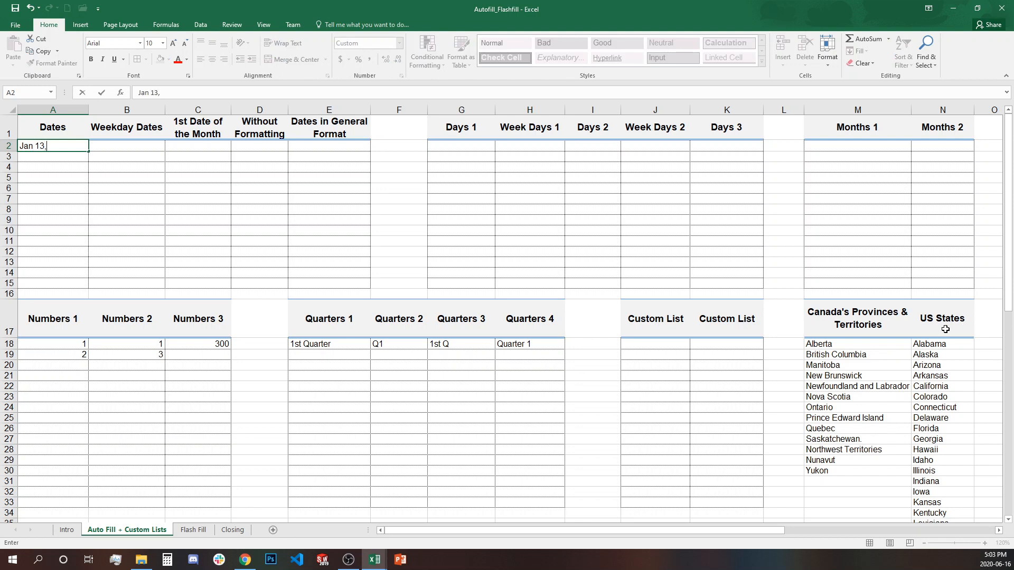
- Enter 13-Jan-20 in A2, fill a daily date series down to A15, and review the Auto Fill Options
type("2020")
key("Return")
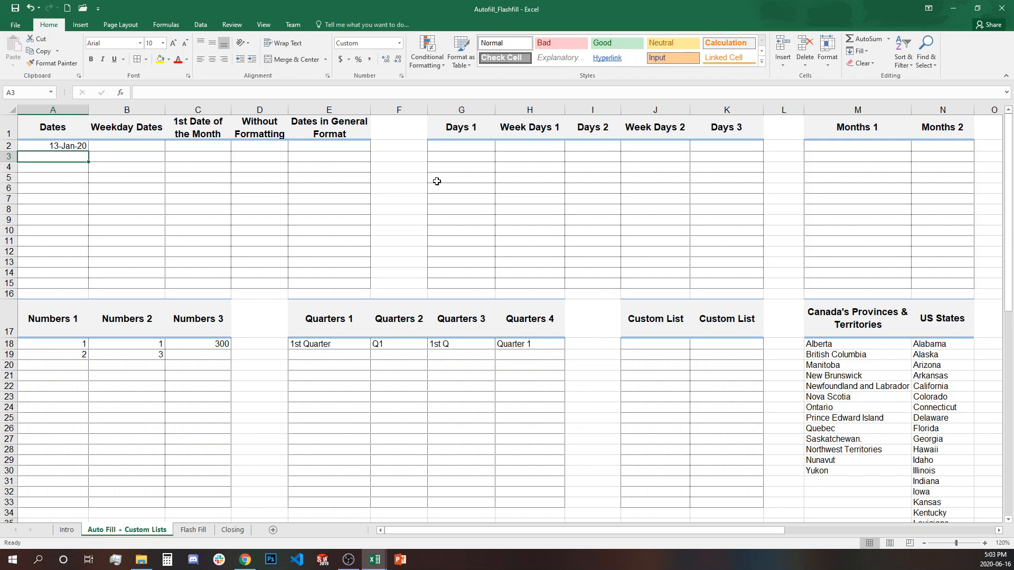
left_click(77, 147)
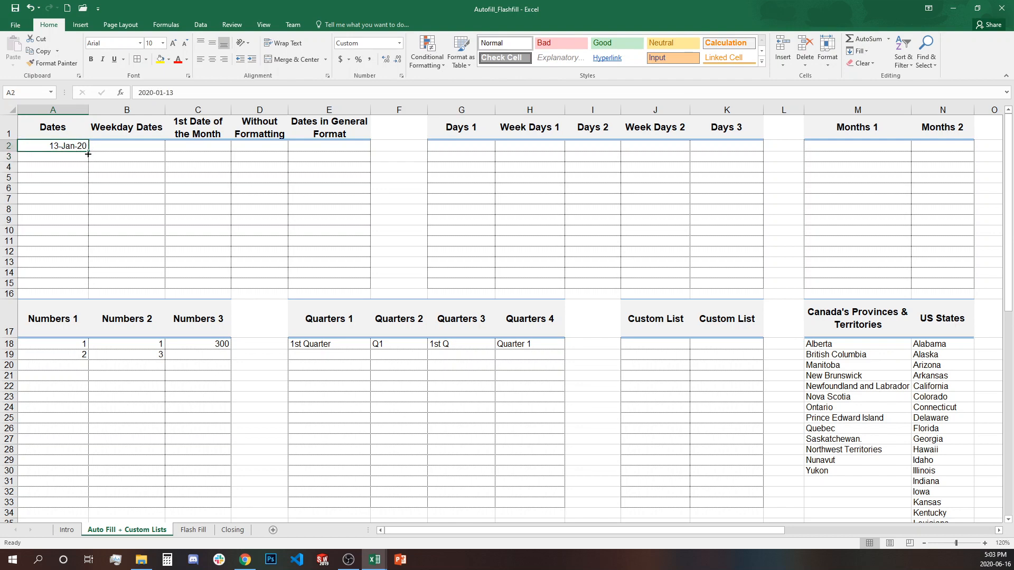
left_click_drag(87, 154, 83, 286)
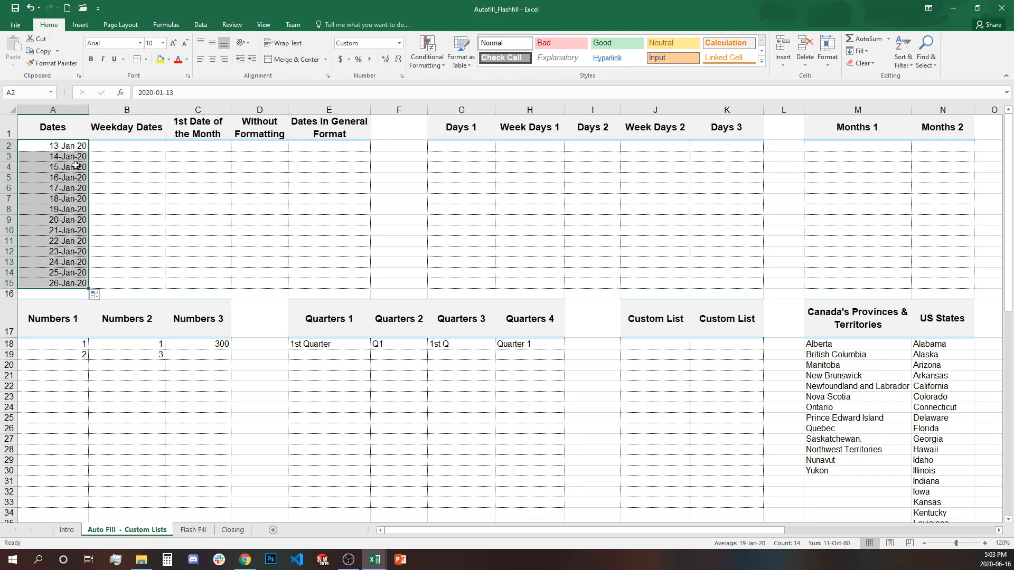
left_click(104, 297)
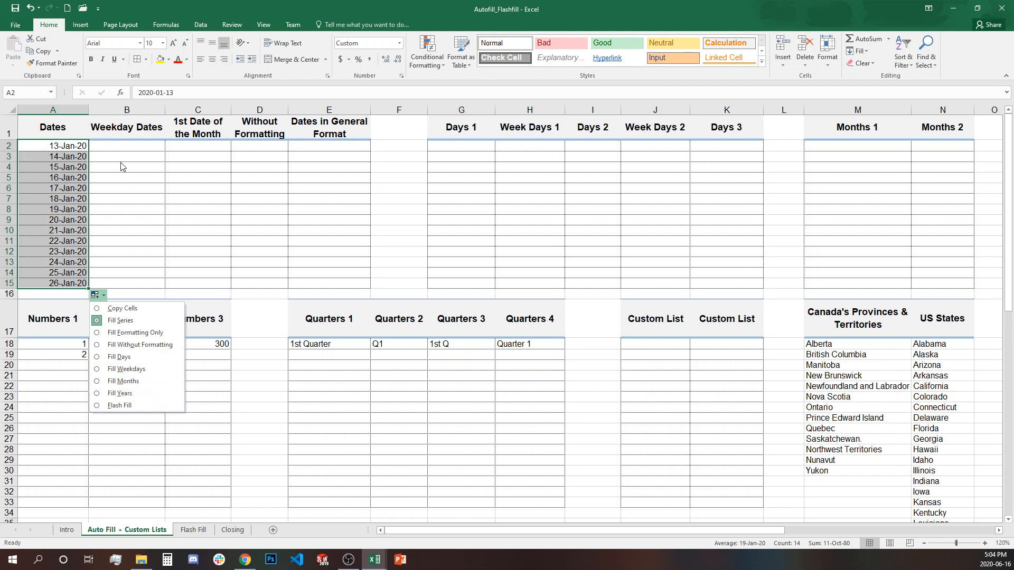
left_click(119, 147)
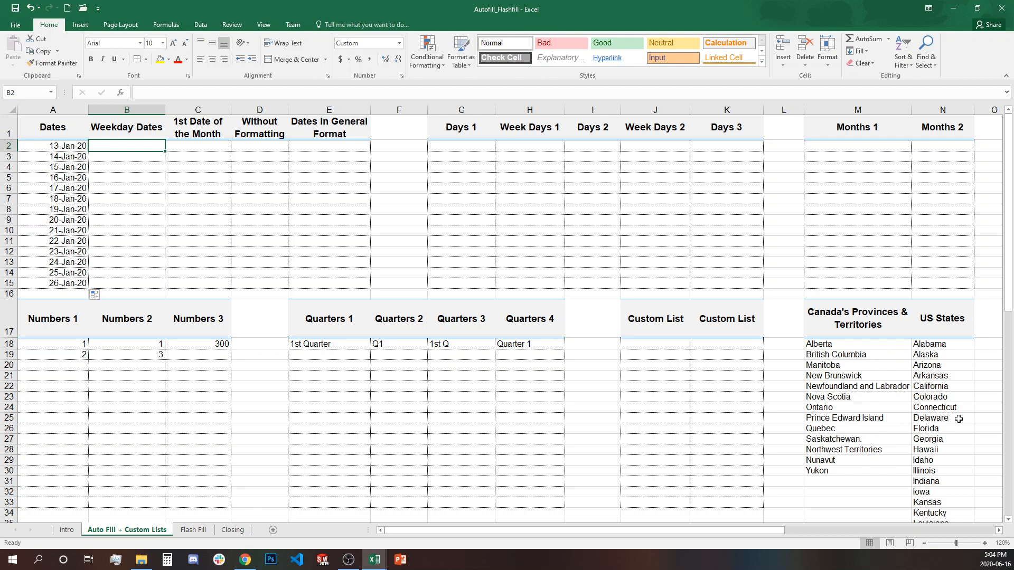
- Enter jan 13, 2020 in B2 and fill it down to B15 as weekdays only
type("jan")
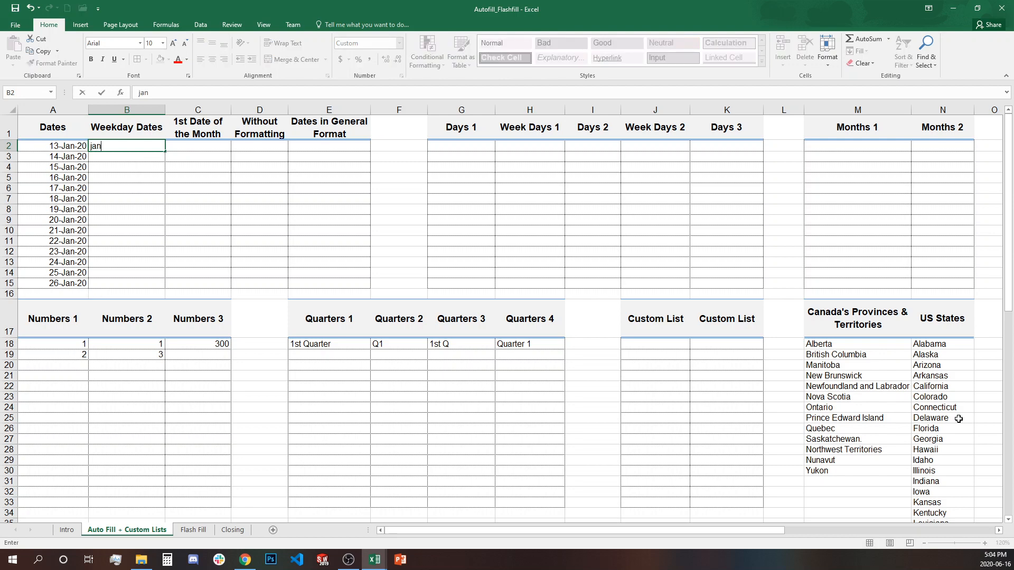
type(" 13, 2020")
left_click(254, 212)
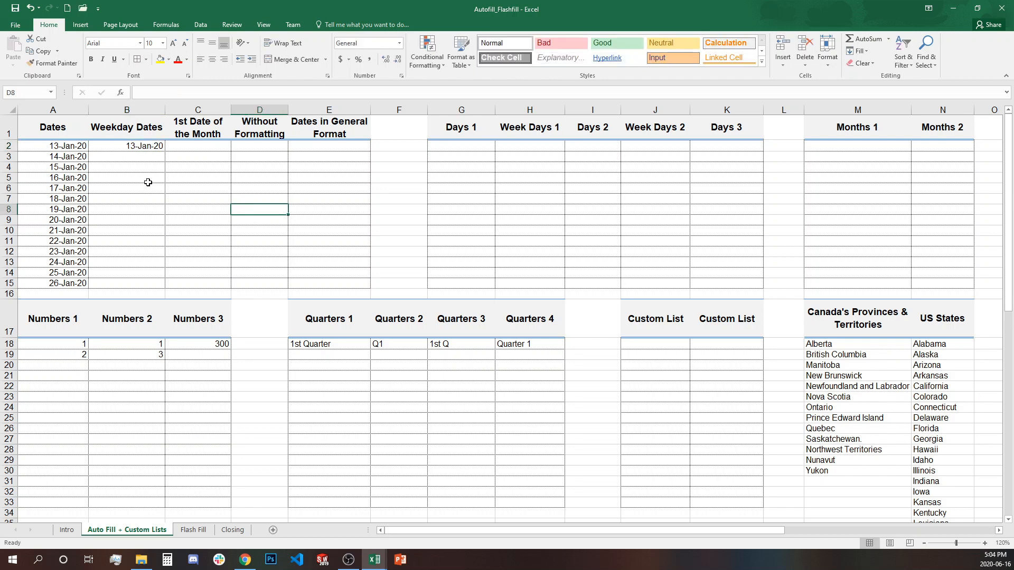
left_click(153, 148)
left_click_drag(165, 151, 150, 287)
left_click(174, 295)
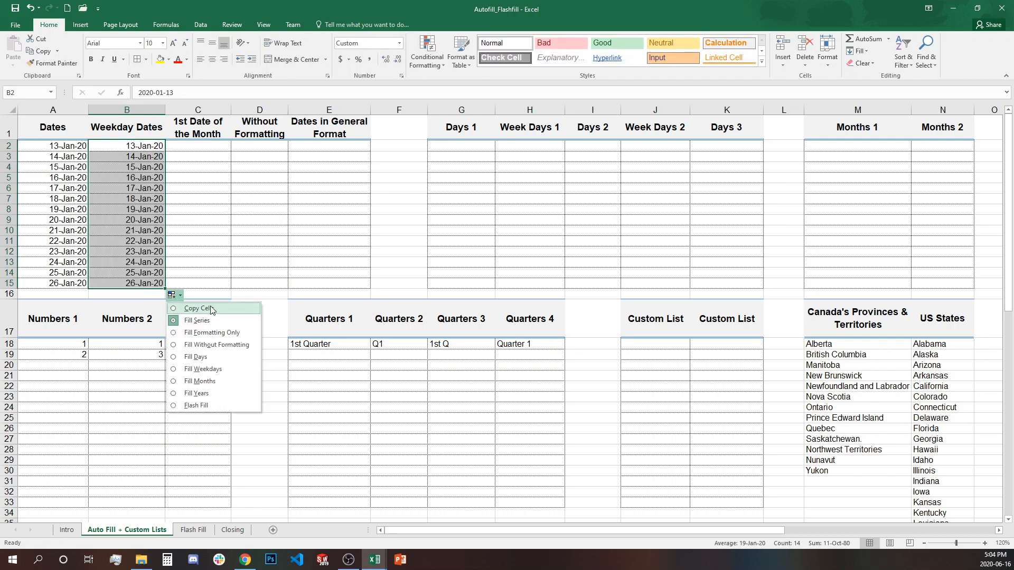
left_click(230, 370)
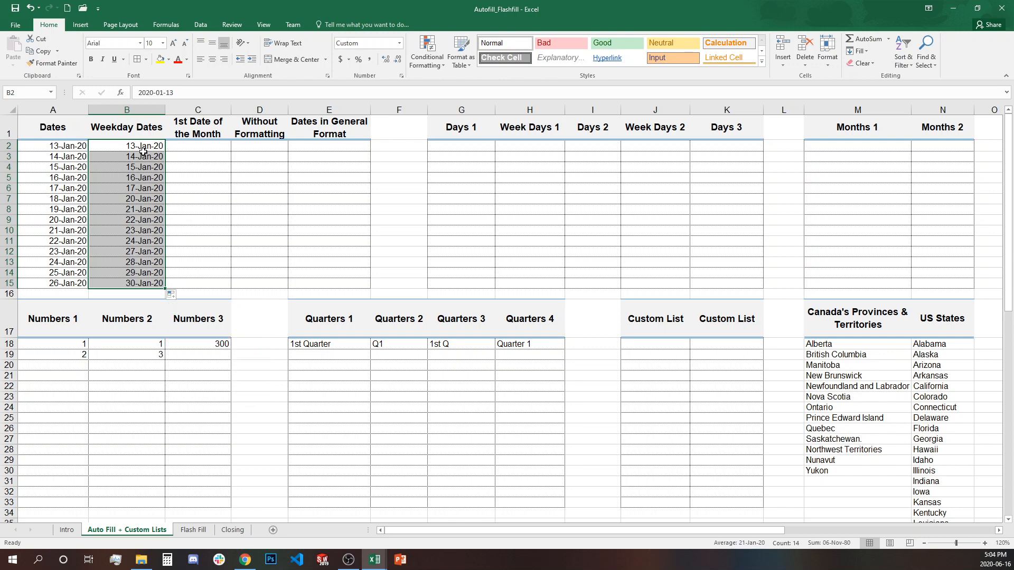
- Select runs of the column B dates to confirm weekends are skipped
left_click_drag(143, 147, 146, 187)
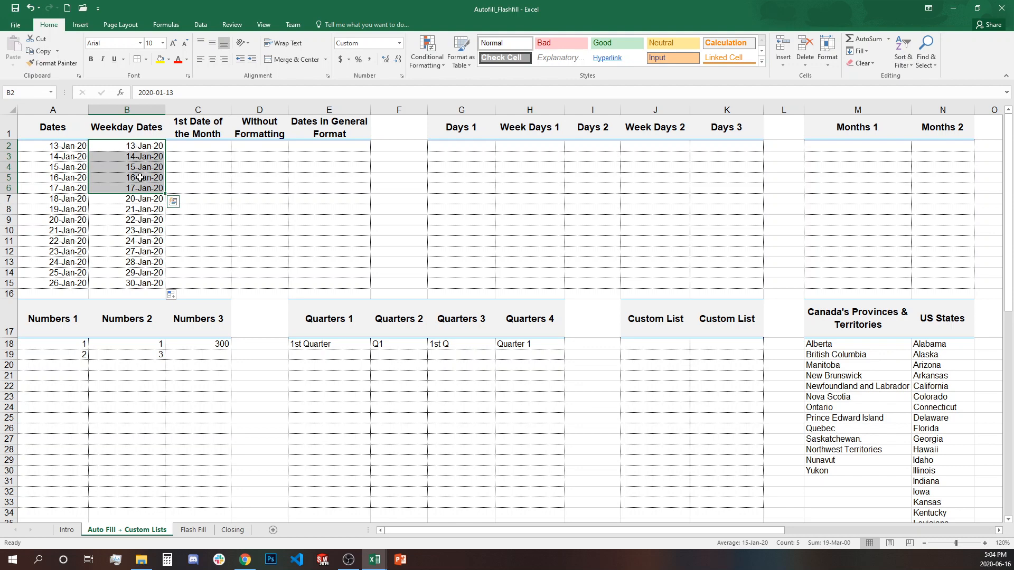
left_click(135, 198)
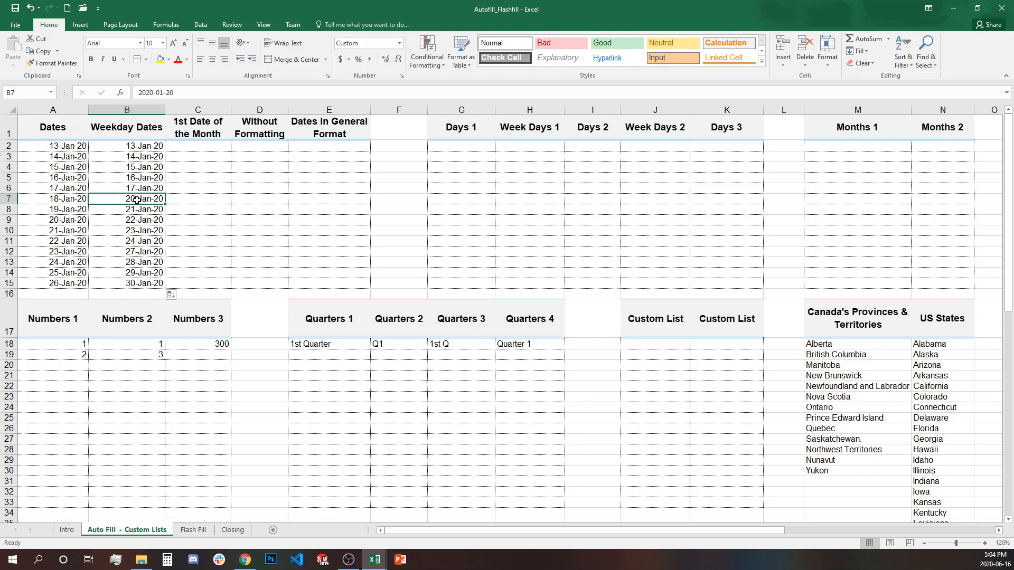
left_click_drag(135, 199, 140, 285)
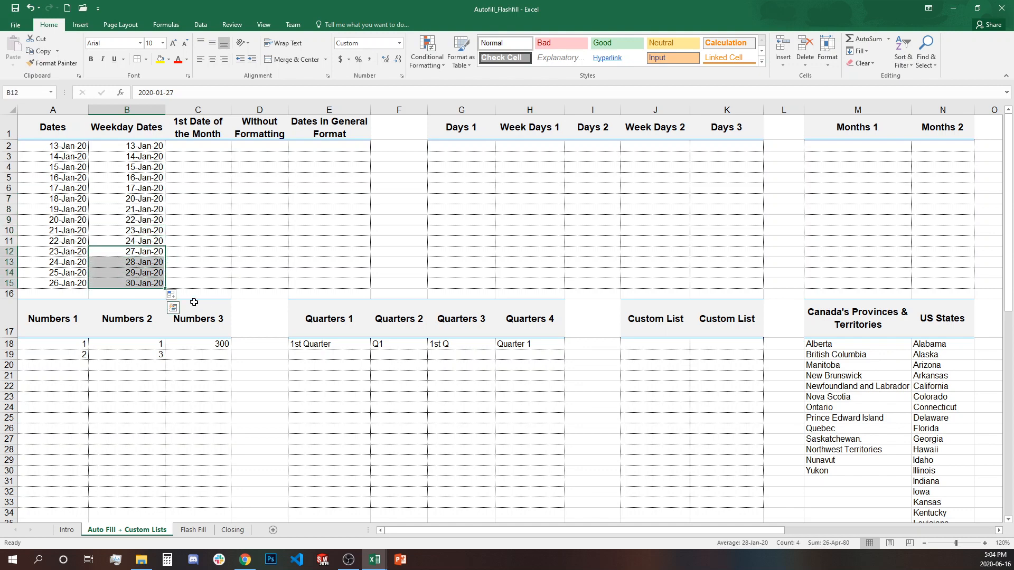
left_click(211, 190)
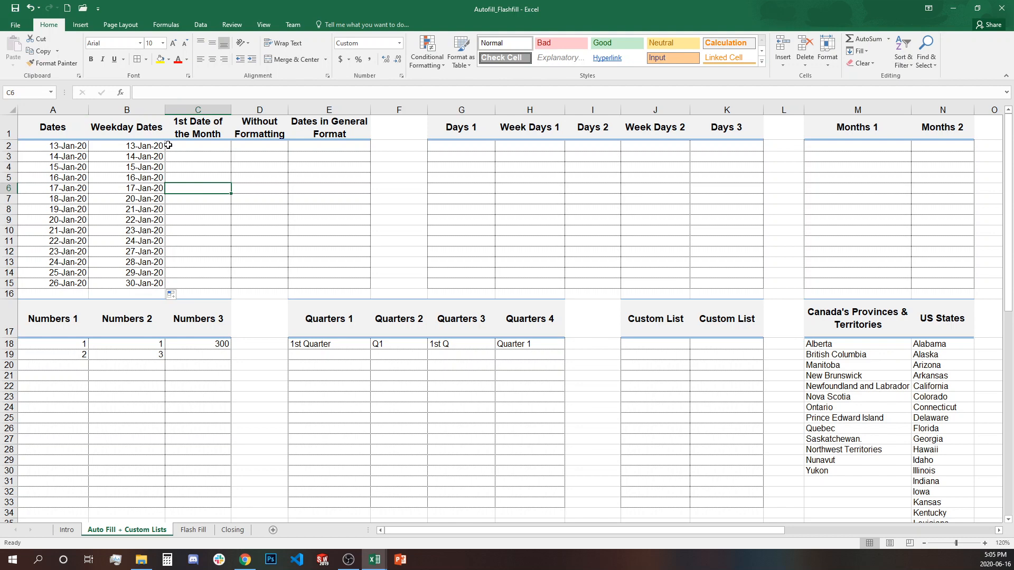
- Enter Jan 1, 2020 in C2 and fill it down to C15 by months
left_click(182, 144)
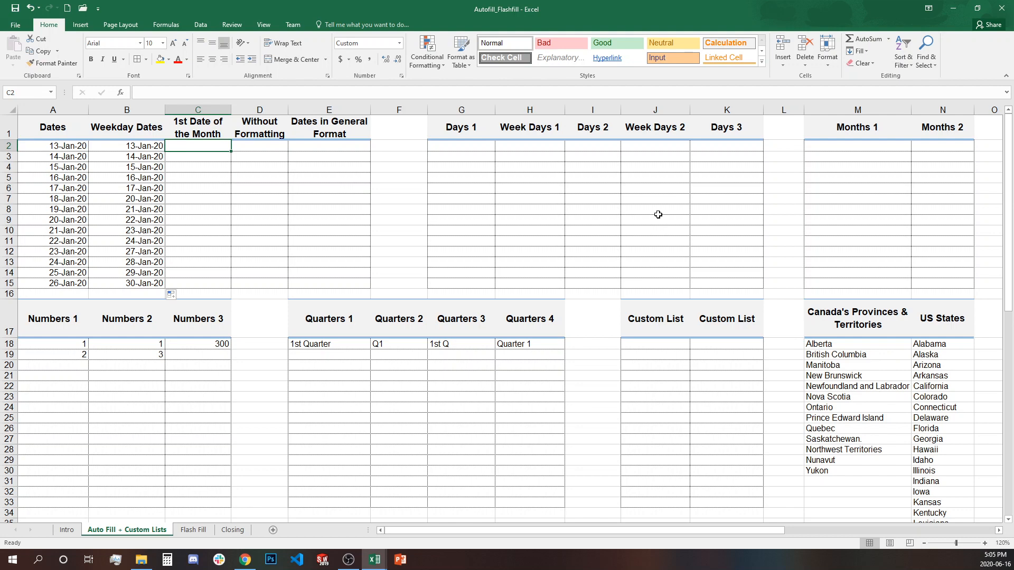
type("Jan")
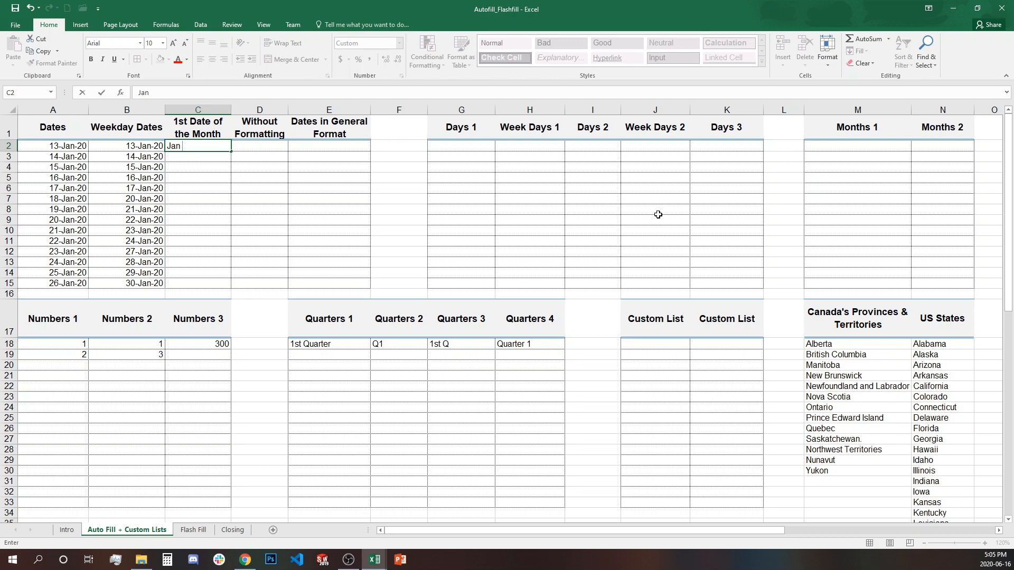
type(" 1, 2020")
key("Return")
left_click(222, 148)
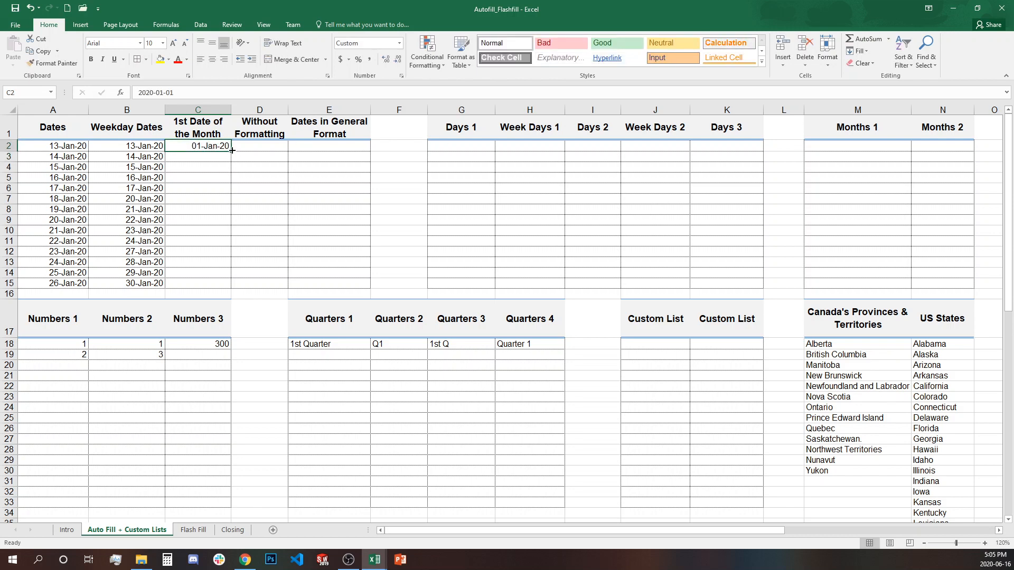
left_click_drag(232, 150, 222, 290)
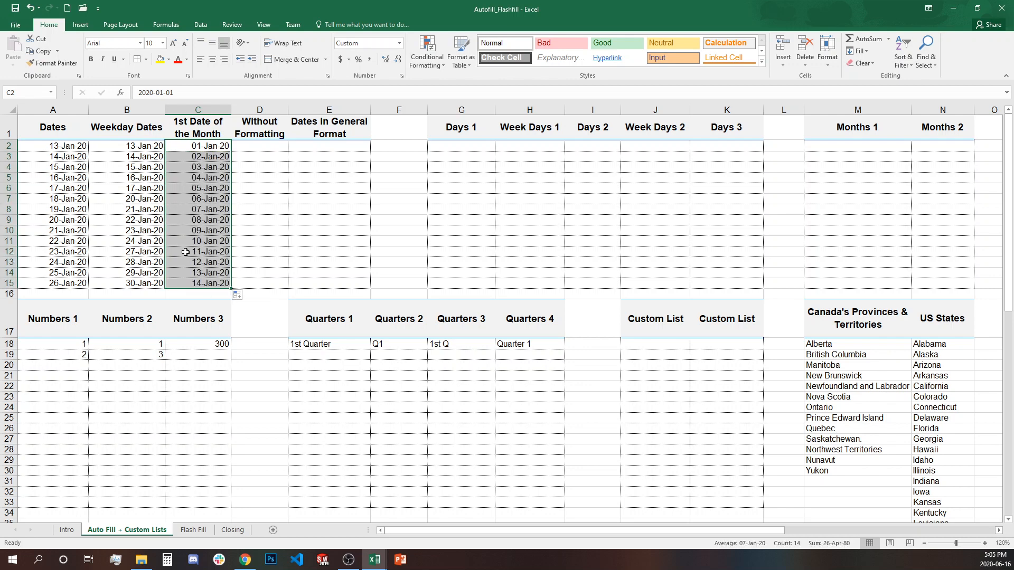
left_click(238, 295)
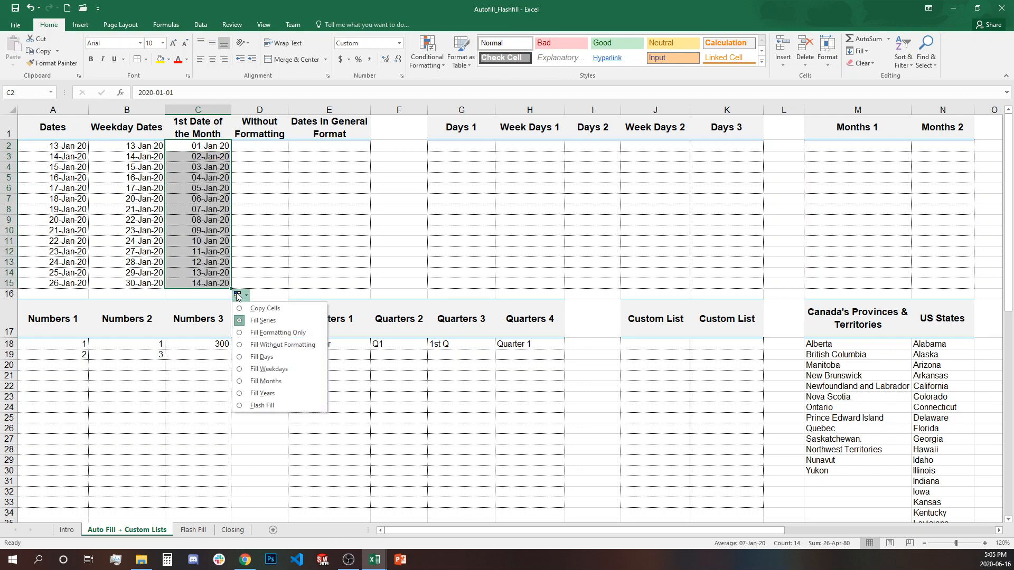
left_click(287, 384)
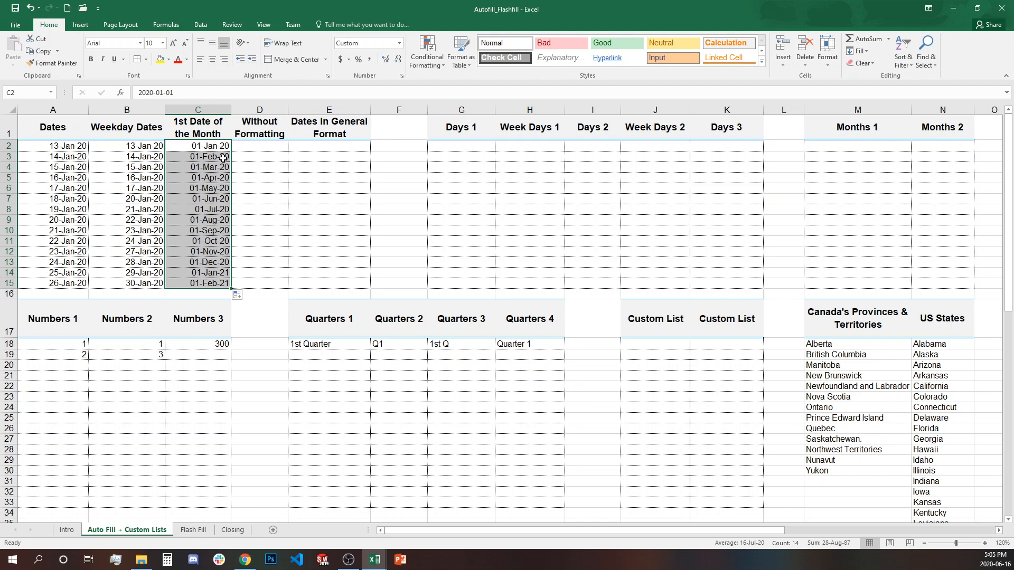
- Check the April, December and 2021 dates in column C
left_click(222, 177)
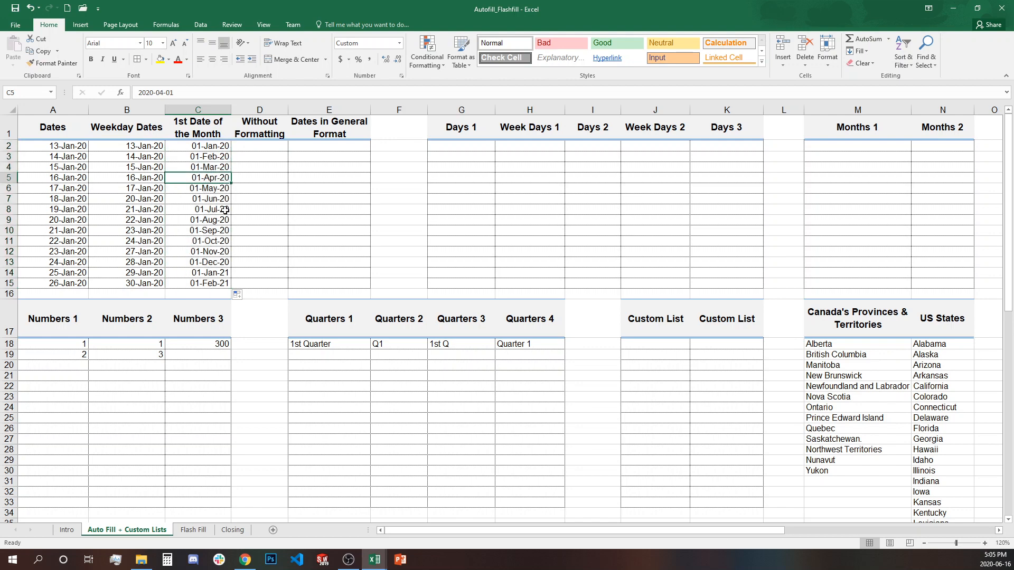
left_click(217, 263)
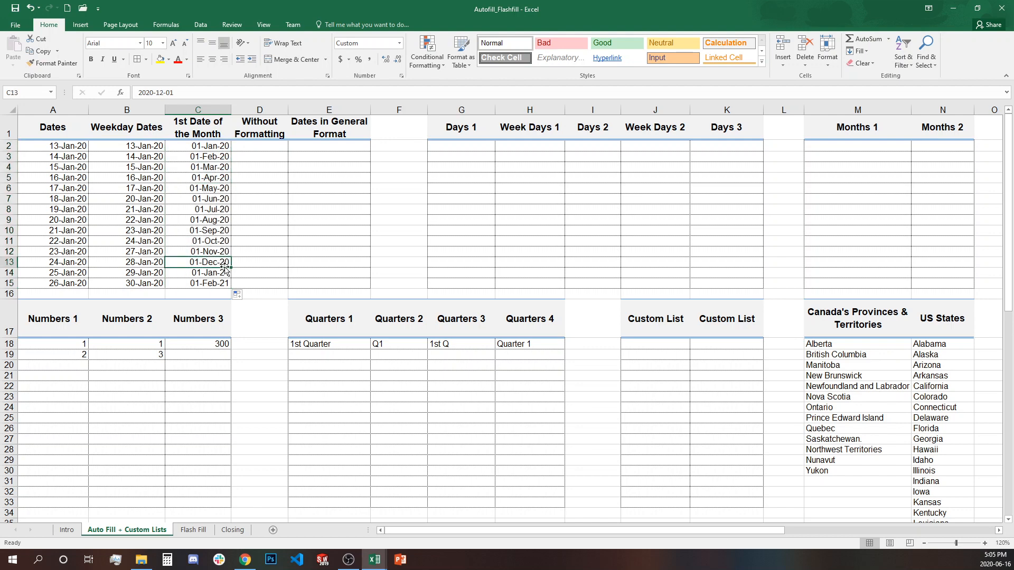
left_click_drag(215, 271, 216, 282)
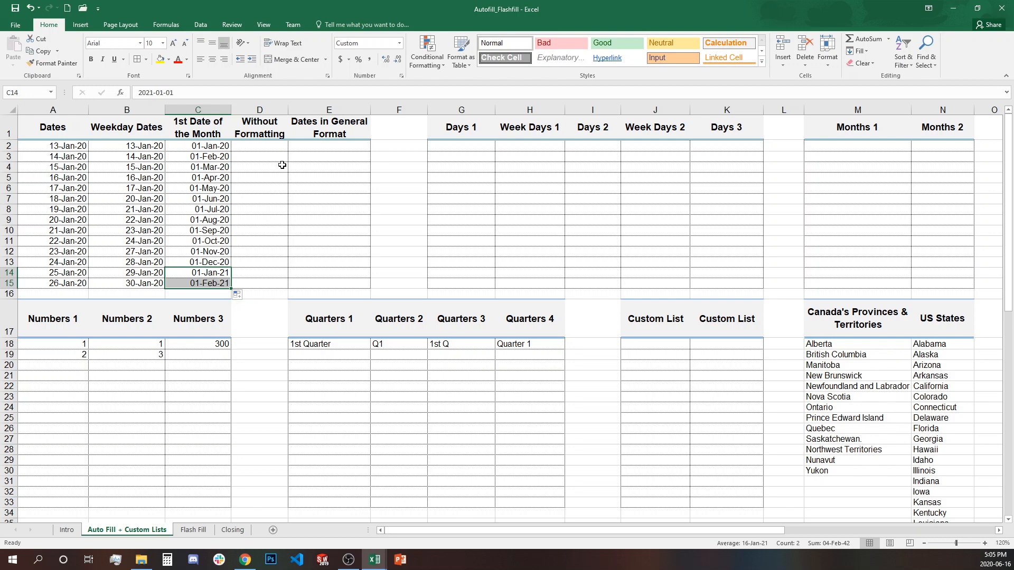
left_click(273, 149)
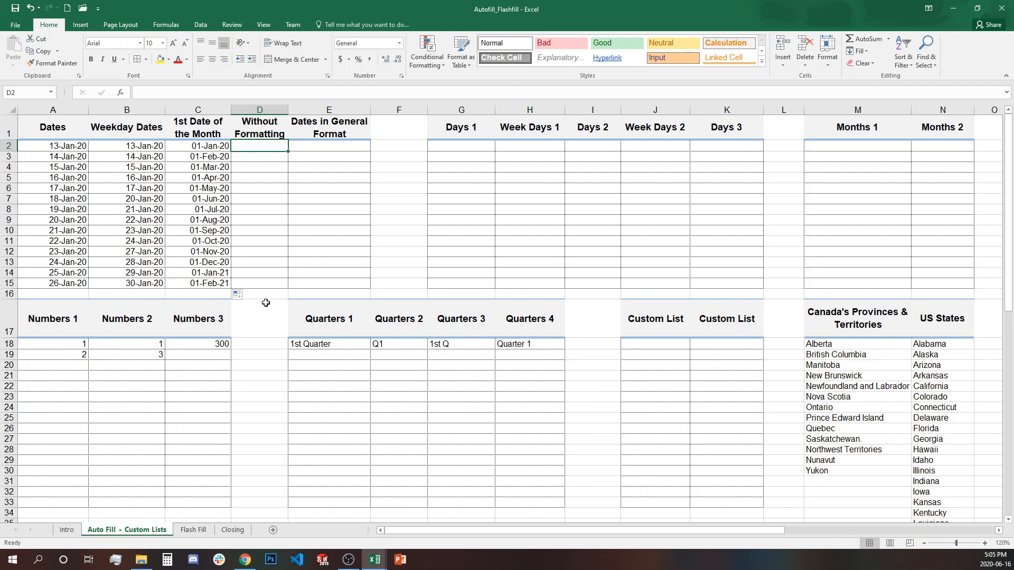
- Enter jan 13, 2020 in D2 and fill down to D15 without formatting, giving serial numbers
left_click_drag(278, 147, 268, 282)
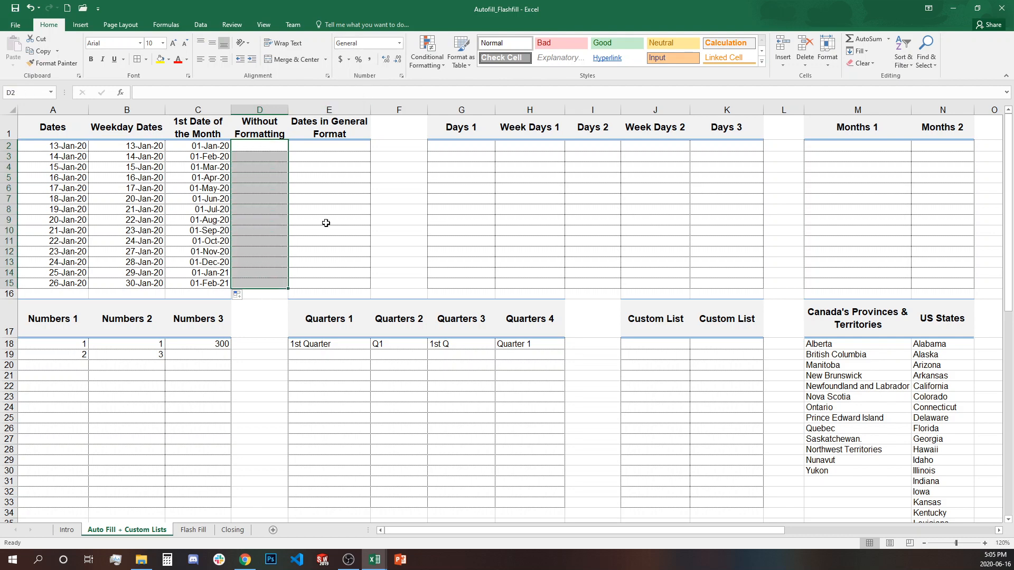
left_click(282, 158)
left_click(275, 146)
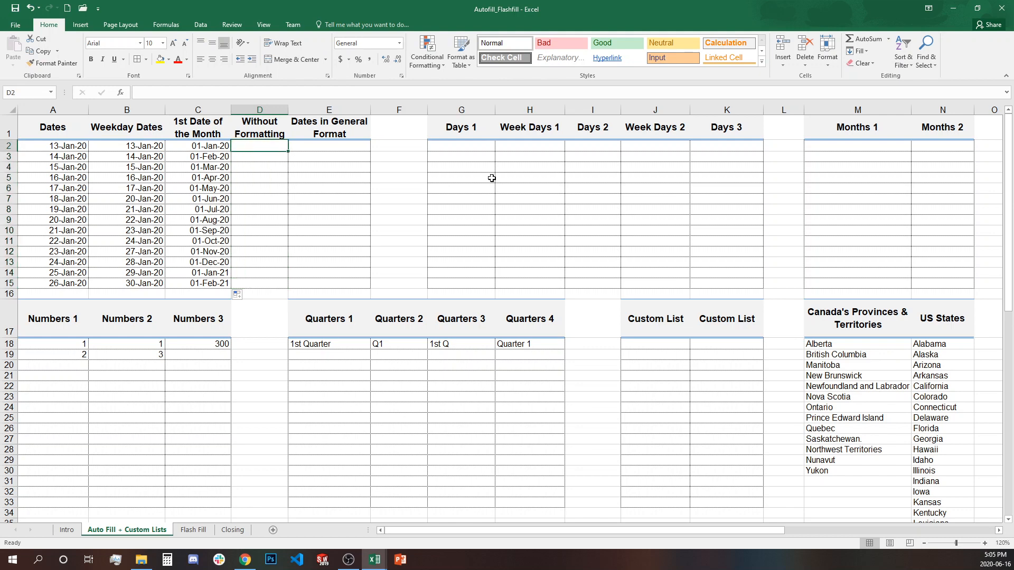
type("jan 13, ")
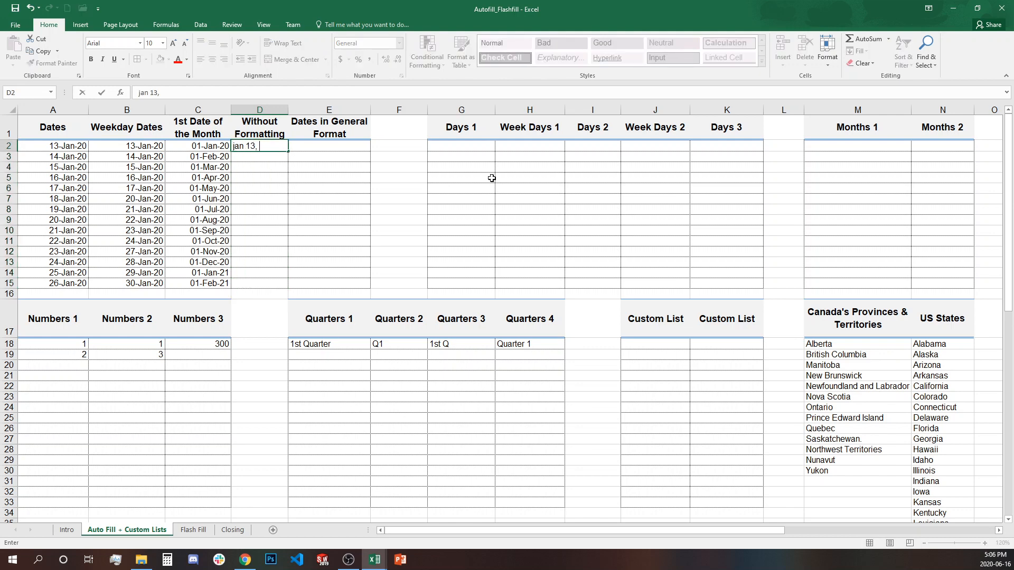
type("2020")
key("Return")
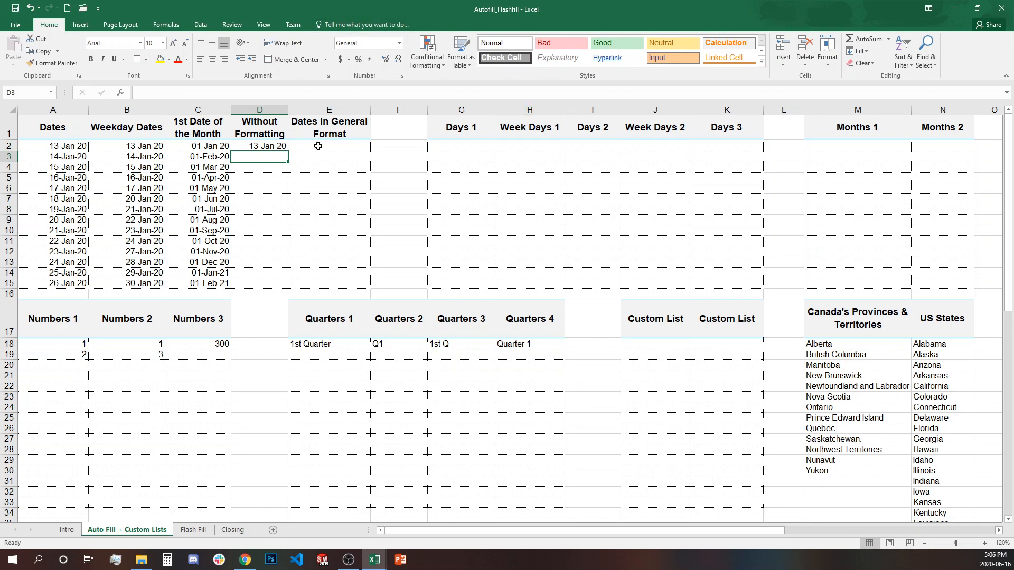
left_click(271, 146)
left_click_drag(288, 152, 274, 290)
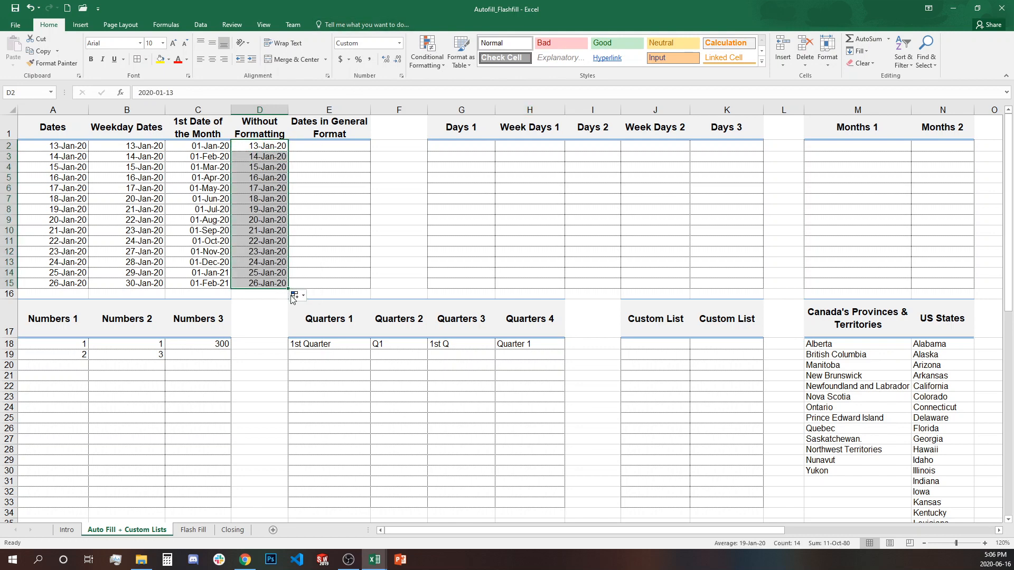
left_click(294, 295)
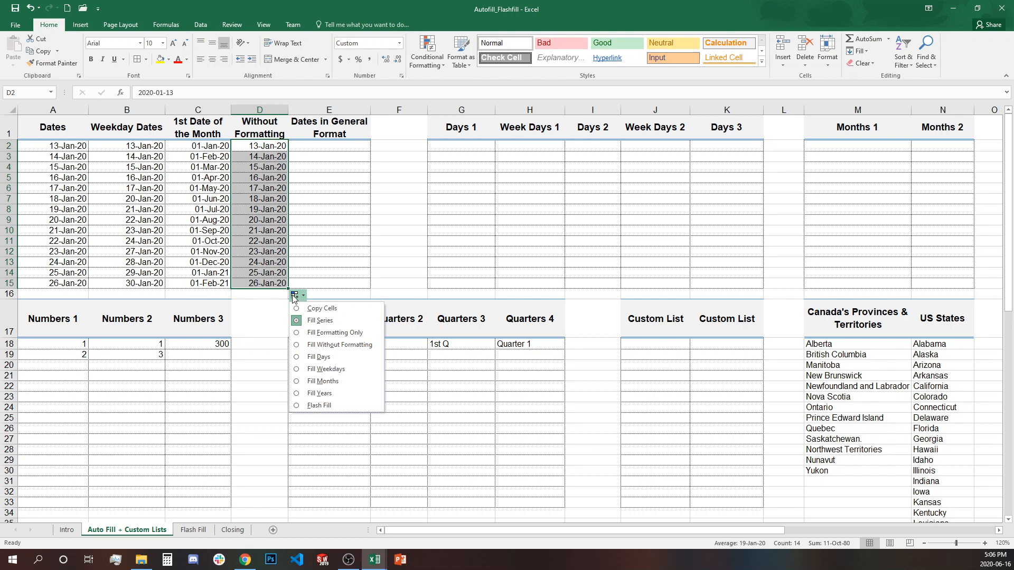
left_click(352, 346)
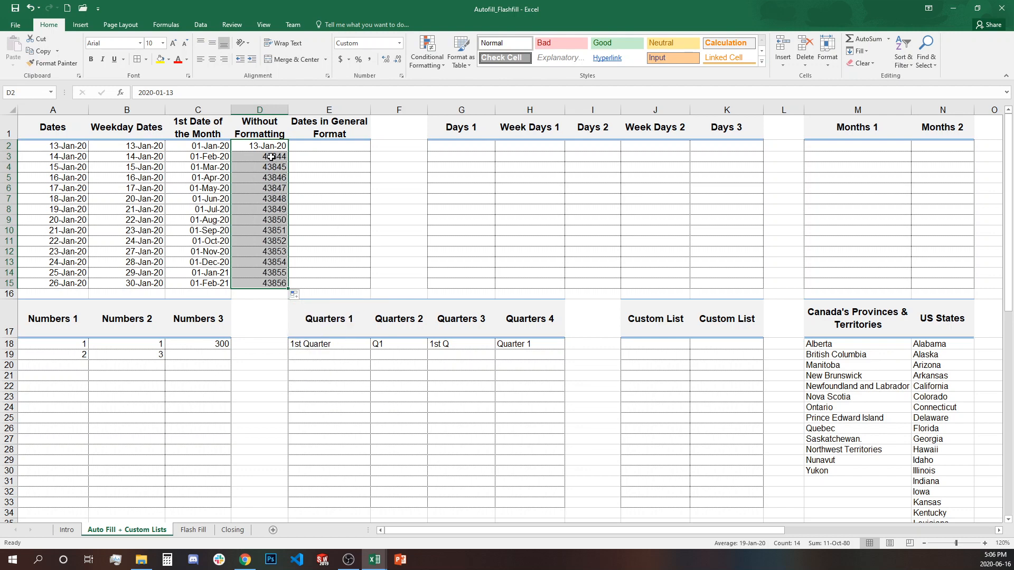
- Fill D3's serial value up into D2 and compare the neighbouring cells
left_click_drag(275, 157, 273, 284)
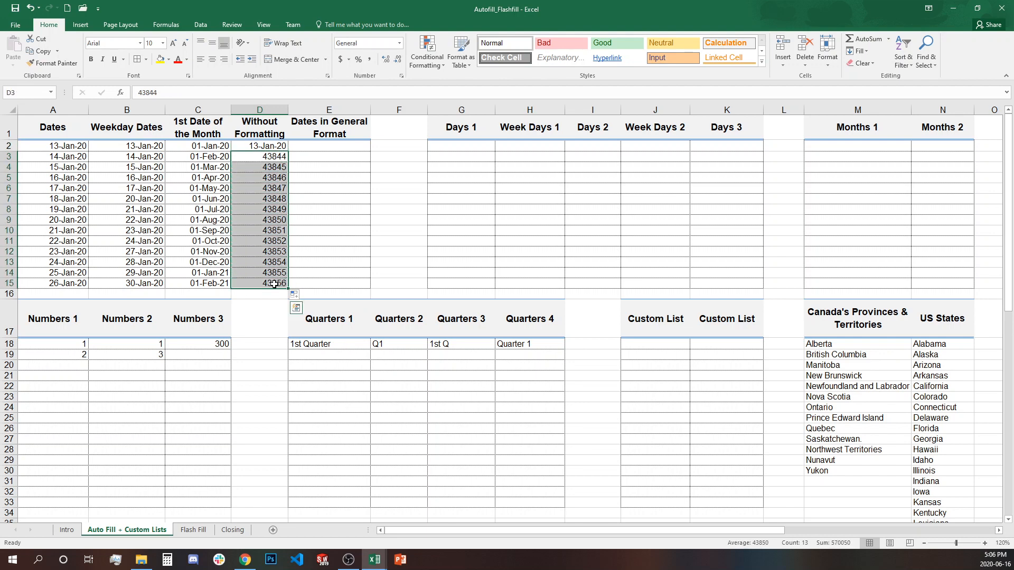
left_click(282, 157)
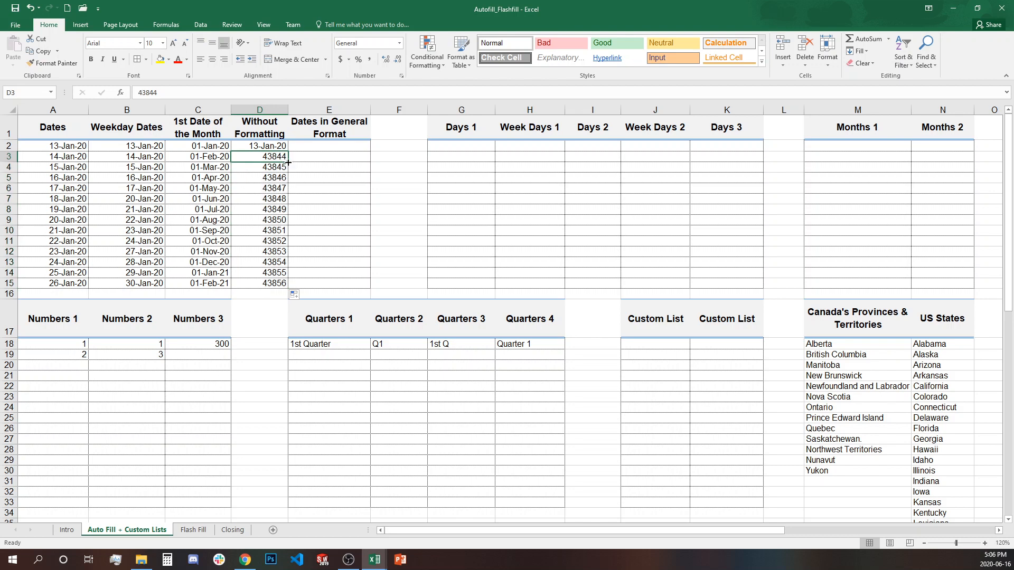
left_click_drag(288, 163, 289, 149)
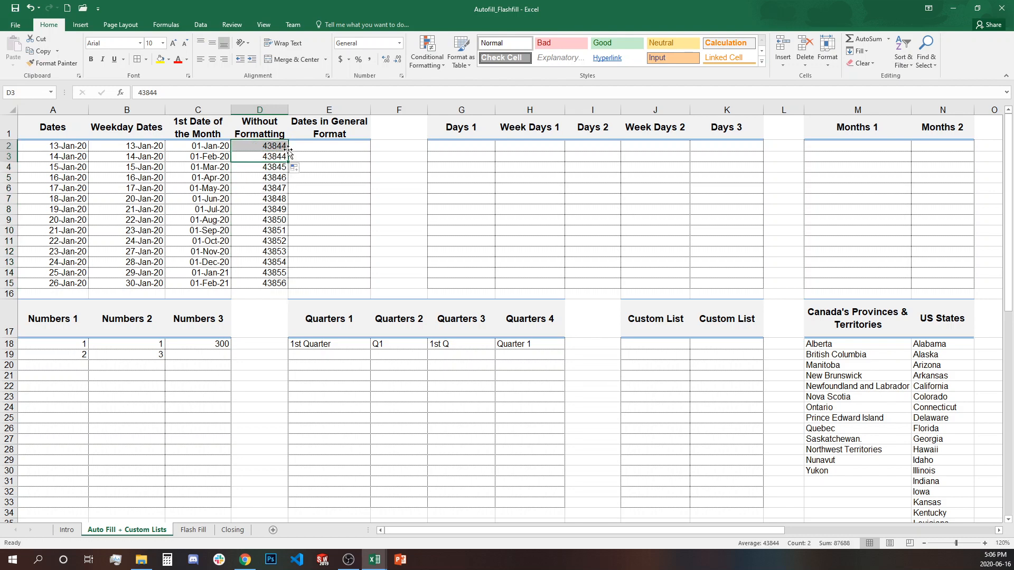
left_click(272, 165)
left_click(275, 148)
left_click(278, 168)
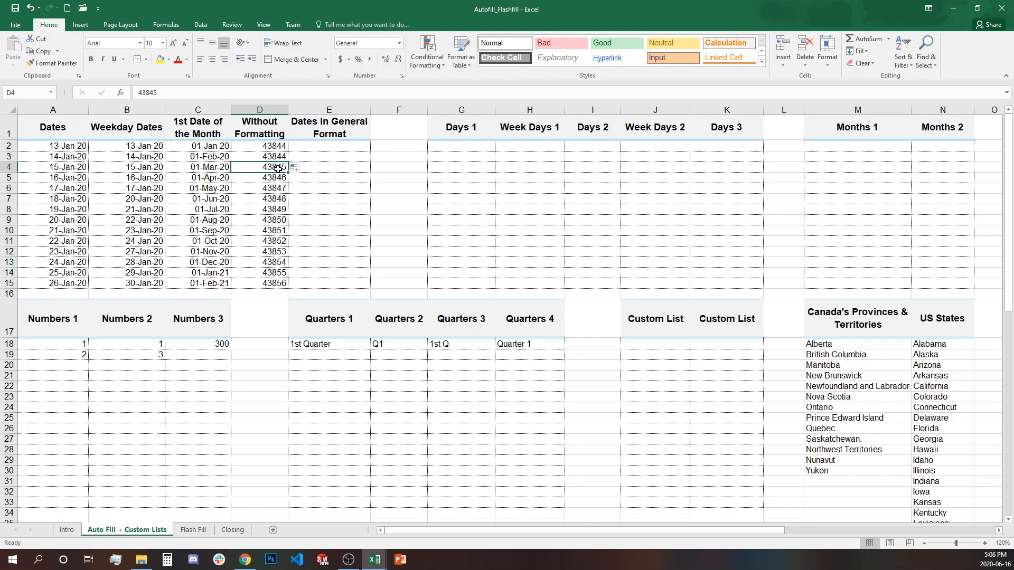
- Correct D2 from 43844 to 43843 and check the series ends correctly in D15
double_click(286, 147)
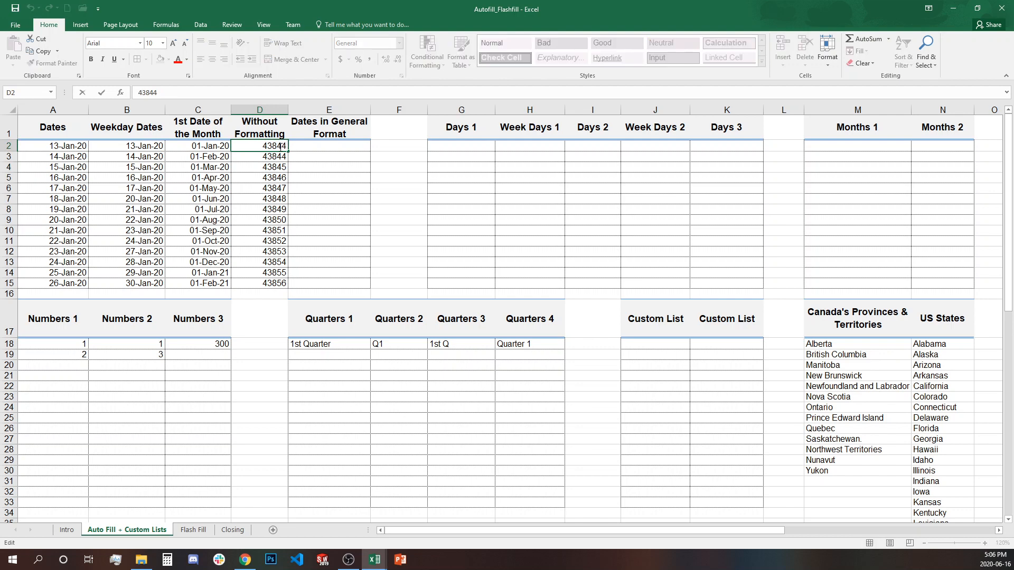
double_click(281, 145)
type("43843")
left_click(326, 203)
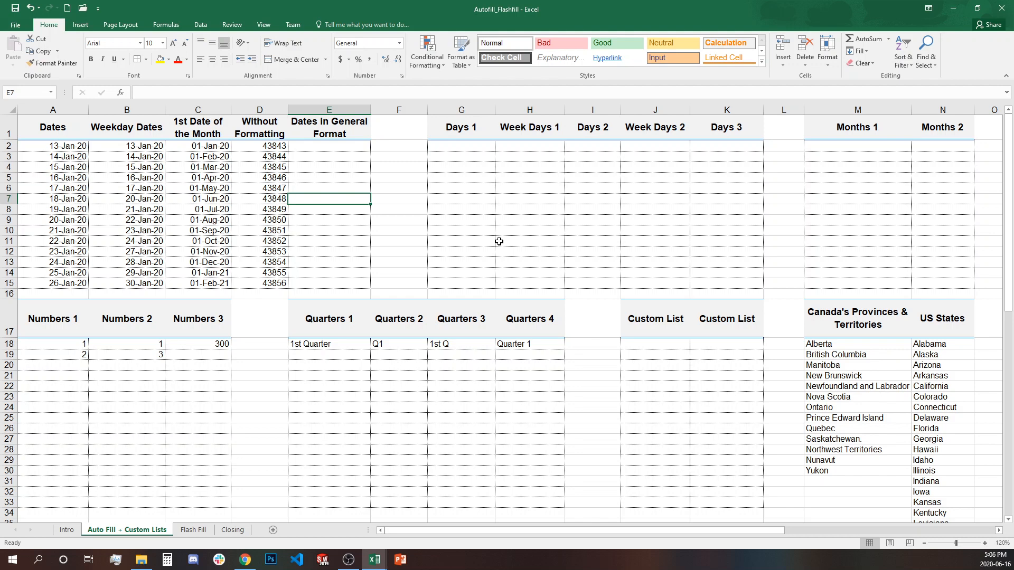
left_click(278, 144)
left_click(281, 285)
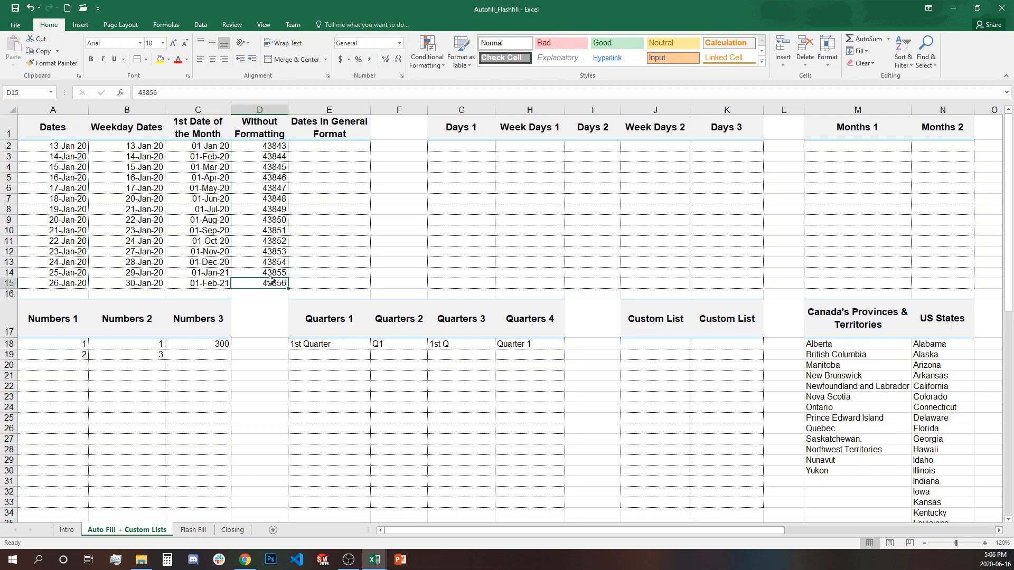
left_click(305, 146)
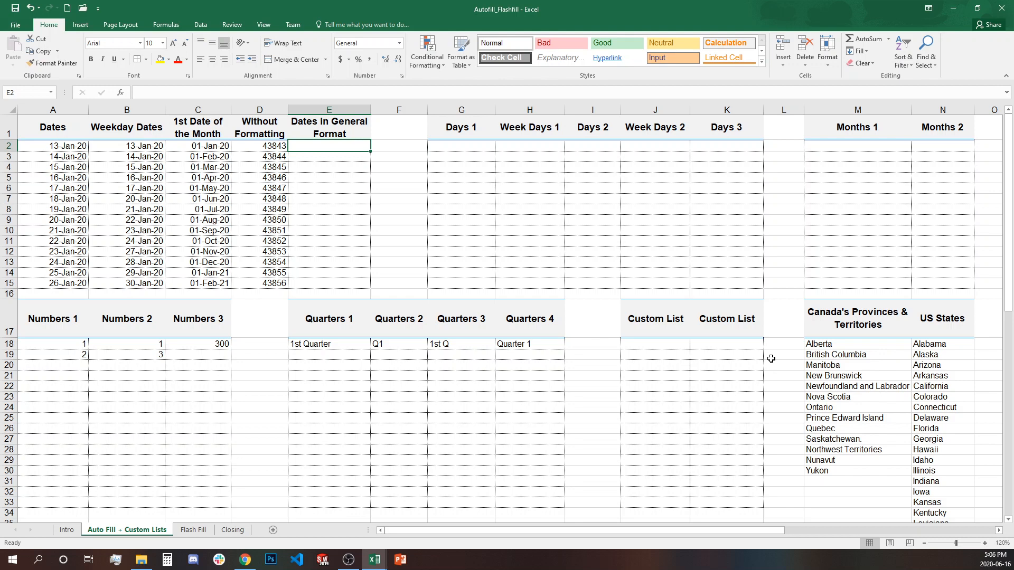
- Enter 03/01/2020 in E2 and fill it down to E15, one year per row
type("03")
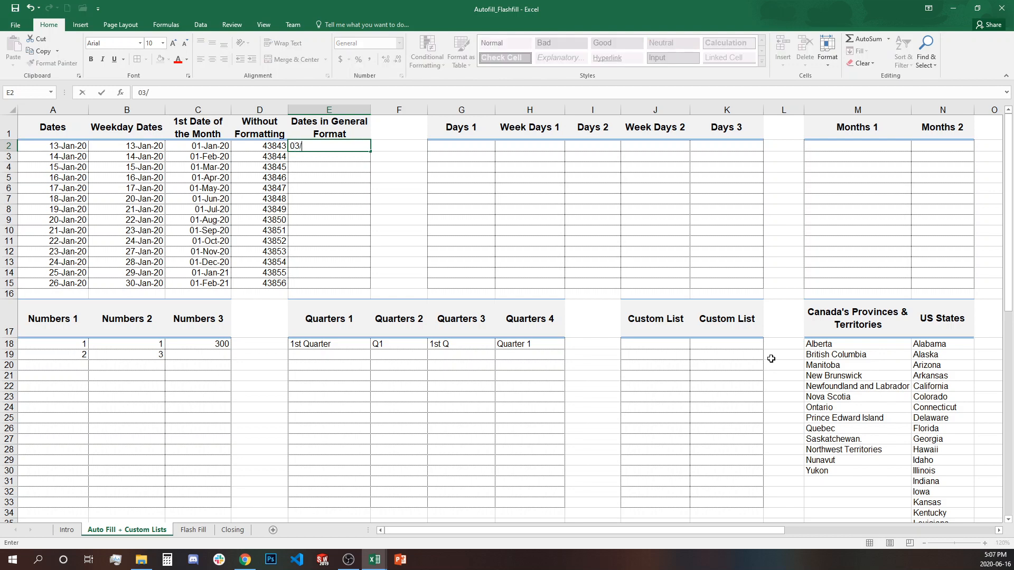
type("/01/2020")
key("Return")
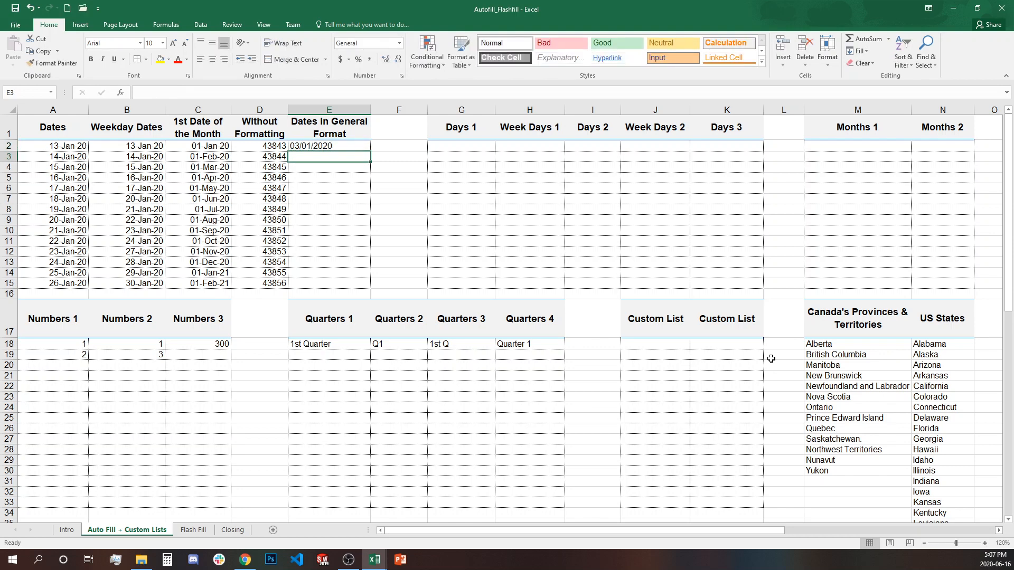
key("Up")
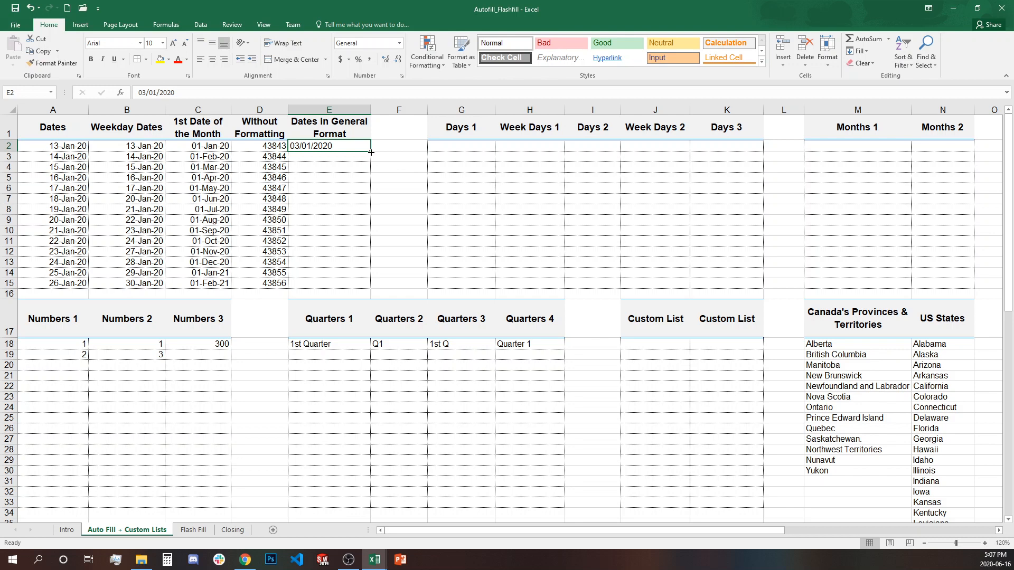
left_click_drag(372, 152, 371, 288)
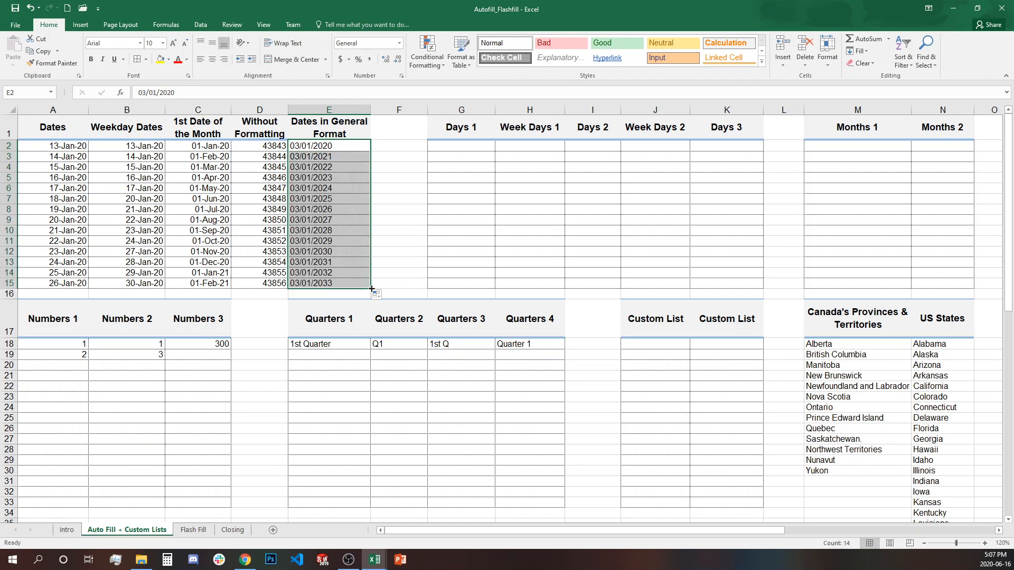
left_click(337, 148)
key("Down")
key("Down")
key("Down")
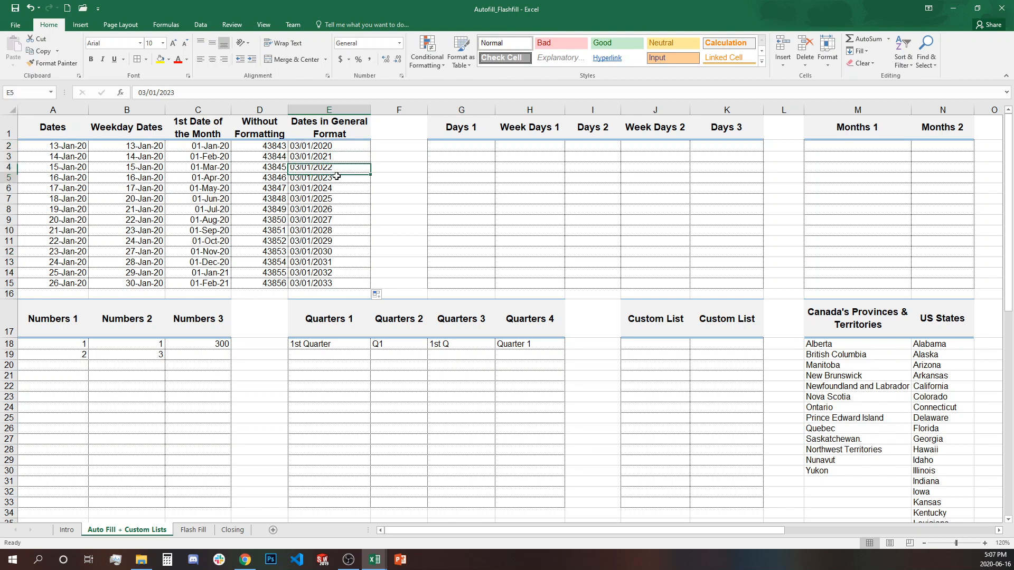
left_click(294, 147)
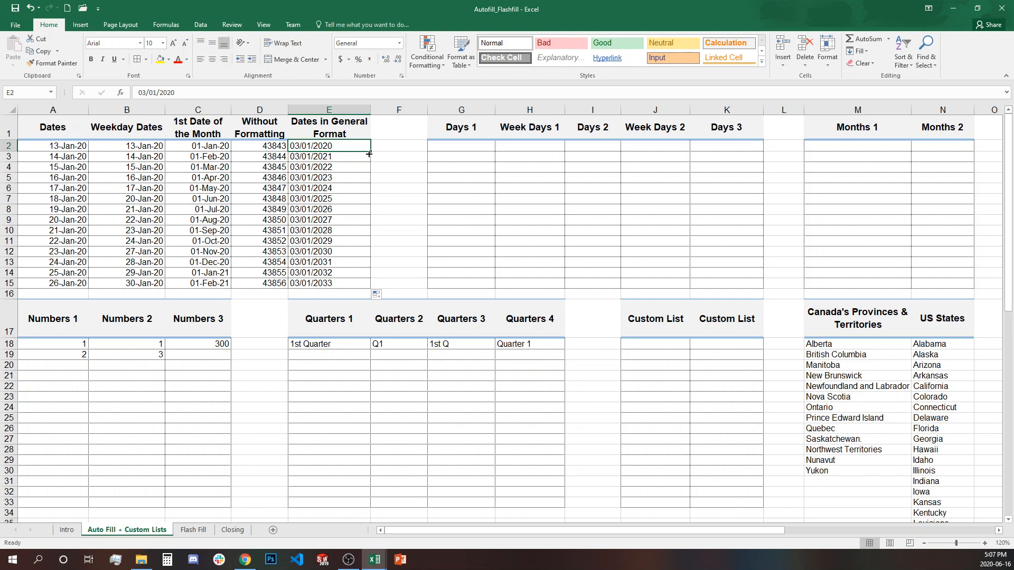
- Review the Auto Fill Options and the filled dates in E2:E15
left_click(380, 297)
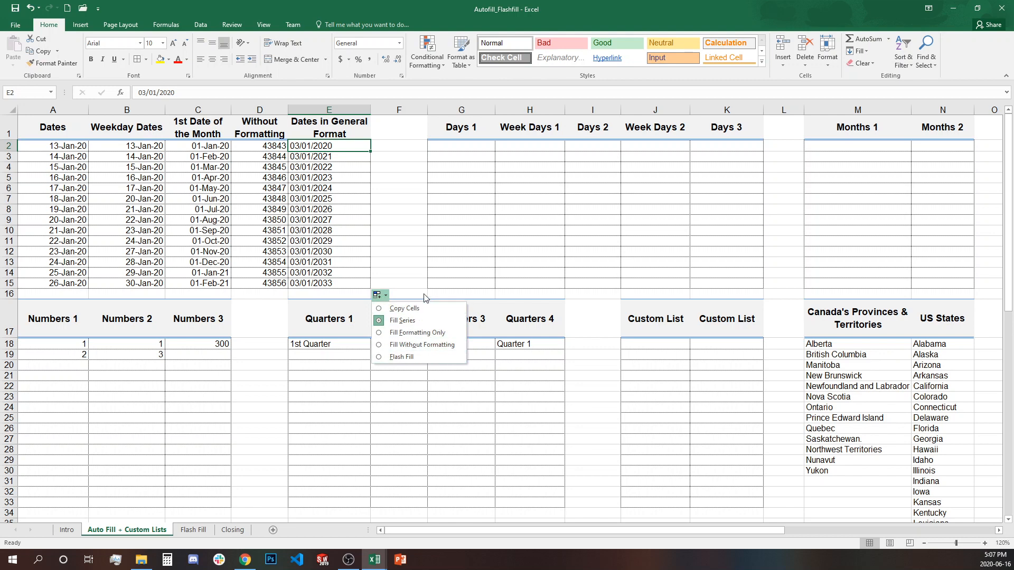
left_click(391, 262)
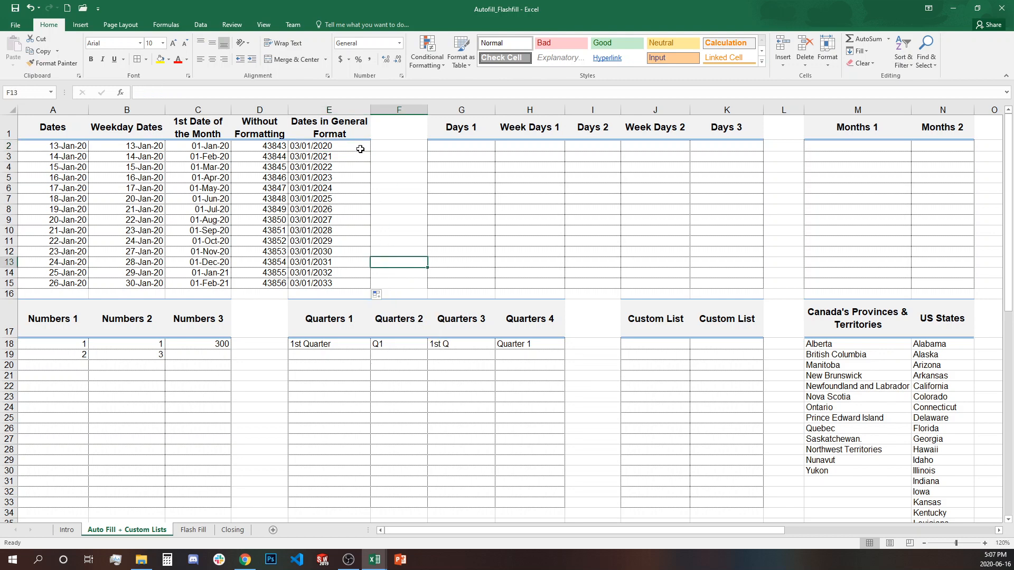
left_click_drag(356, 145, 355, 288)
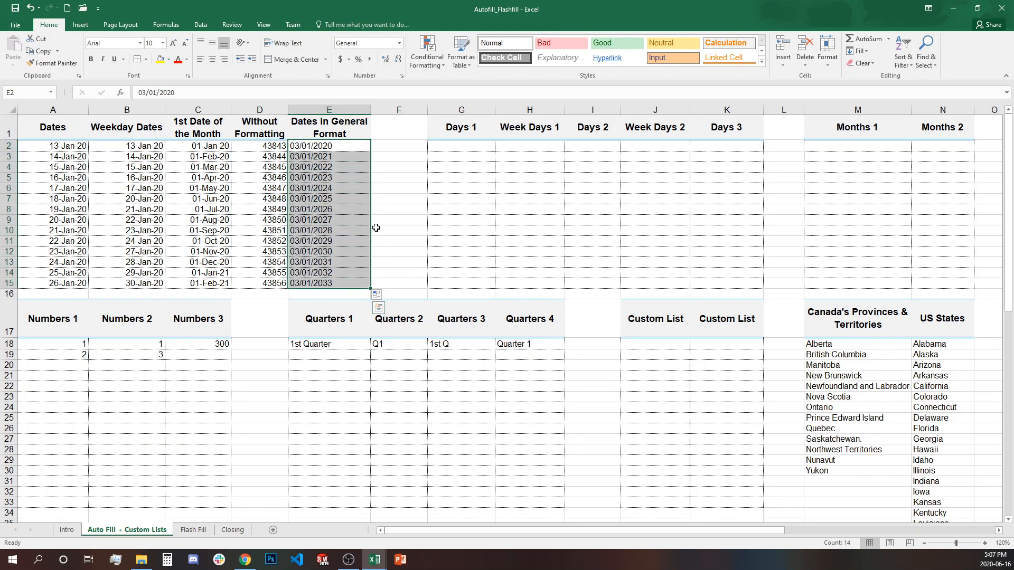
left_click(379, 202)
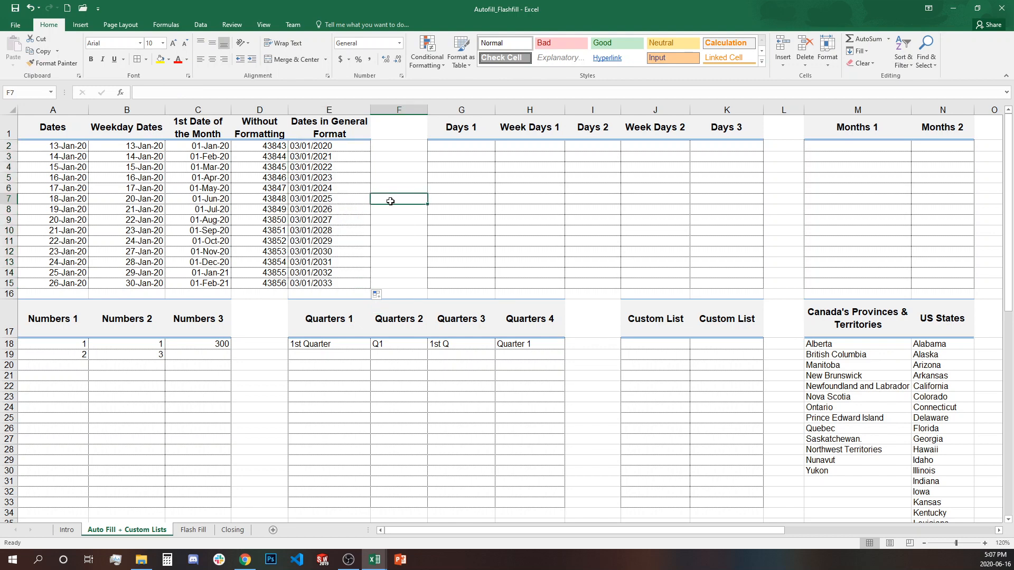
left_click(473, 147)
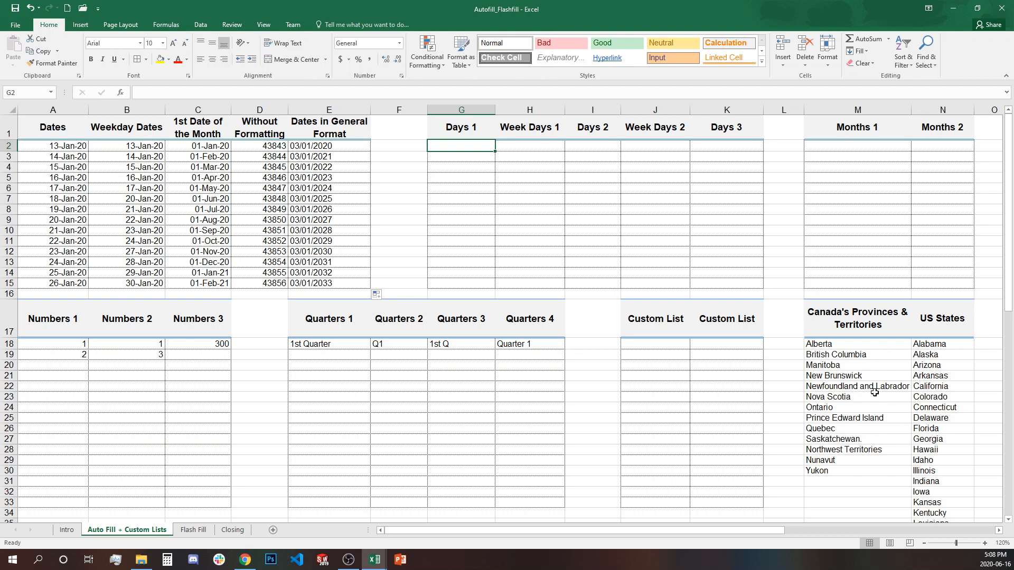
- Enter Monday in G2, fill day names down to G15, and review the repeating Monday–Sunday list
type("M")
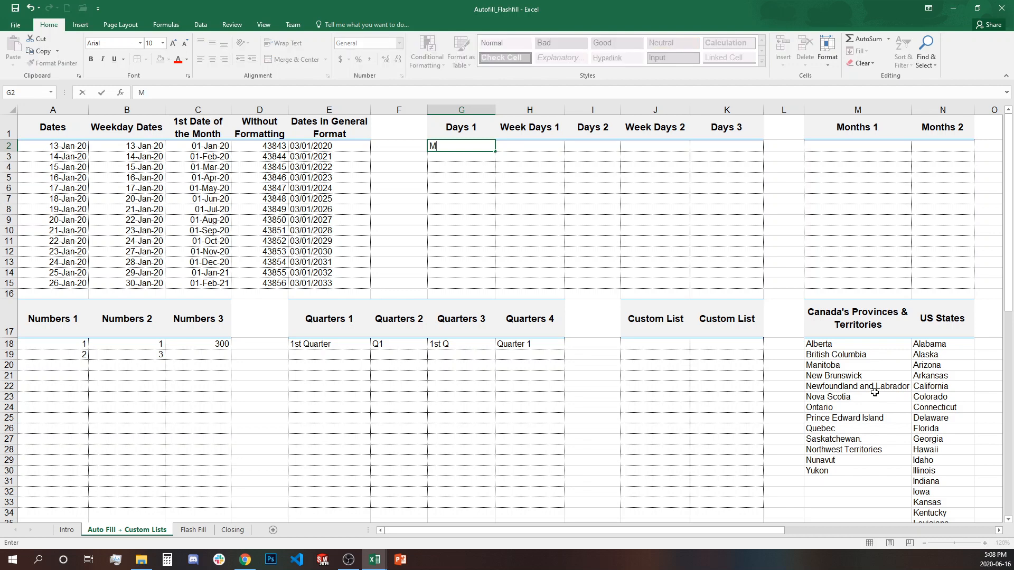
type("onday")
key("ctrl+Return")
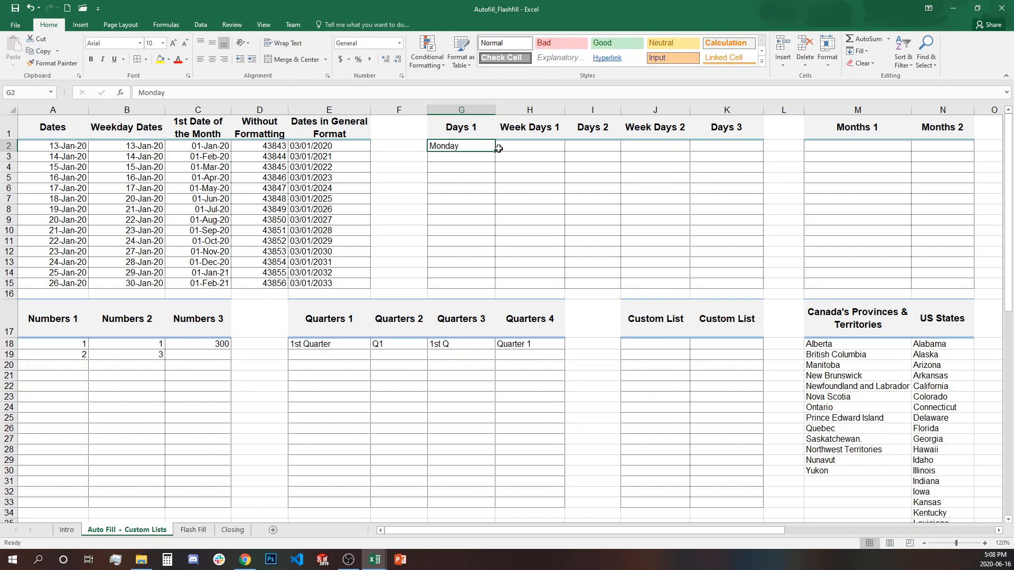
left_click_drag(495, 153, 483, 284)
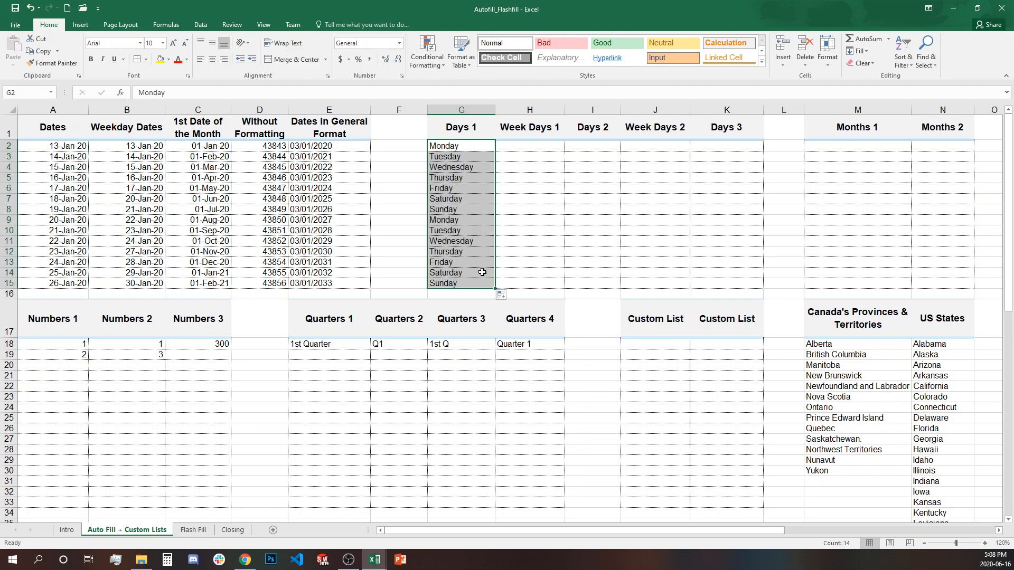
left_click(466, 148)
left_click_drag(466, 147, 464, 283)
left_click(469, 219)
left_click(512, 265)
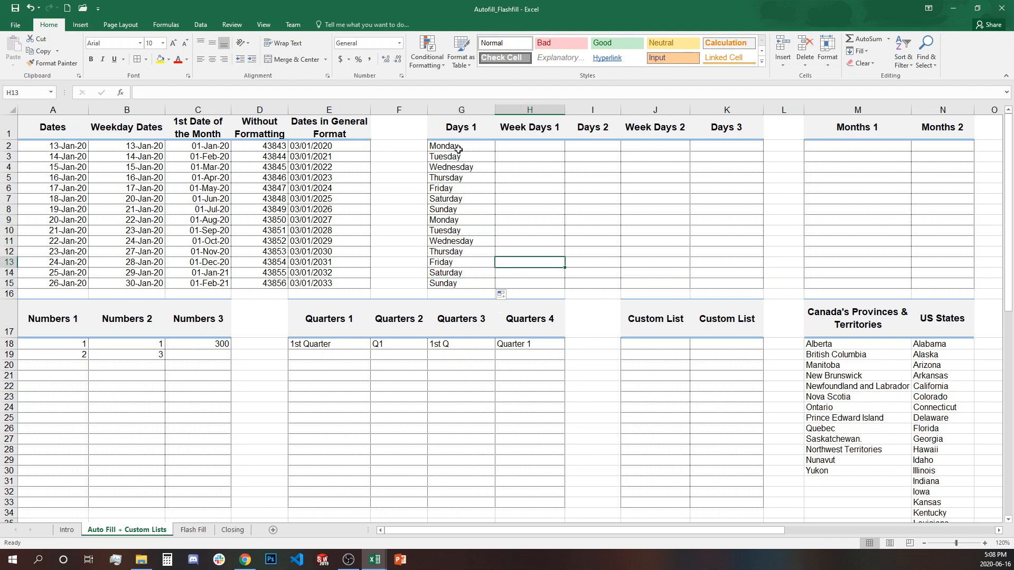
left_click_drag(459, 148, 468, 280)
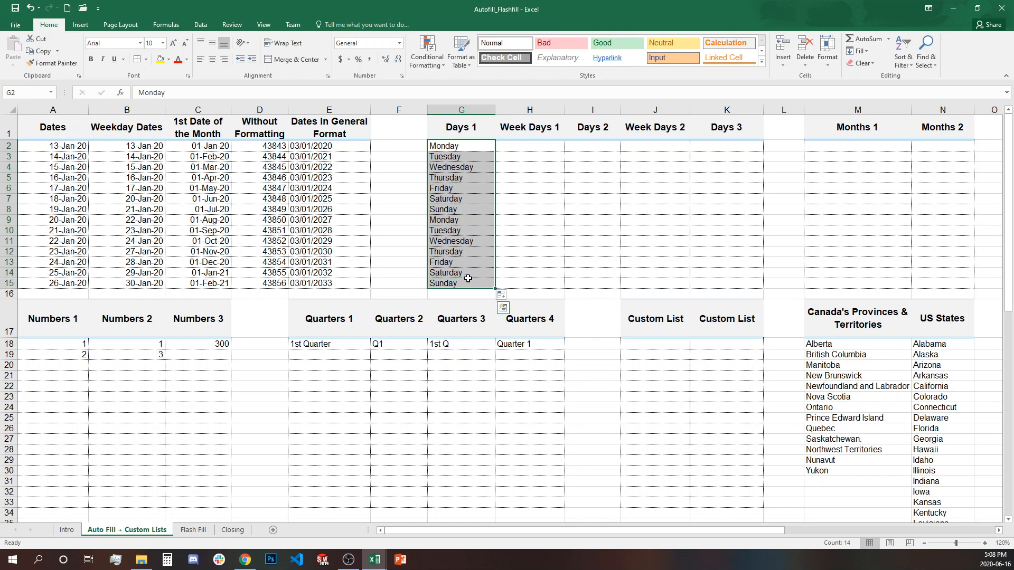
left_click(521, 148)
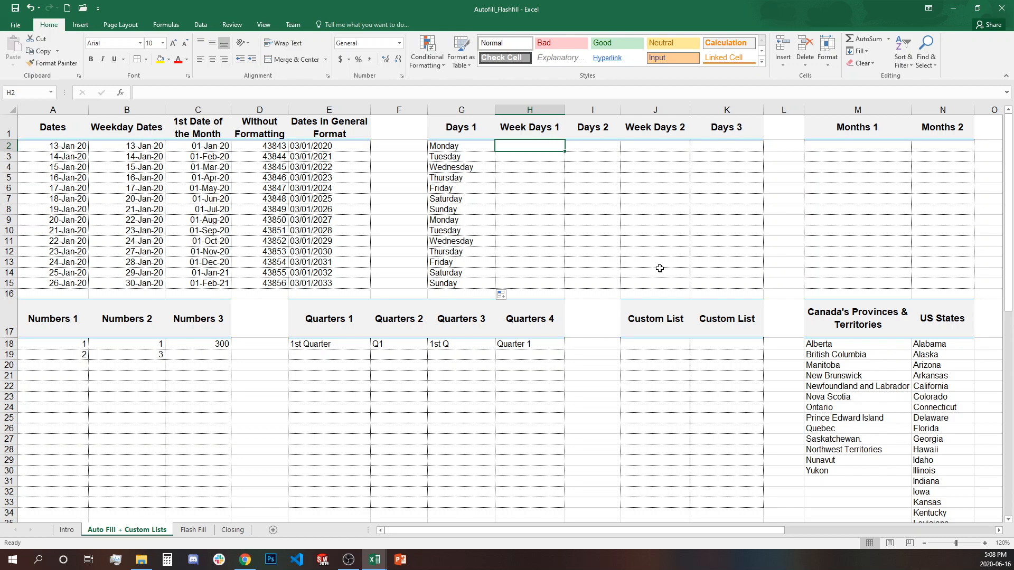
type("Monday")
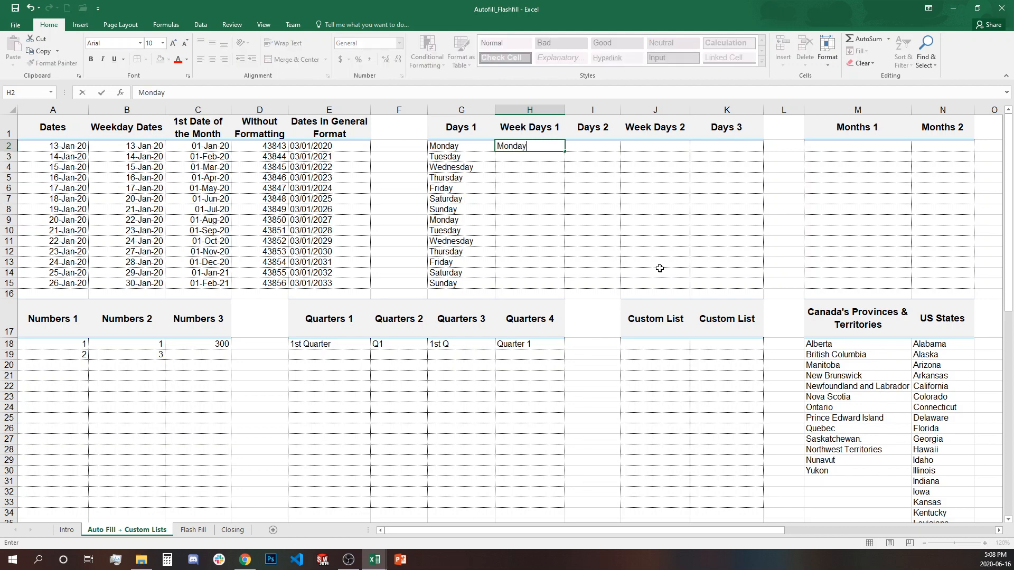
key("ctrl+Return")
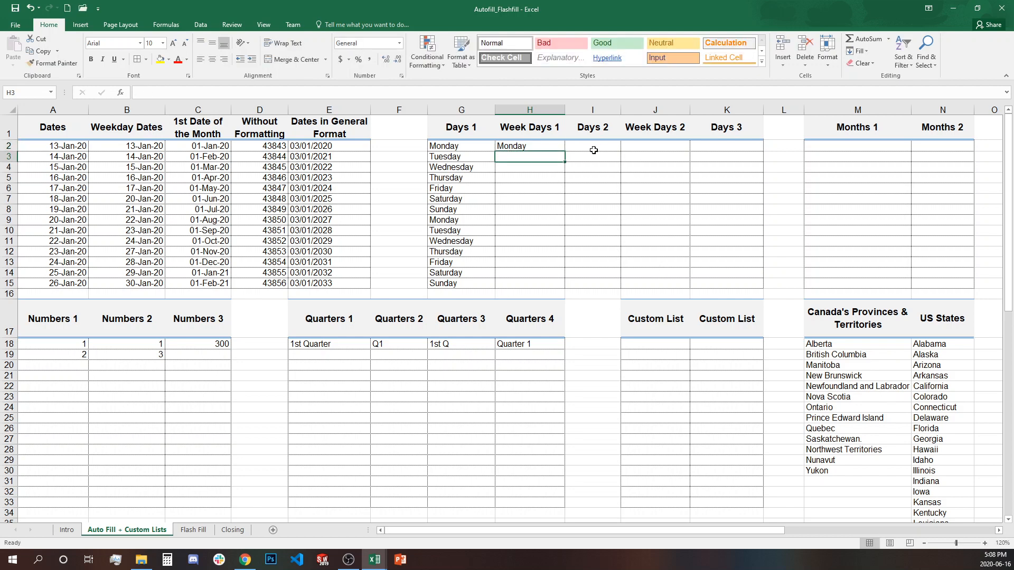
left_click_drag(564, 151, 561, 289)
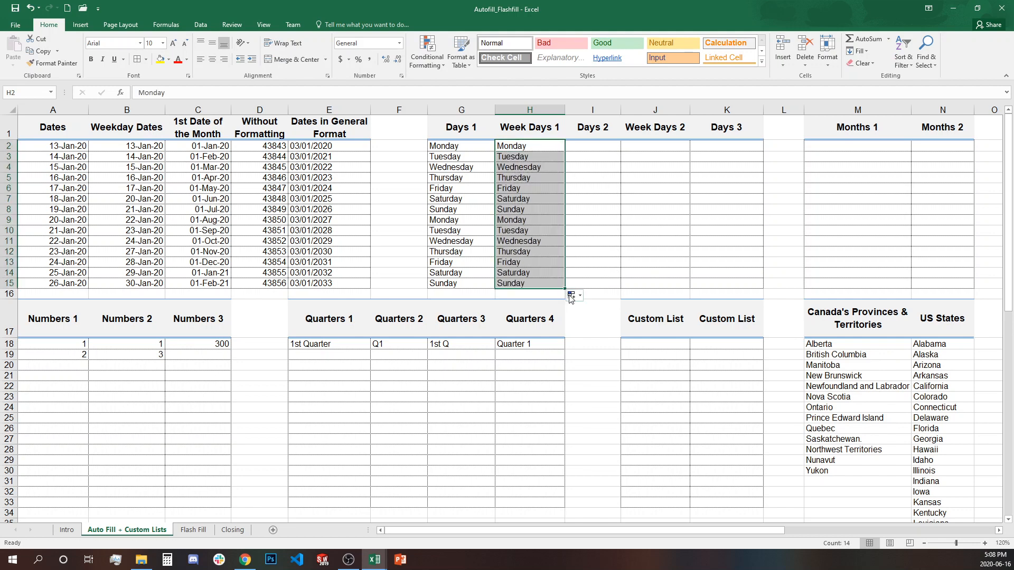
left_click(572, 296)
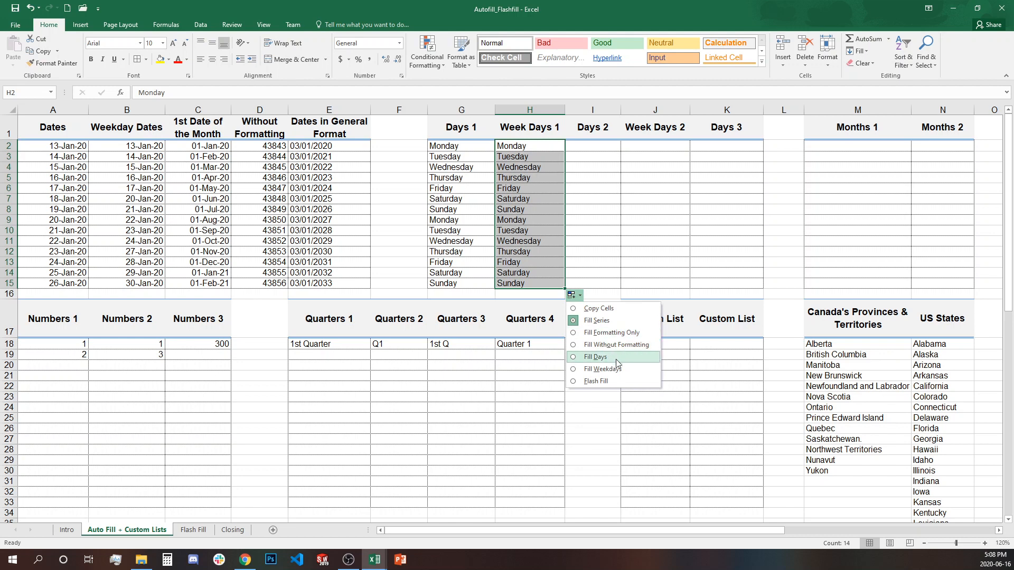
left_click(579, 369)
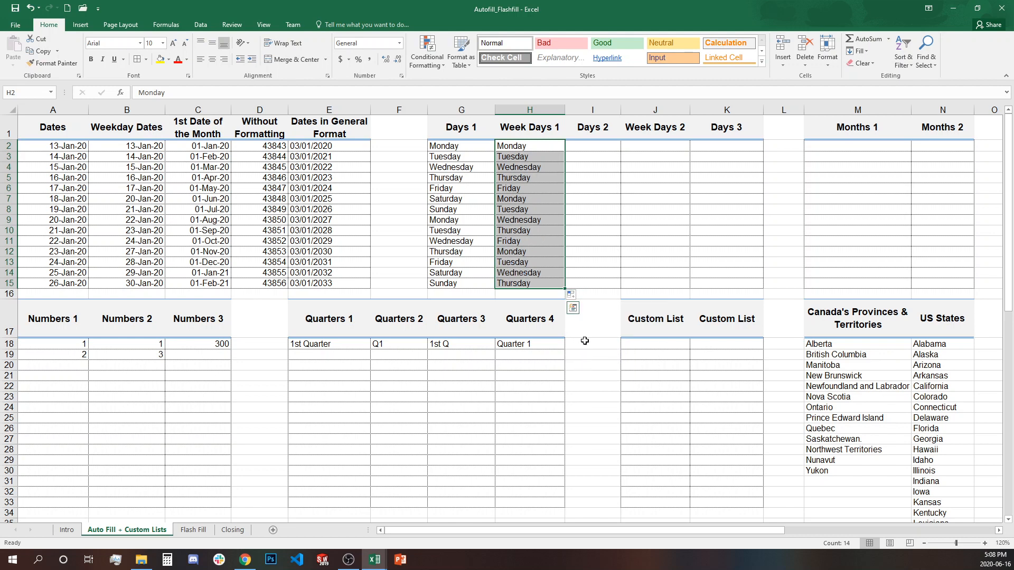
left_click_drag(531, 150, 531, 283)
left_click(532, 253)
left_click(531, 284)
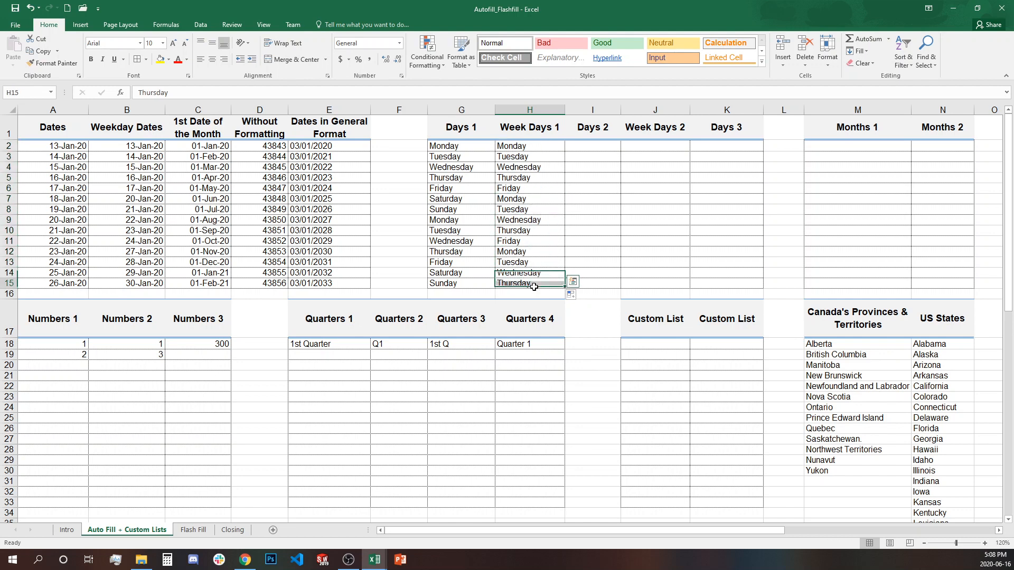
left_click_drag(535, 144, 539, 280)
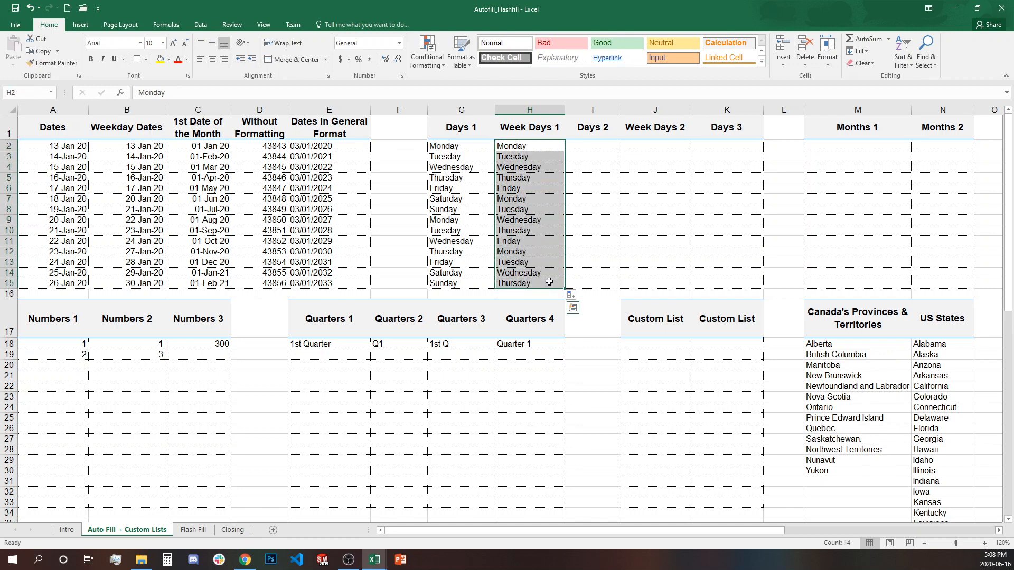
left_click(579, 144)
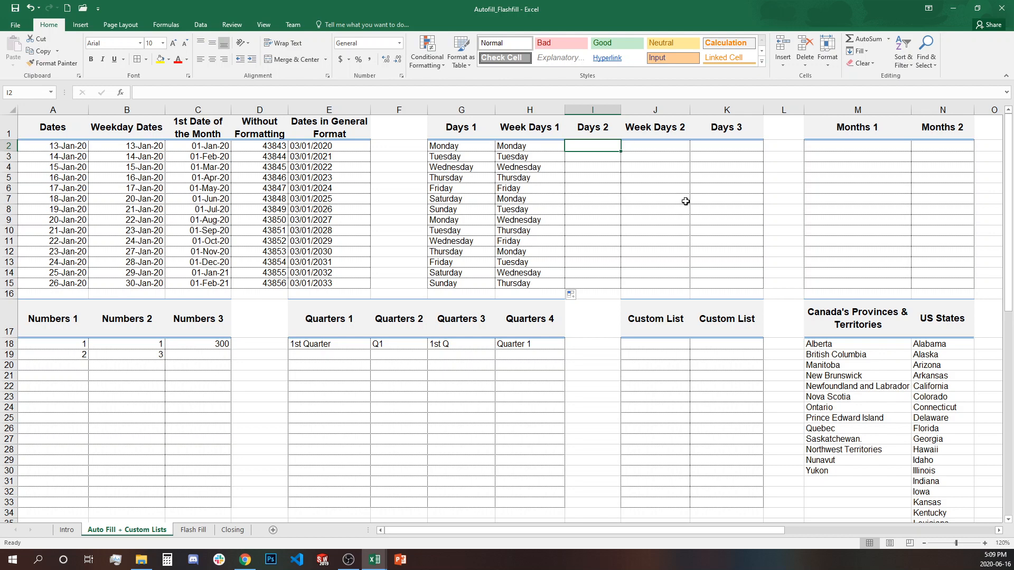
- Enter Mon in I2 and autofill abbreviated day names down to I15, ending Sun
type("M")
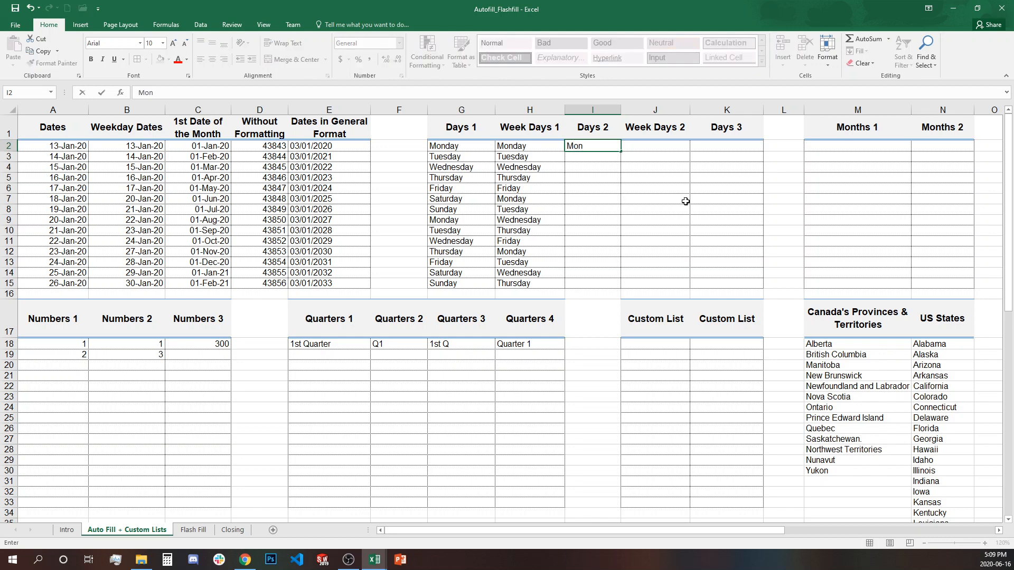
type("on")
key("ctrl+Return")
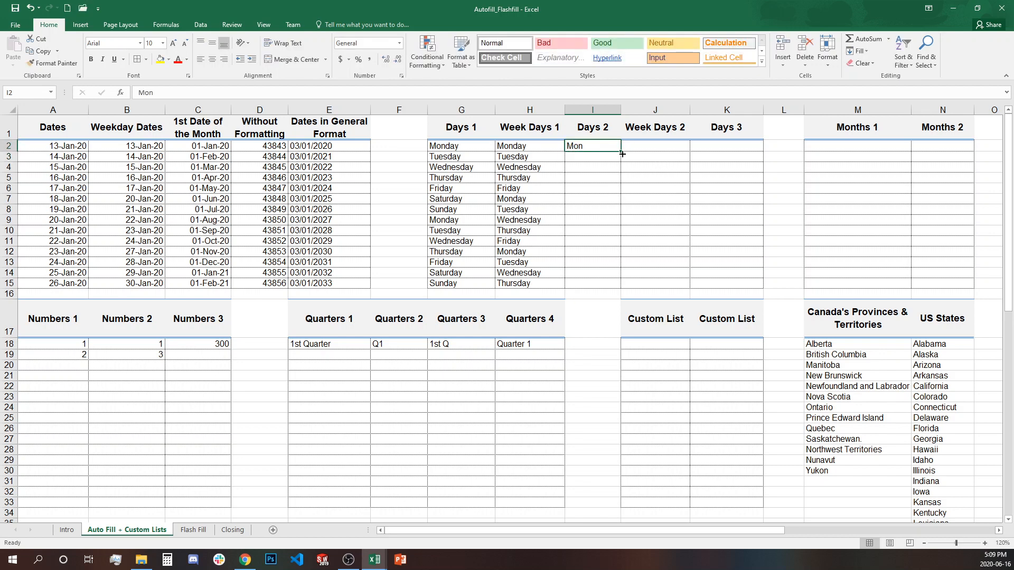
double_click(622, 150)
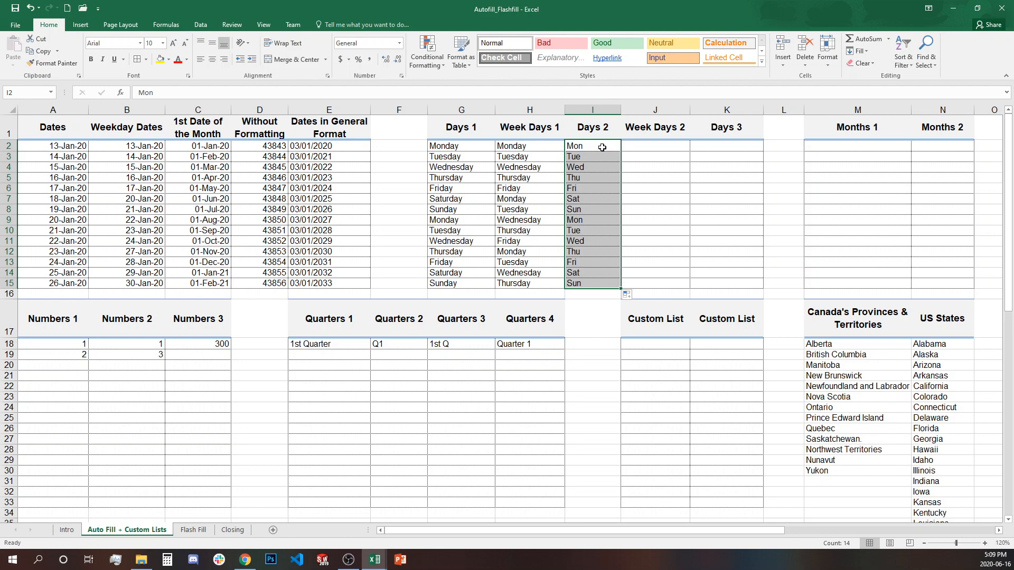
left_click(609, 286)
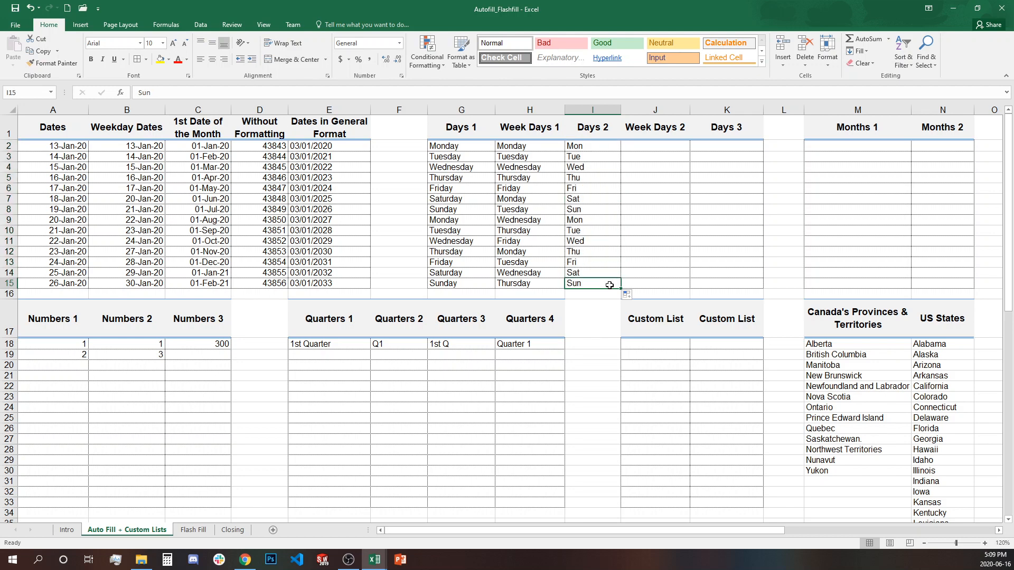
left_click(585, 143)
left_click_drag(588, 166, 585, 282)
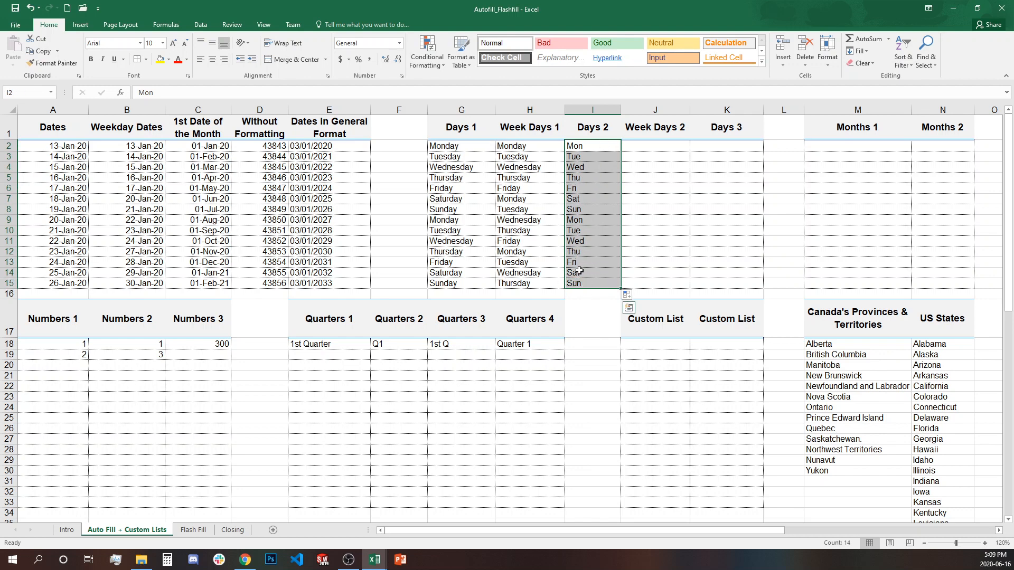
- Enter Mon in J2 and fill it down to J15 as weekdays only
left_click(646, 145)
type("Mon")
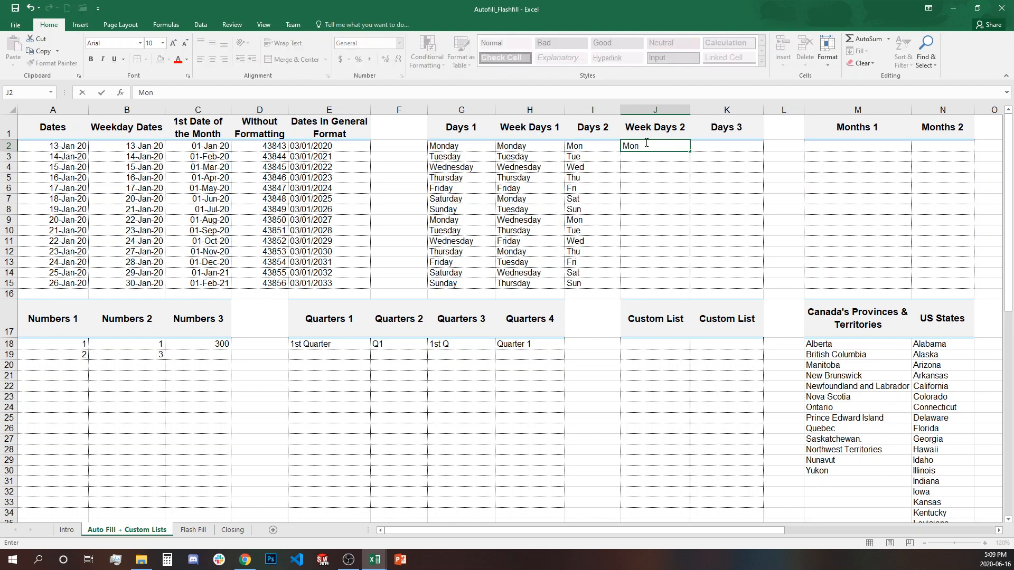
key("Return")
left_click(646, 144)
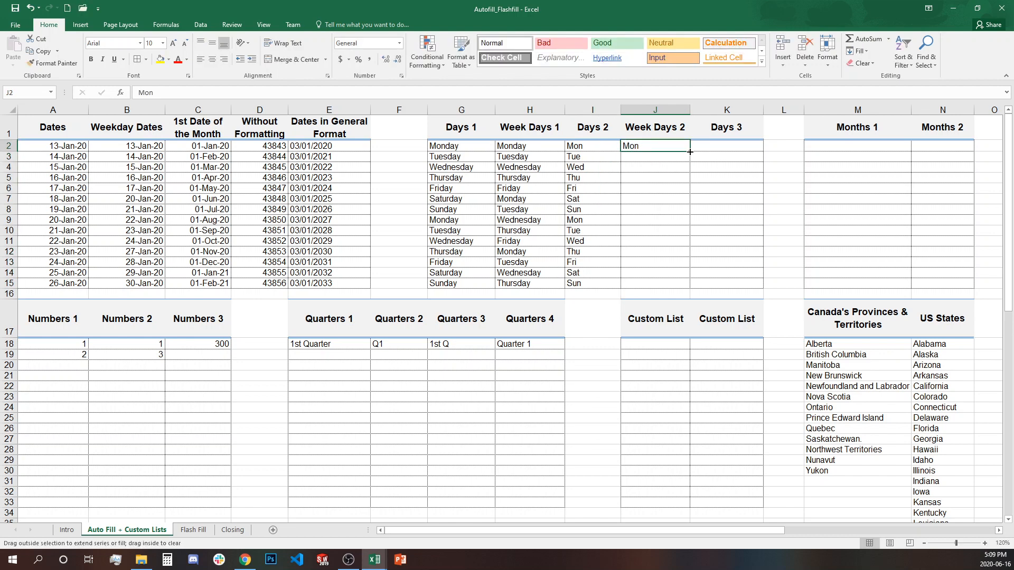
left_click_drag(690, 152, 690, 288)
left_click(699, 295)
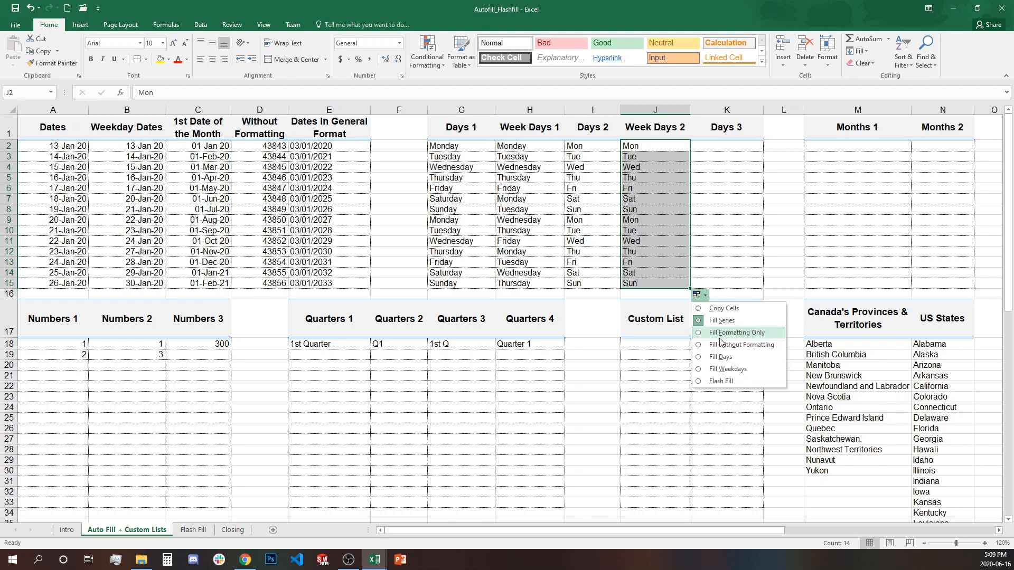
left_click(749, 369)
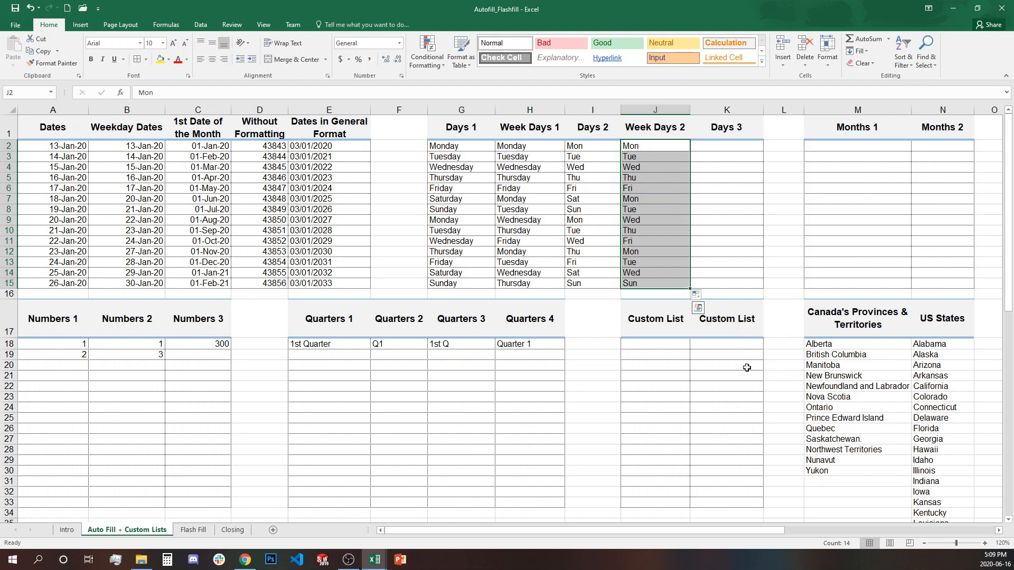
- Select the first and second weeks in column J to confirm Mon–Fri repeats
left_click(648, 144)
left_click_drag(648, 144, 646, 190)
left_click(647, 199)
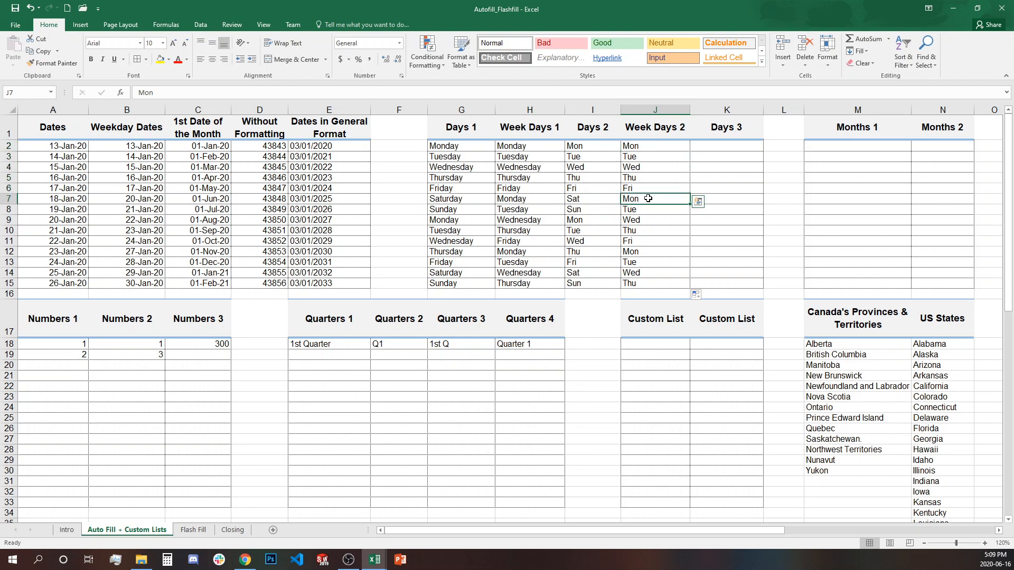
left_click_drag(650, 198, 651, 253)
left_click(652, 253)
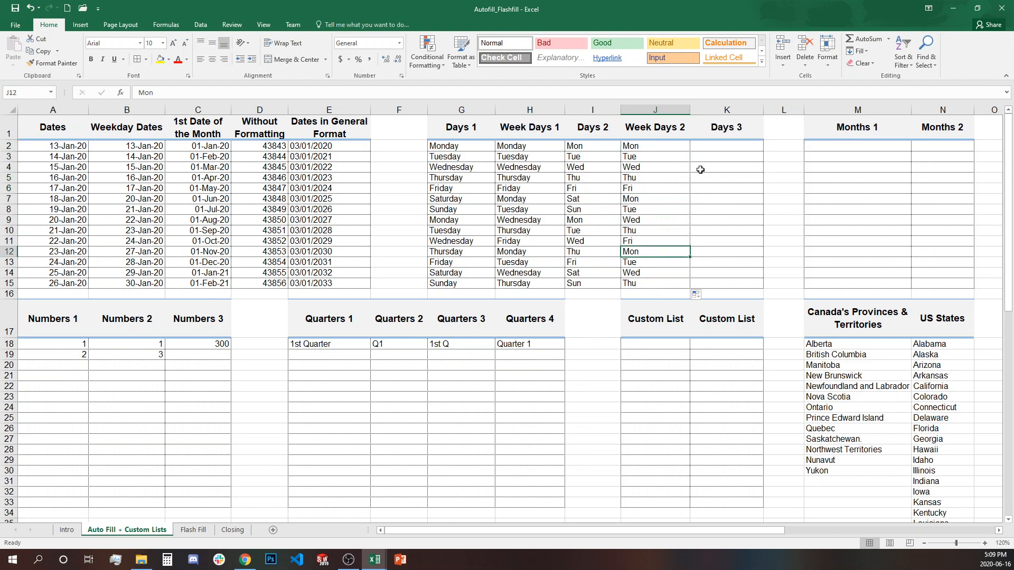
left_click(722, 148)
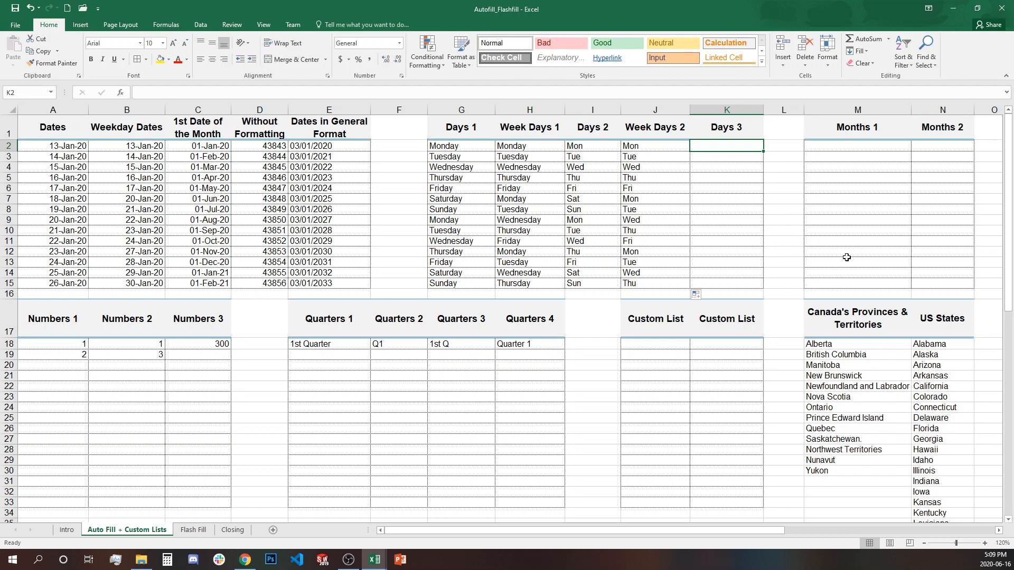
- Enter Monday in K2 and Wednesday in K3, then autofill the every-other-day pattern to K15
type("Monday")
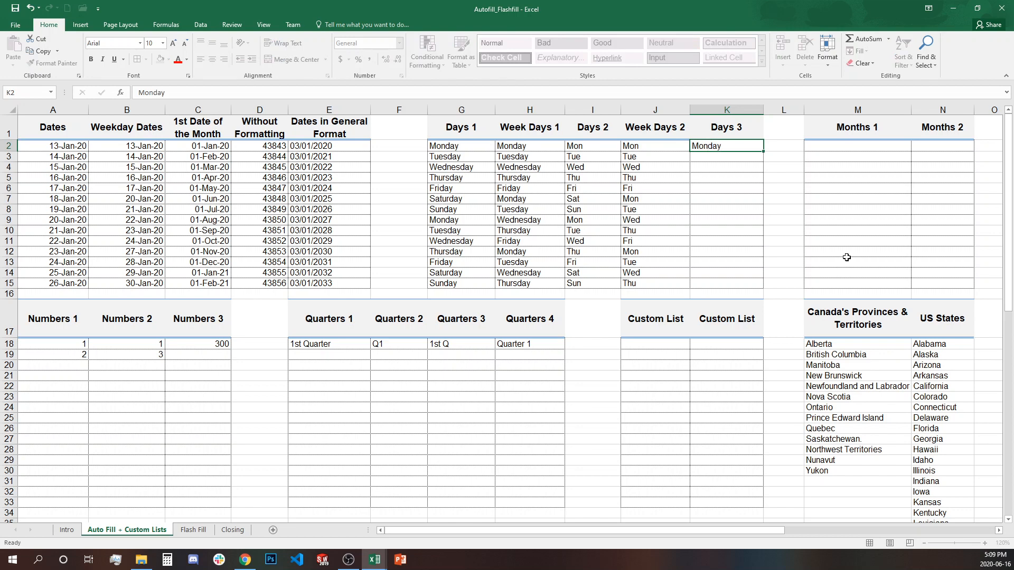
key("Down")
type("We")
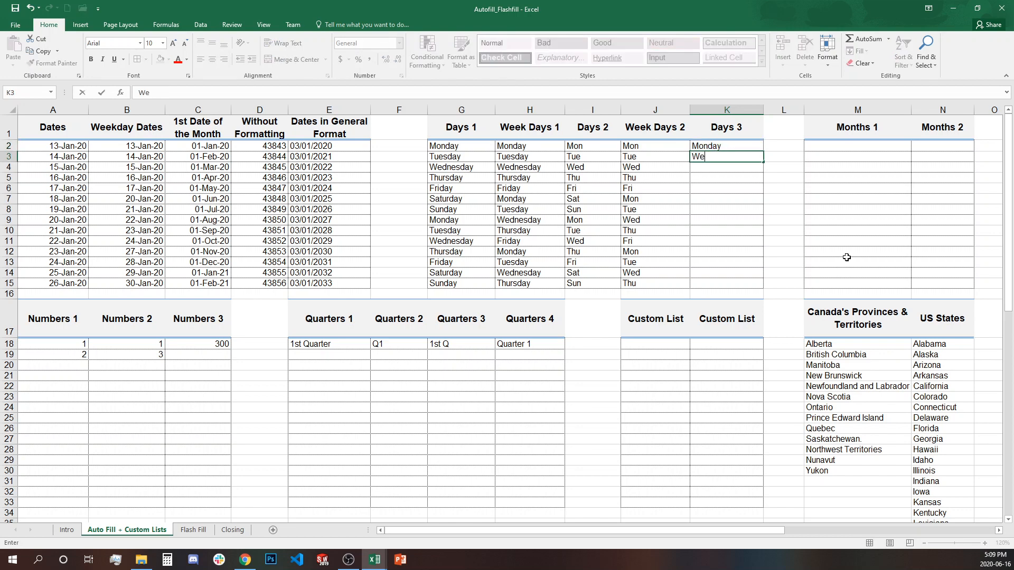
key("BackSpace")
key("BackSpace")
type("dnesday")
key("Return")
left_click_drag(758, 149, 749, 157)
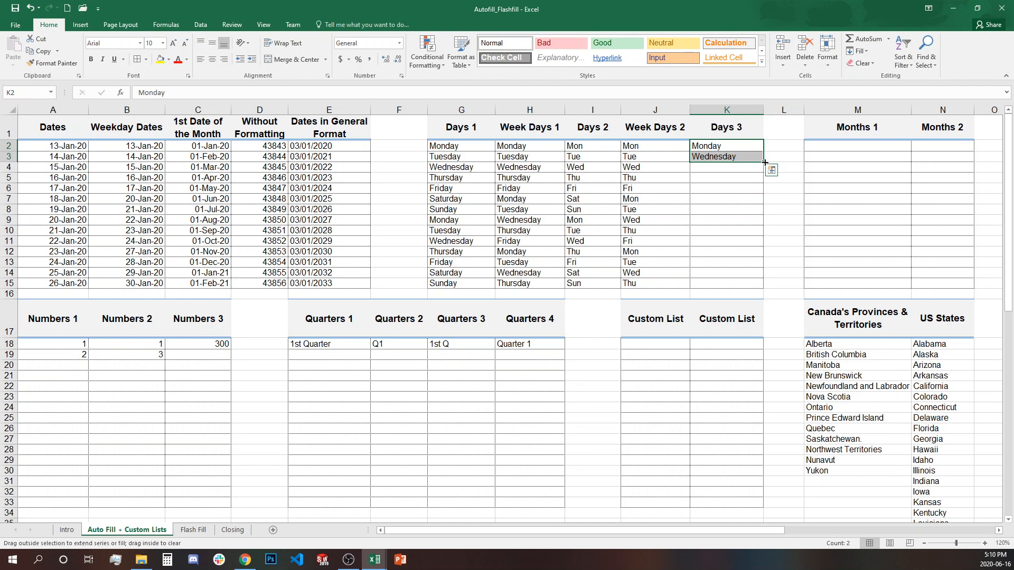
double_click(765, 162)
- Check the alternating day names in K3 through K8
left_click(745, 144)
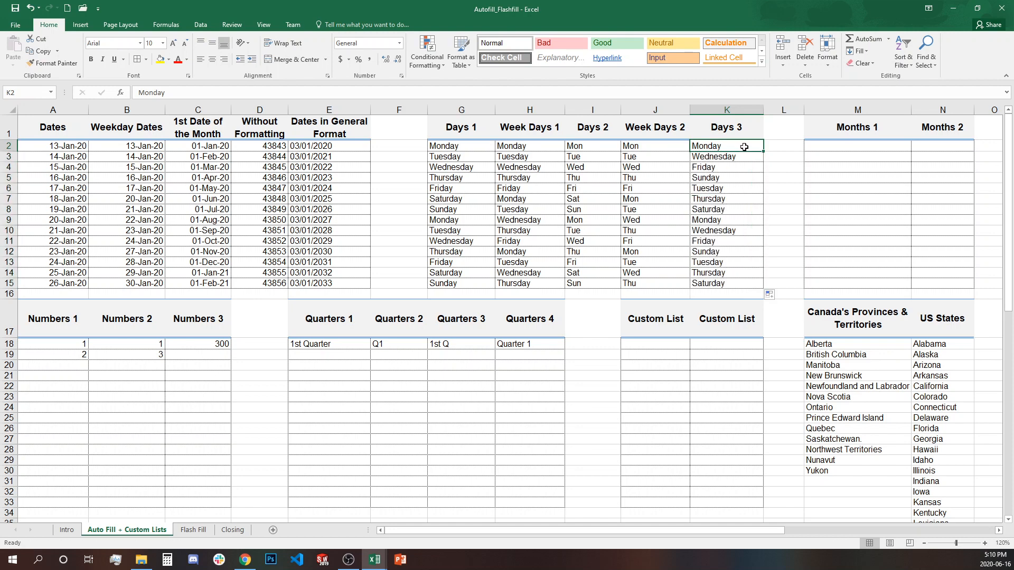
left_click(745, 157)
left_click(743, 165)
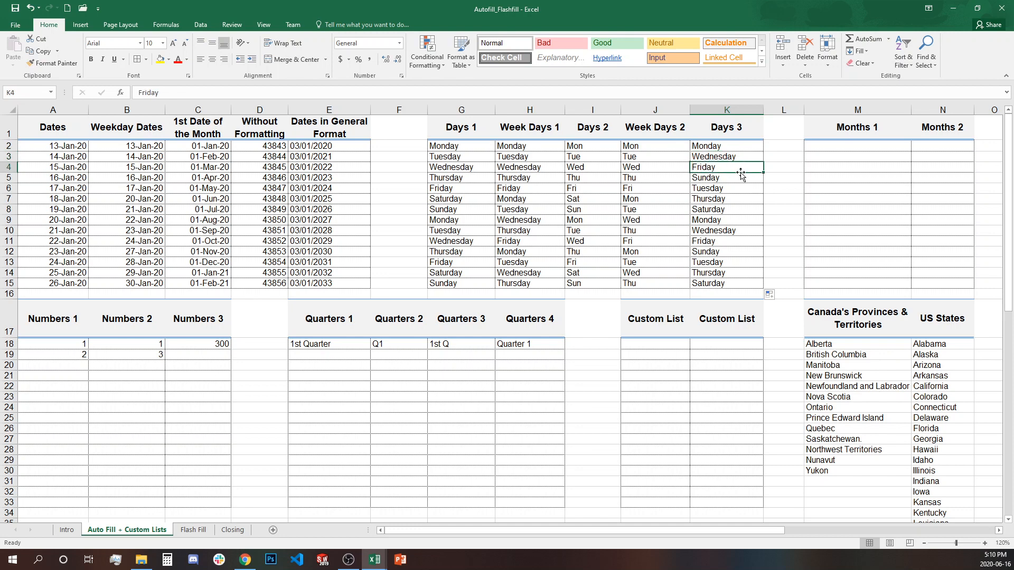
left_click(743, 177)
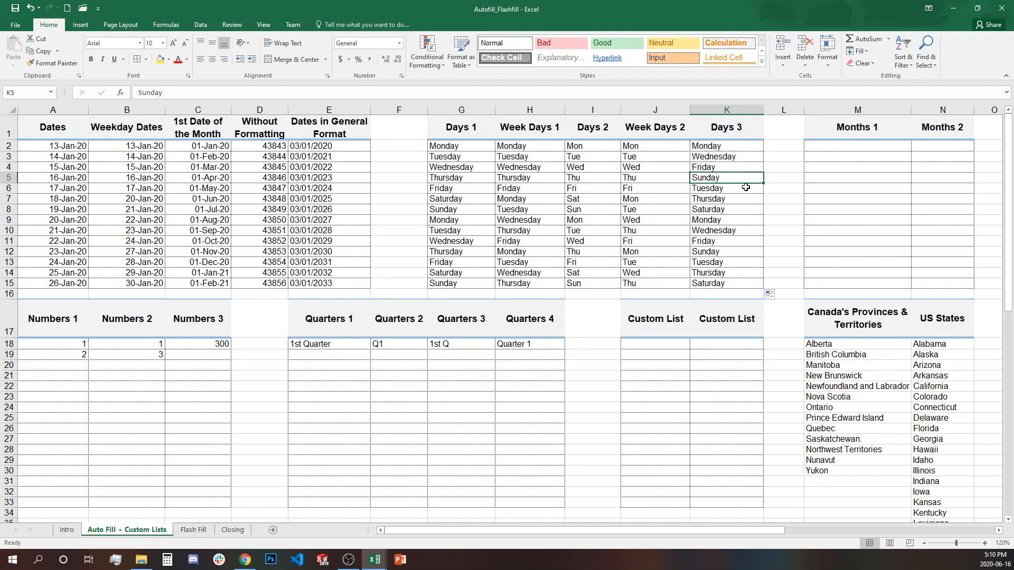
left_click(746, 187)
left_click(743, 200)
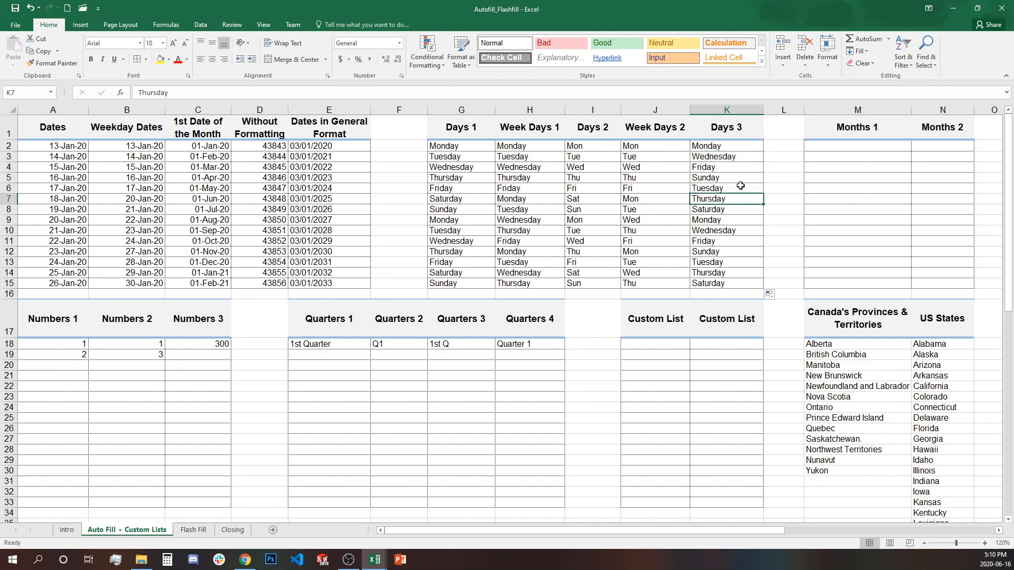
left_click(737, 159)
left_click(736, 168)
left_click(735, 178)
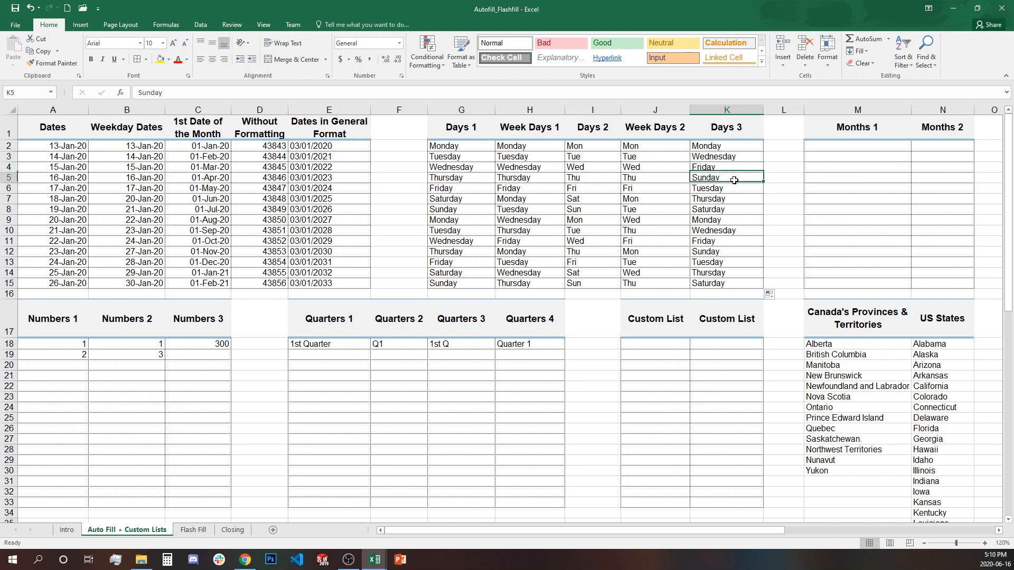
left_click(734, 189)
left_click(734, 199)
left_click(735, 210)
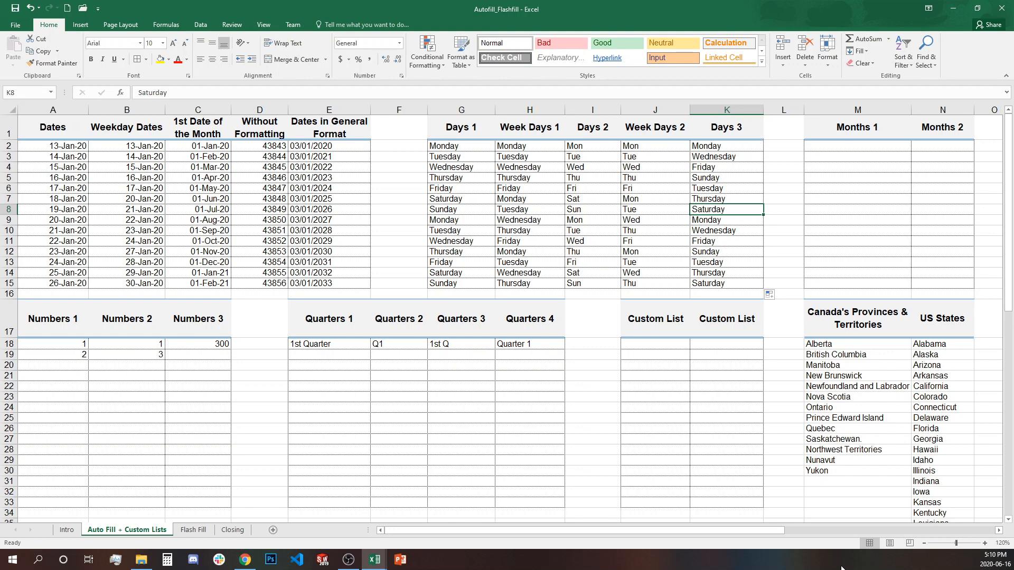
left_click(881, 146)
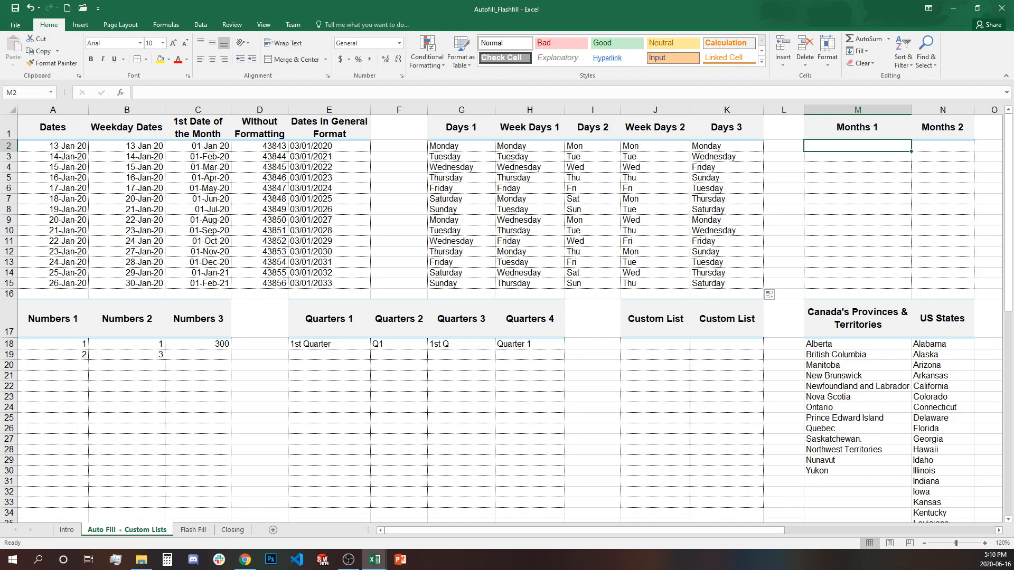
- Enter January in M2, fill month names down to M15, and check the final months
type("Jan")
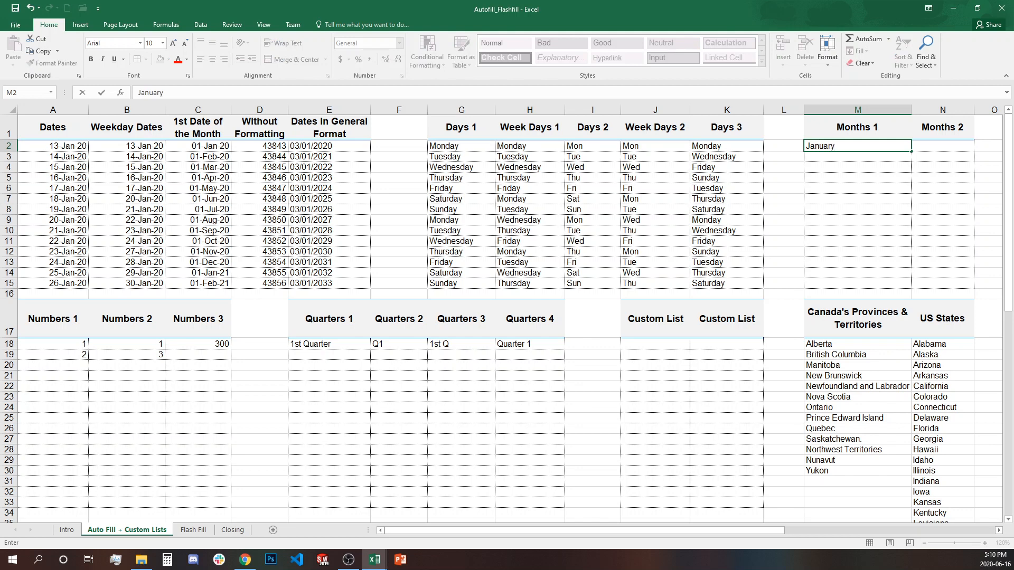
type("uary")
key("Return")
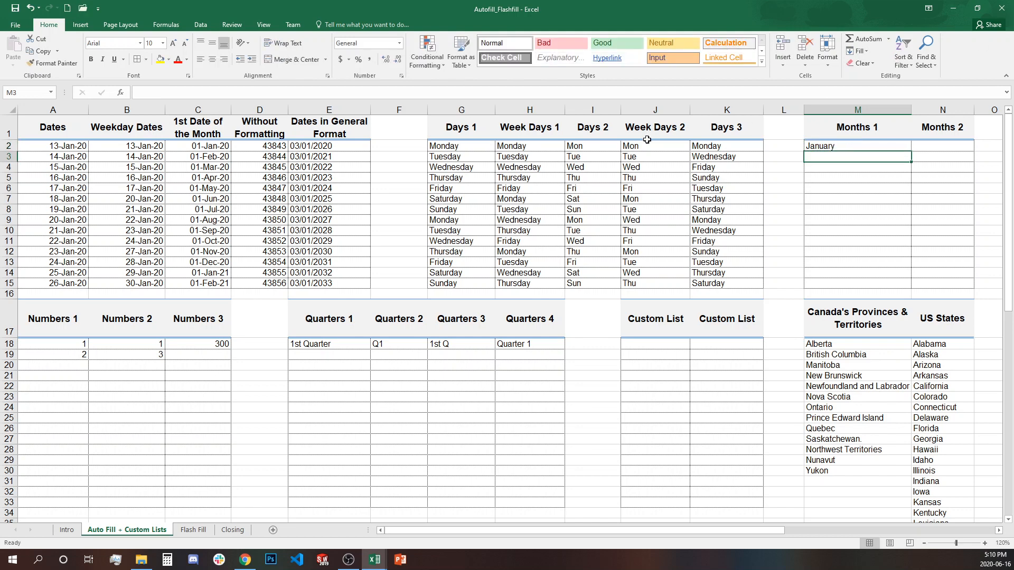
left_click(908, 148)
left_click_drag(912, 151, 911, 285)
left_click(842, 149)
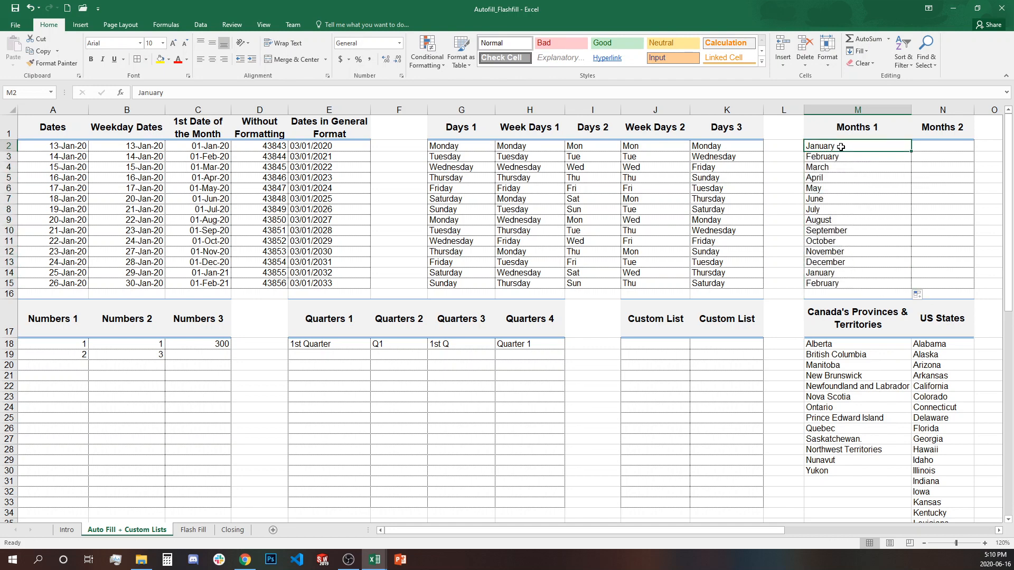
left_click(852, 263)
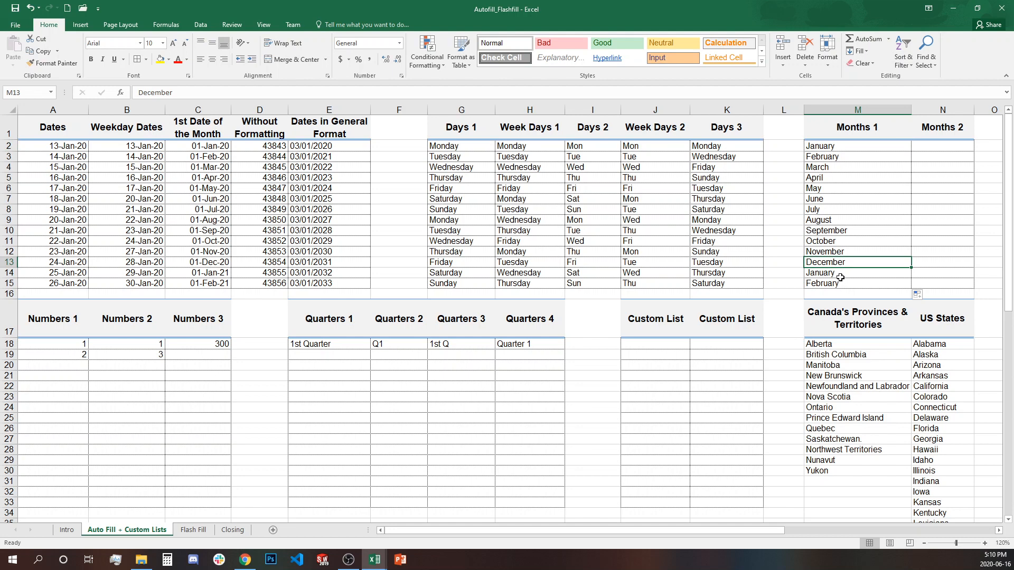
left_click(840, 278)
left_click(842, 285)
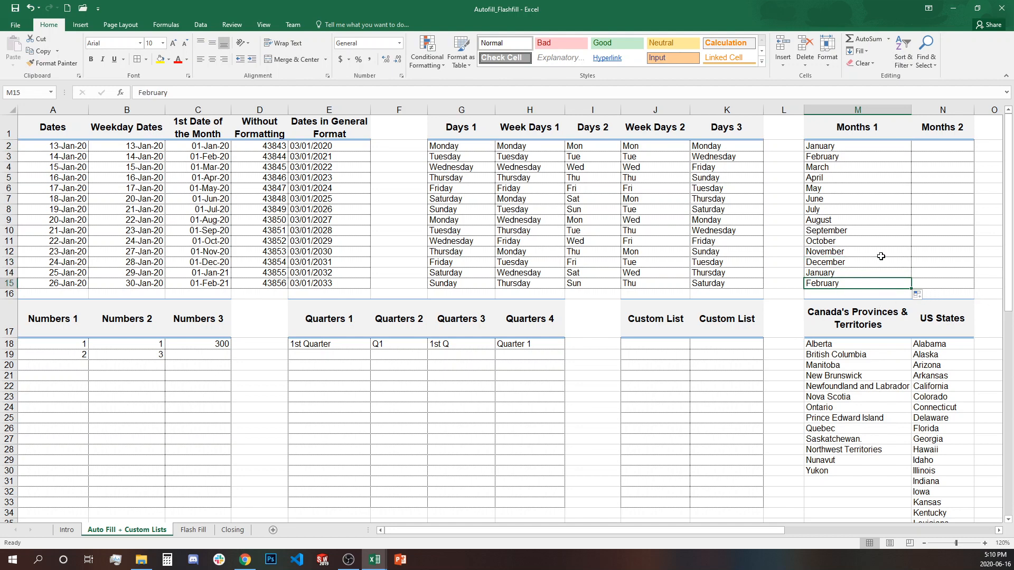
- Replace M2 with March and refill down to M15, confirming the list ends at April
left_click(840, 148)
type("March")
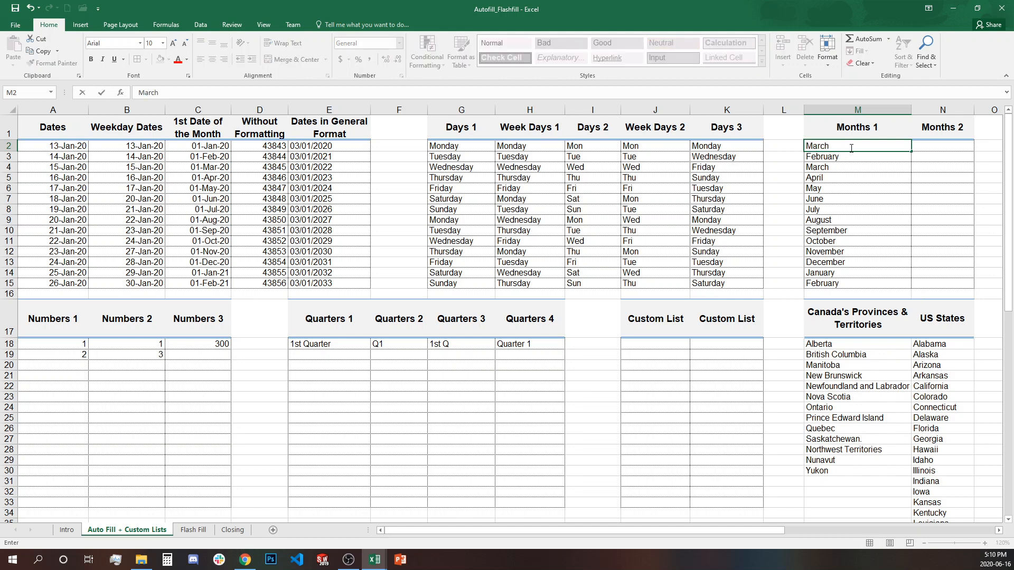
left_click(895, 181)
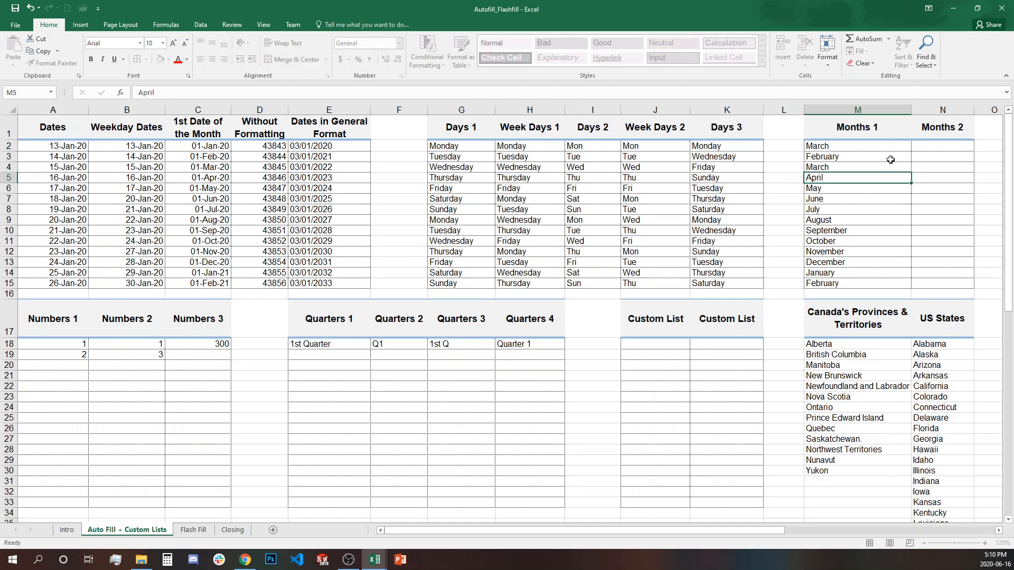
left_click(890, 147)
left_click_drag(912, 153, 911, 289)
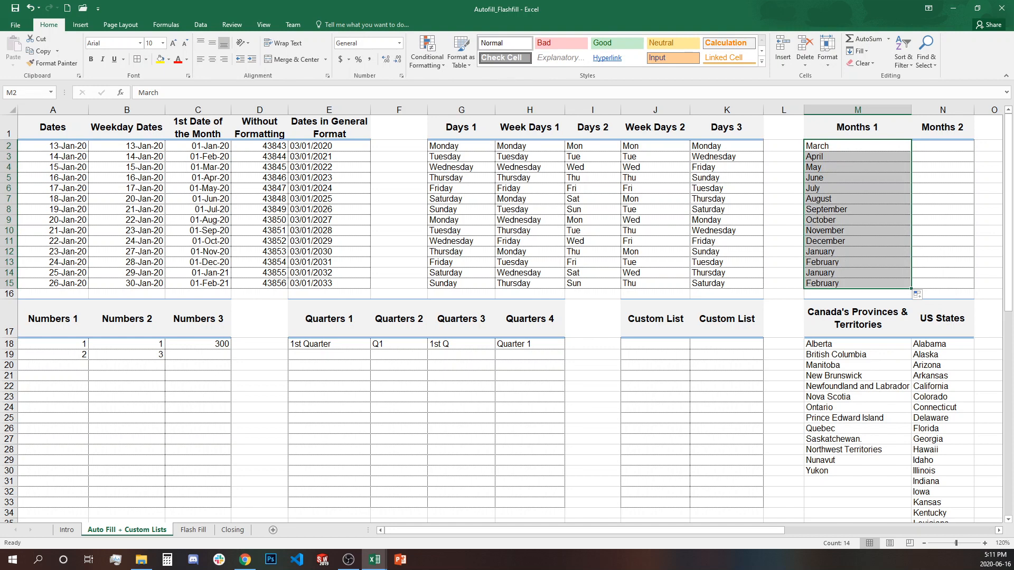
left_click(856, 148)
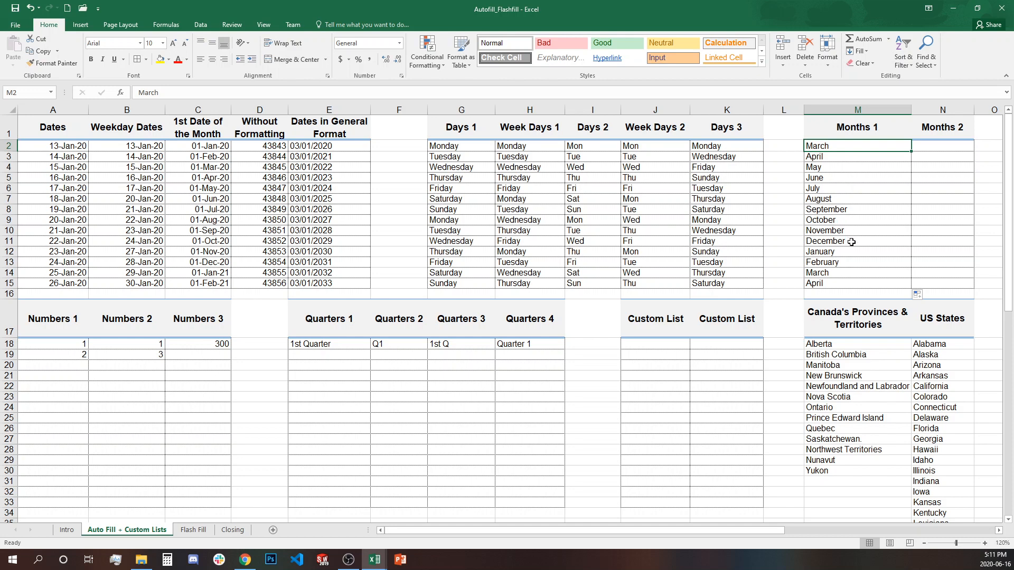
left_click(845, 266)
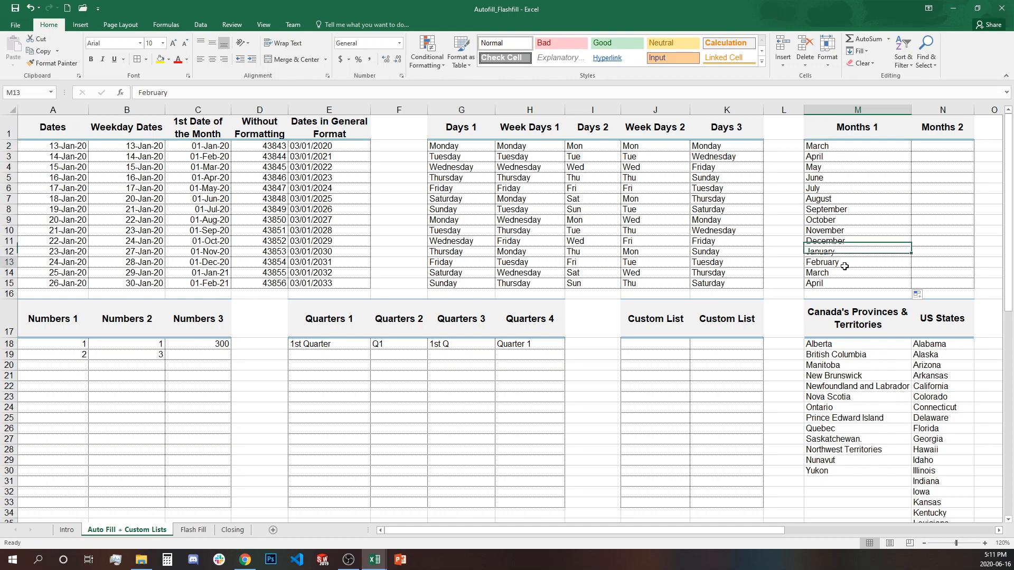
left_click(842, 276)
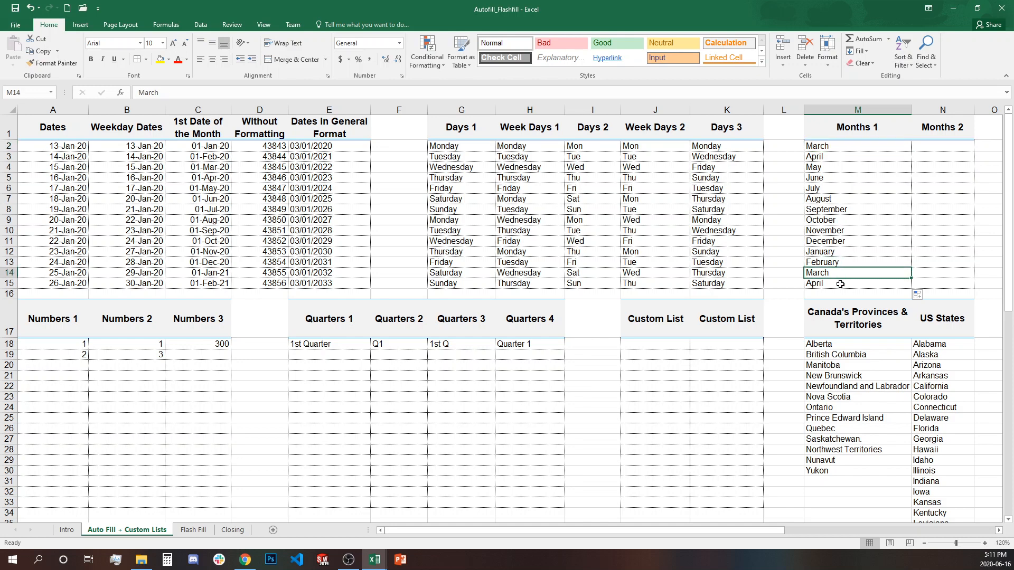
left_click(840, 287)
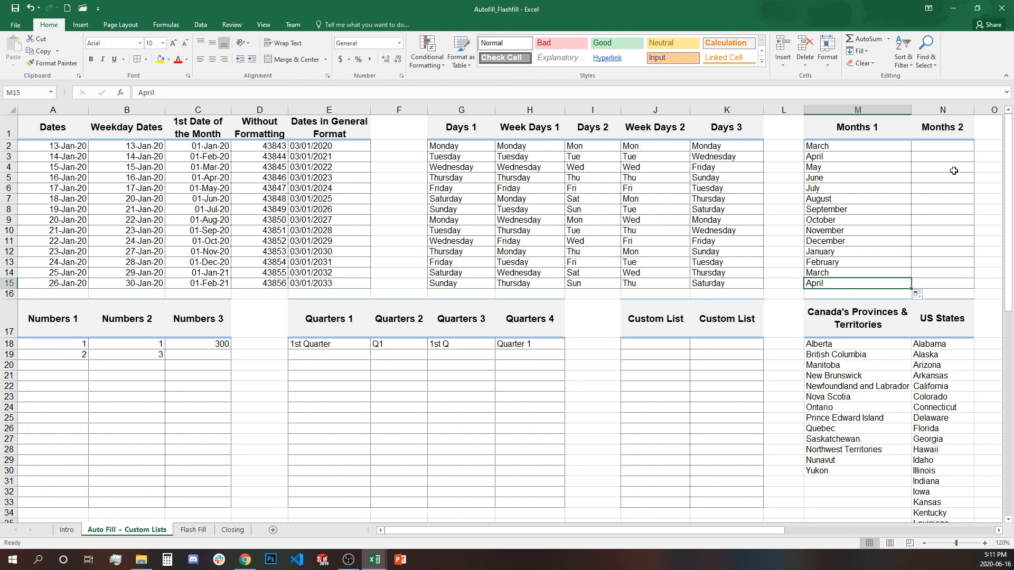
left_click(944, 148)
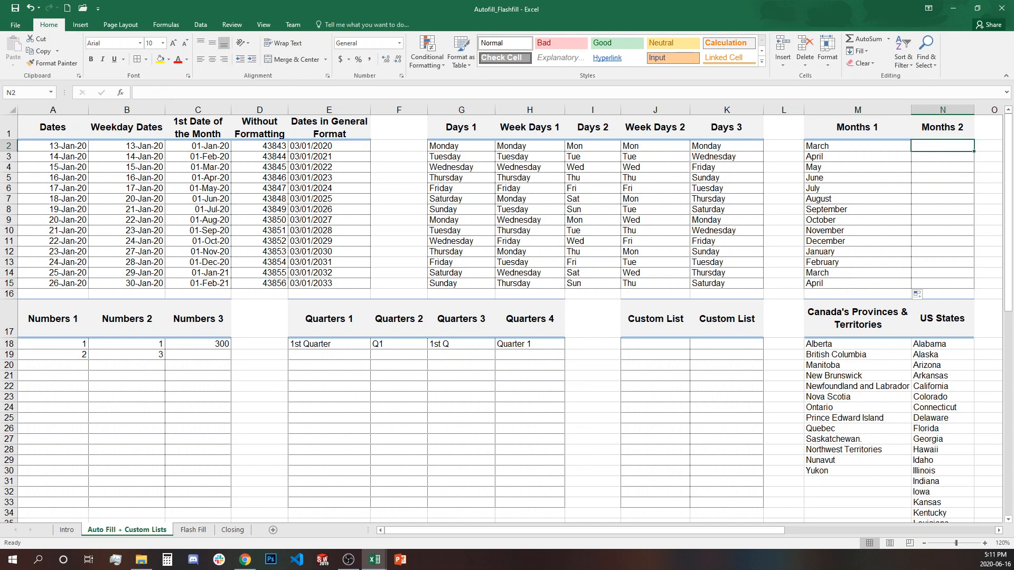
- Enter Mar in N2 and fill the abbreviated months down Months 2 to N15
type("Mar")
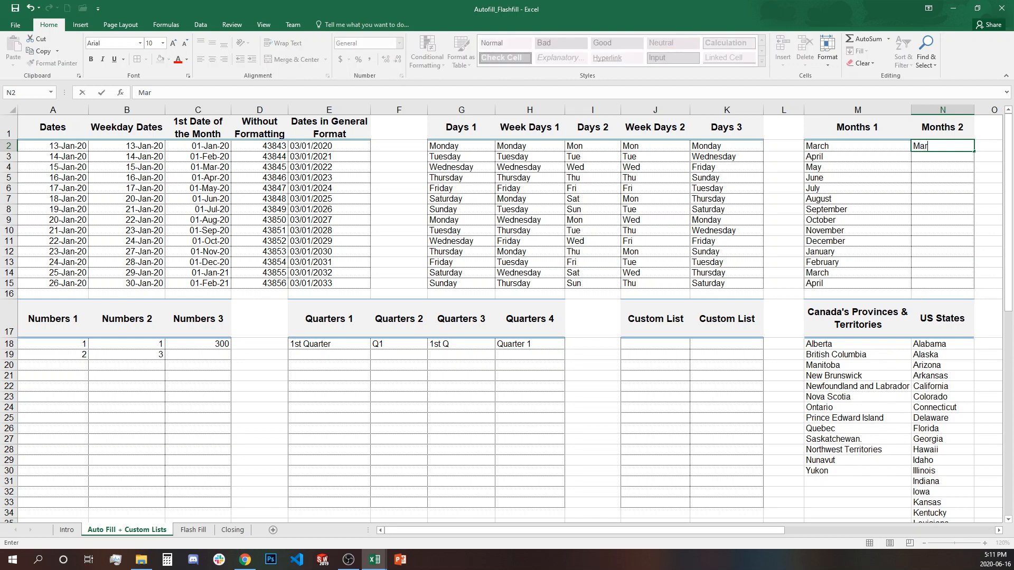
key("Return")
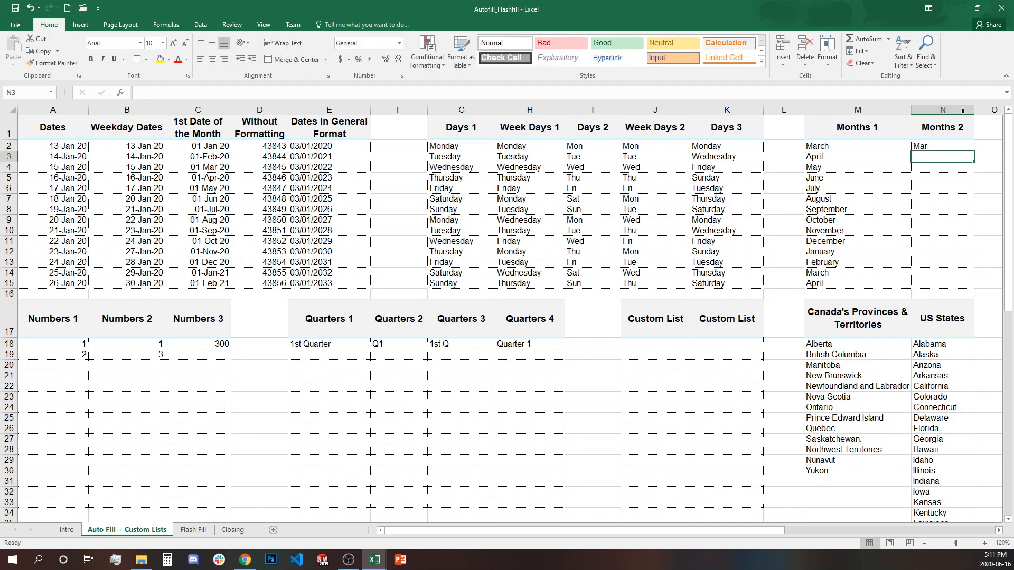
left_click(963, 146)
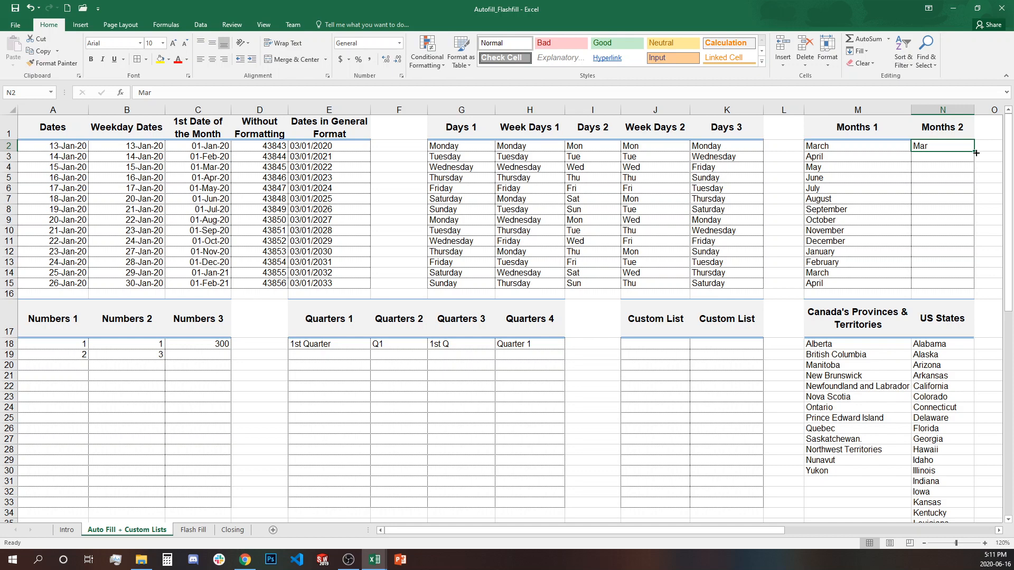
left_click_drag(976, 153, 969, 287)
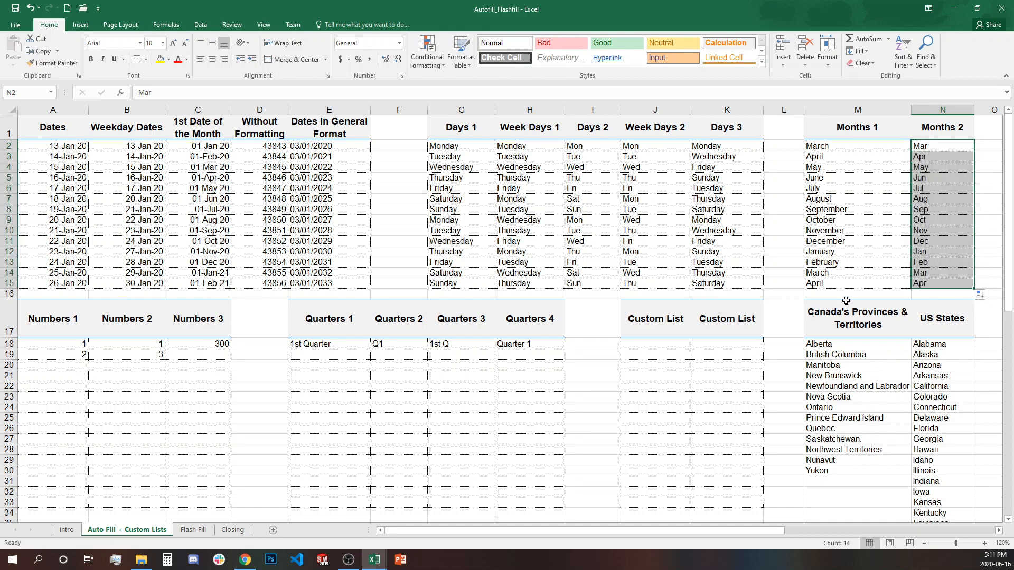
left_click(868, 274)
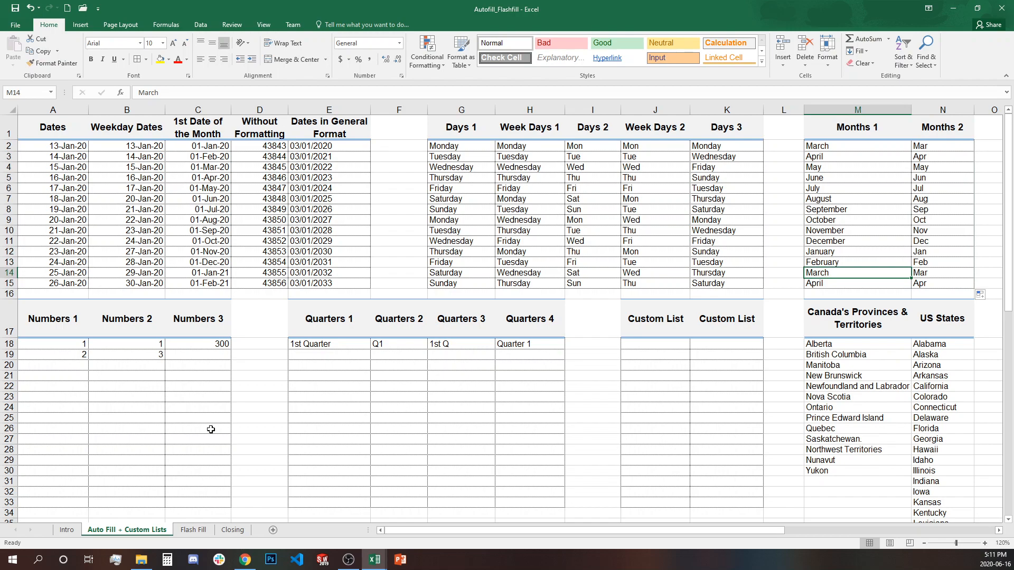
- Scroll down to the Numbers tables and select the first Numbers 1 value
left_click(214, 450)
scroll(845, 418, "down", 2)
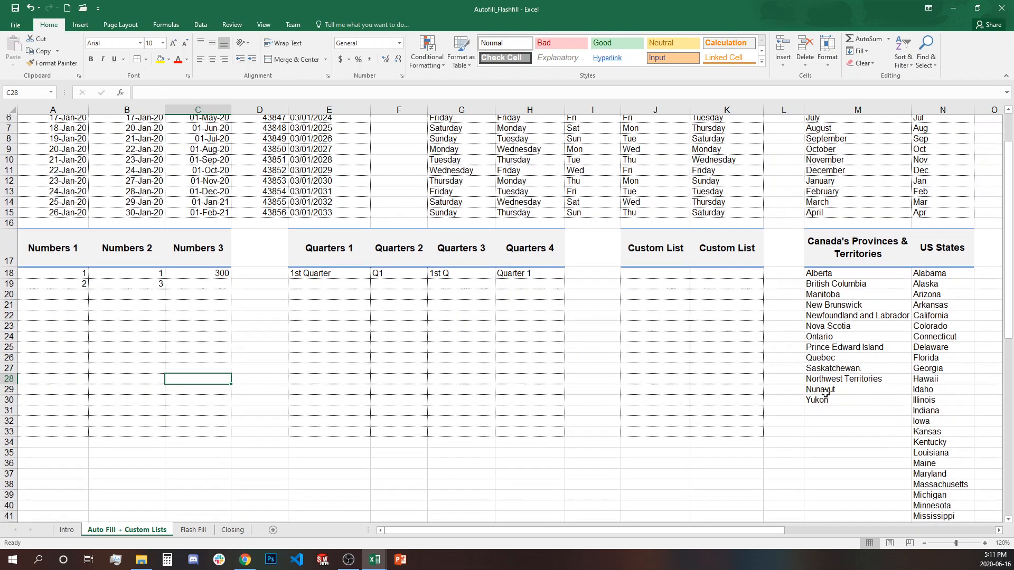
scroll(826, 393, "down", 3)
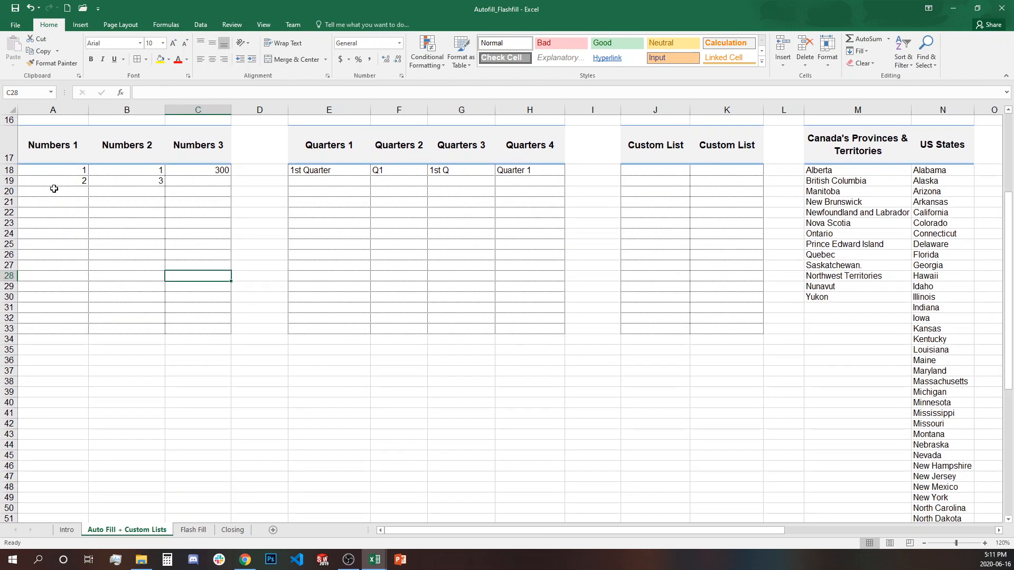
left_click(57, 171)
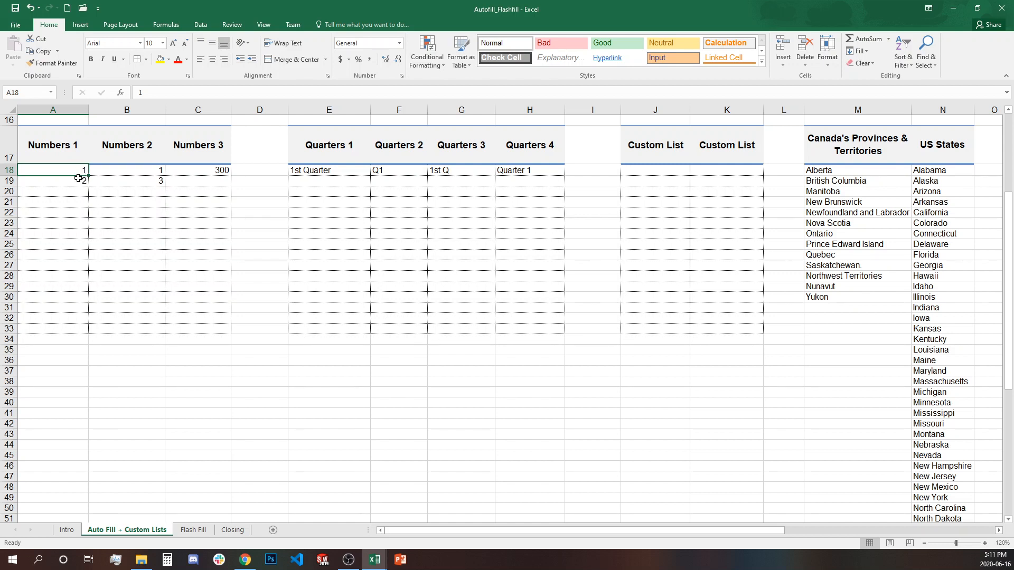
- Extend the 1, 2 pattern down Numbers 1 to row 33 so it counts 1–16
mouse_move(79, 173)
left_mouse_down()
mouse_move(93, 220)
mouse_move(93, 332)
left_mouse_up()
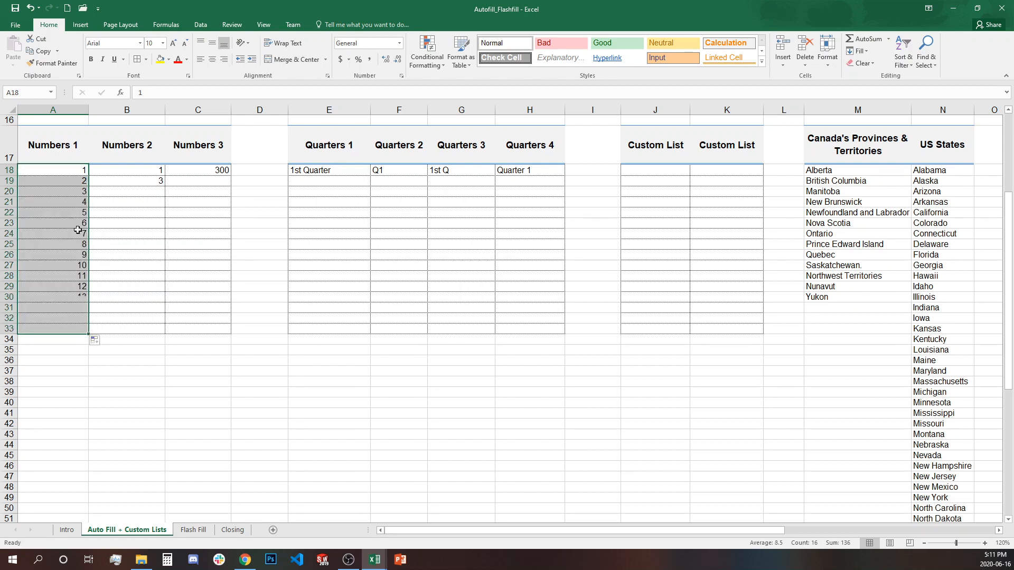
left_click(77, 181)
left_click(76, 192)
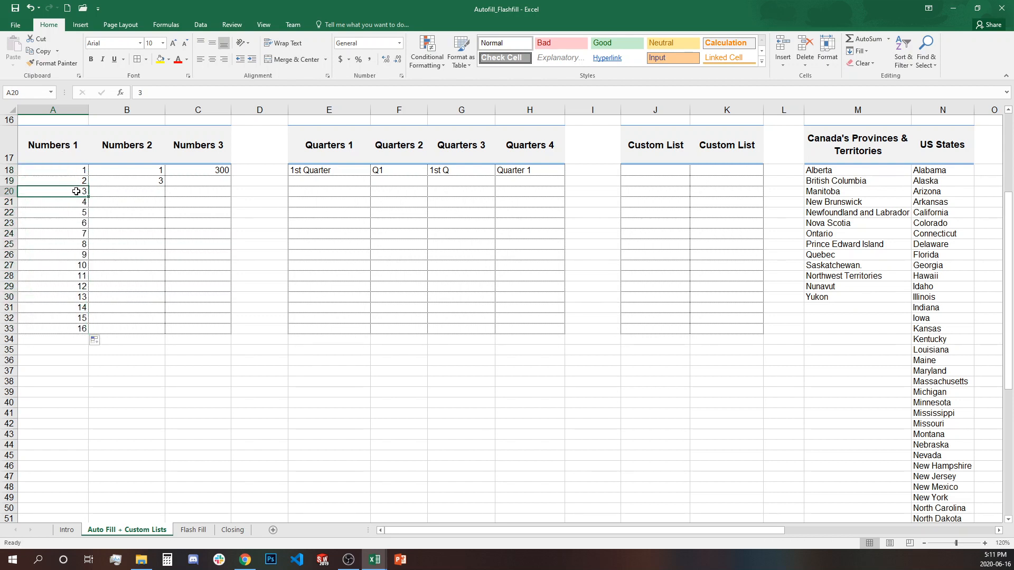
left_click(79, 202)
left_click(79, 225)
left_click(78, 246)
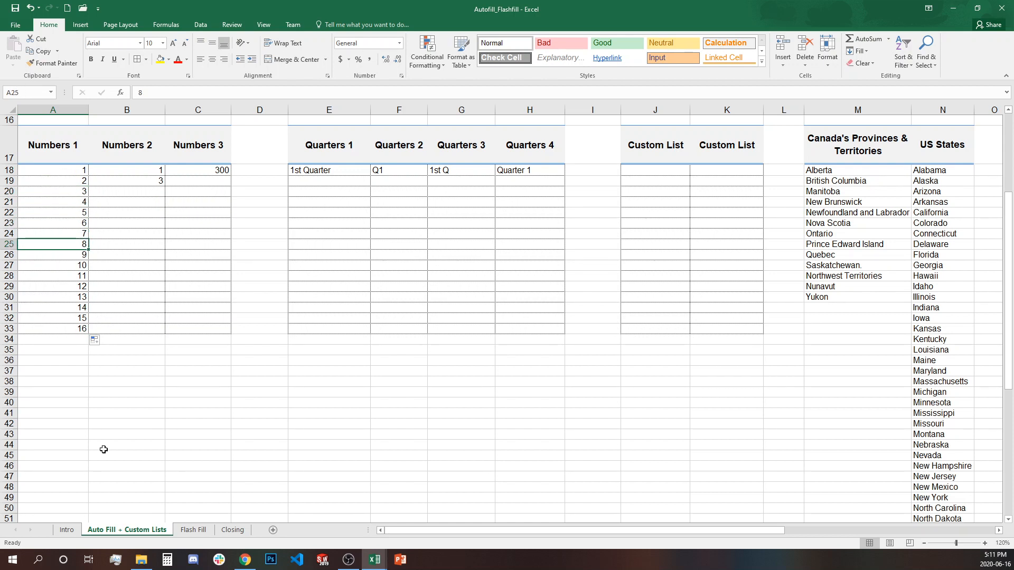
- Fill the 1, 3 pattern down Numbers 2 as odd numbers up to 31
left_click(132, 170)
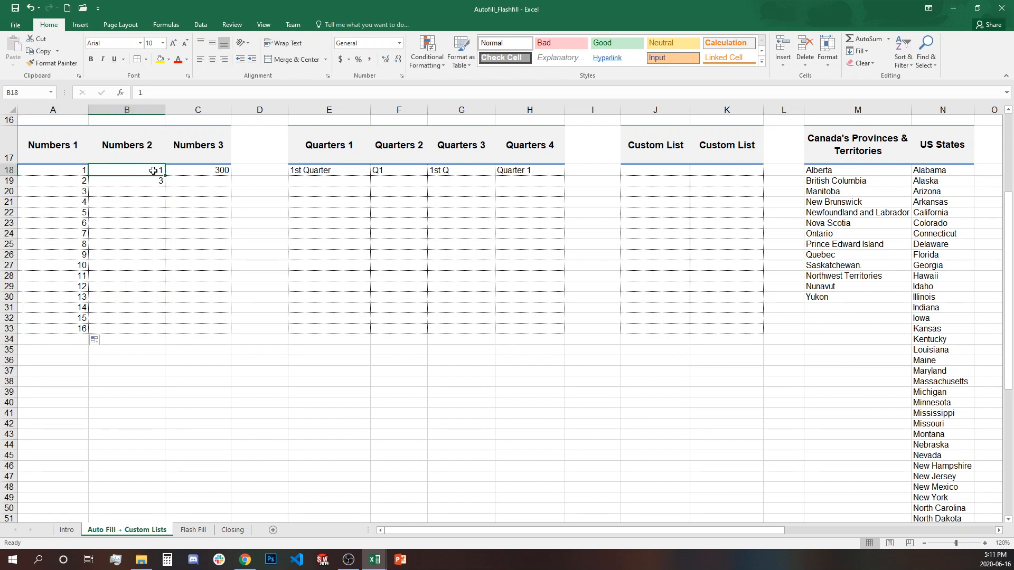
left_click(151, 184)
left_click(153, 171)
left_click_drag(153, 180, 154, 182)
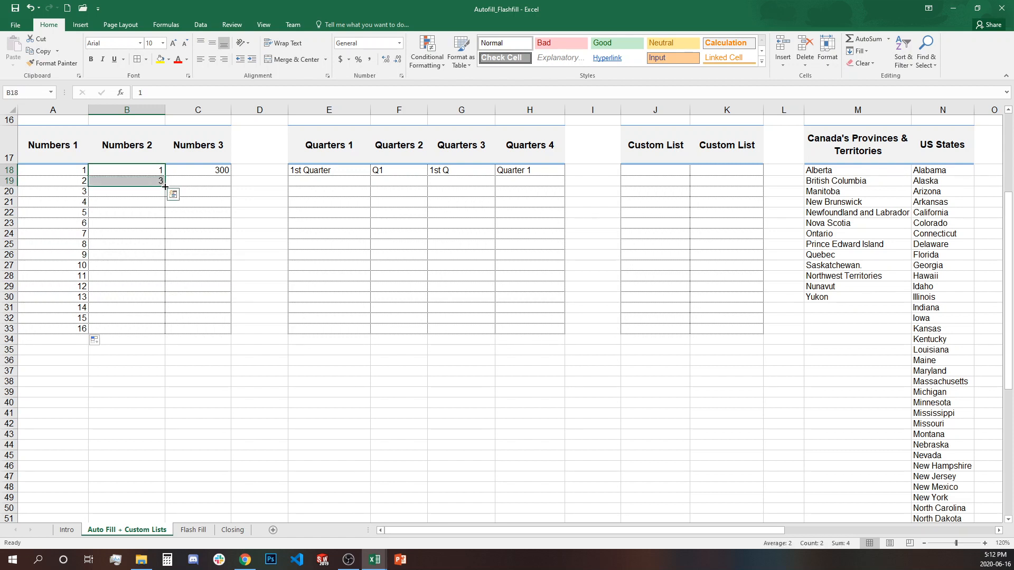
double_click(165, 186)
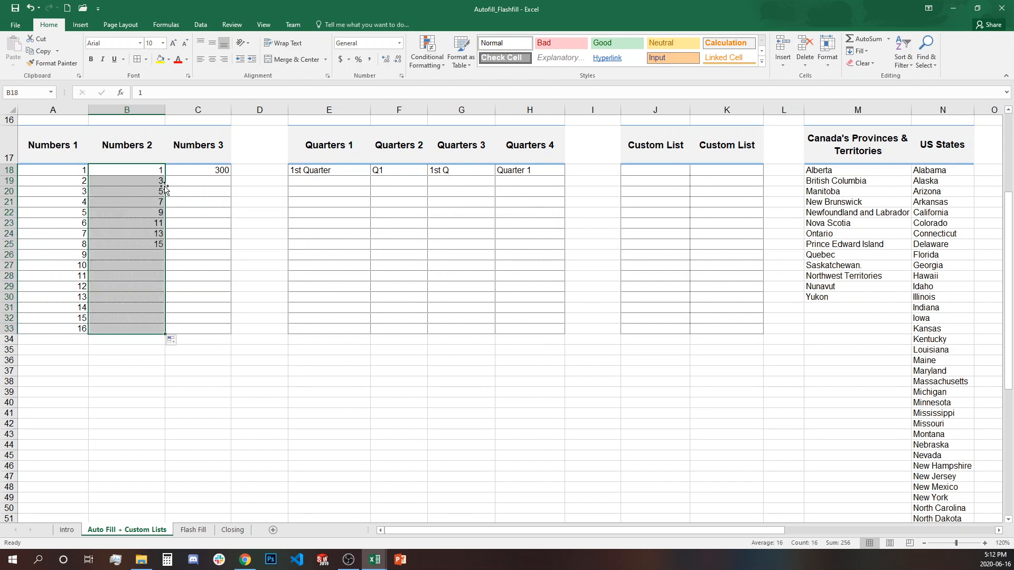
left_click(158, 194)
left_click(152, 203)
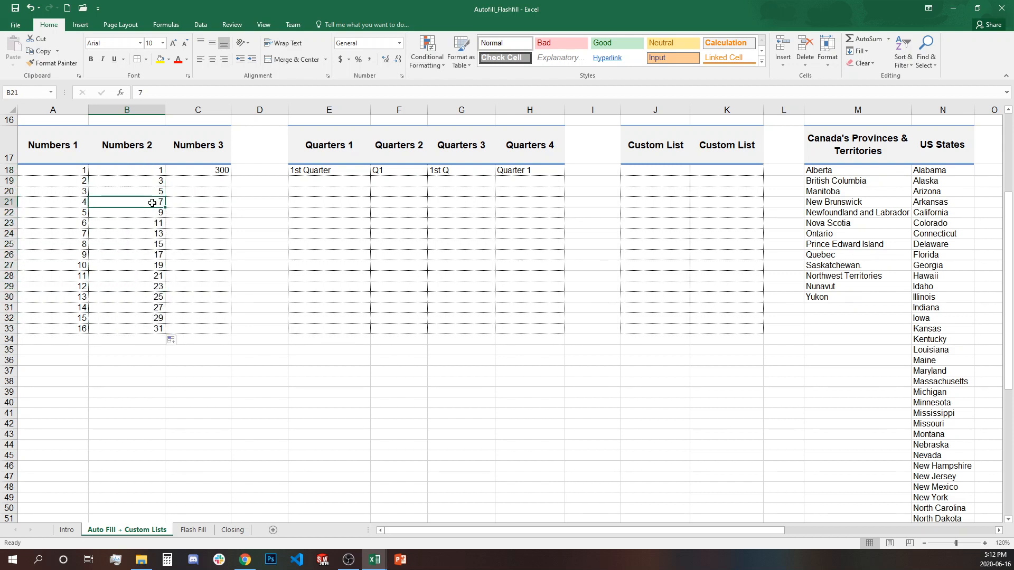
left_click(151, 214)
left_click(152, 224)
left_click(152, 235)
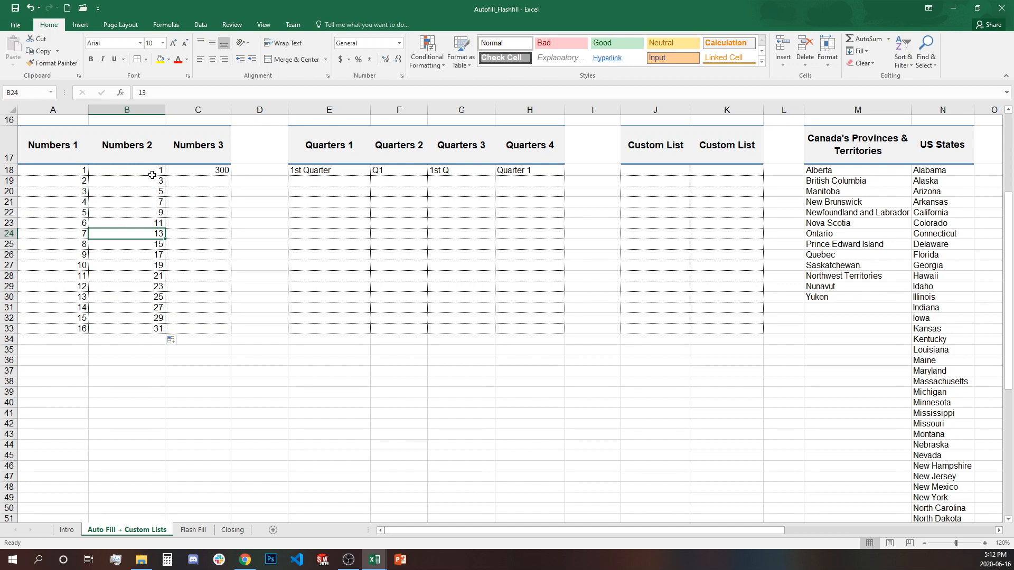
key("Up")
key("Up")
key("Up")
key("Up")
key("Up")
key("Up")
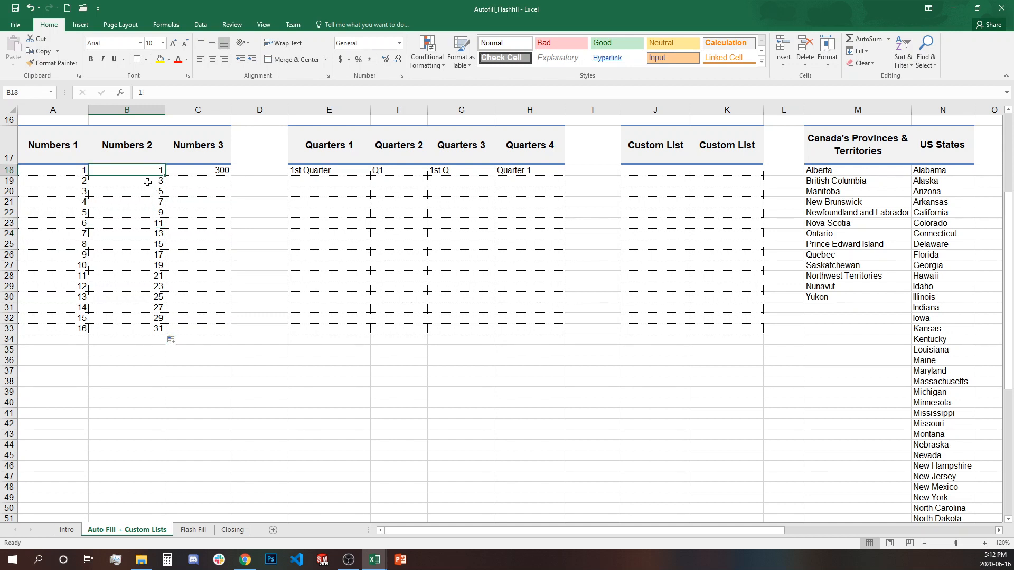
left_click(222, 172)
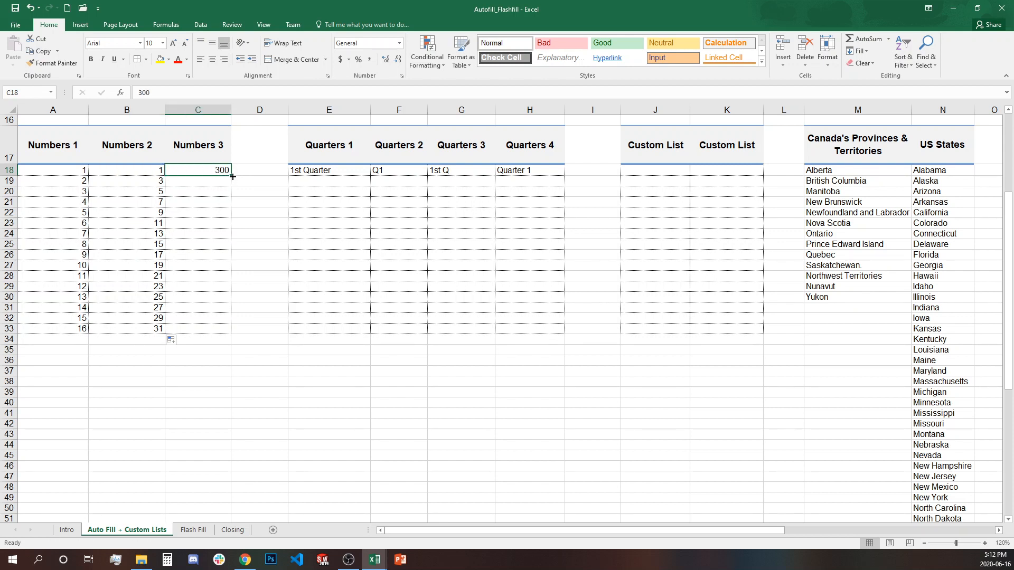
- Fill 300 down Numbers 3 to row 33 and switch it to a 300–315 series
double_click(233, 176)
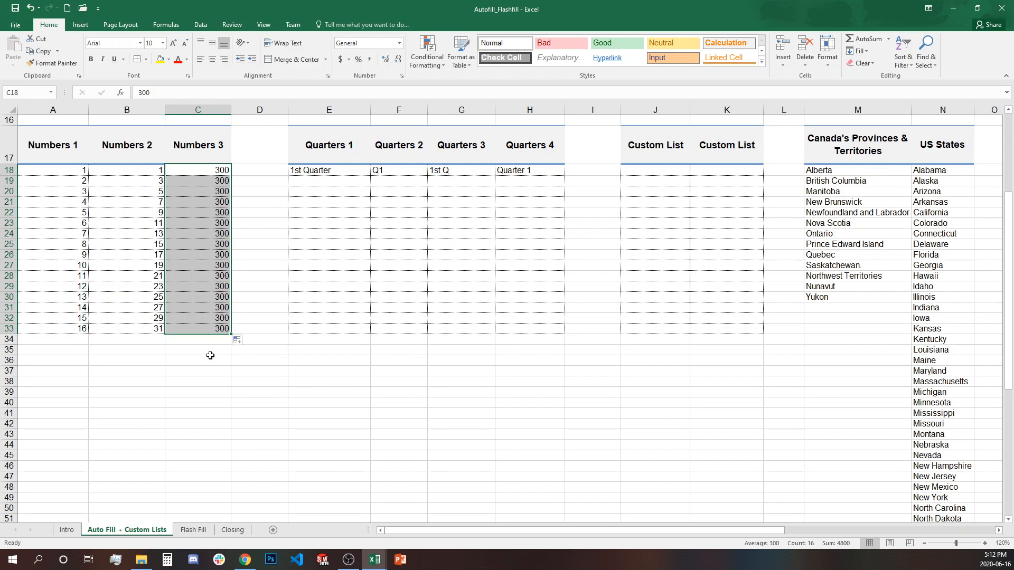
left_click(242, 342)
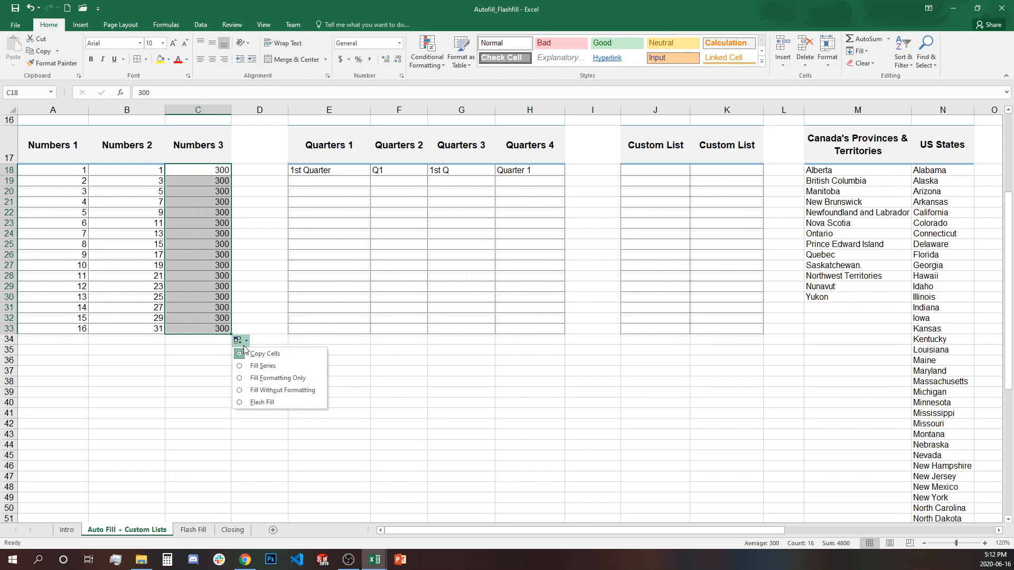
left_click(279, 366)
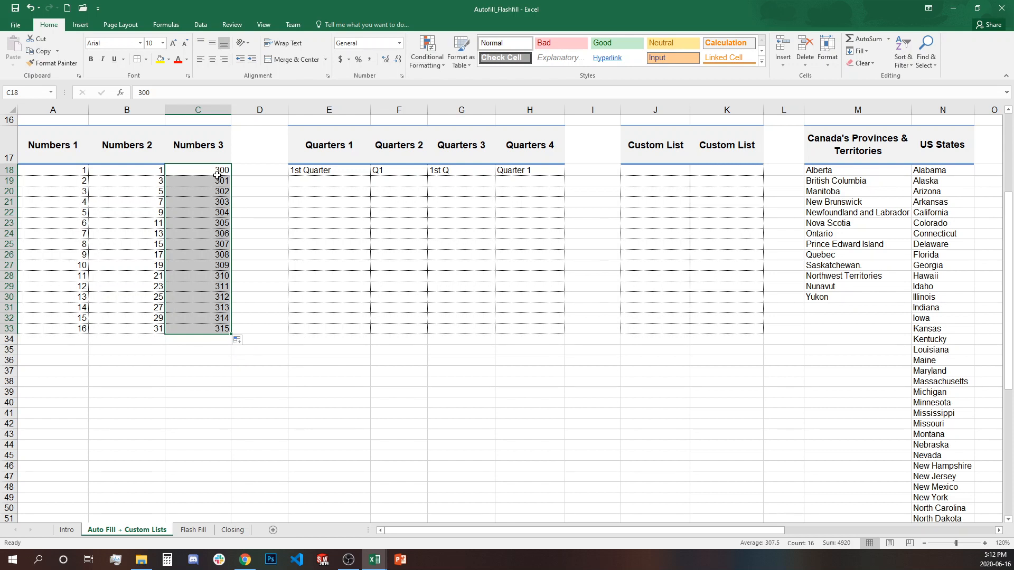
left_click_drag(220, 180, 224, 329)
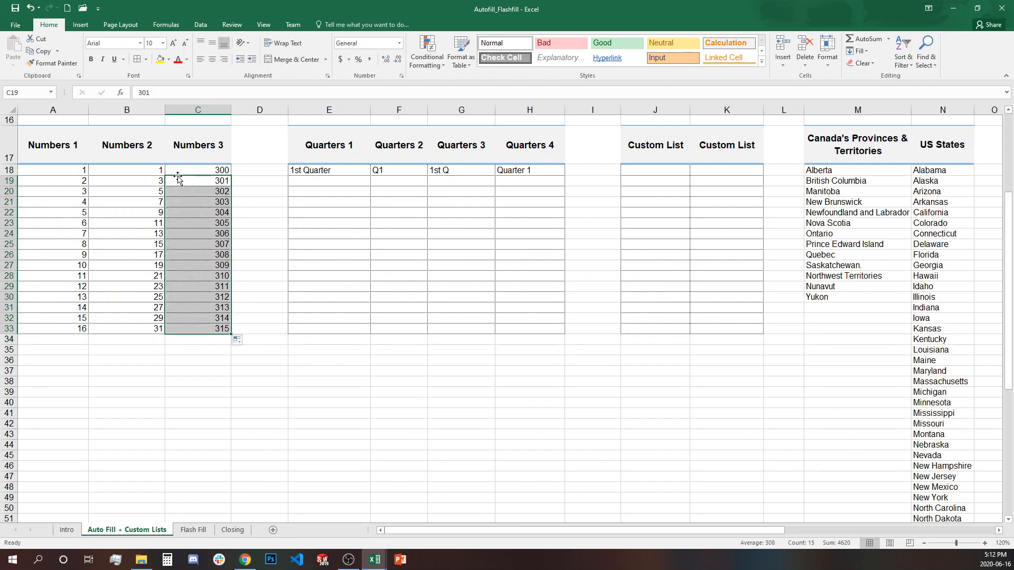
left_click(220, 170)
left_click(274, 455)
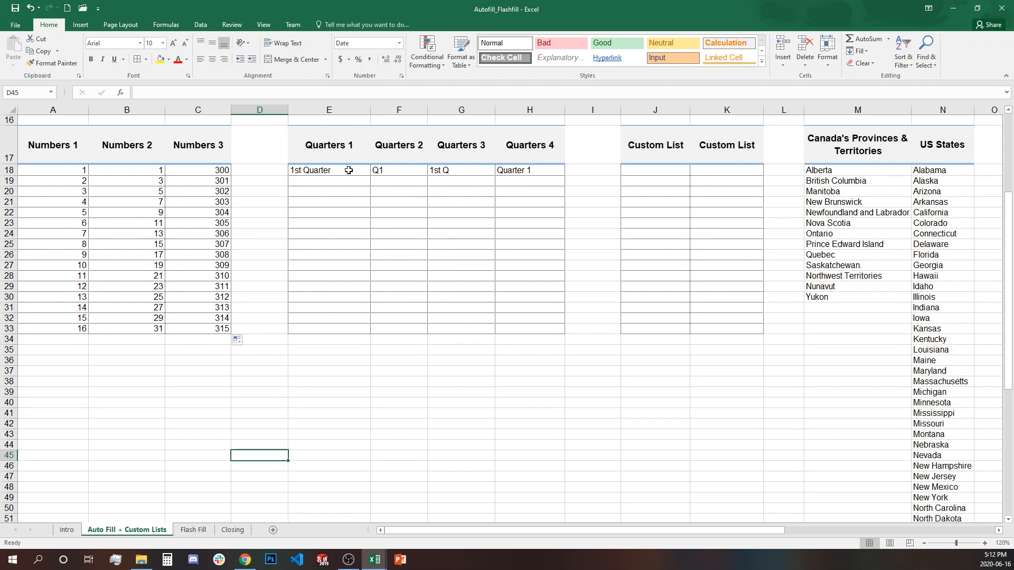
- Extend the 1st Quarter column into a repeating 1st–4th Quarter series to row 33
left_click_drag(342, 174, 535, 173)
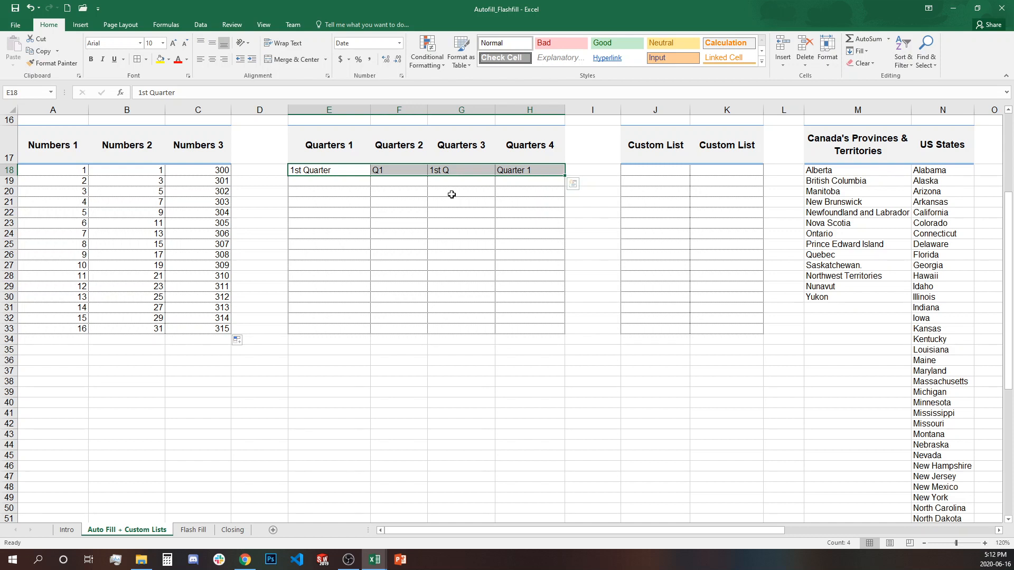
left_click(362, 183)
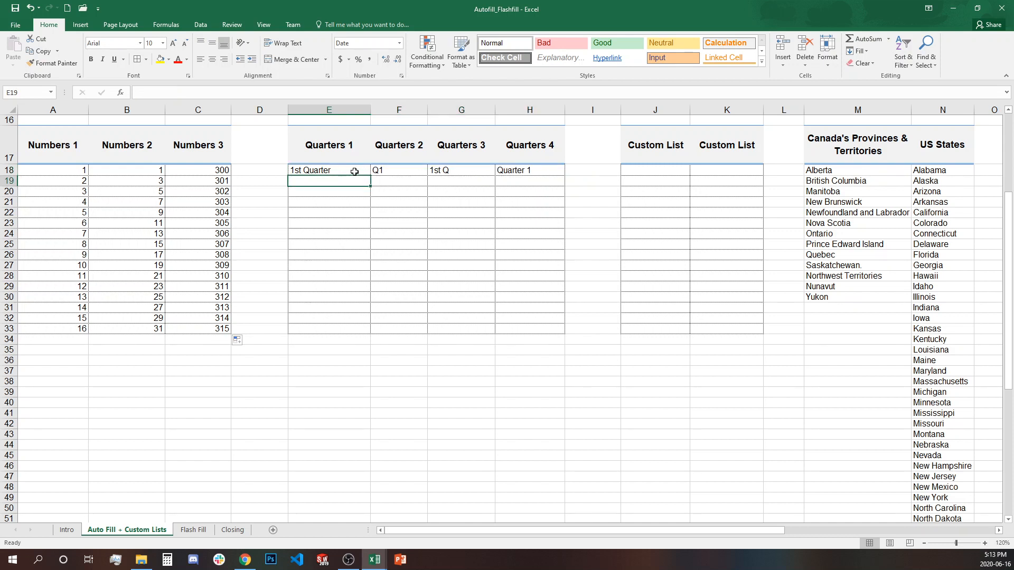
left_click(357, 173)
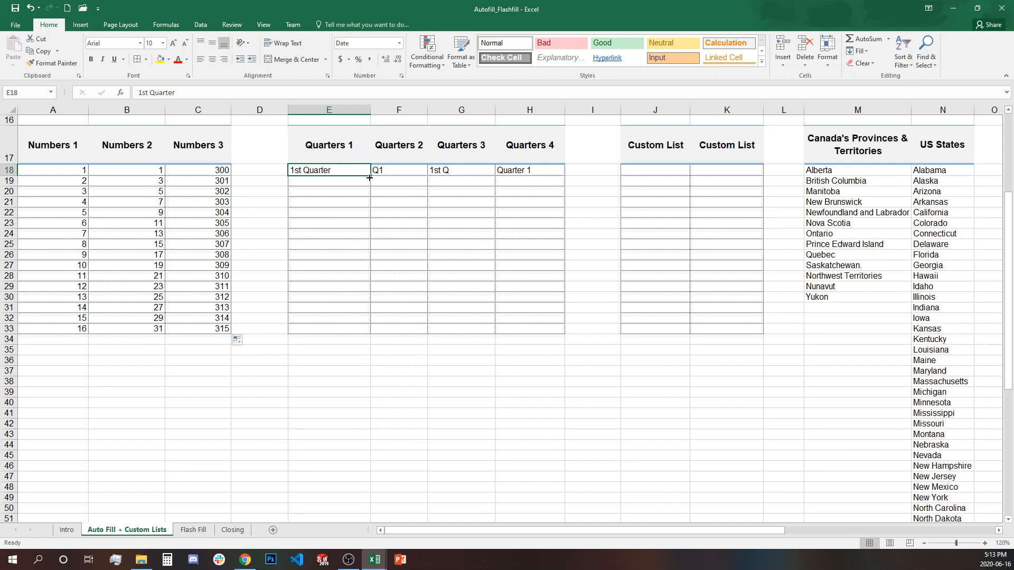
left_click_drag(370, 177, 362, 336)
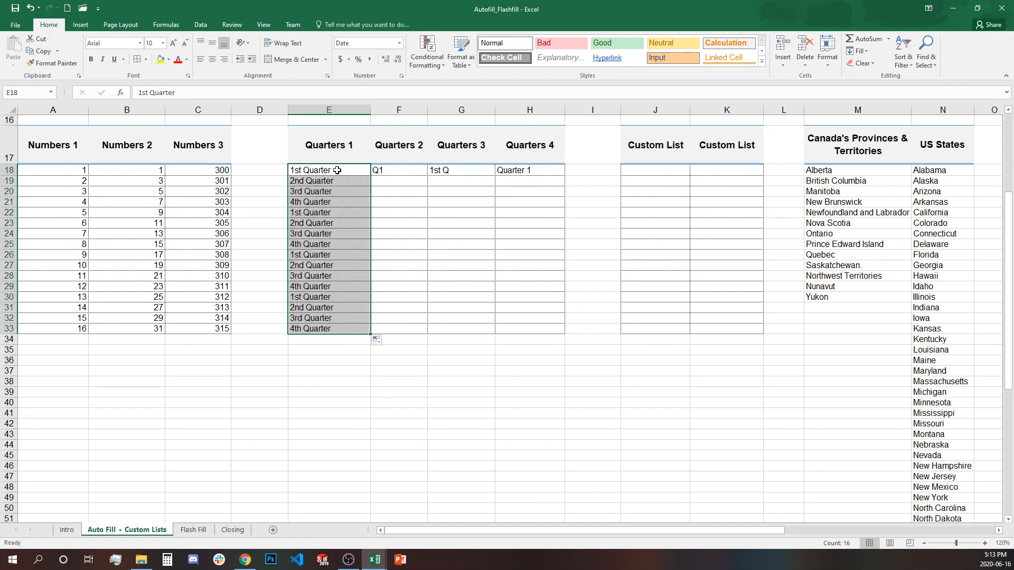
left_click_drag(337, 170, 327, 307)
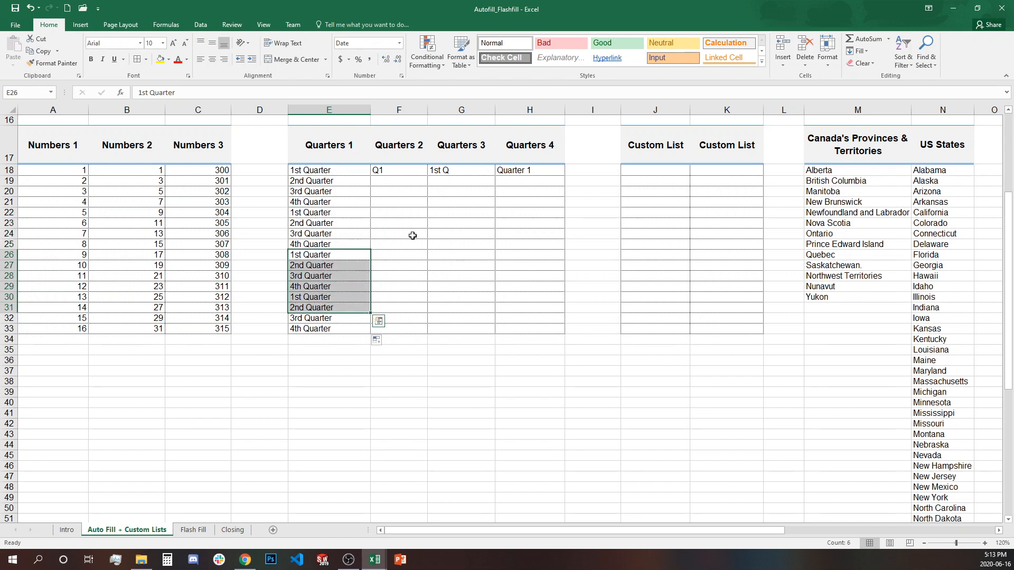
- Extend the Q1, 1st Q and Quarter 1 columns down to row 33
left_click(401, 169)
double_click(427, 175)
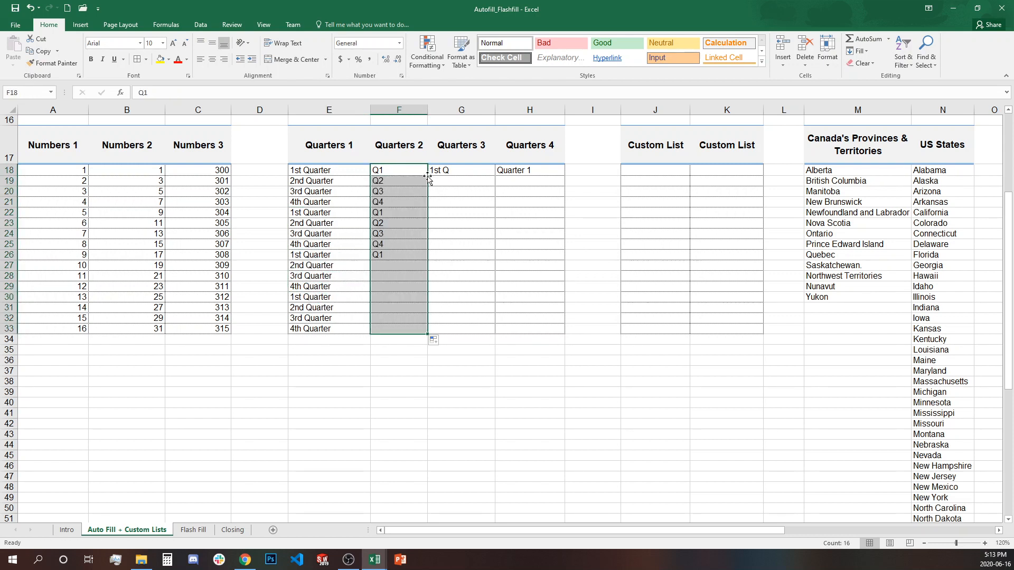
left_click(471, 171)
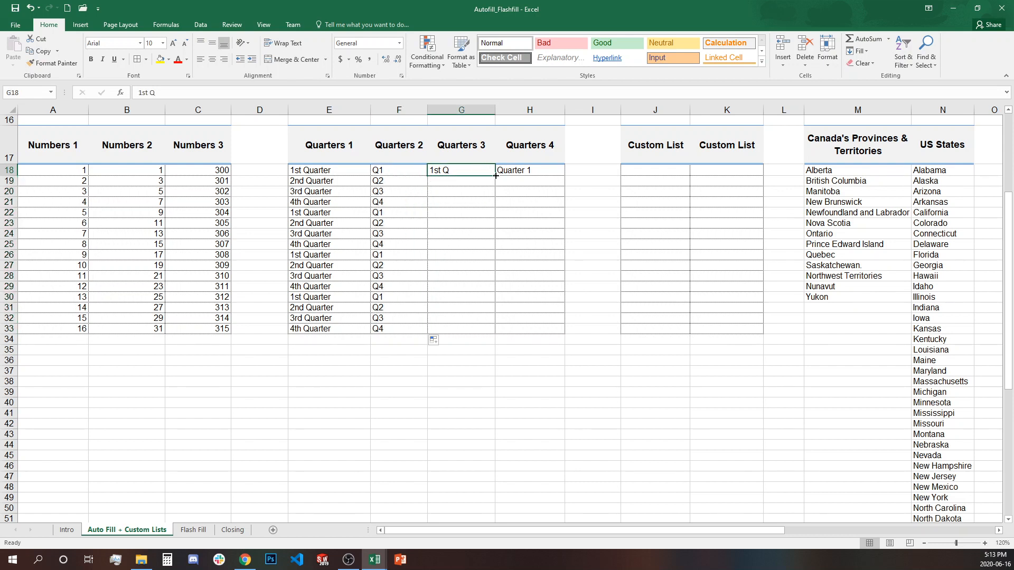
left_click_drag(499, 174, 497, 176)
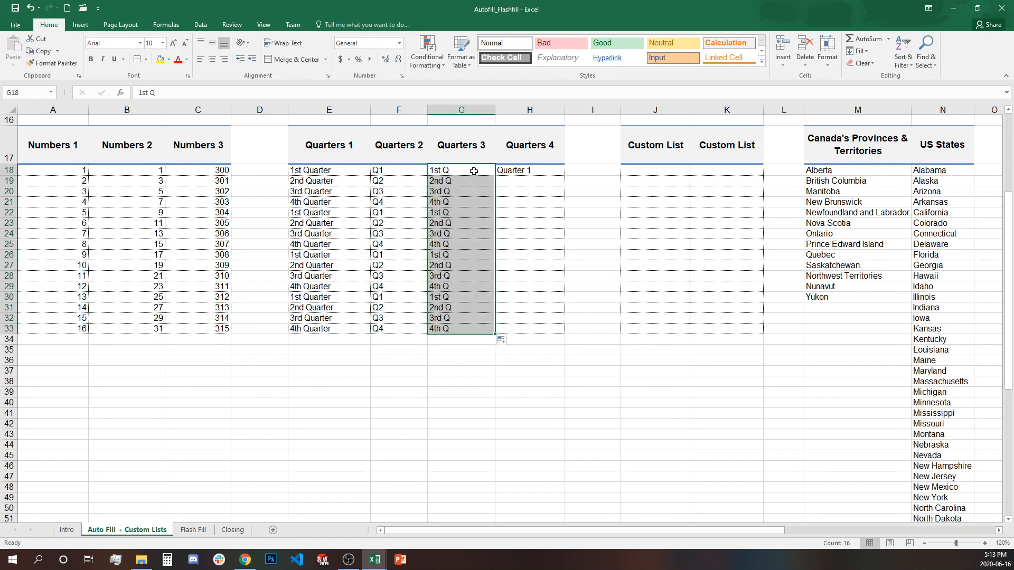
left_click(474, 171)
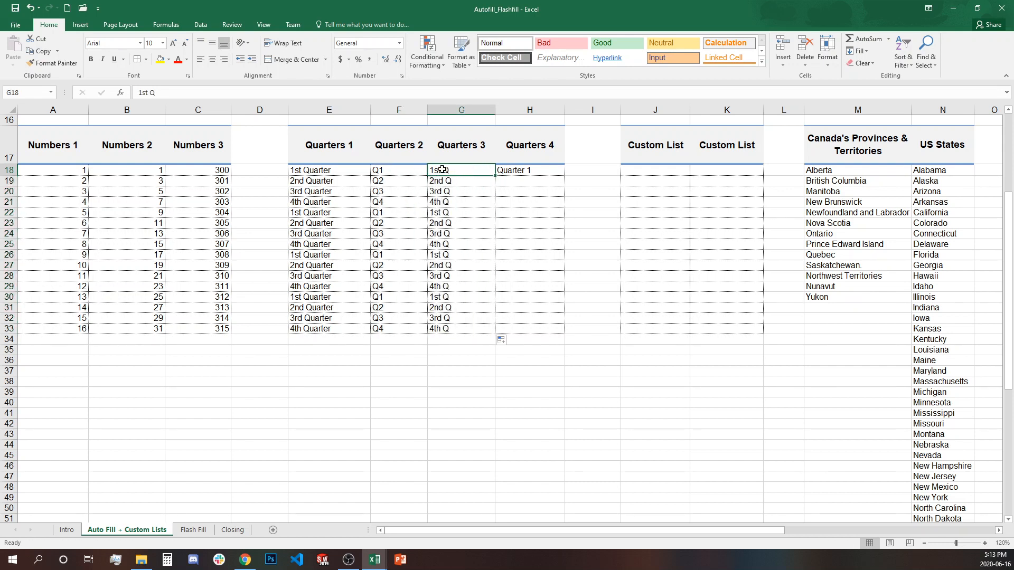
left_click(531, 171)
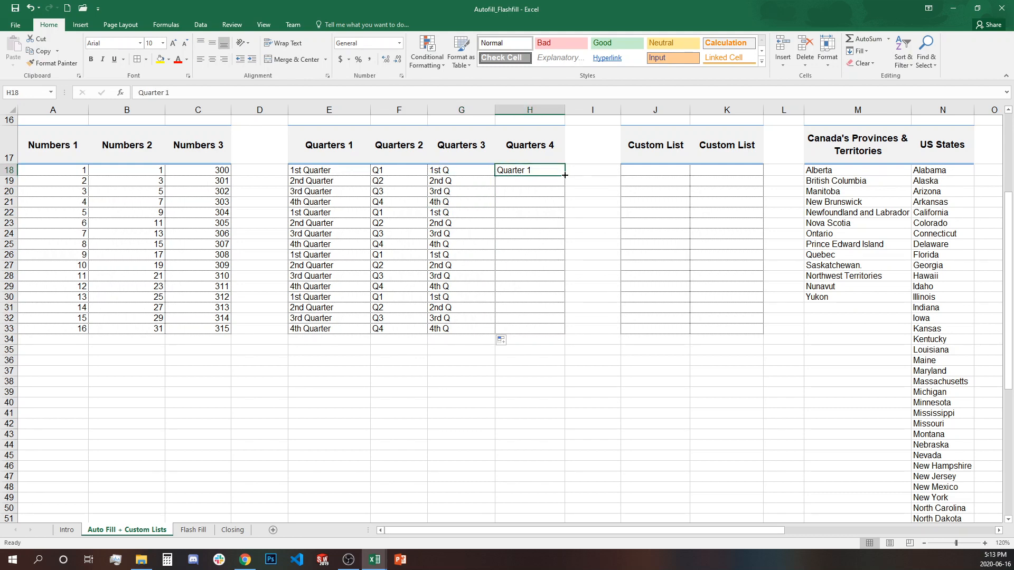
left_click_drag(565, 175, 565, 335)
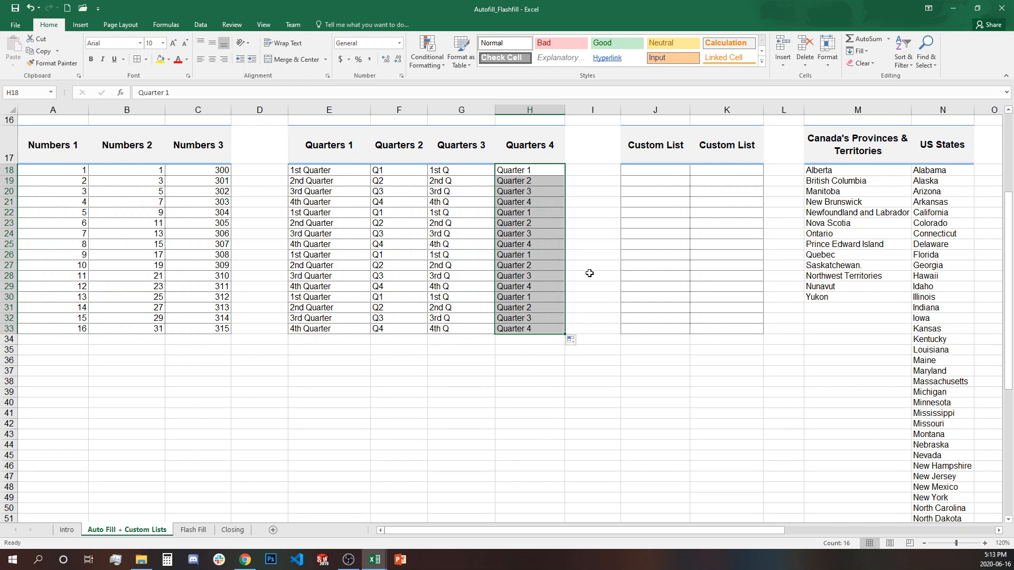
- Review the Canada's Provinces column and the US States header
scroll(507, 385, "up", 3)
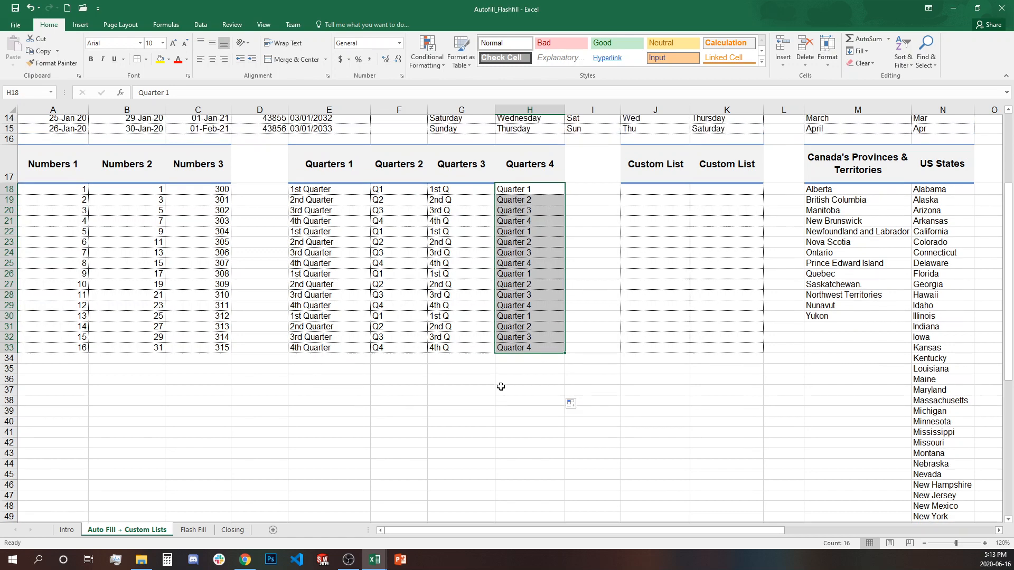
left_click(583, 394)
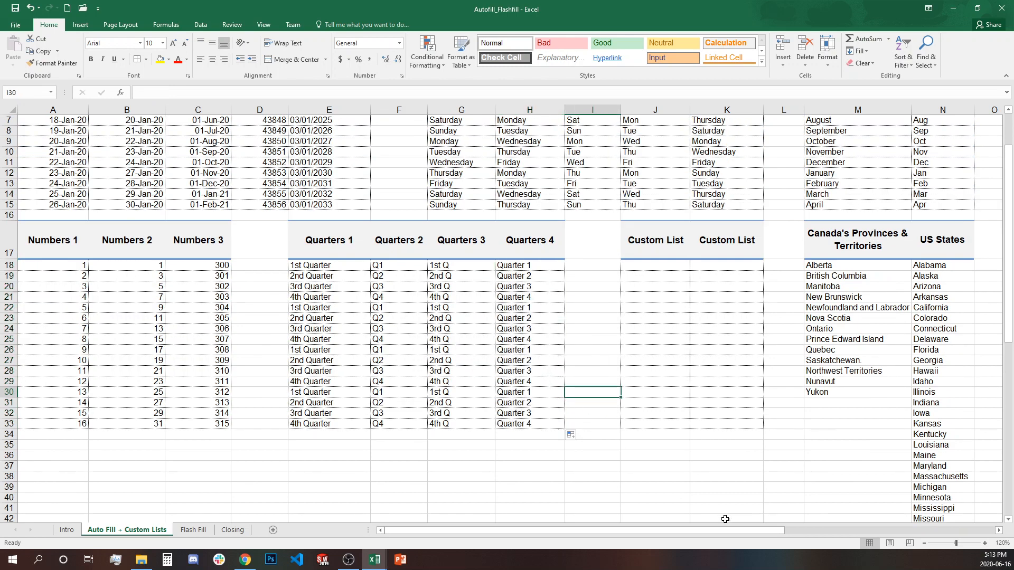
left_click_drag(702, 532, 776, 519)
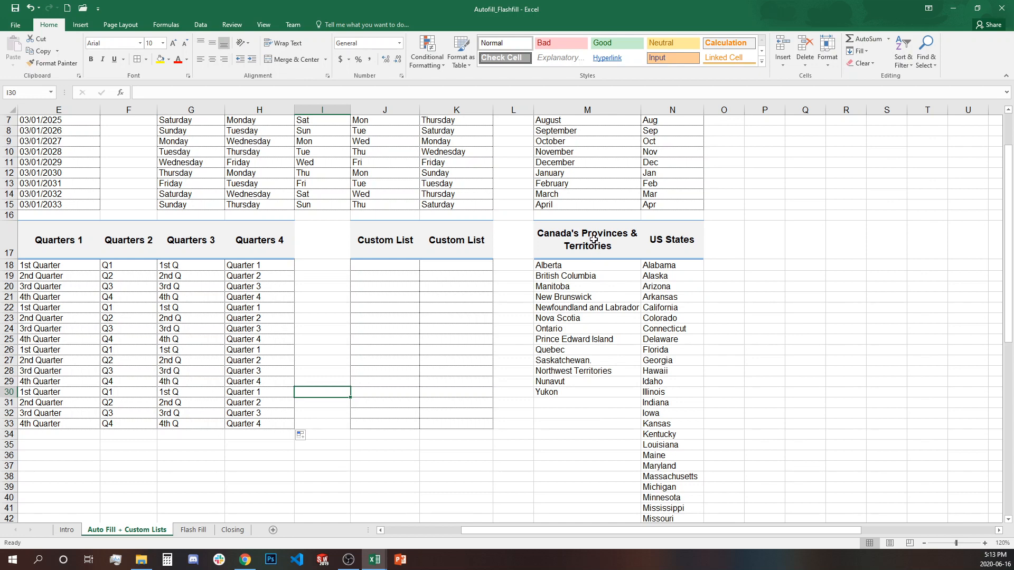
left_click_drag(593, 232, 601, 398)
left_click(606, 429)
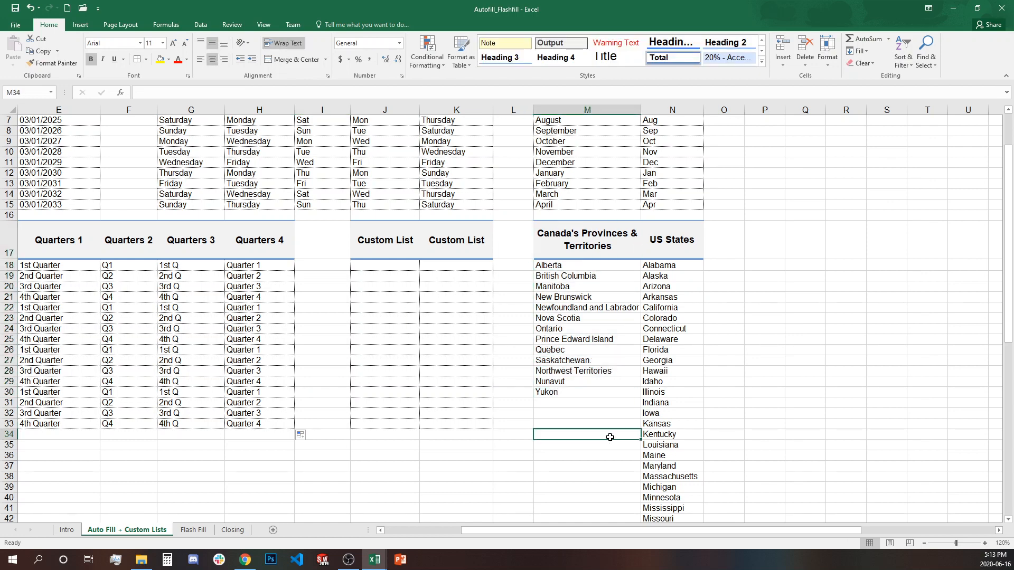
left_click(658, 247)
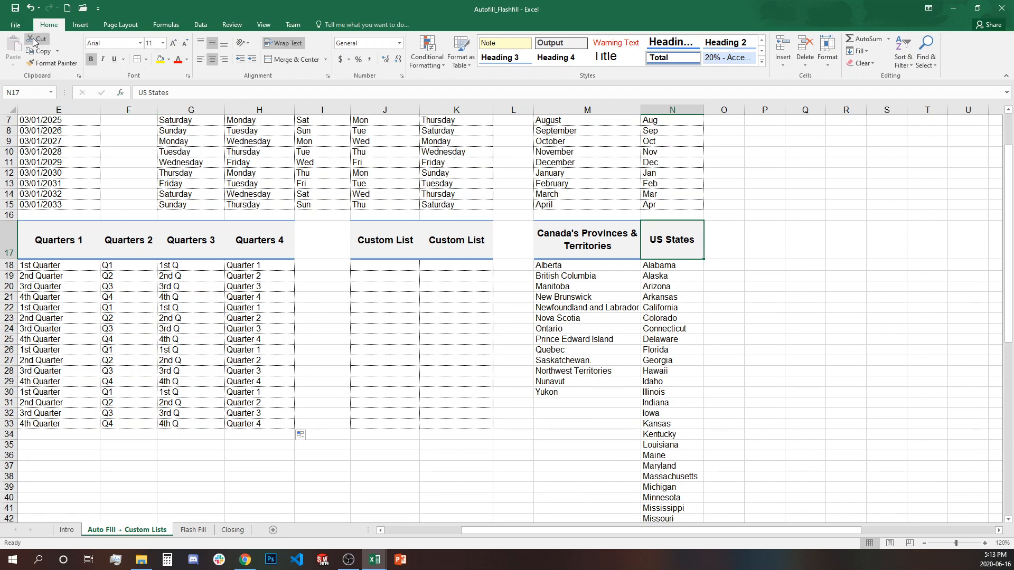
- Go to File > Options > Advanced and open Edit Custom Lists
left_click(16, 24)
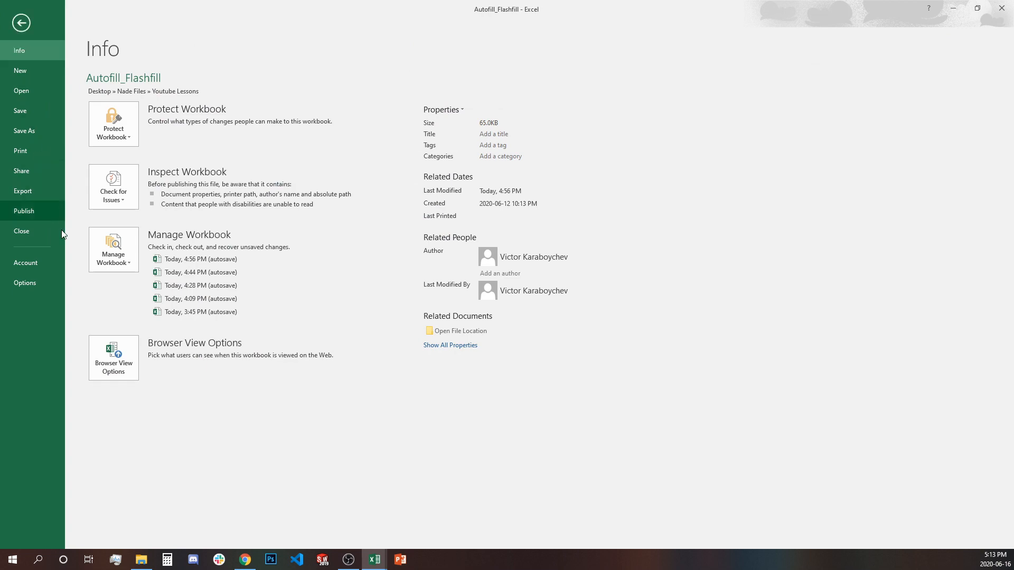
left_click(25, 284)
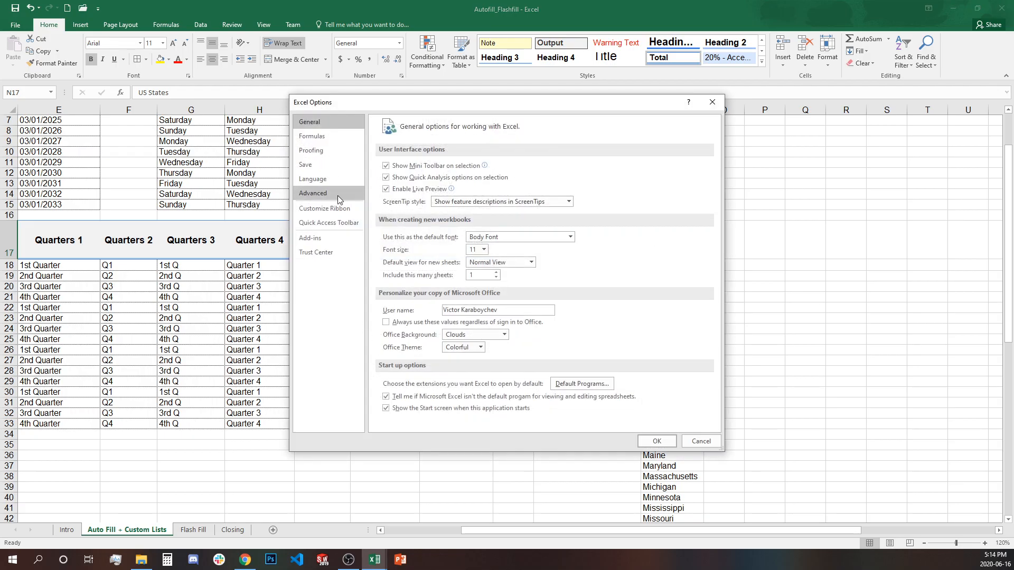
left_click(336, 194)
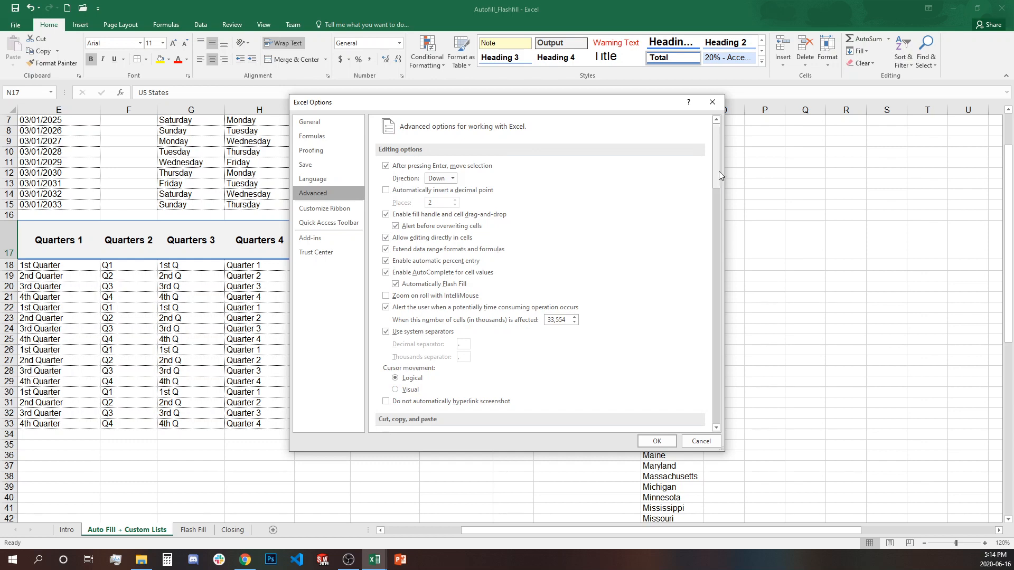
left_click_drag(717, 171, 705, 422)
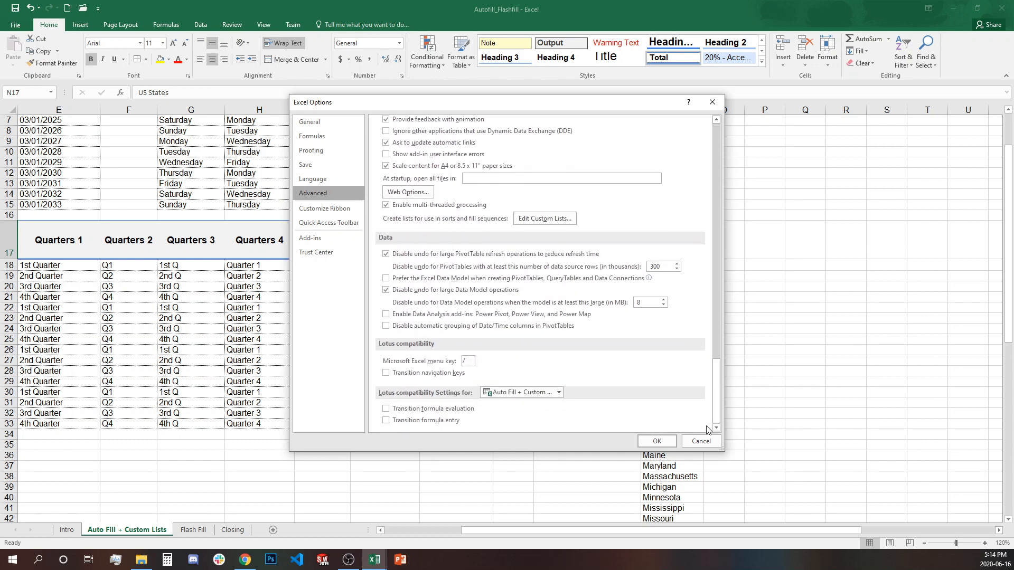
left_click(530, 220)
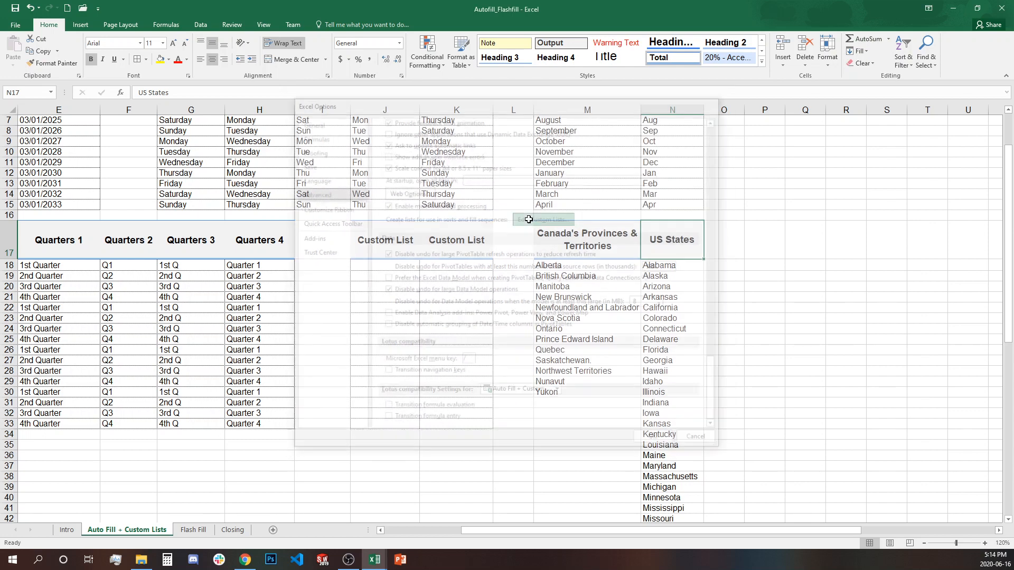
left_click_drag(772, 97, 611, 101)
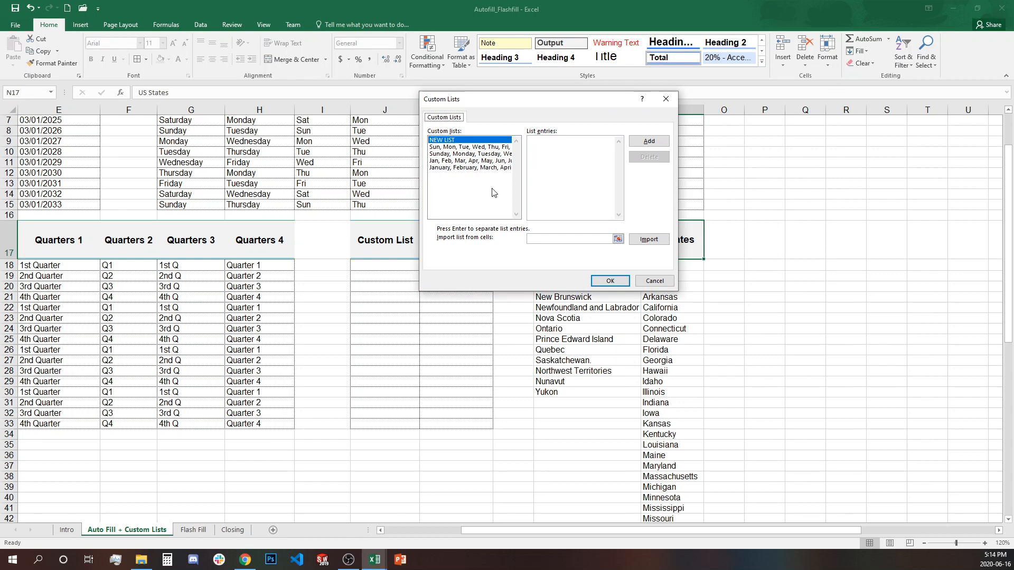
- Import Canada's provinces and territories from M18:M30 as a new custom list
left_click(550, 149)
left_click_drag(609, 103, 826, 107)
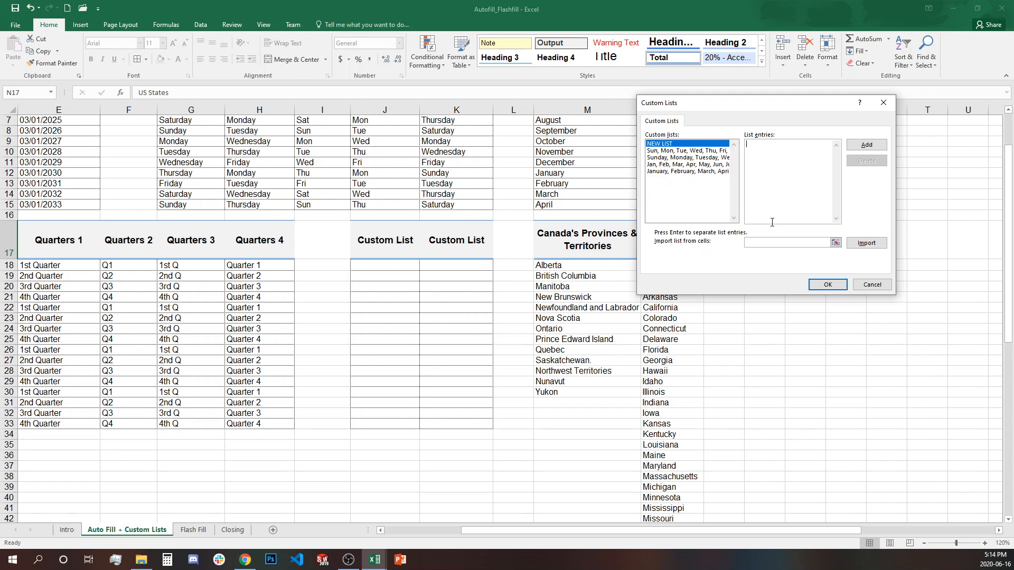
left_click(836, 243)
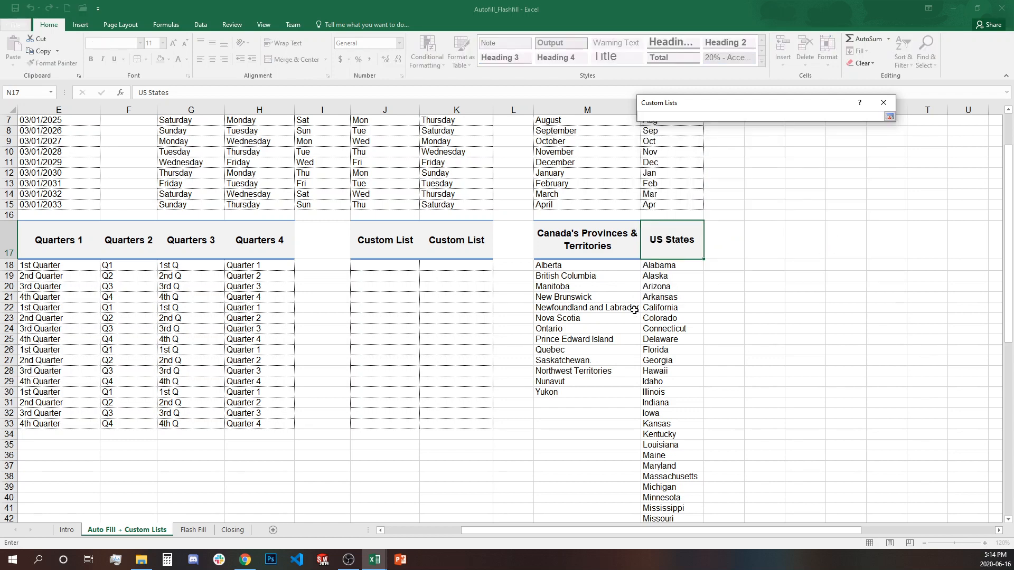
left_click_drag(606, 267, 582, 397)
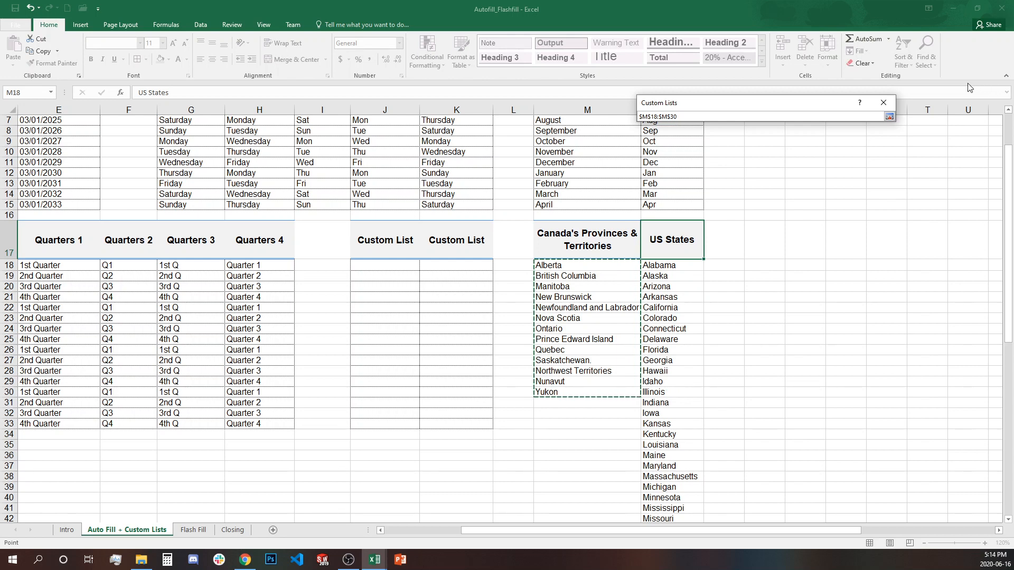
left_click(890, 116)
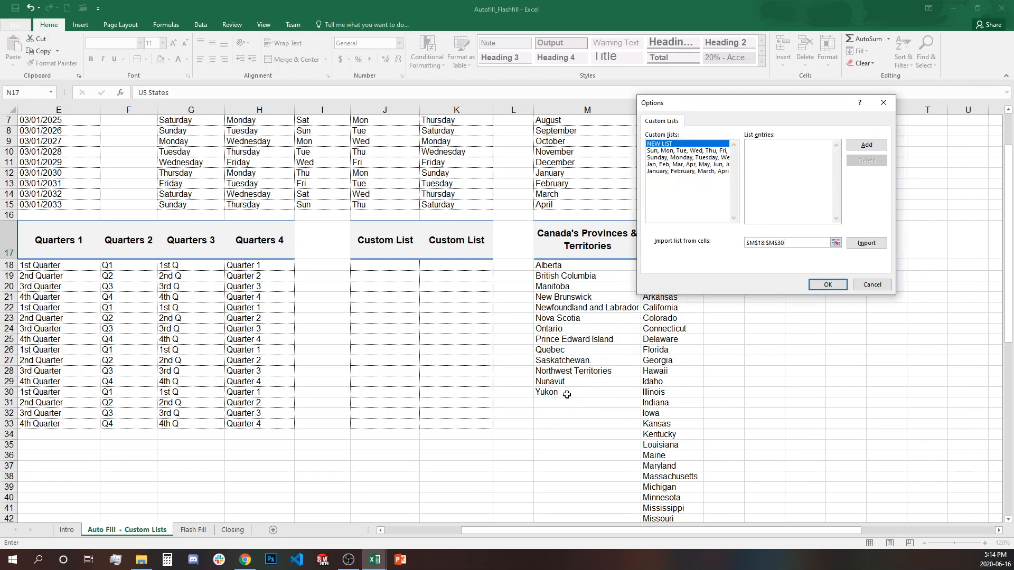
left_click(866, 243)
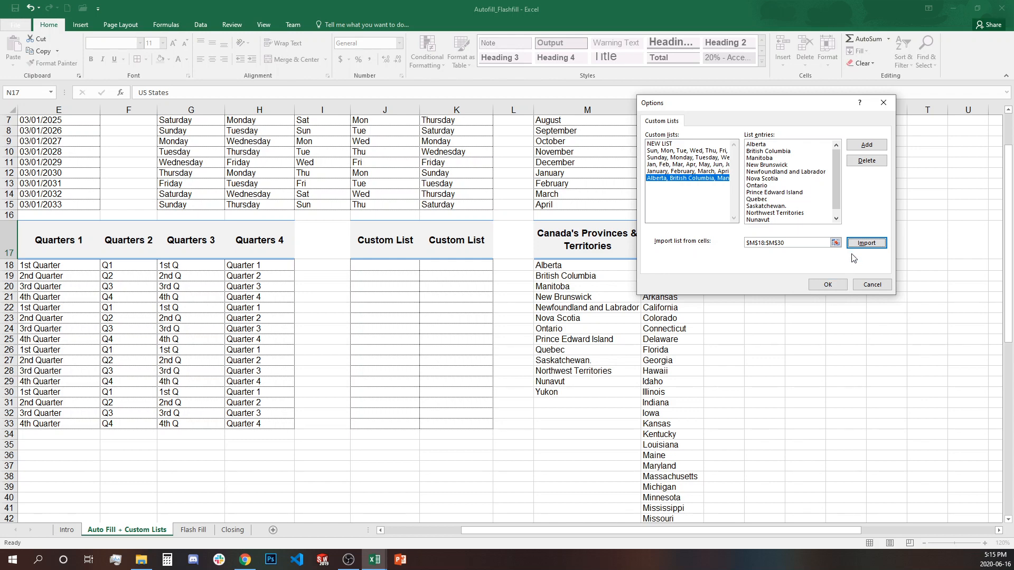
left_click(880, 144)
- Import the US states from N18:N67 as a custom list and close Excel Options with OK
left_click(836, 243)
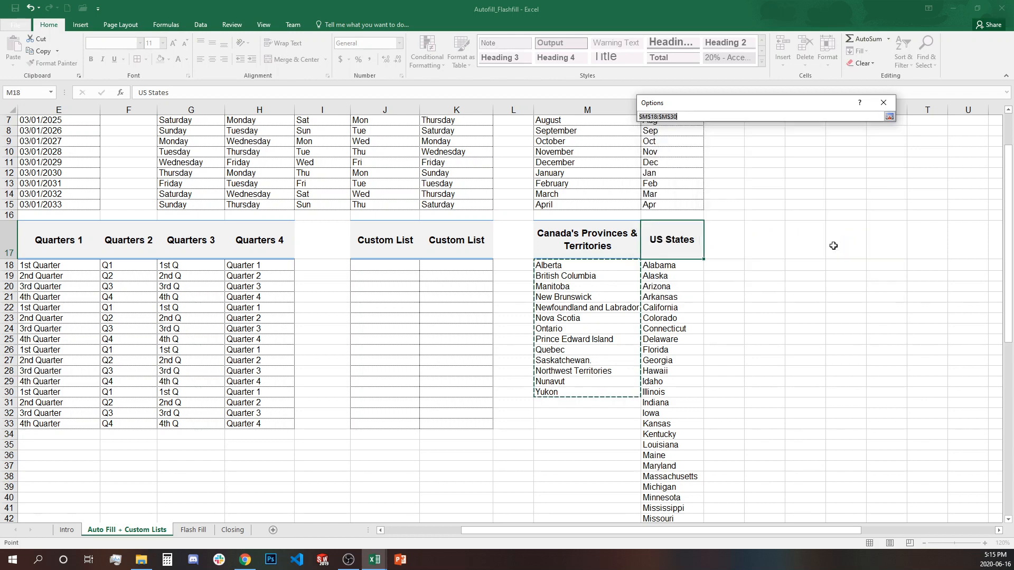
left_click_drag(678, 267, 658, 478)
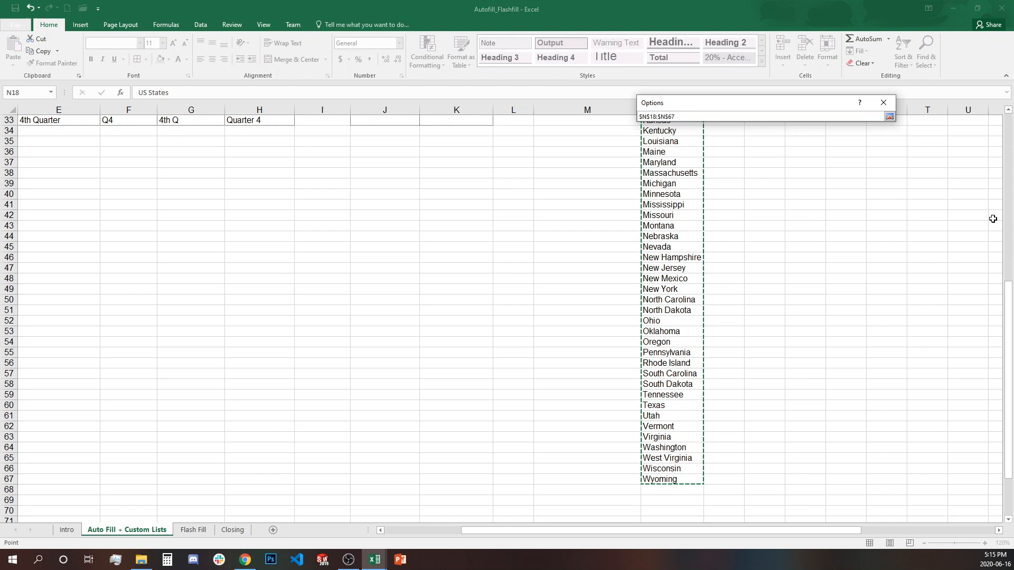
left_click(890, 116)
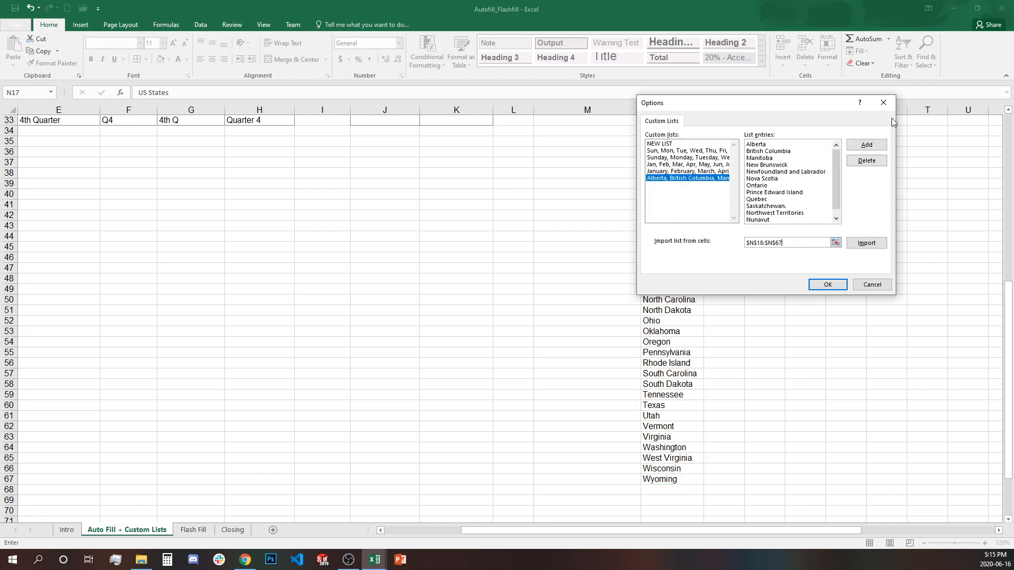
left_click(874, 246)
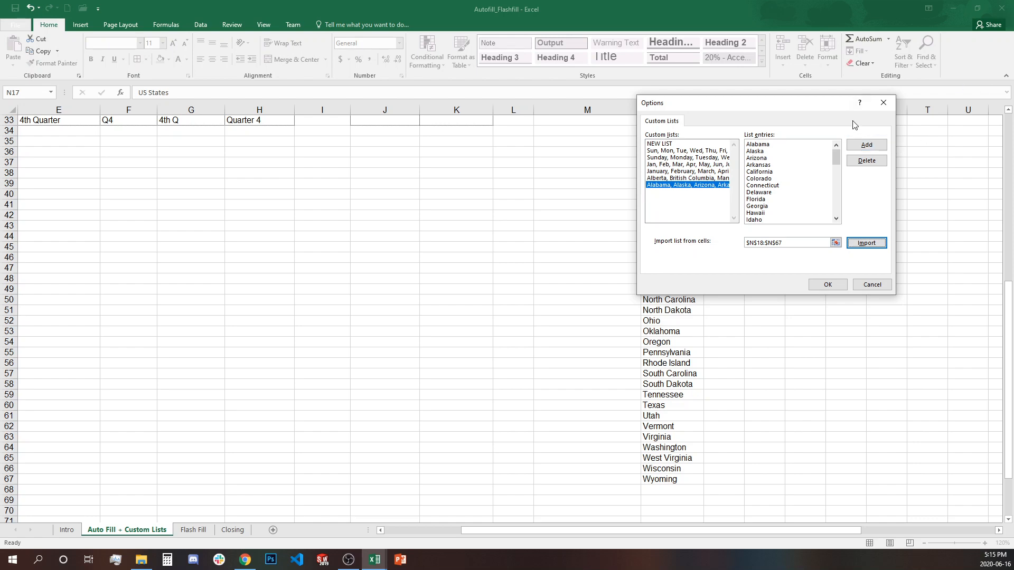
left_click(828, 285)
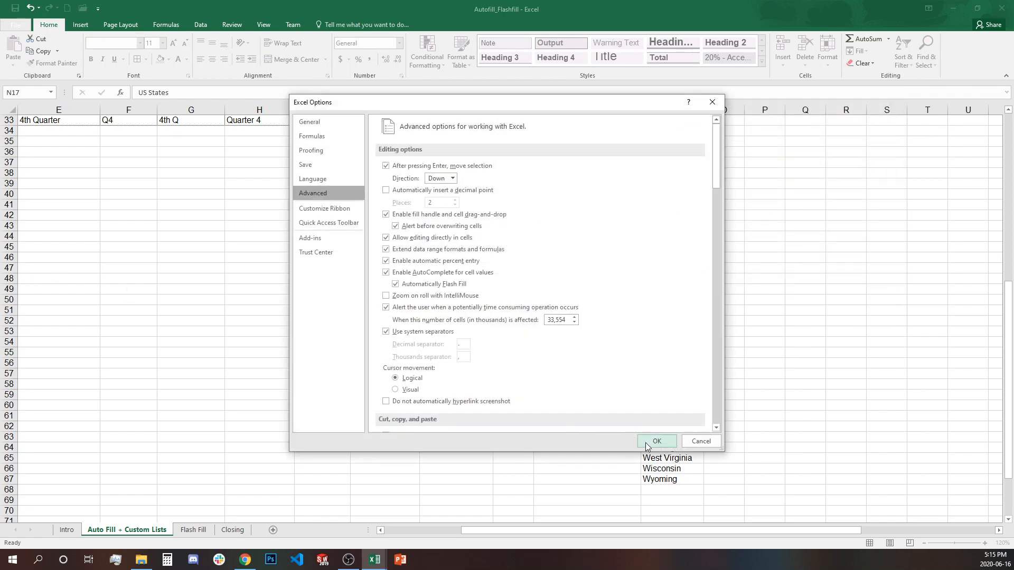
left_click(647, 442)
scroll(475, 402, "up", 7)
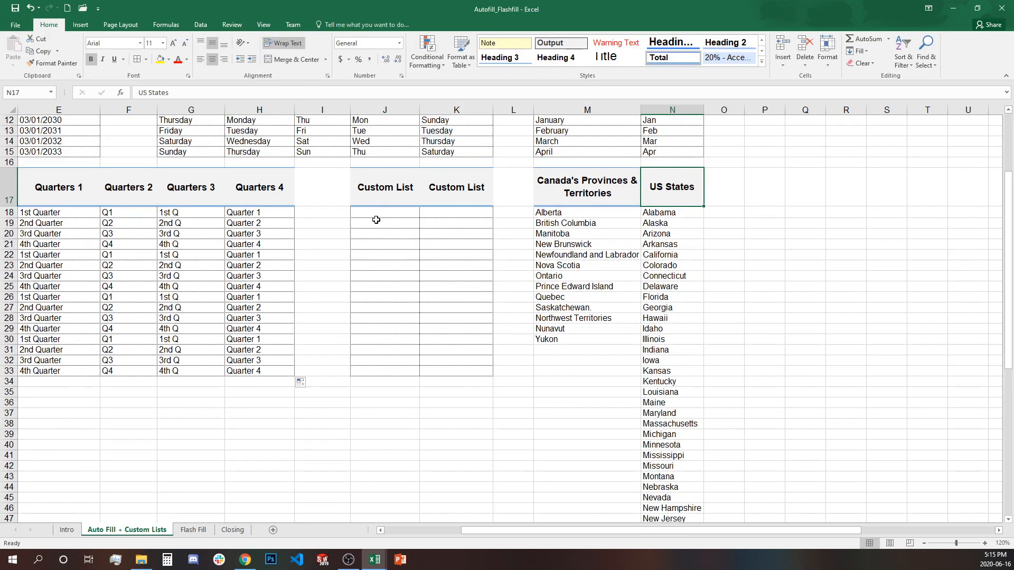
- Enter Ontario in J18, fill it down, and compare with the provinces list
left_click(376, 220)
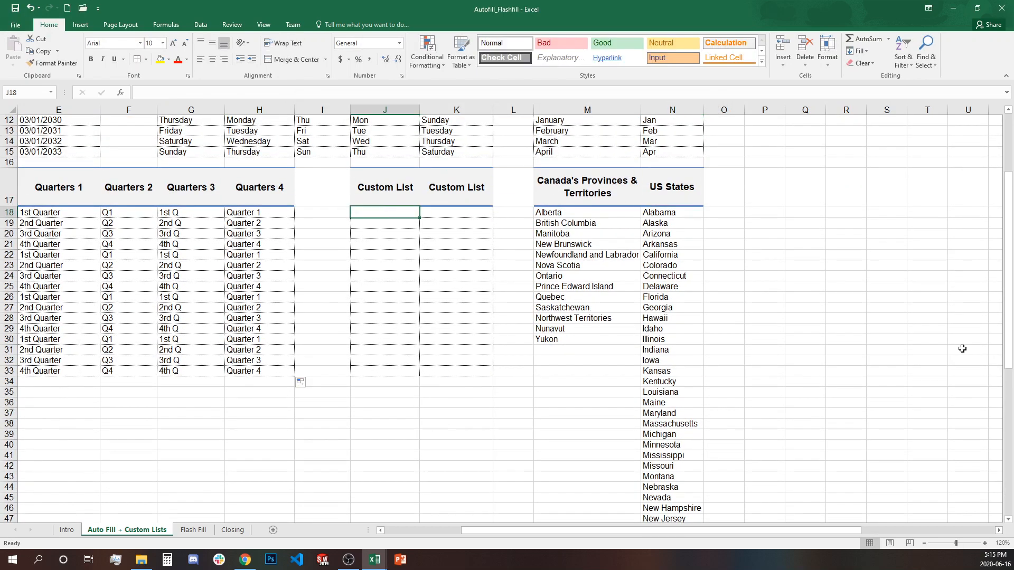
type("O")
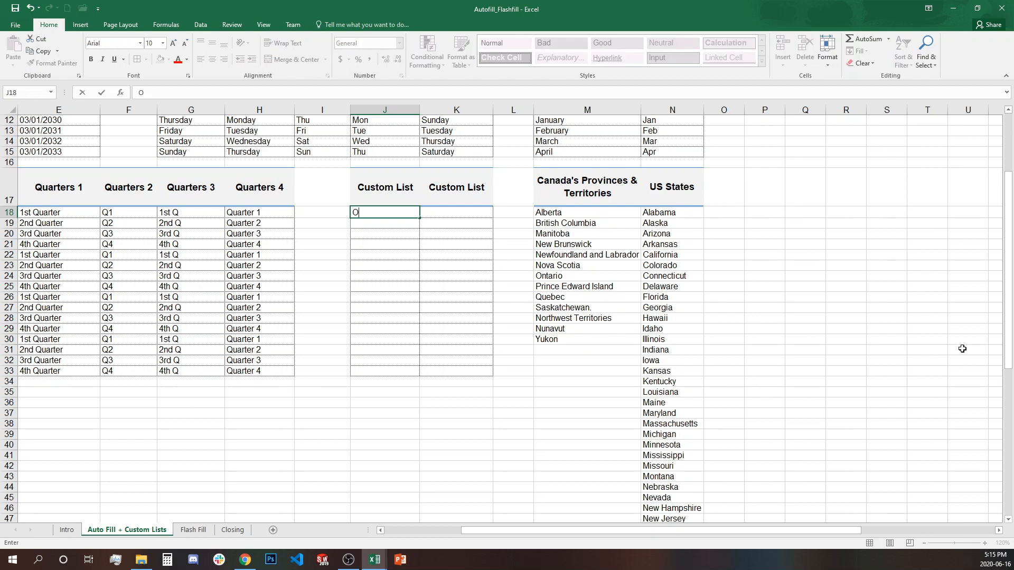
type("ntario")
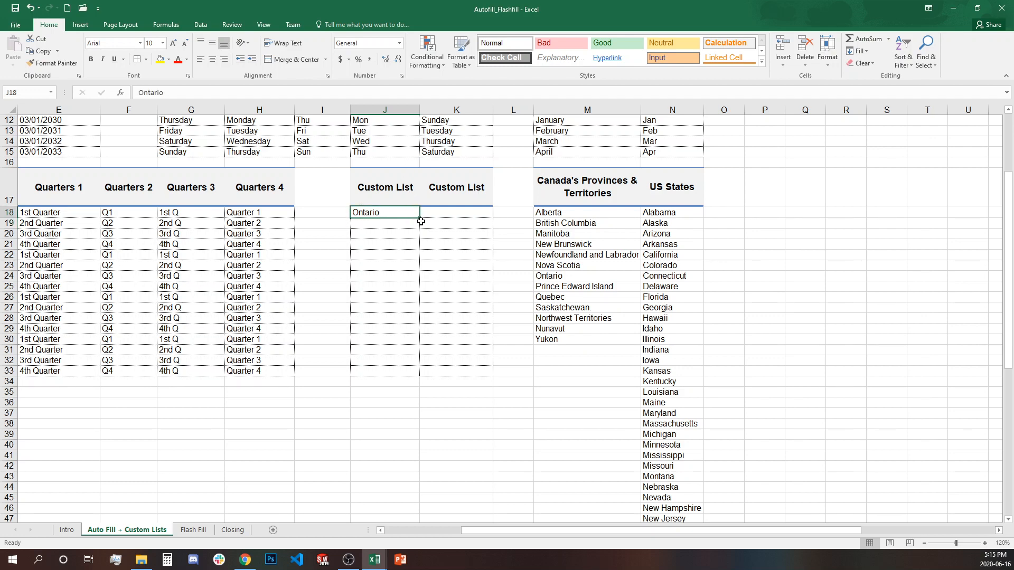
left_click_drag(420, 219, 406, 372)
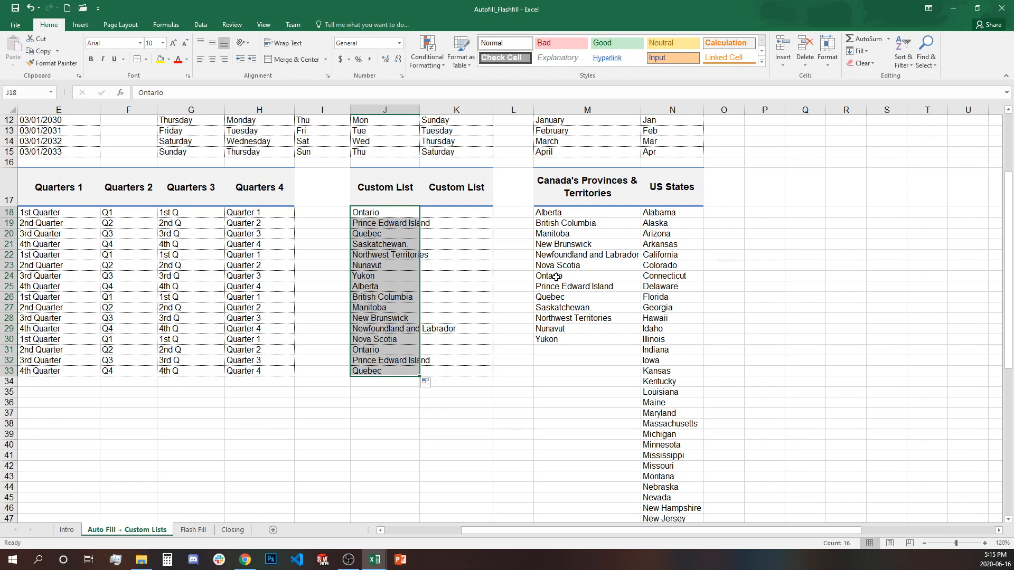
left_click_drag(557, 277, 559, 339)
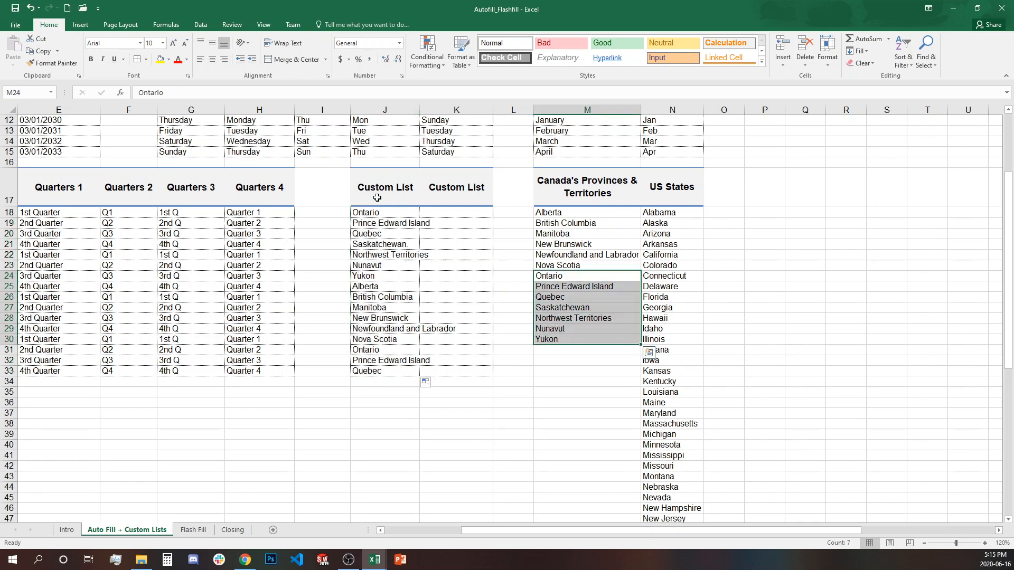
left_click_drag(561, 215, 561, 259)
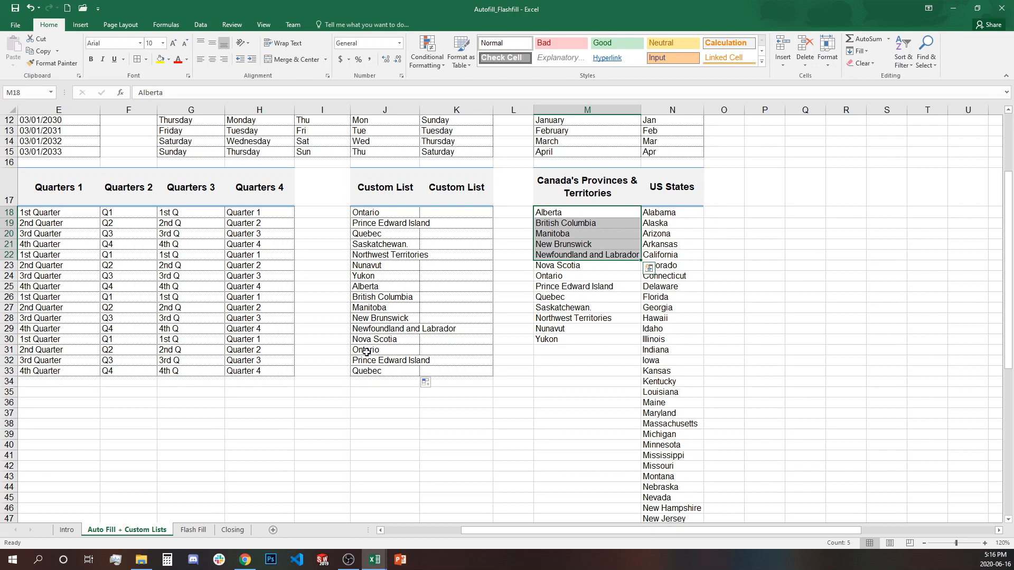
left_click_drag(365, 349, 361, 371)
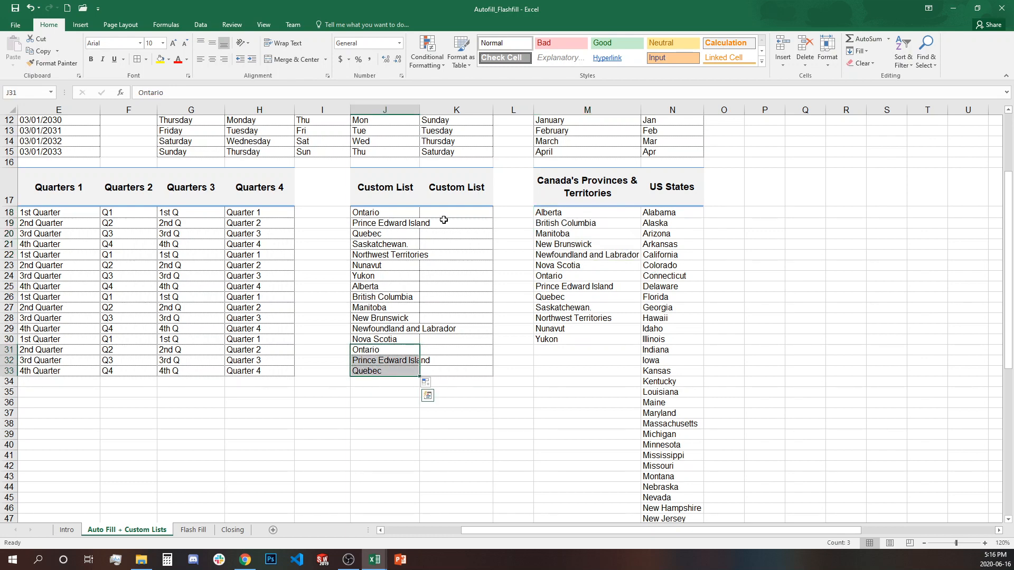
- Replace J18 with Alberta, fill to J33, and clear the repeated provinces in J31:J33
left_click(380, 211)
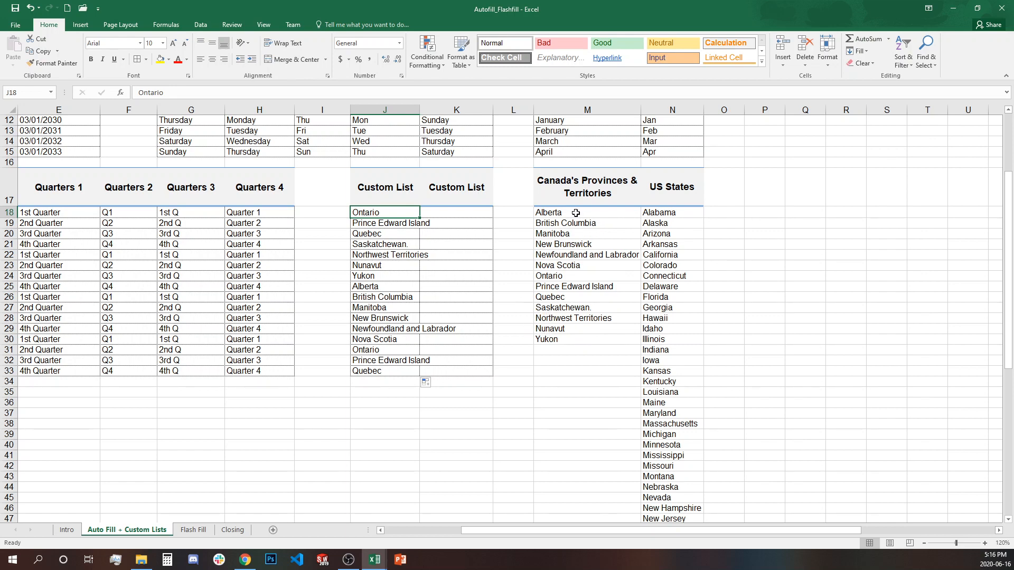
type("Alberta")
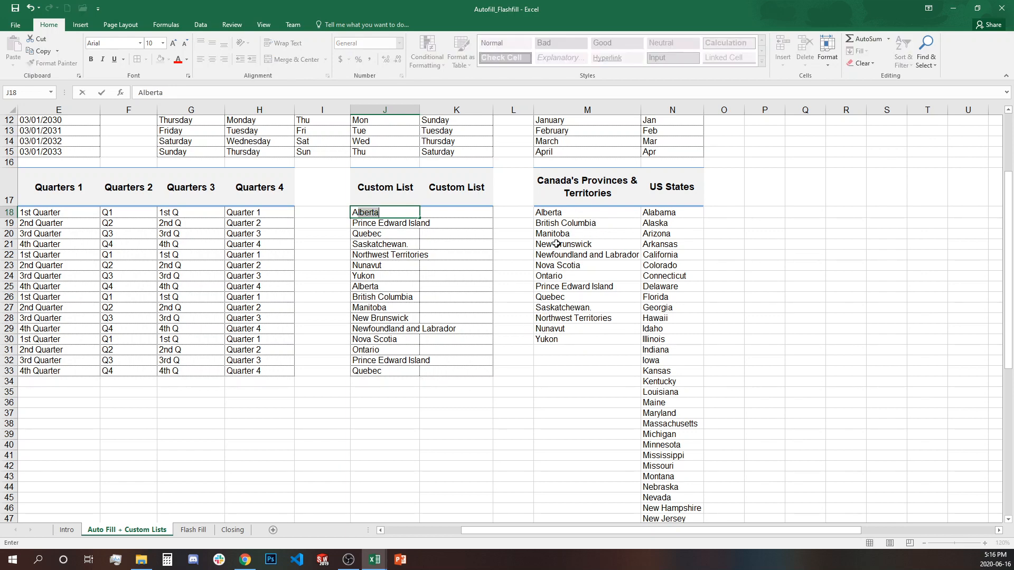
key("Return")
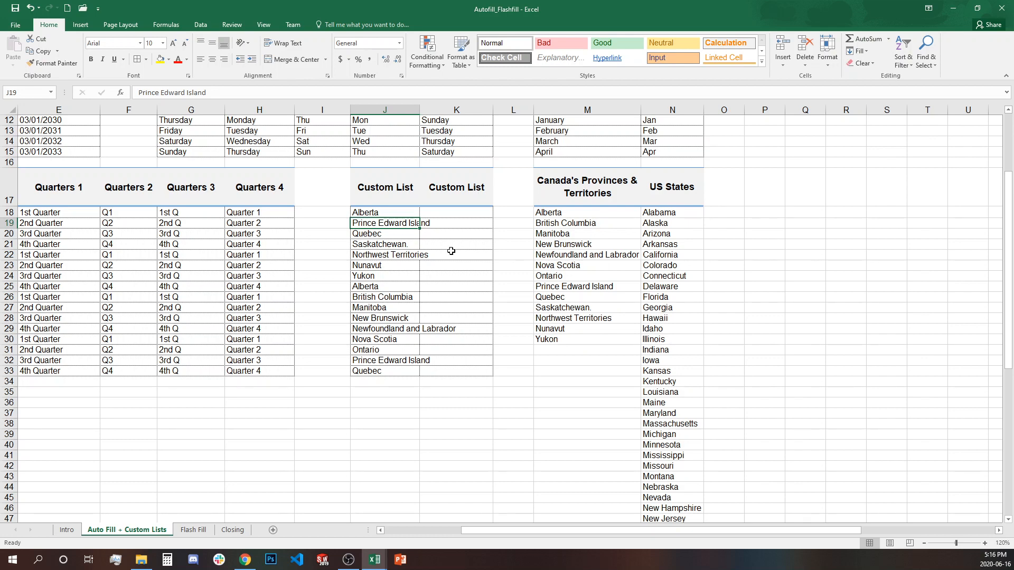
left_click(386, 214)
left_click_drag(422, 218, 421, 376)
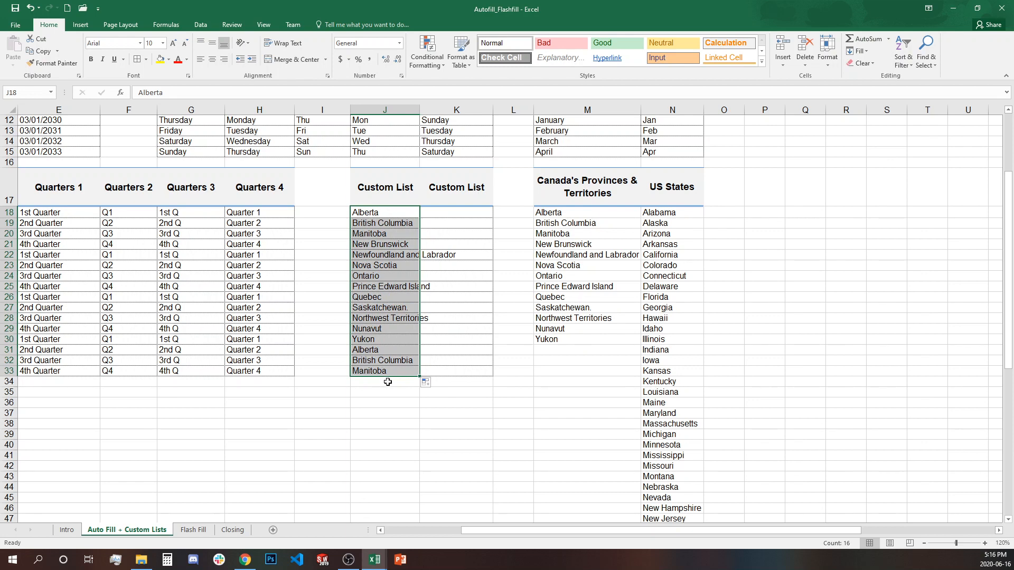
left_click_drag(370, 352, 369, 374)
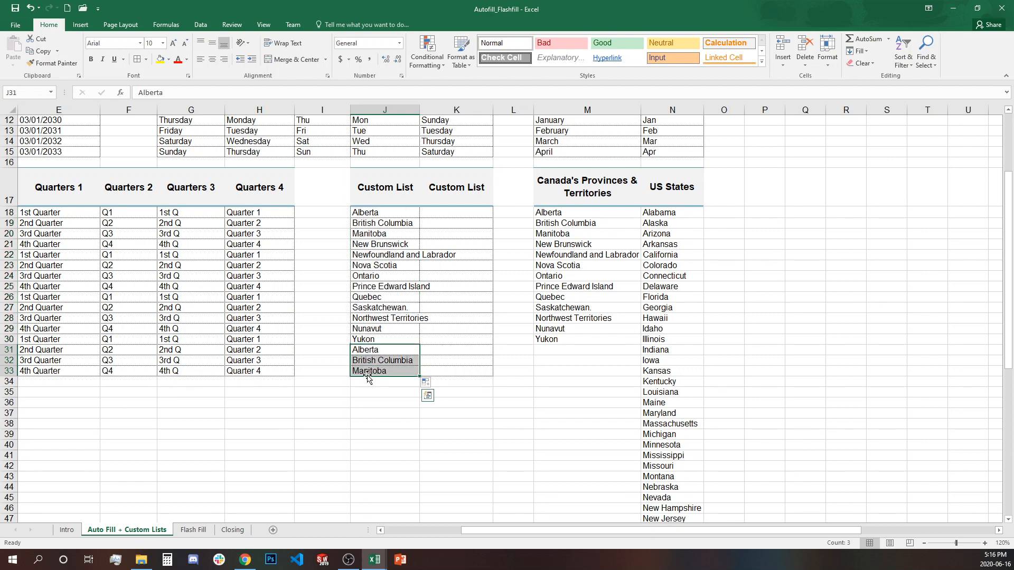
key("Delete")
left_click(379, 389)
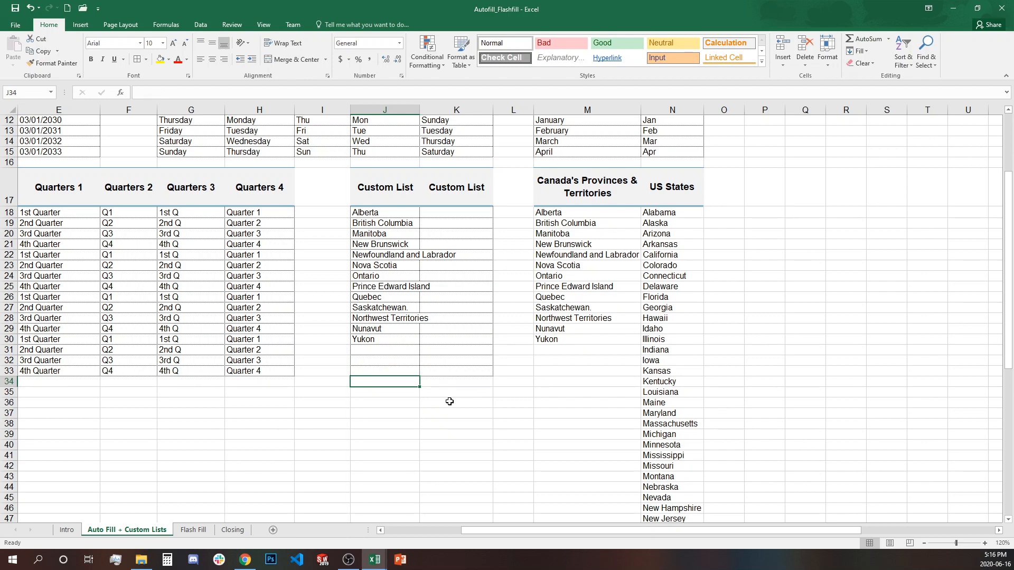
- Enter Florida in K18, fill the states down, and compare with the US States list
left_click(466, 213)
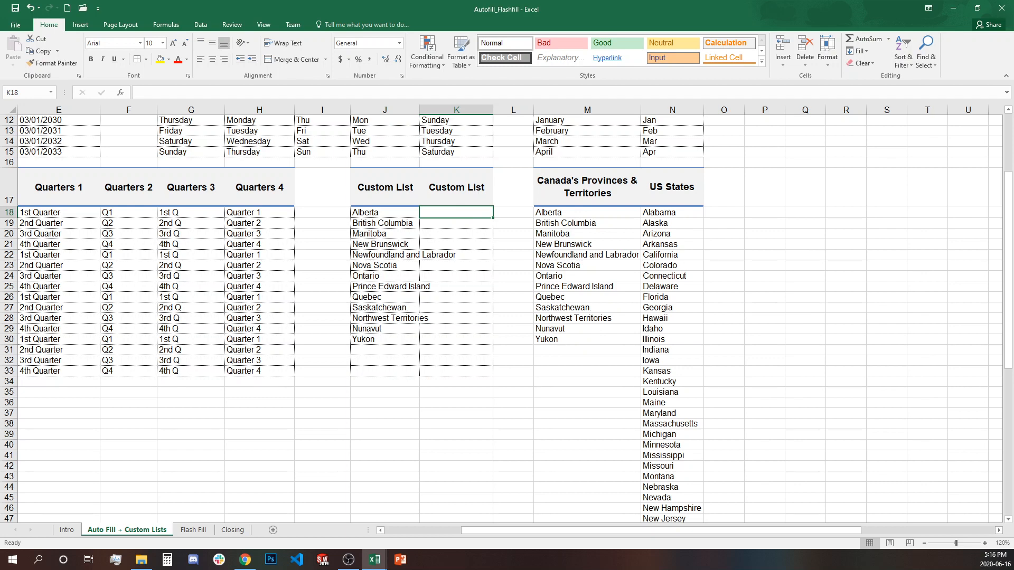
type("Flo")
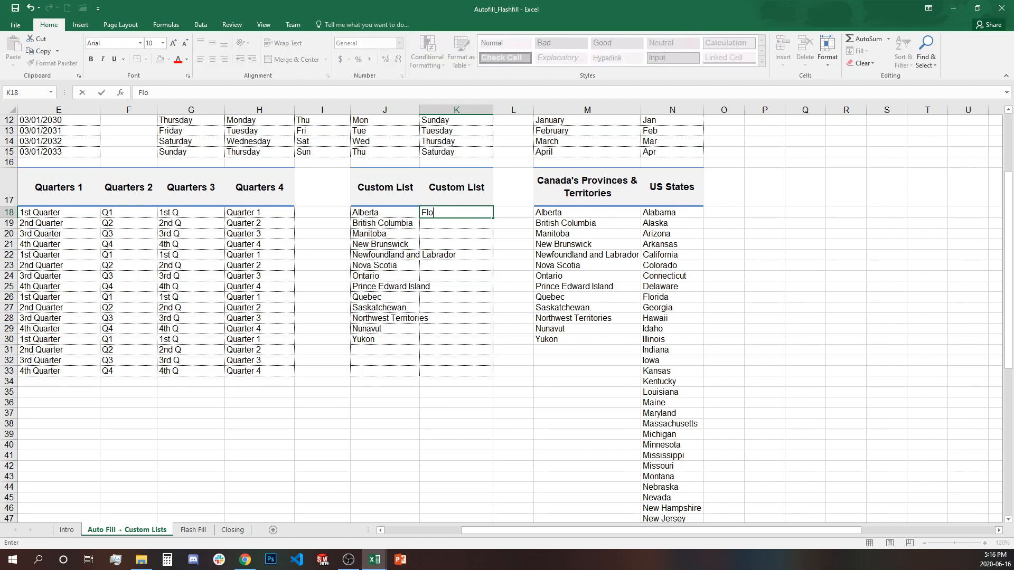
type("rida")
key("Return")
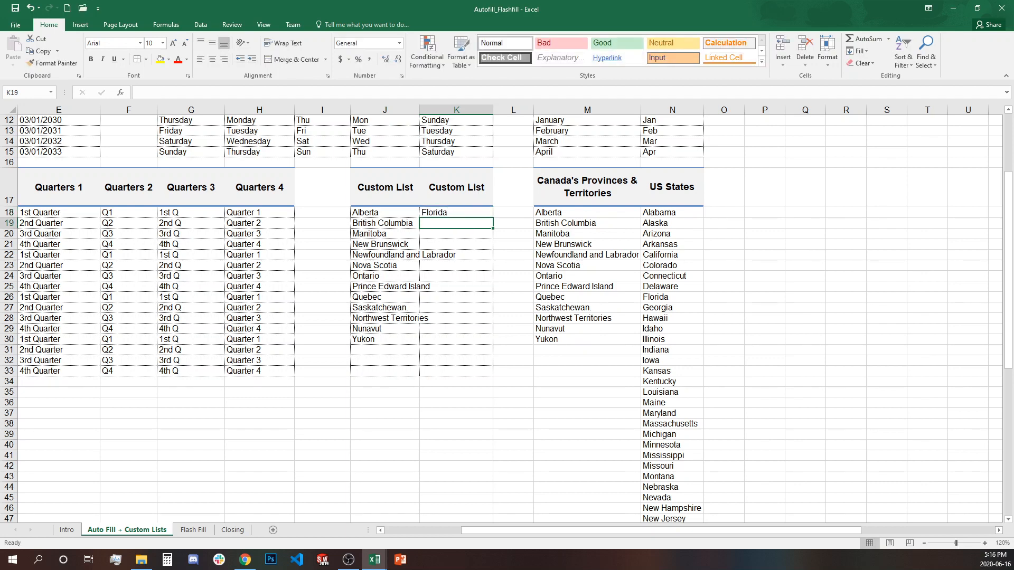
left_click(482, 213)
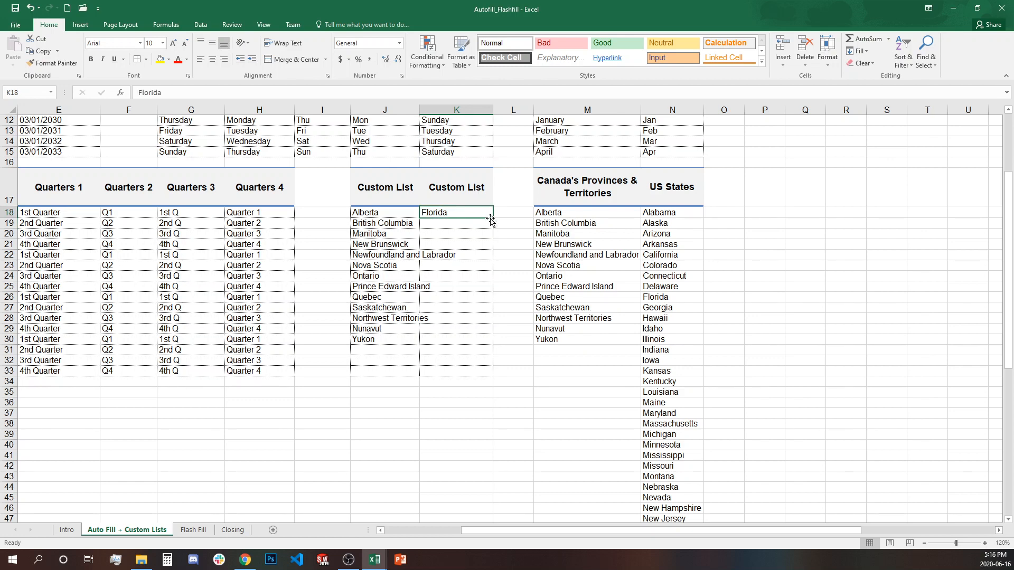
left_click_drag(493, 218, 457, 554)
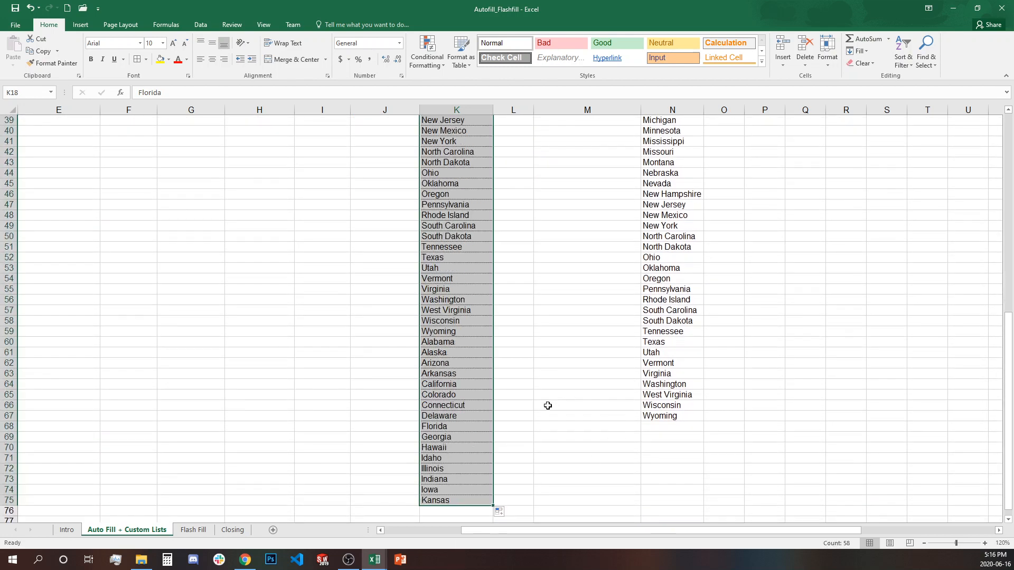
scroll(539, 390, "up", 4)
scroll(533, 377, "up", 7)
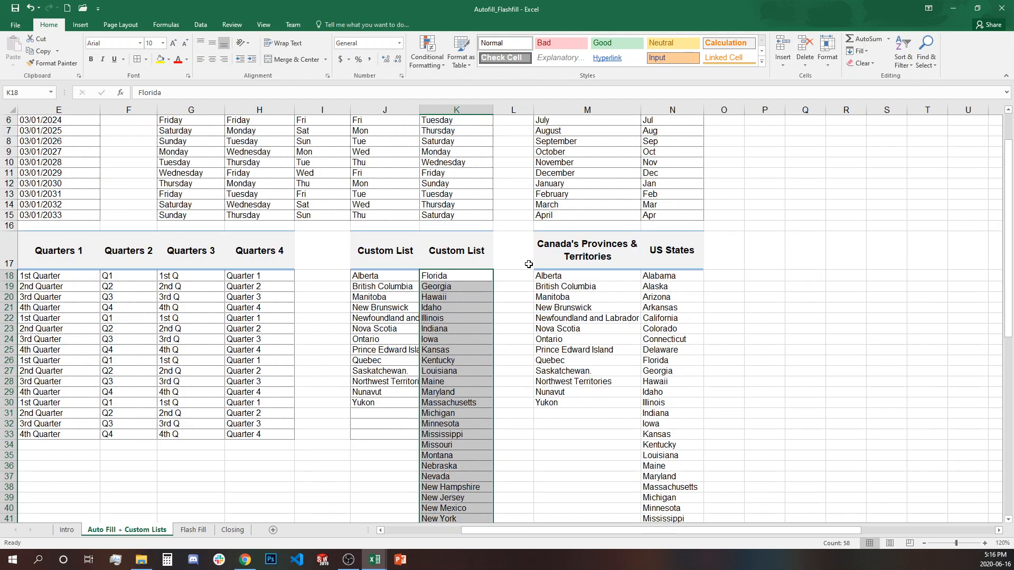
left_click(468, 277)
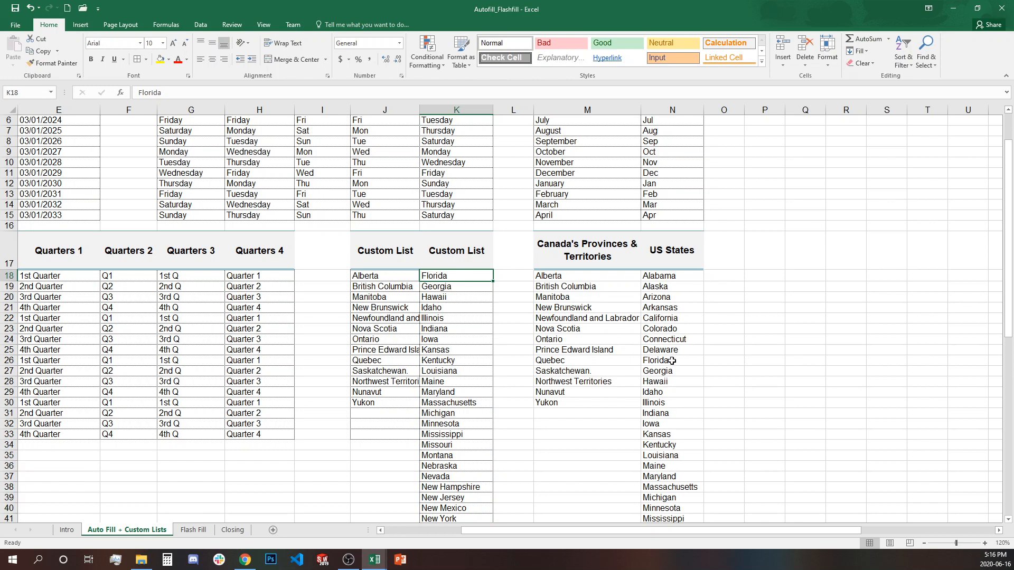
left_click_drag(667, 360, 670, 499)
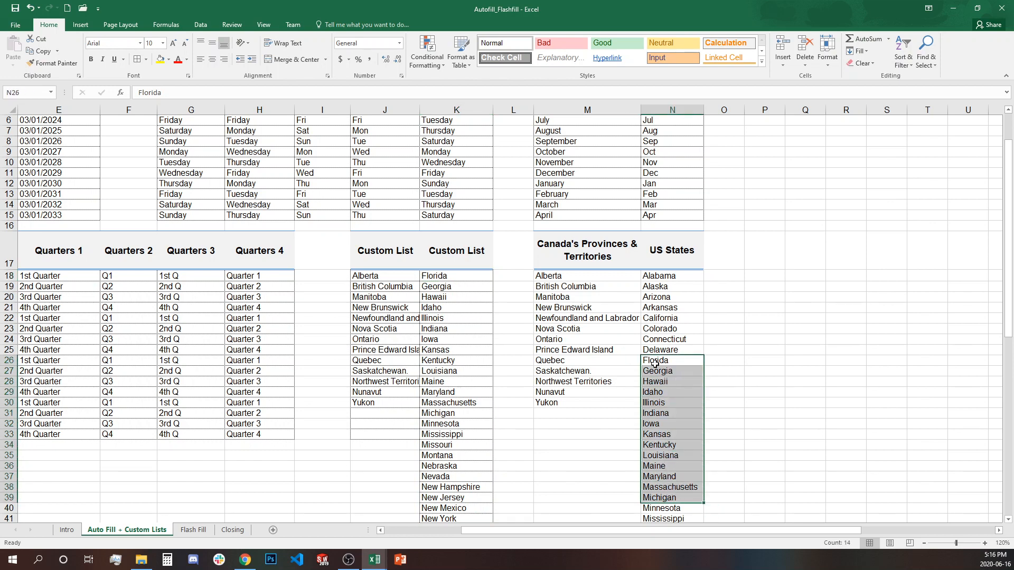
left_click_drag(465, 276, 477, 404)
- Restart K18 at Alabama, fill down, clear repeated states below Wyoming, and widen column J
left_click(455, 277)
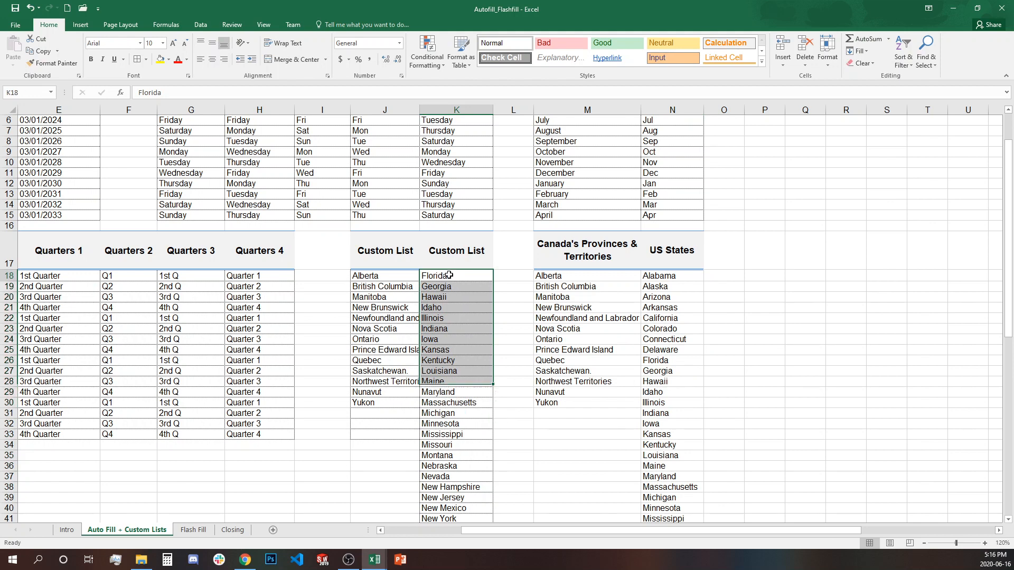
type("Al")
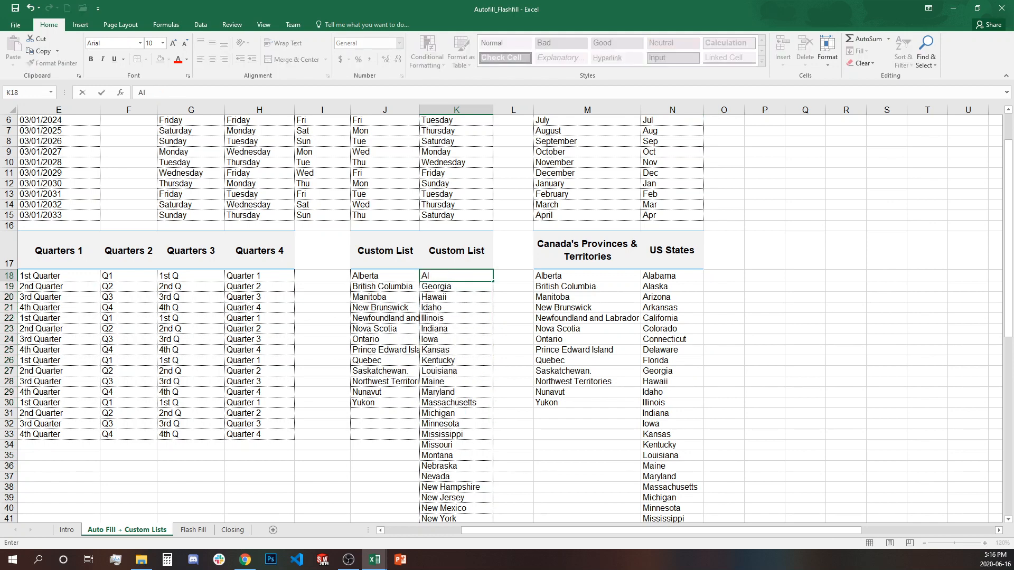
type("aba")
key("Return")
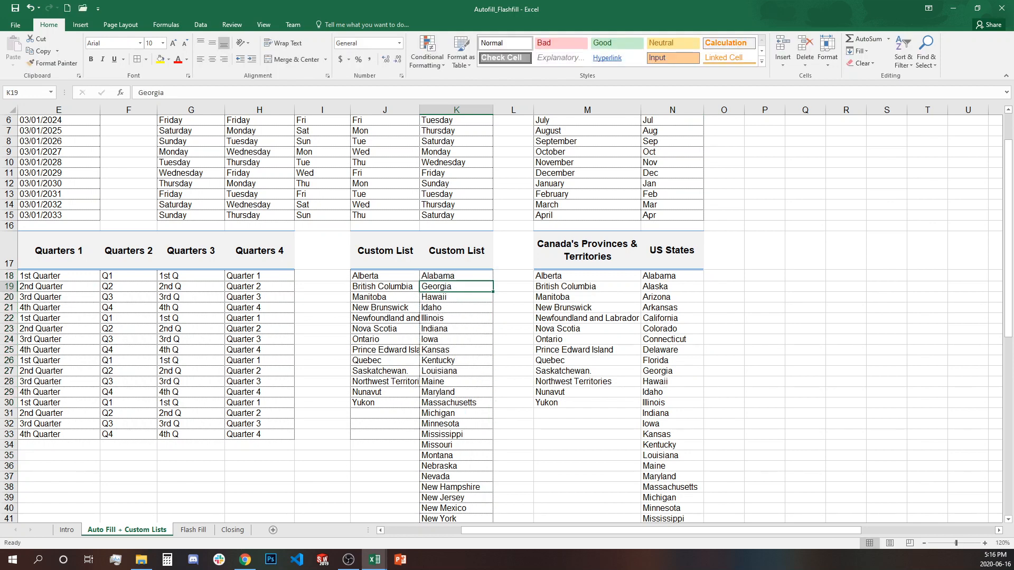
left_click(483, 273)
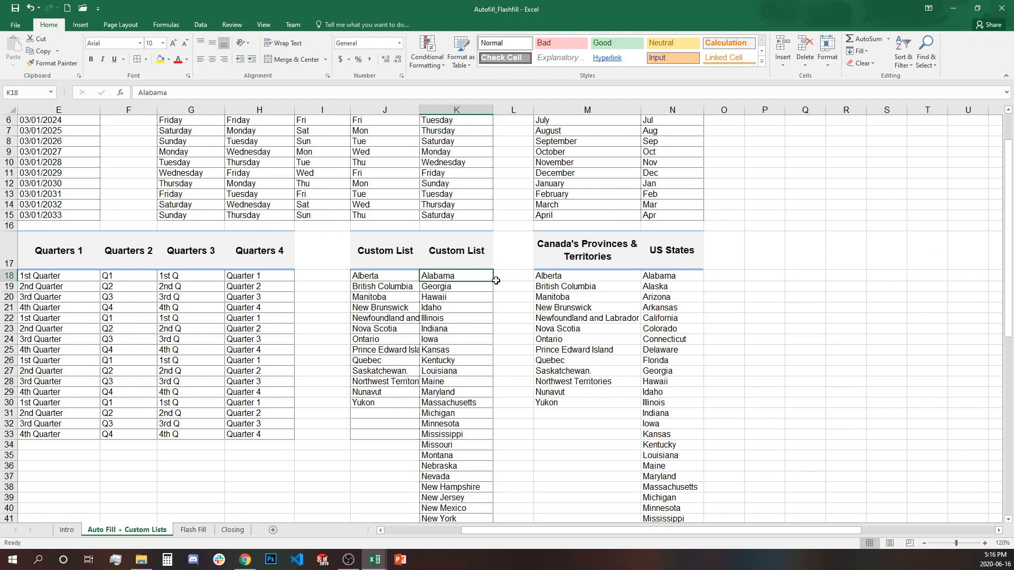
double_click(494, 282)
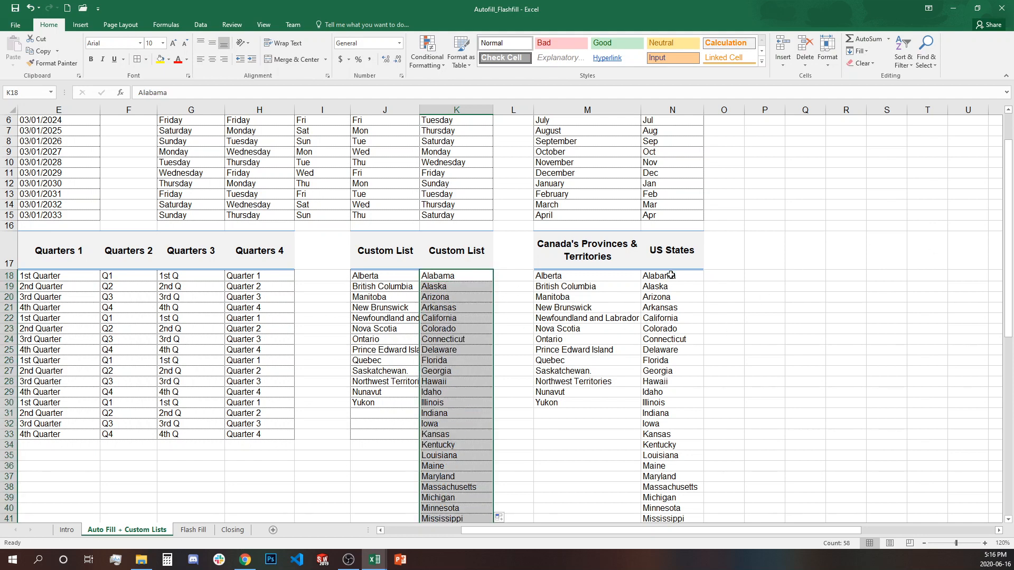
scroll(677, 430, "down", 10)
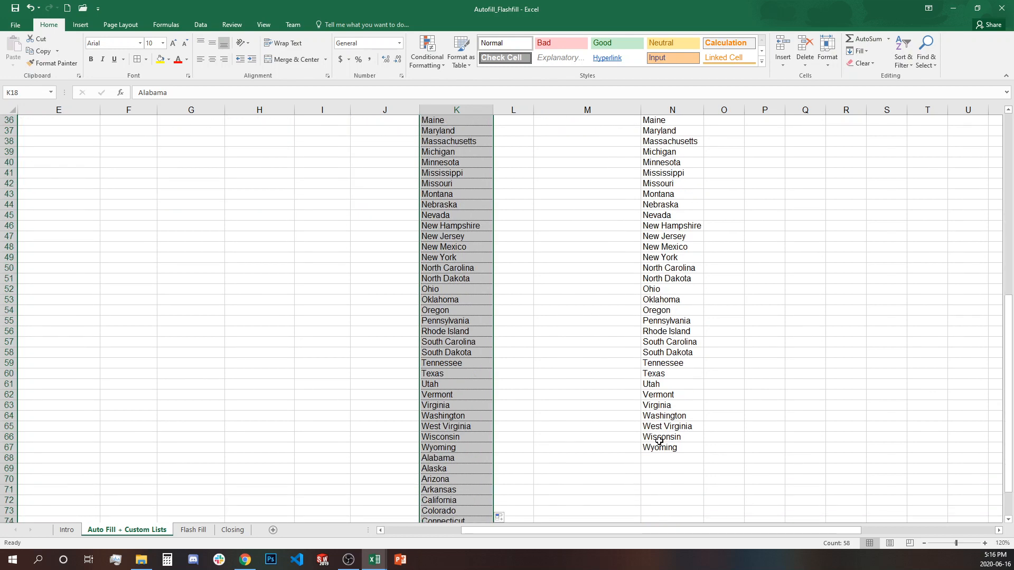
scroll(660, 441, "down", 4)
left_click(463, 331)
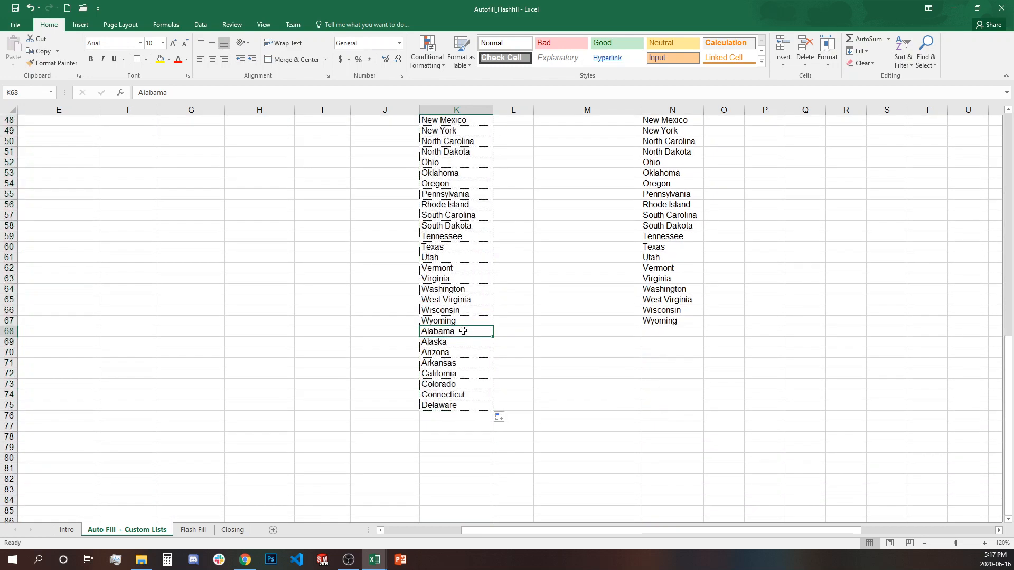
left_click_drag(464, 331, 465, 407)
key("Delete")
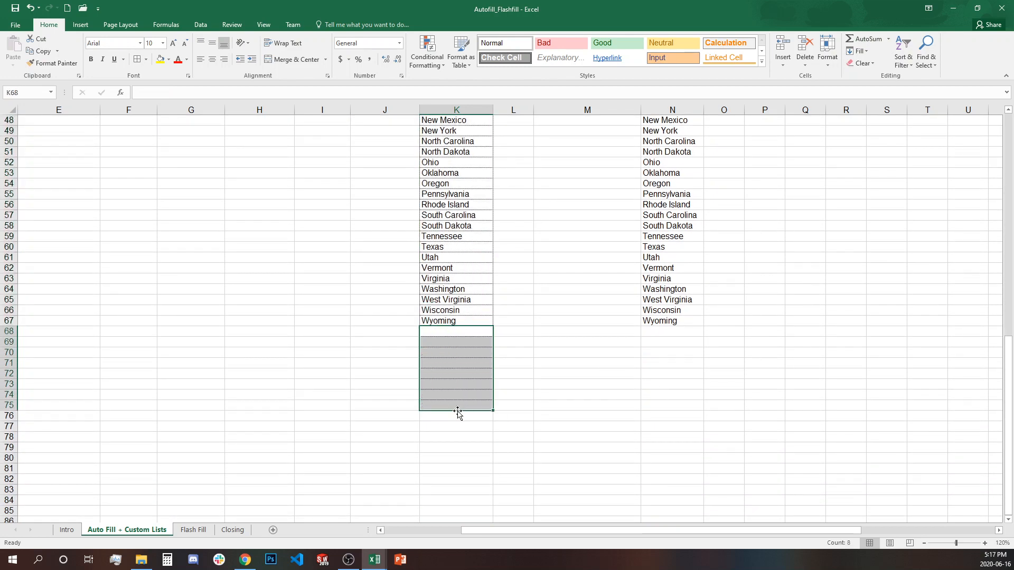
left_click(447, 333)
scroll(494, 397, "up", 15)
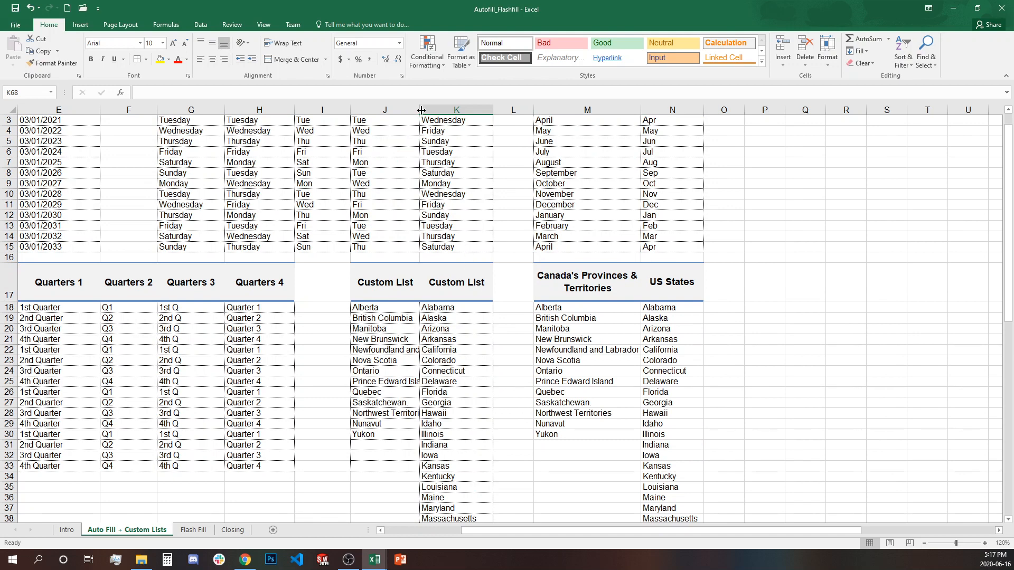
left_click_drag(421, 110, 438, 110)
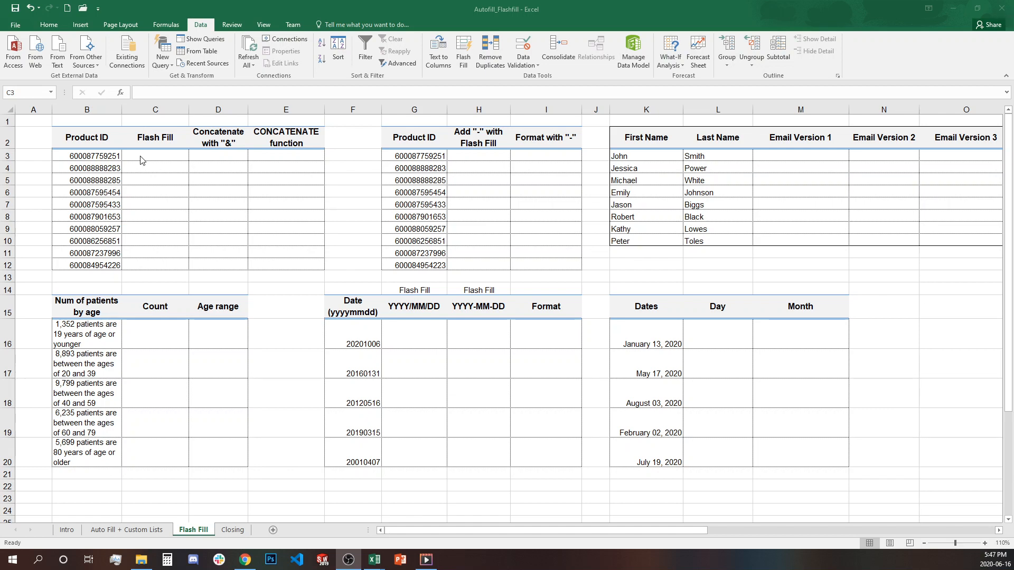
- Review the Product IDs in B3:B12 beside the empty Flash Fill column C
left_click(141, 160)
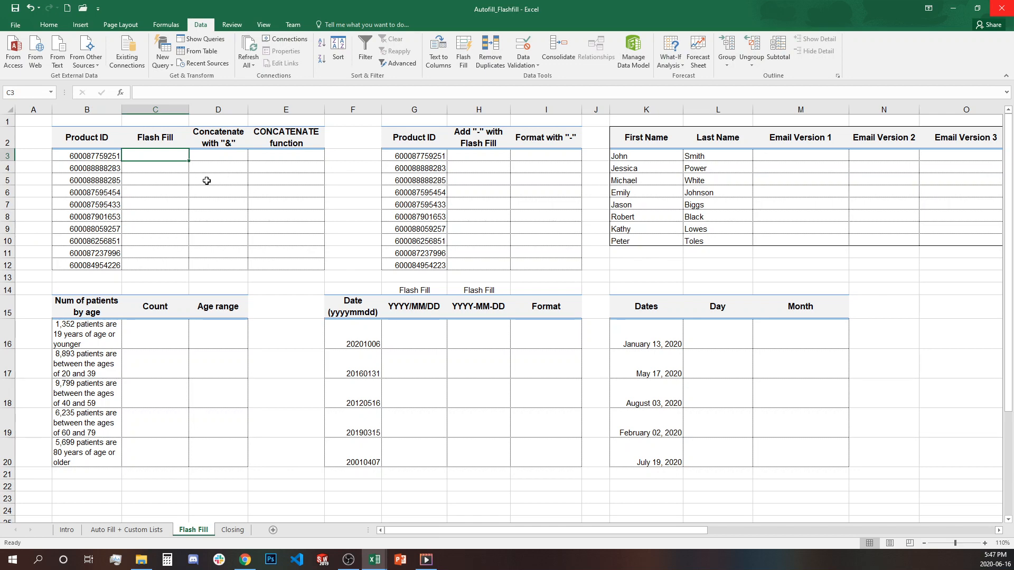
left_click(112, 157)
left_click_drag(112, 157, 104, 264)
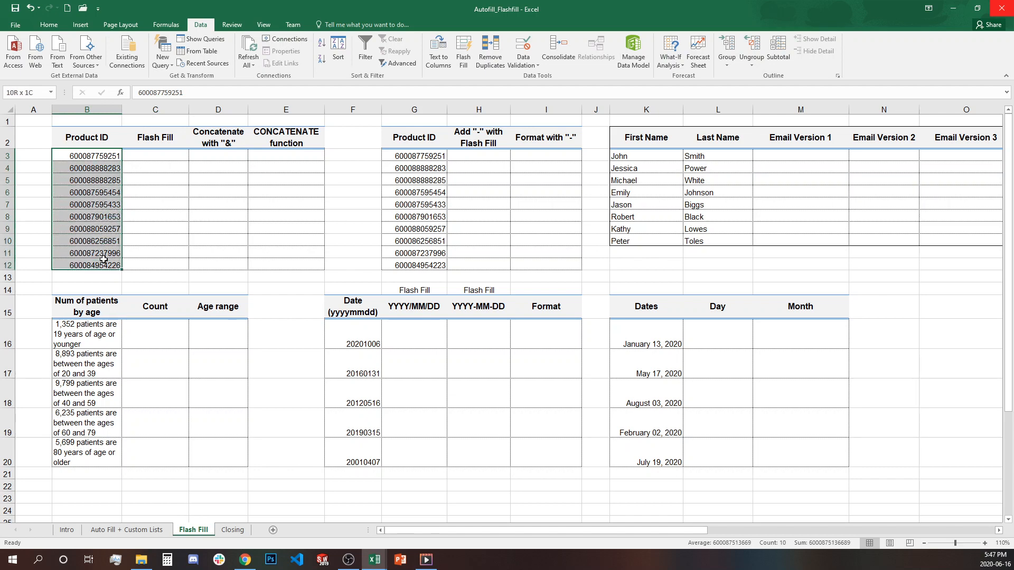
left_click(169, 155)
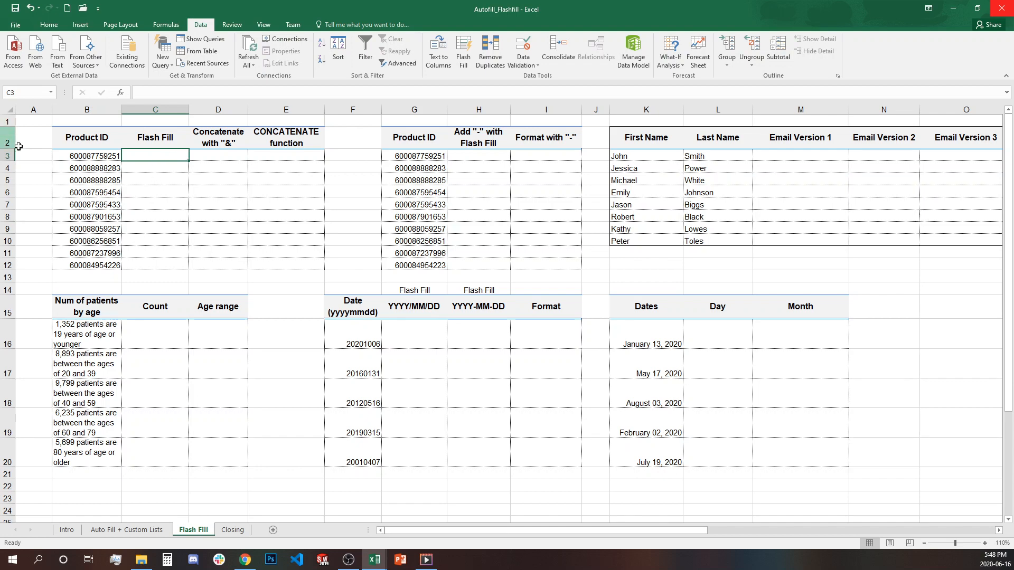
left_click(95, 159)
left_click_drag(184, 93, 132, 86)
key("ctrl+c")
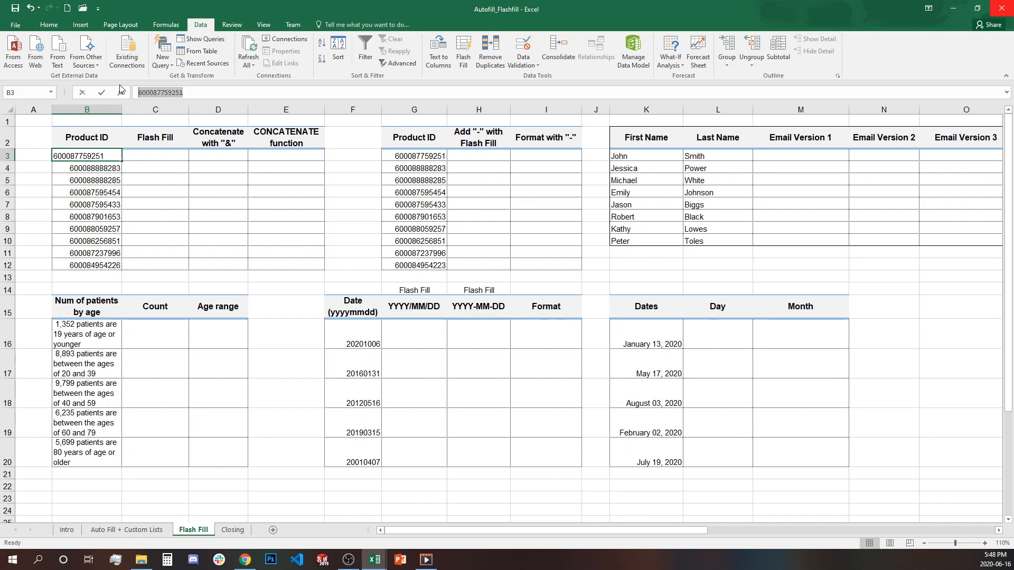
- Enter the C3 example: 0 followed by the first Product ID and a semicolon
left_click(151, 157)
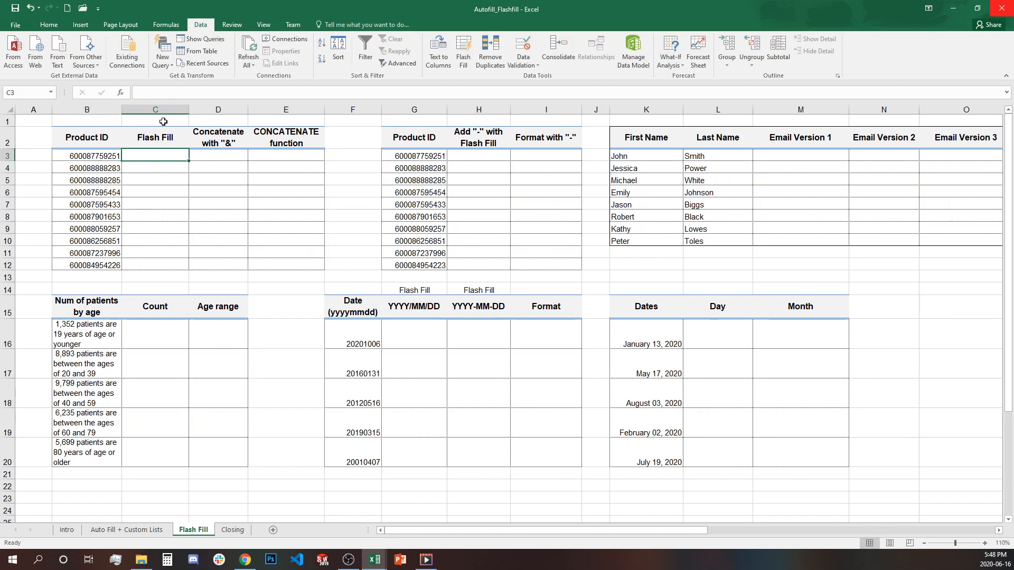
type("0")
key("ctrl+v")
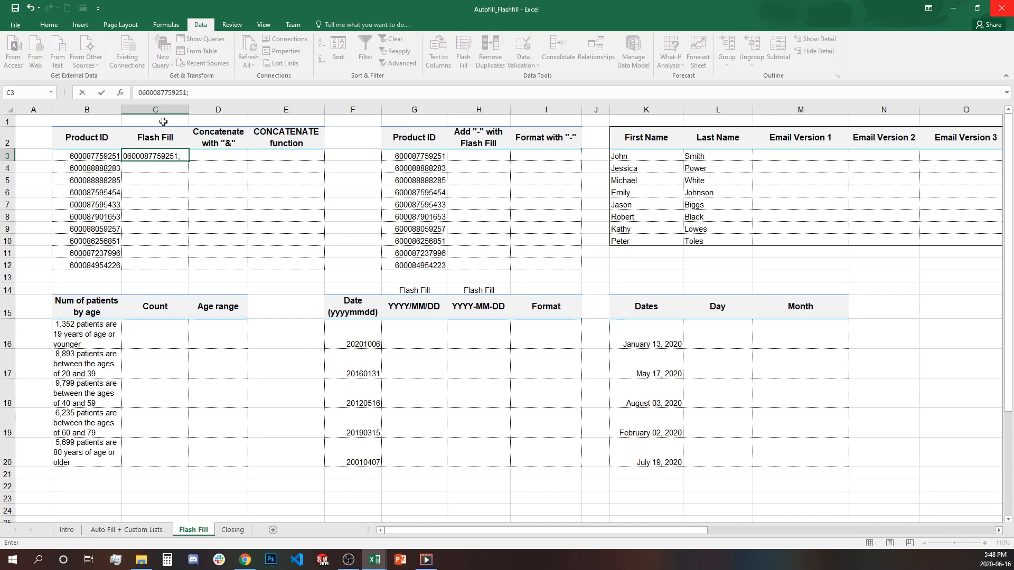
key("Return")
- Flash Fill C4:C12 from the C3 example with Ctrl+E after browsing the Home fill options
left_click(169, 155)
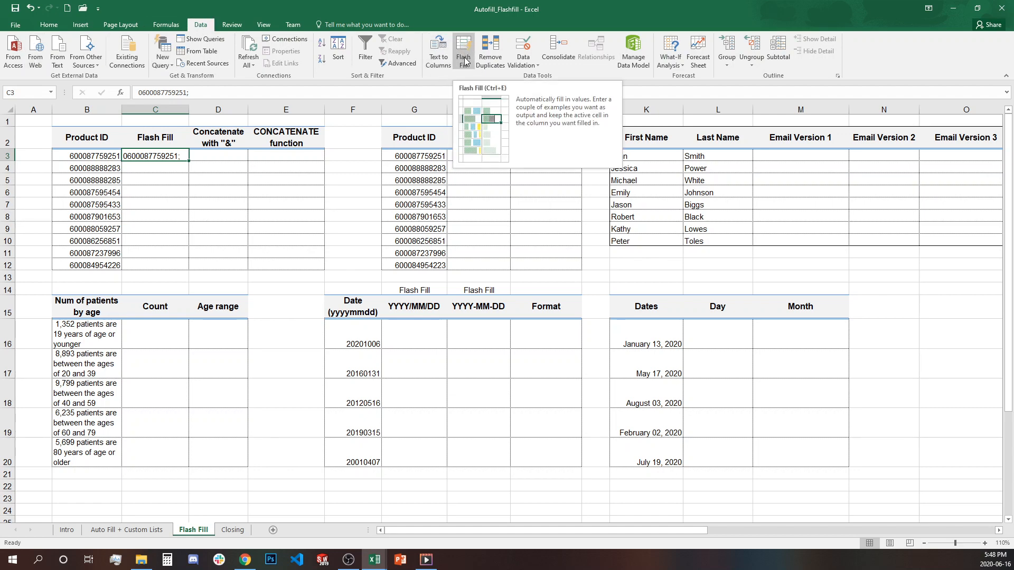
left_click(50, 25)
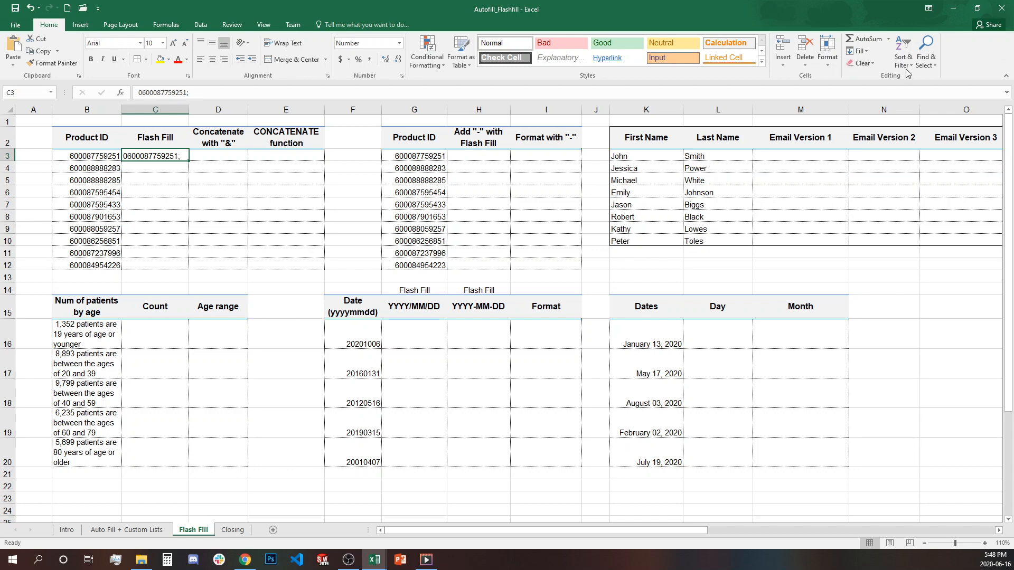
left_click(866, 51)
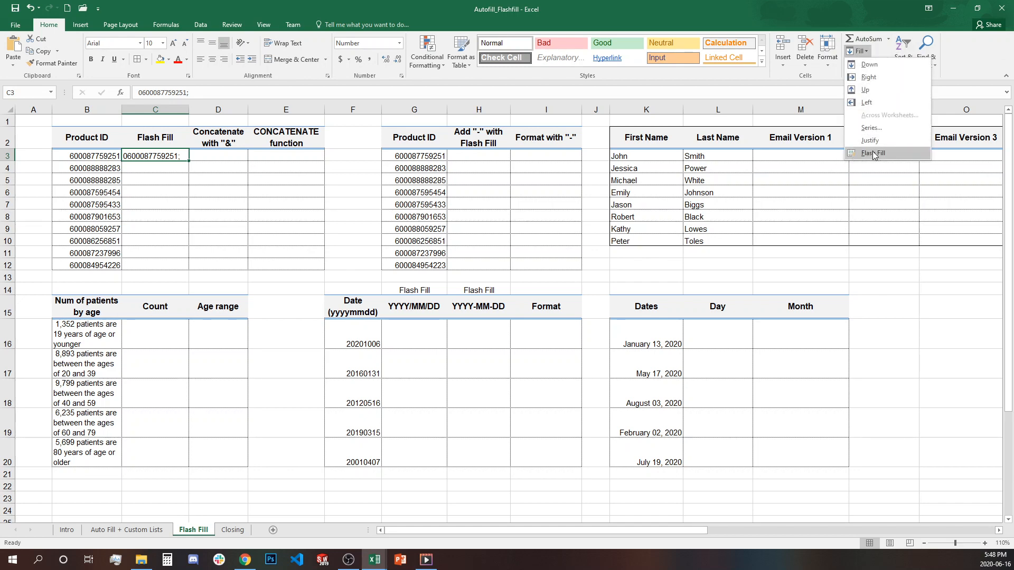
left_click(265, 183)
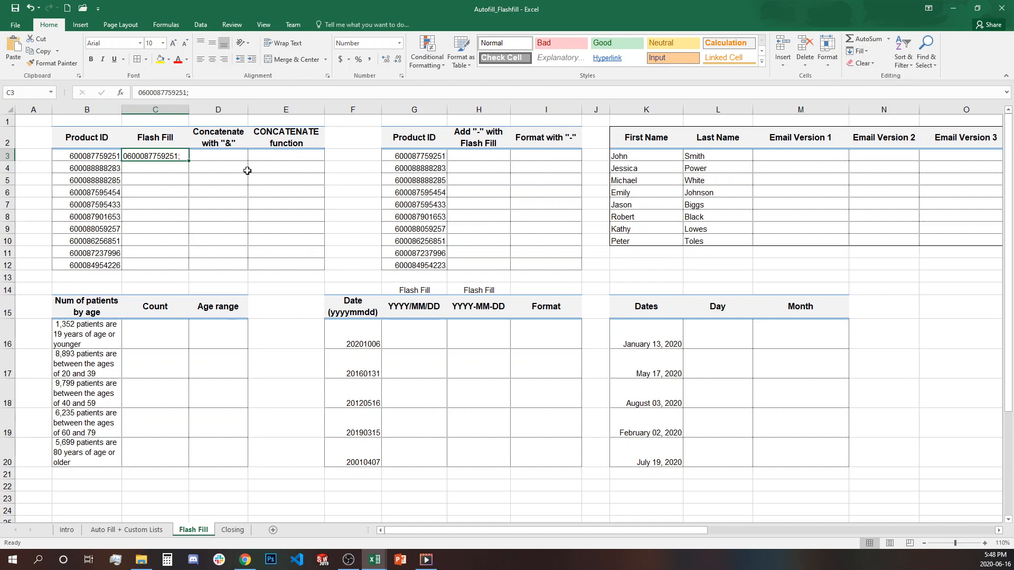
left_click(142, 169)
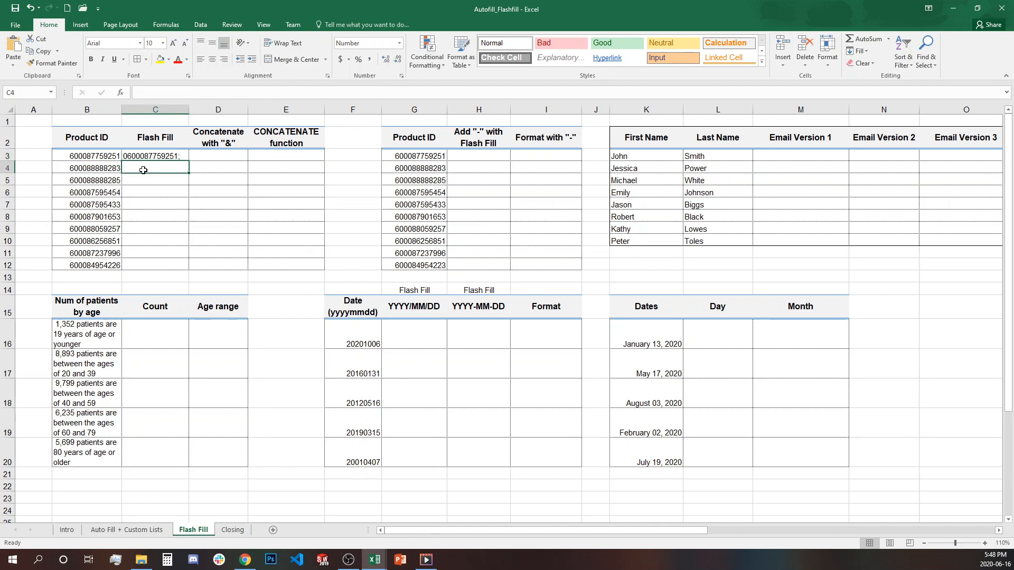
key("ctrl+e")
- Check the flash-filled values in C3:C12 against the original Product IDs in column B
left_click(212, 163)
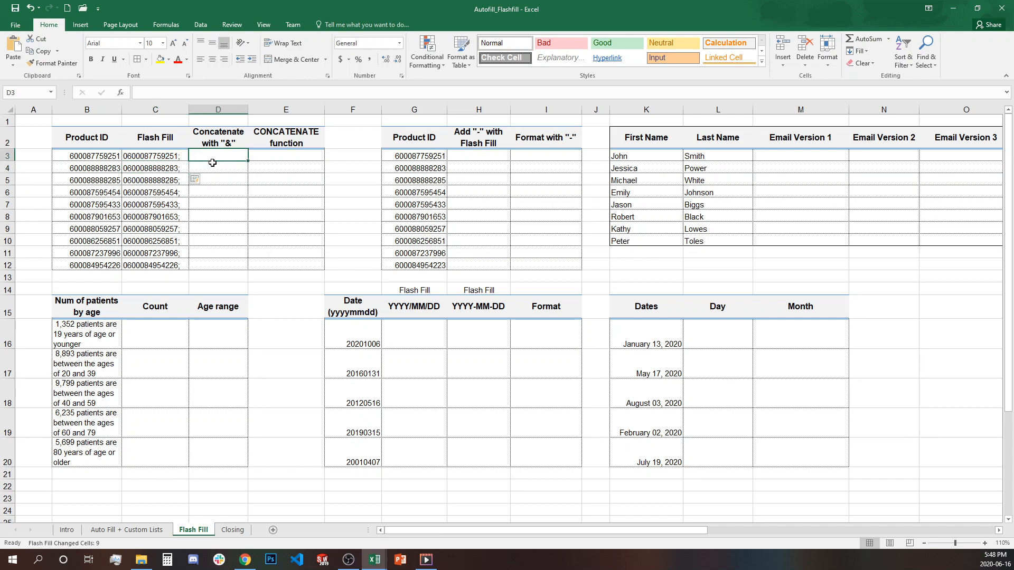
left_click(183, 156)
left_click_drag(183, 156, 182, 263)
left_click(182, 252)
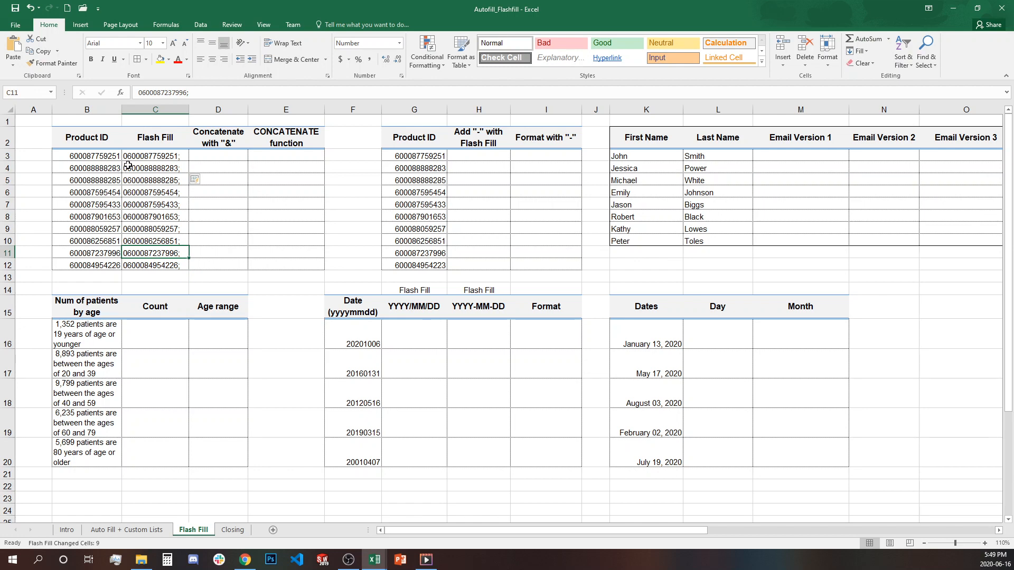
left_click(78, 167)
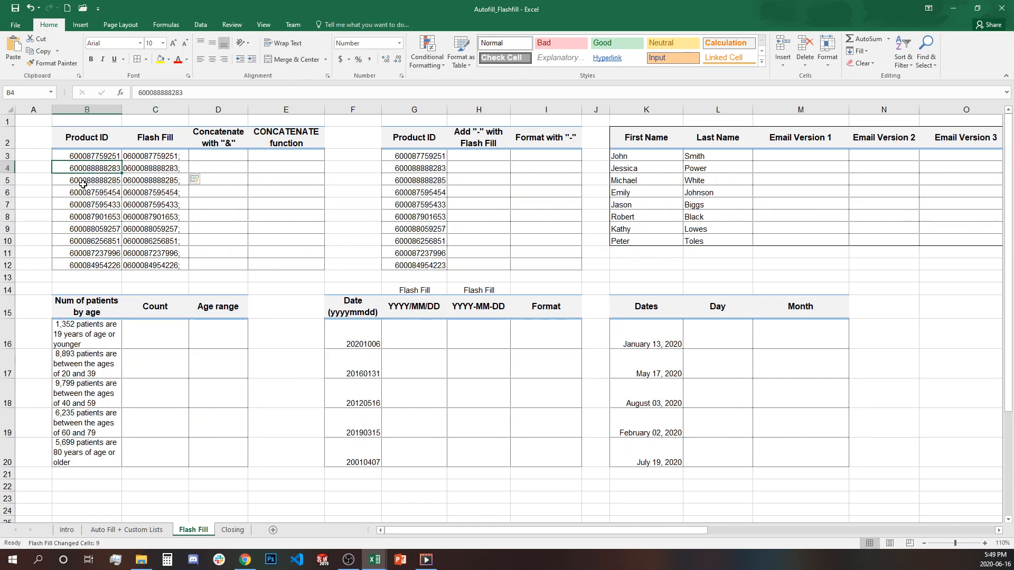
left_click(83, 183)
left_click(85, 205)
left_click(86, 219)
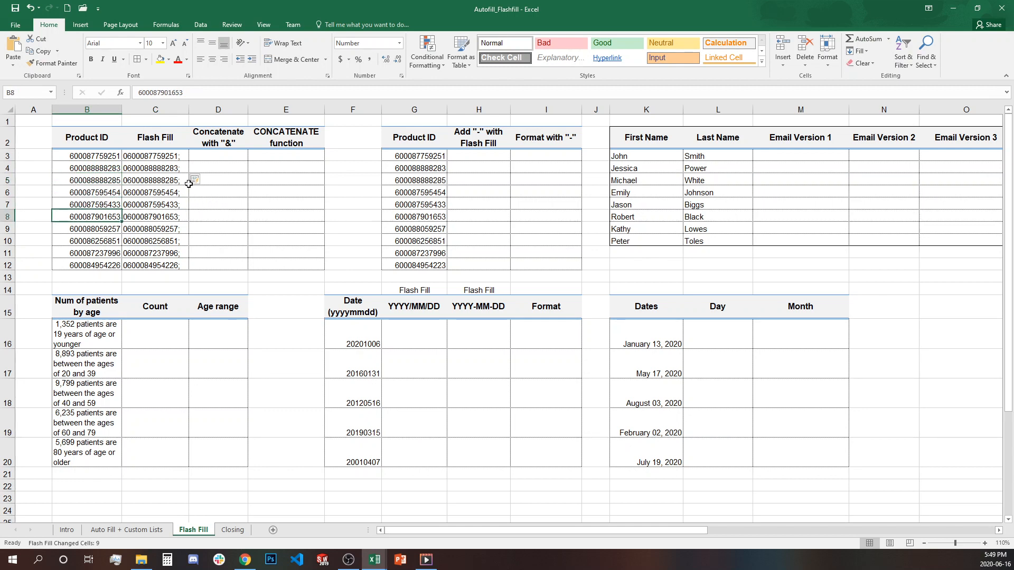
left_click_drag(179, 156, 168, 265)
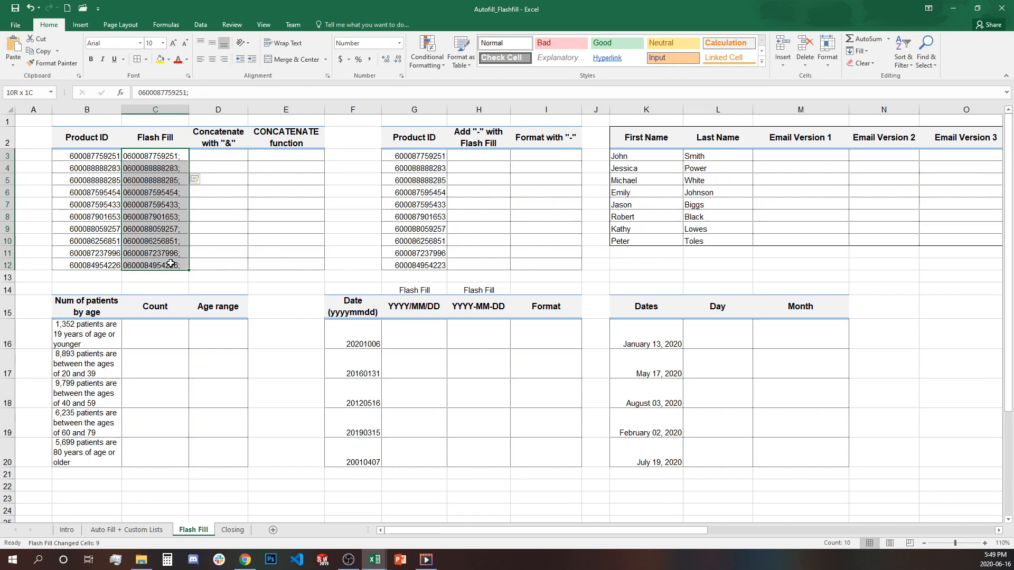
- Enter ="0"&B3&";" in D3 and copy it down to D12
left_click(232, 155)
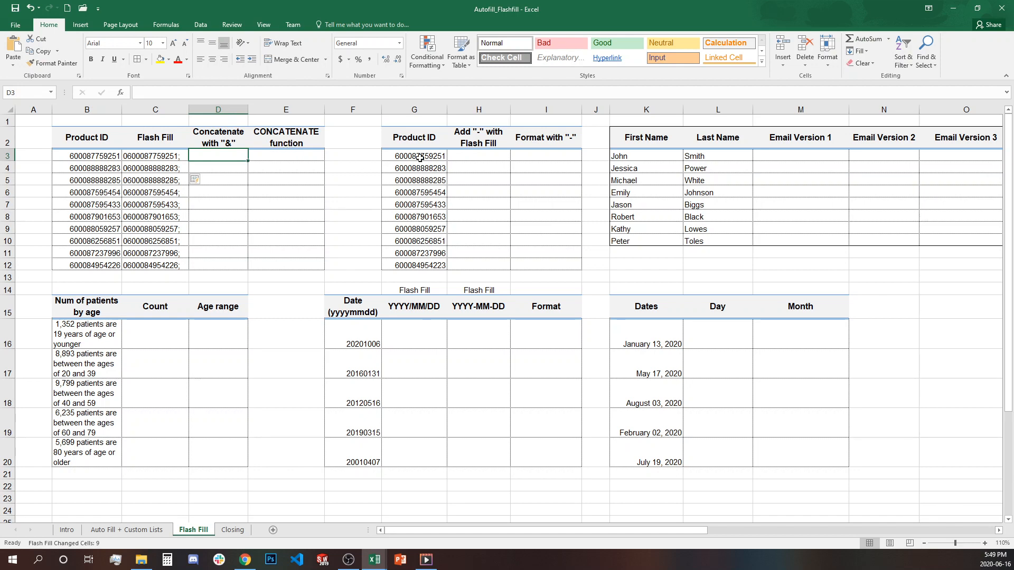
type("=\"0")
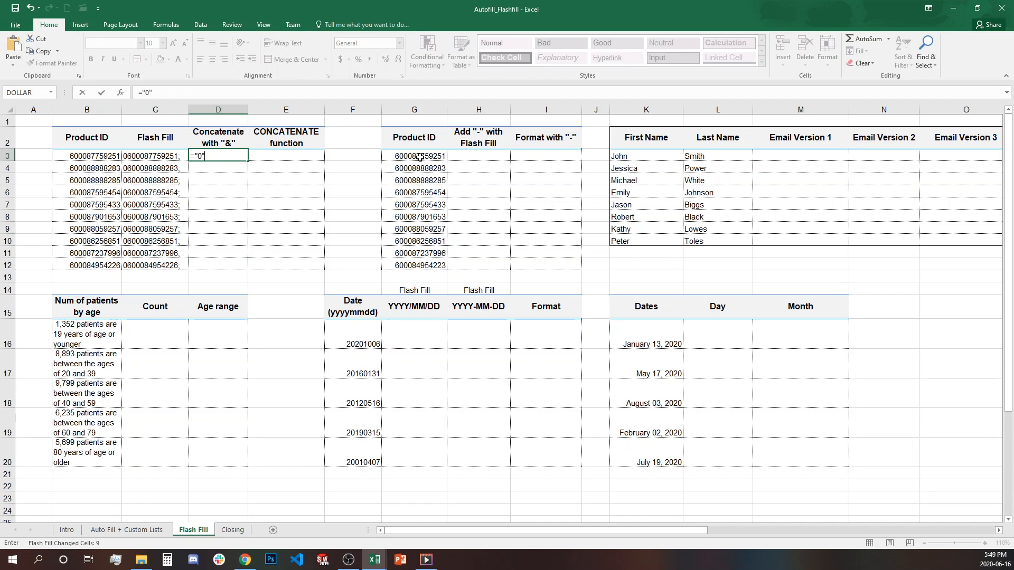
type("\"&")
left_click(96, 156)
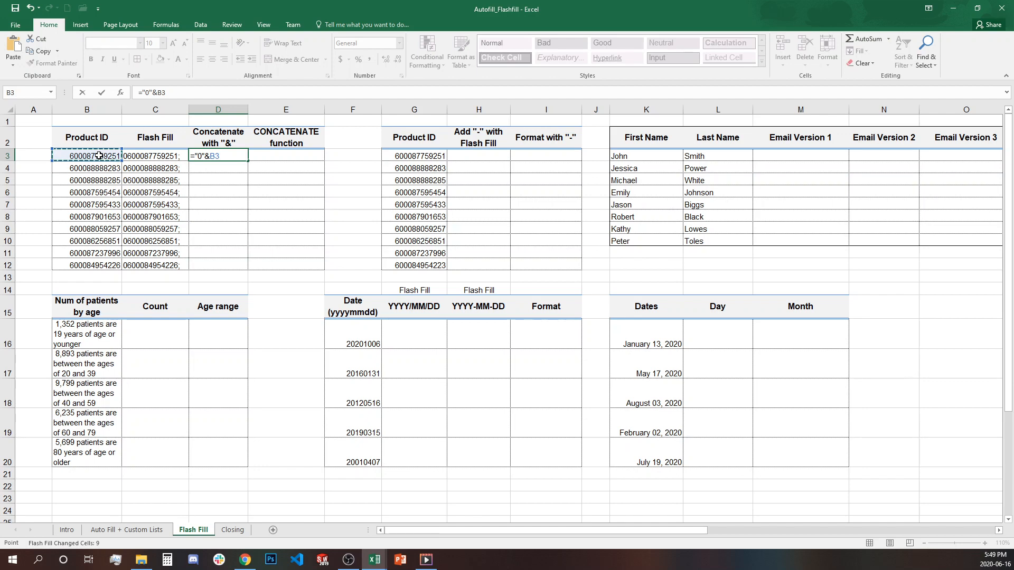
type("&\";")
key("ctrl+Return")
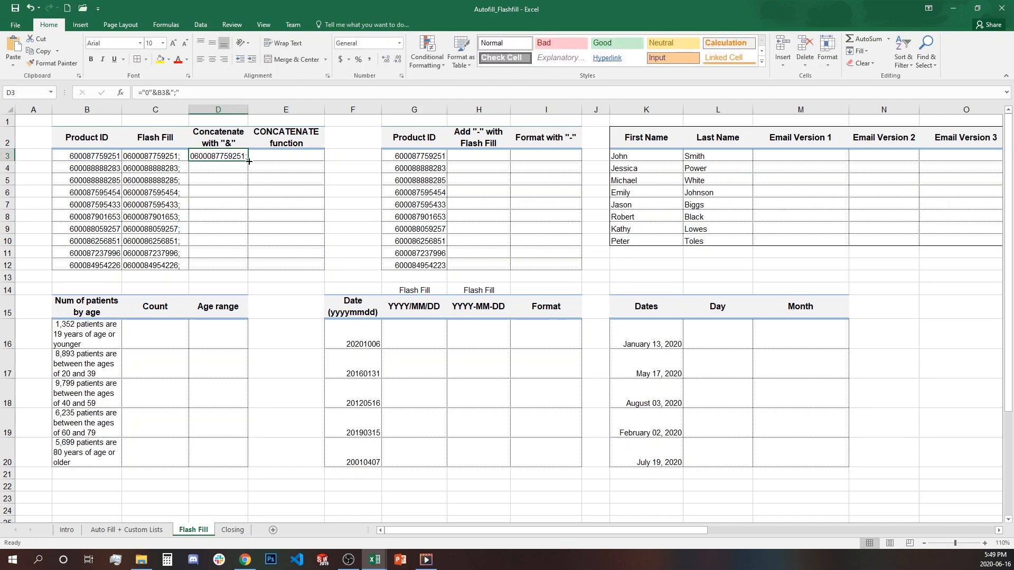
left_click_drag(249, 162, 243, 267)
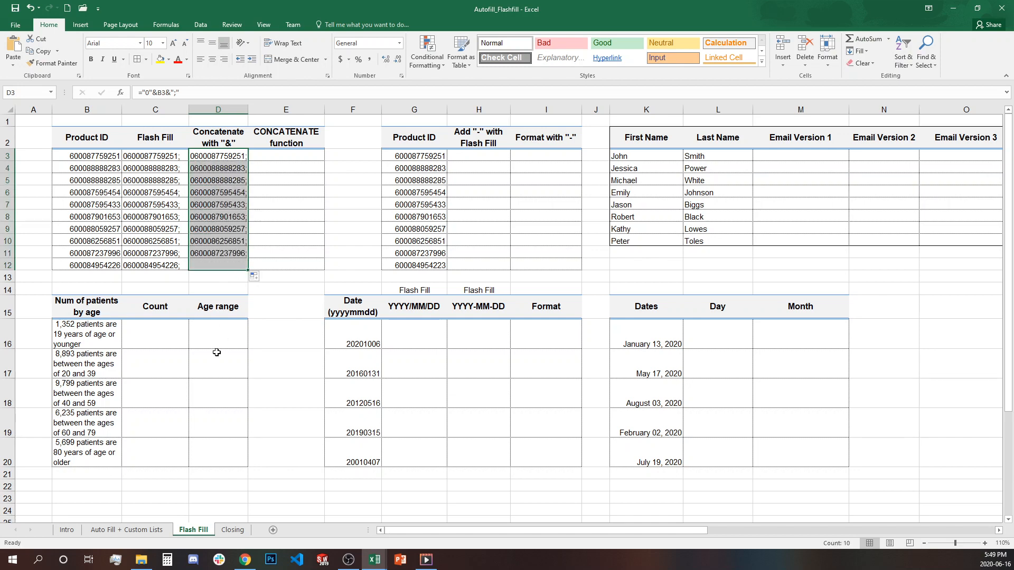
- Compare the formula results in D11:D12 with the Flash Fill values and original Product IDs
left_click(179, 265)
left_click(203, 265)
left_click(177, 255)
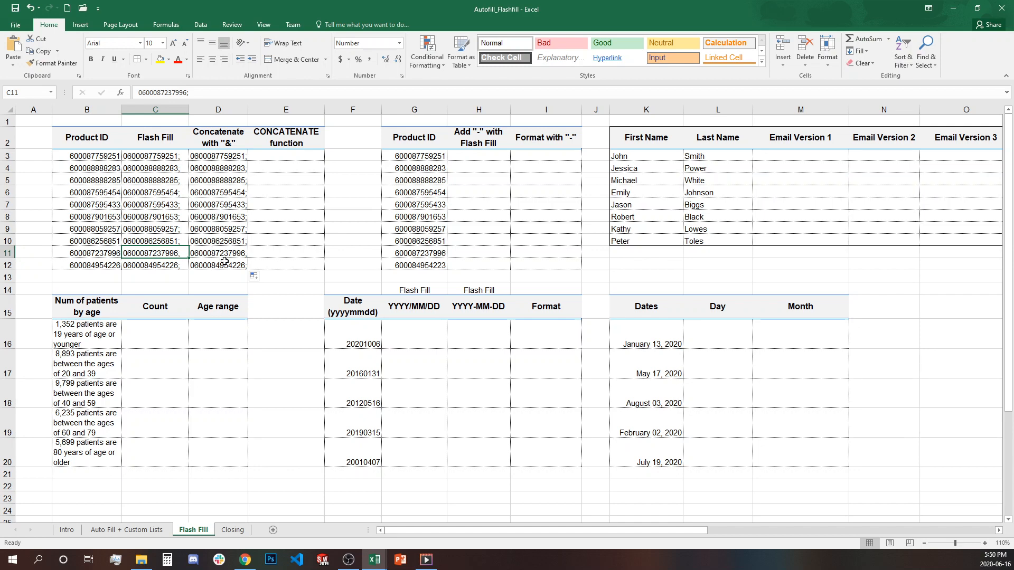
left_click(221, 262)
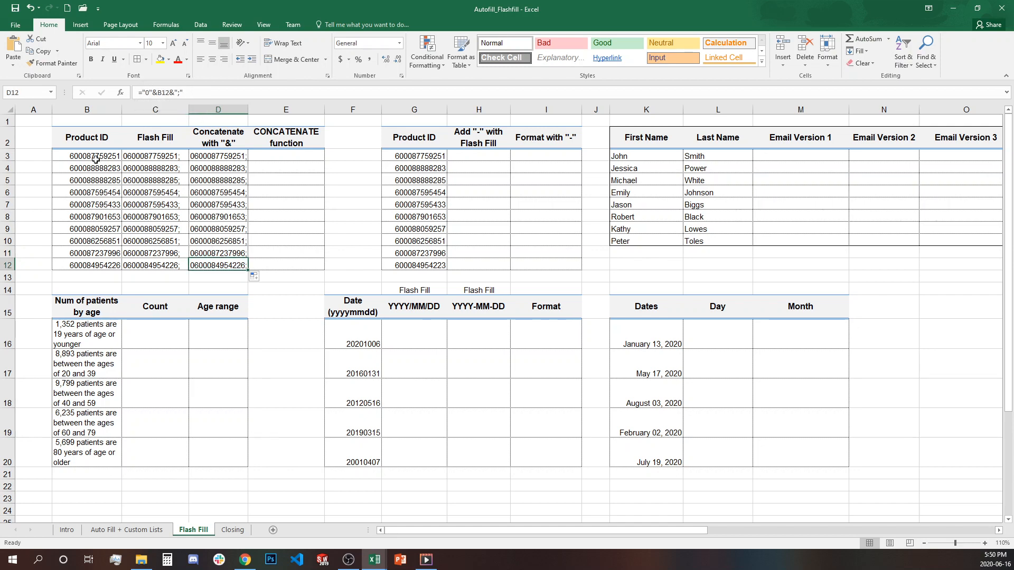
left_click_drag(96, 158, 107, 272)
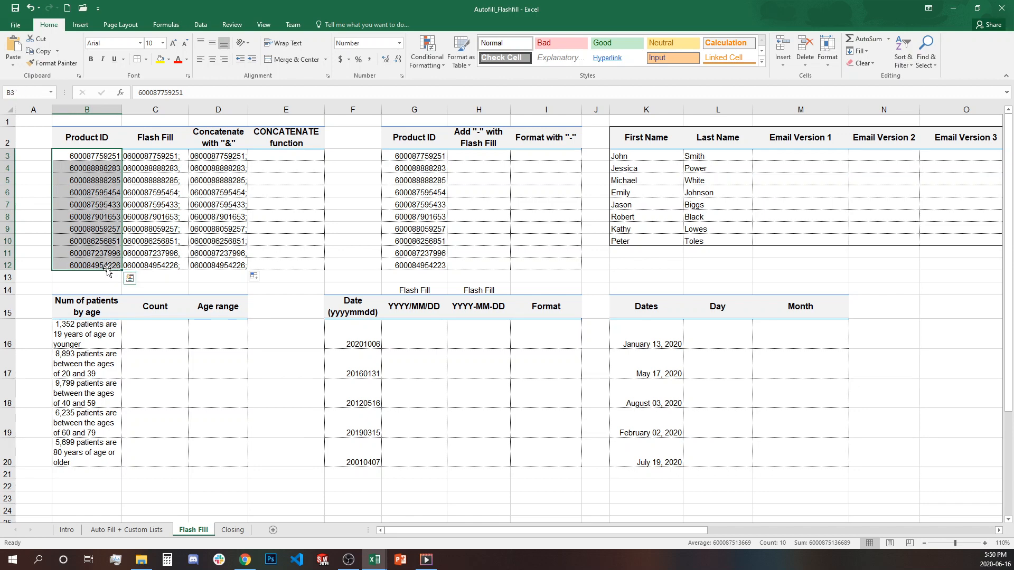
left_click(289, 156)
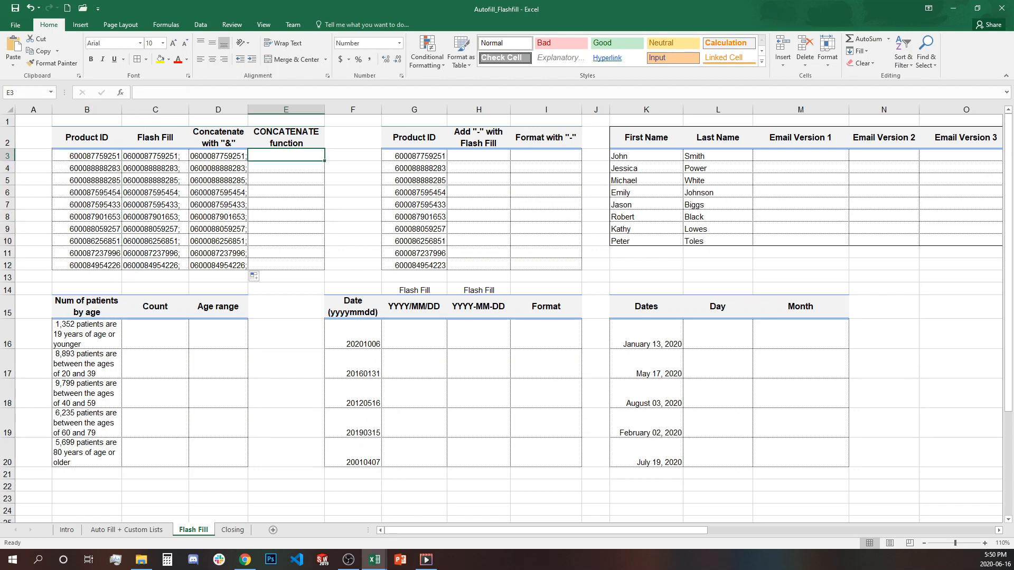
- Enter =CONCATENATE("0",B3,";") in E3 and fill it down to E12
type("=CONCATENATE(\"0")
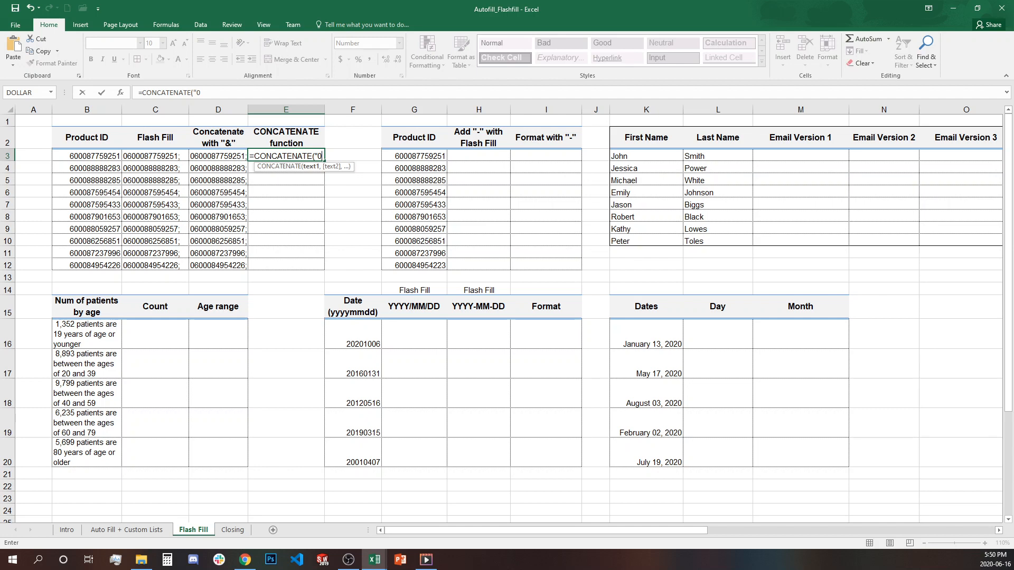
type("\"&")
key("BackSpace")
type(",")
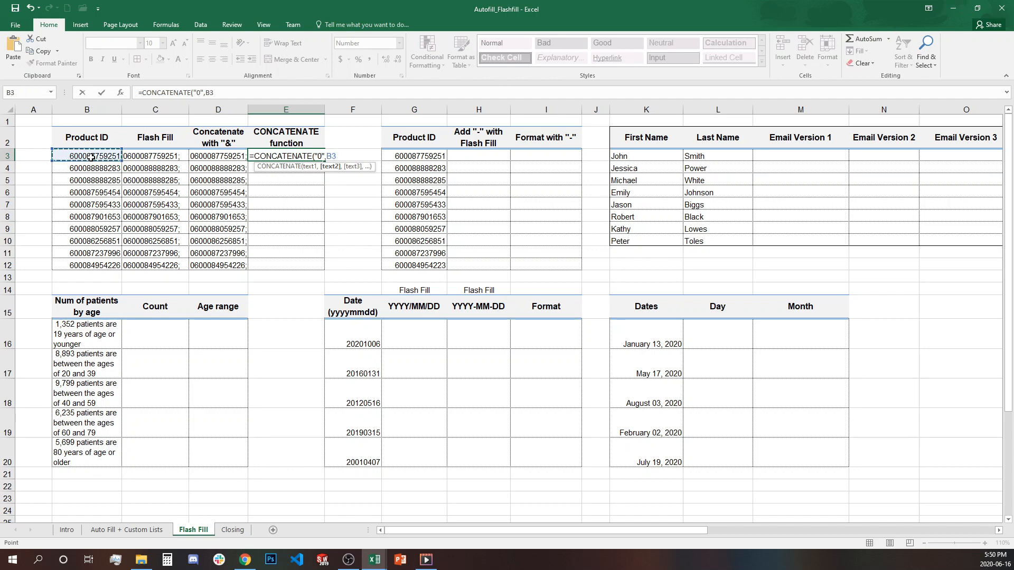
type(",\";")
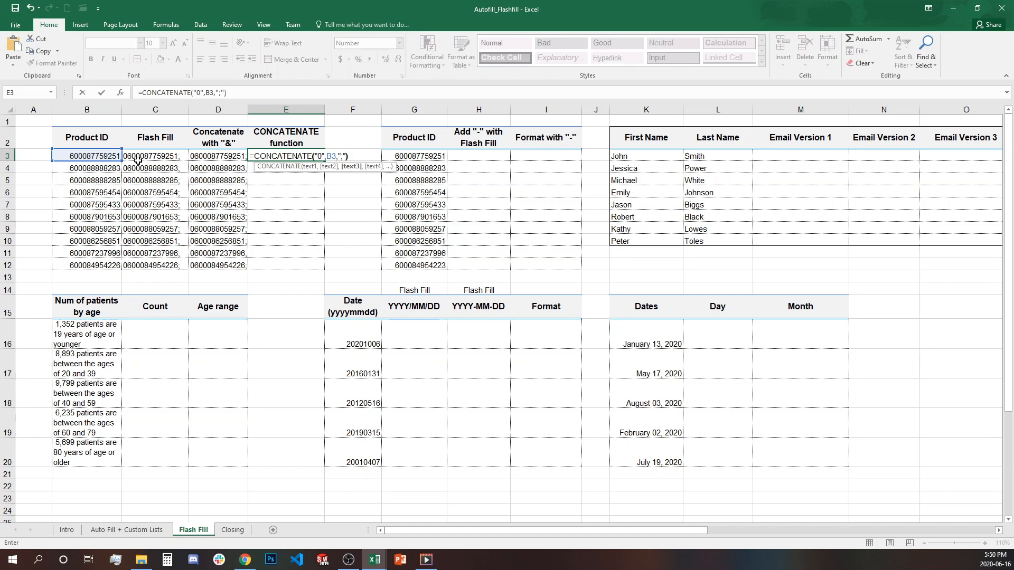
type("\")")
key("Return")
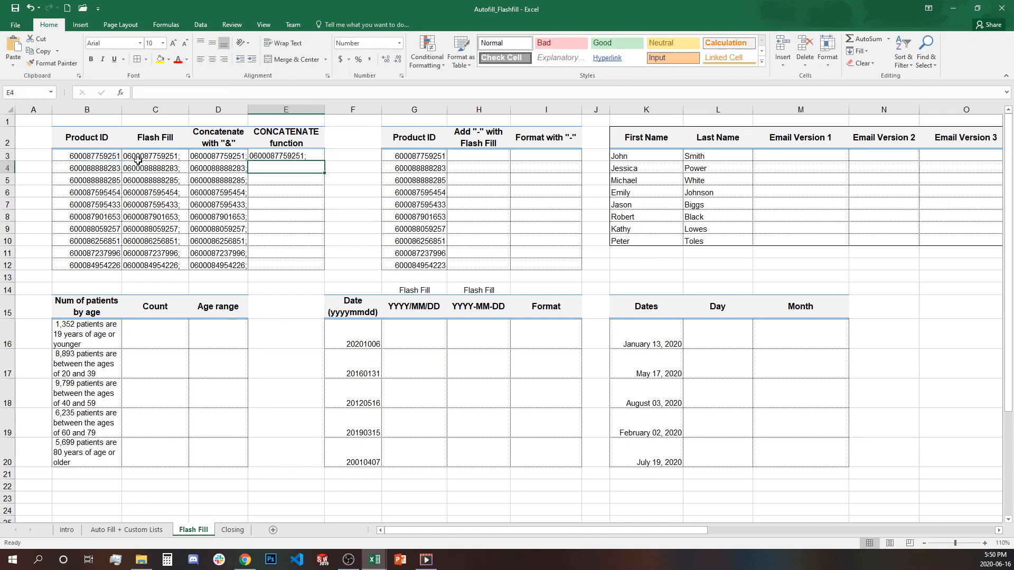
left_click(323, 155)
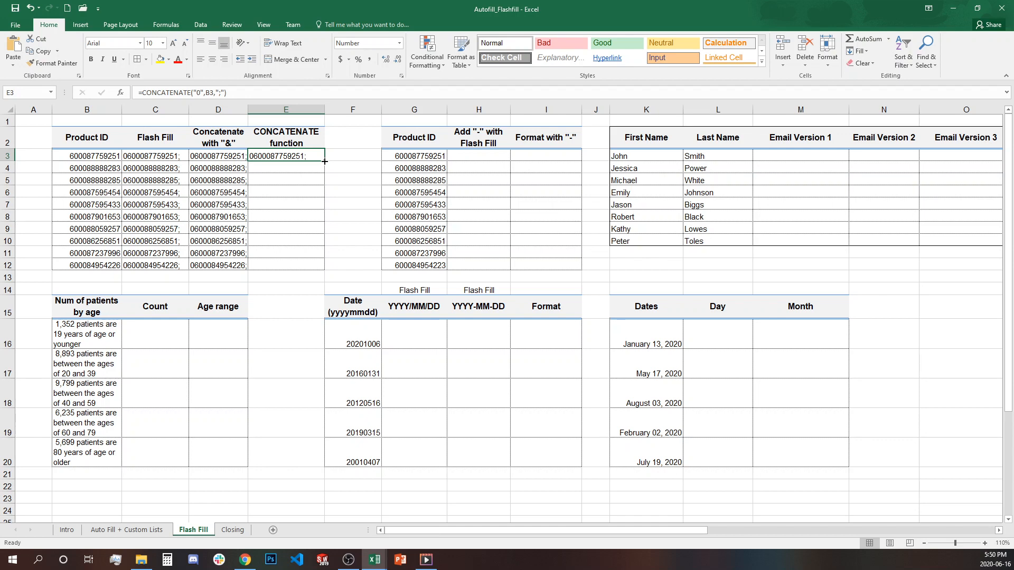
double_click(325, 160)
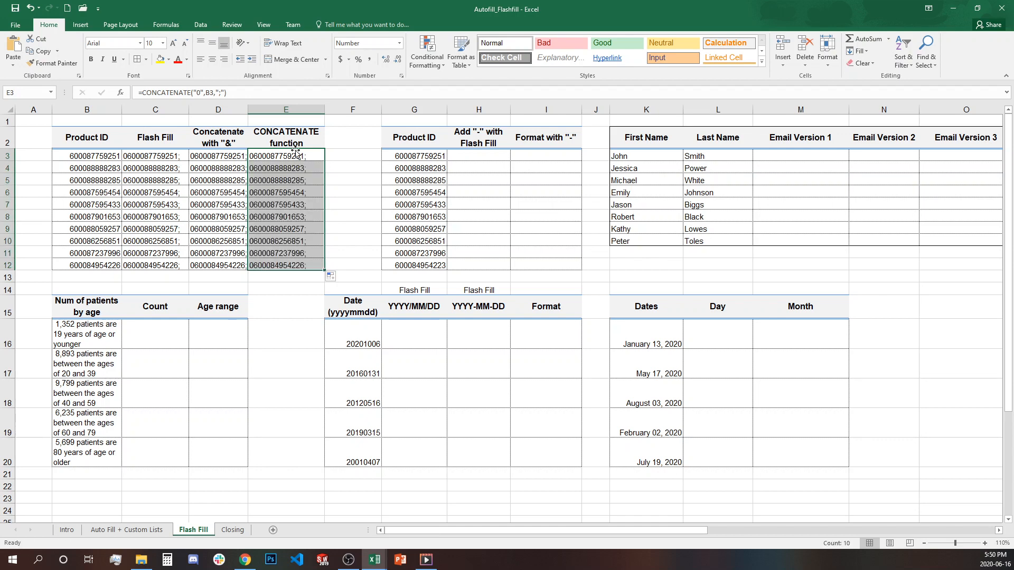
left_click(290, 265)
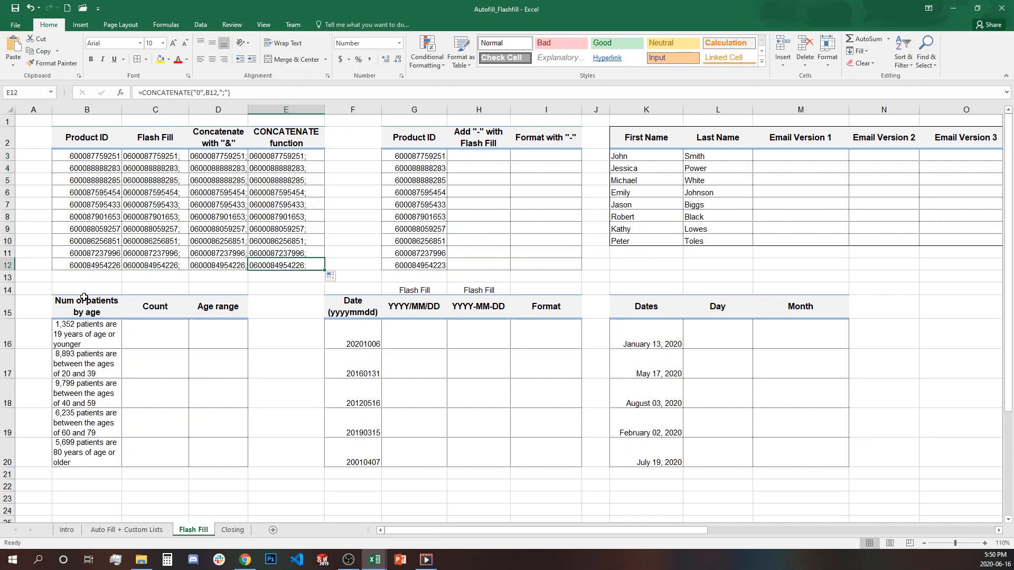
left_click(100, 267)
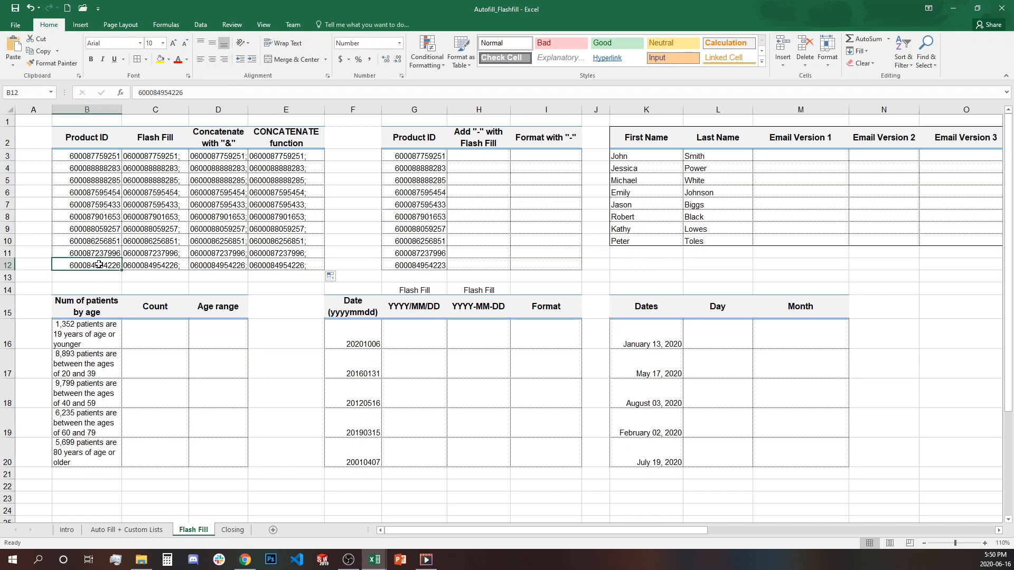
left_click(183, 92)
double_click(181, 92)
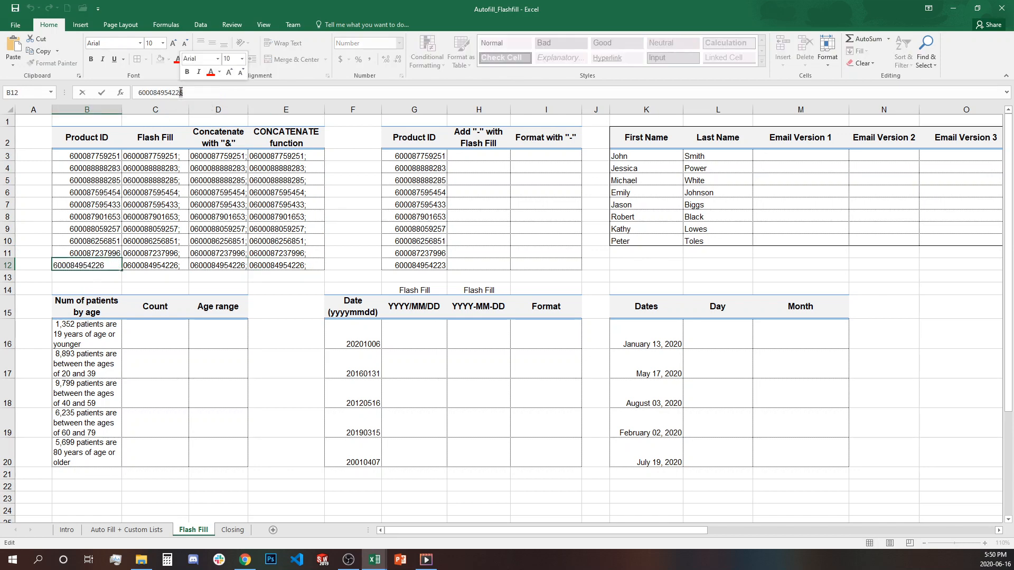
type("7")
key("Return")
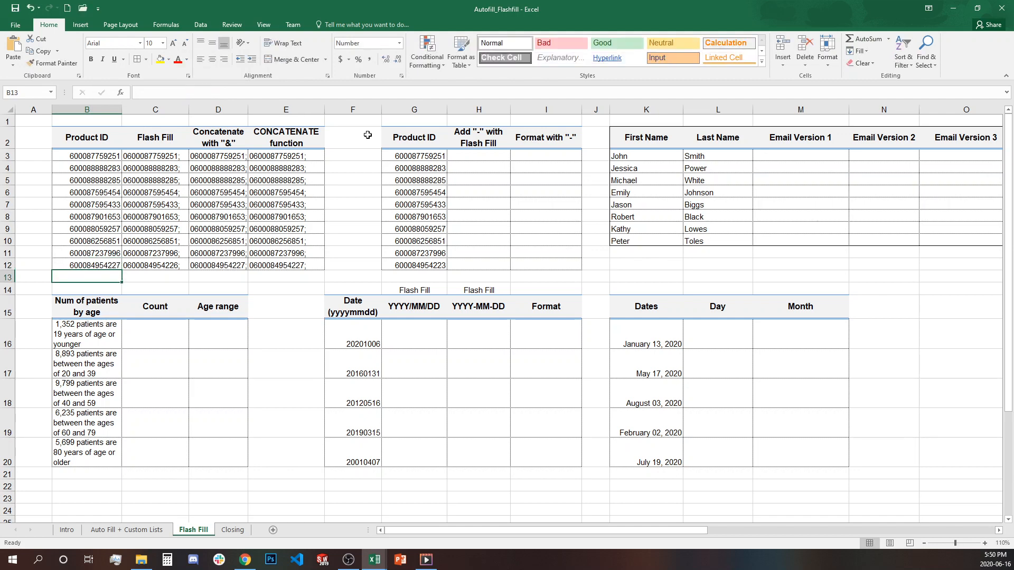
- Confirm D12 and E12 updated to the new ID while Flash Fill's C12 kept the old one
left_click_drag(237, 265, 294, 266)
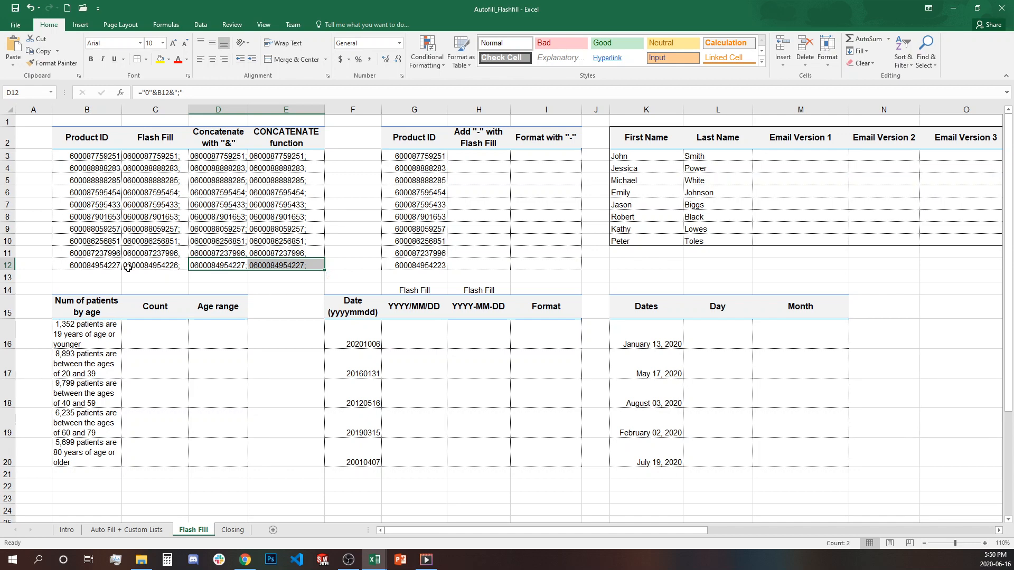
left_click(107, 265)
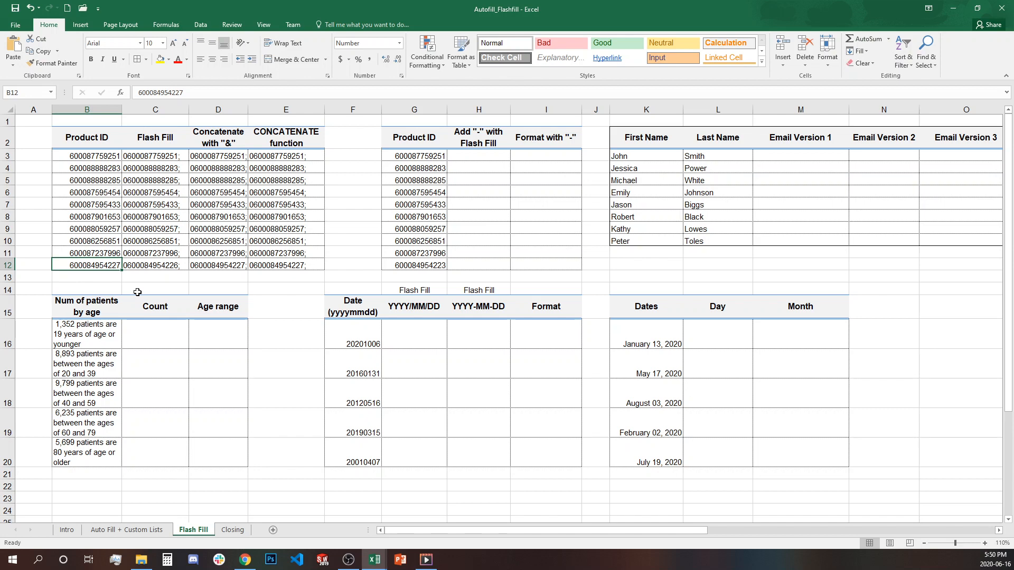
left_click(167, 265)
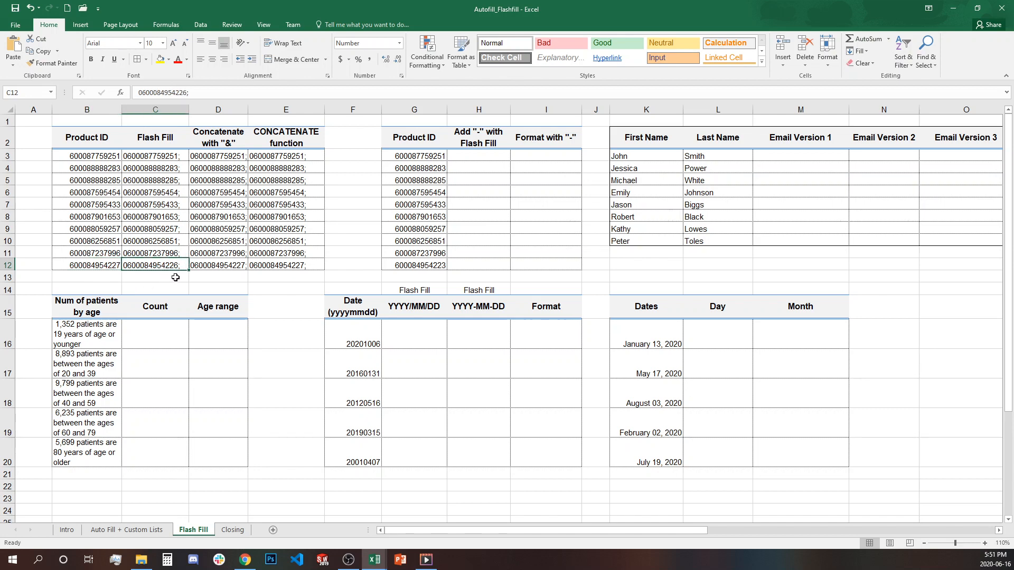
left_click(176, 277)
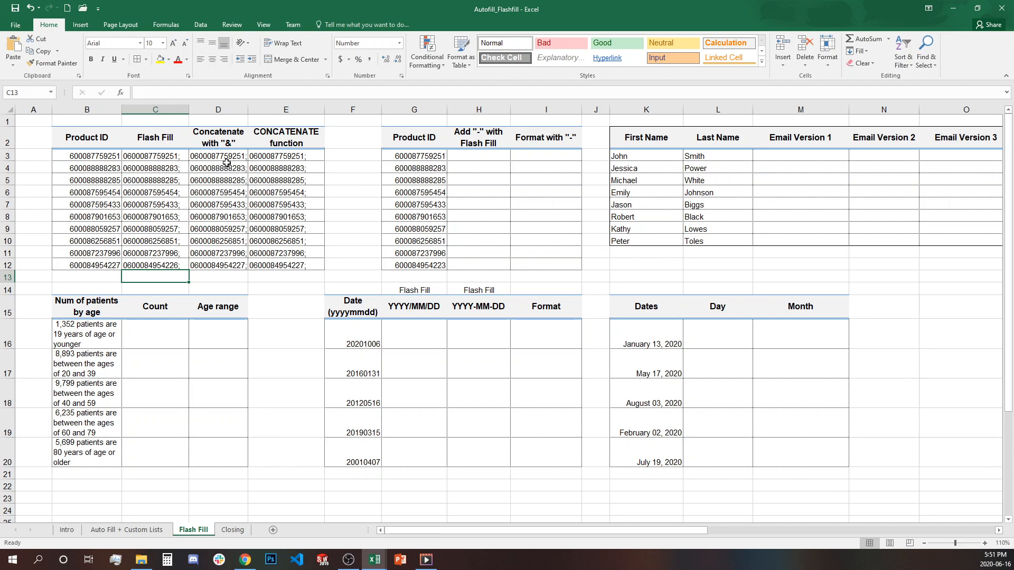
left_click(242, 154)
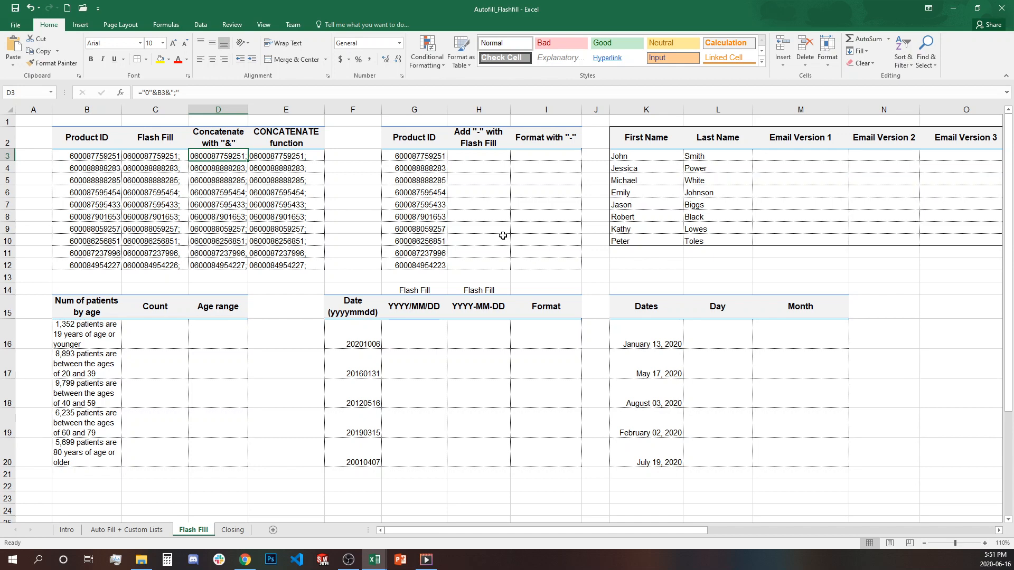
left_click_drag(434, 157, 418, 264)
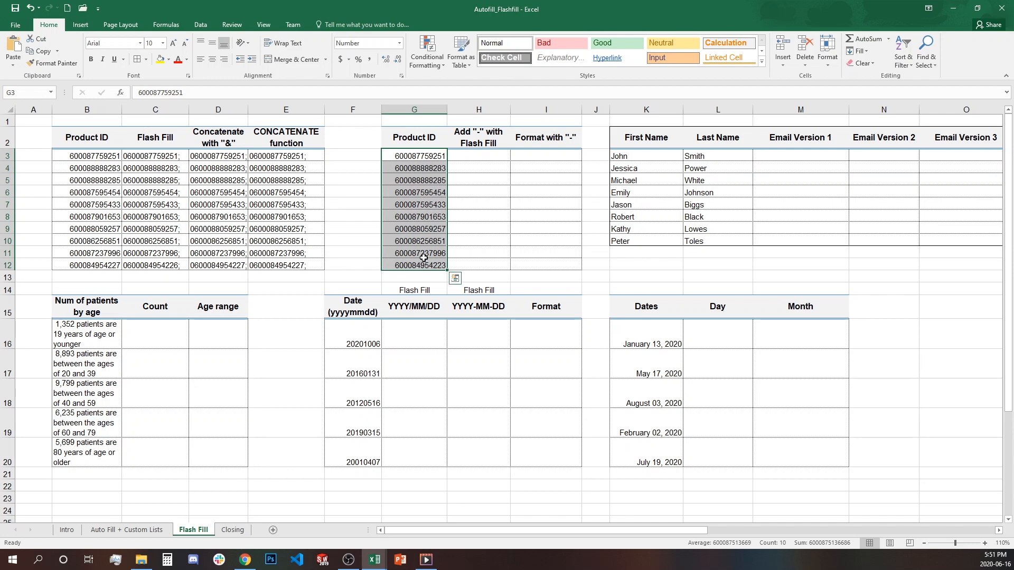
left_click(482, 156)
left_click(436, 157)
key("ctrl+c")
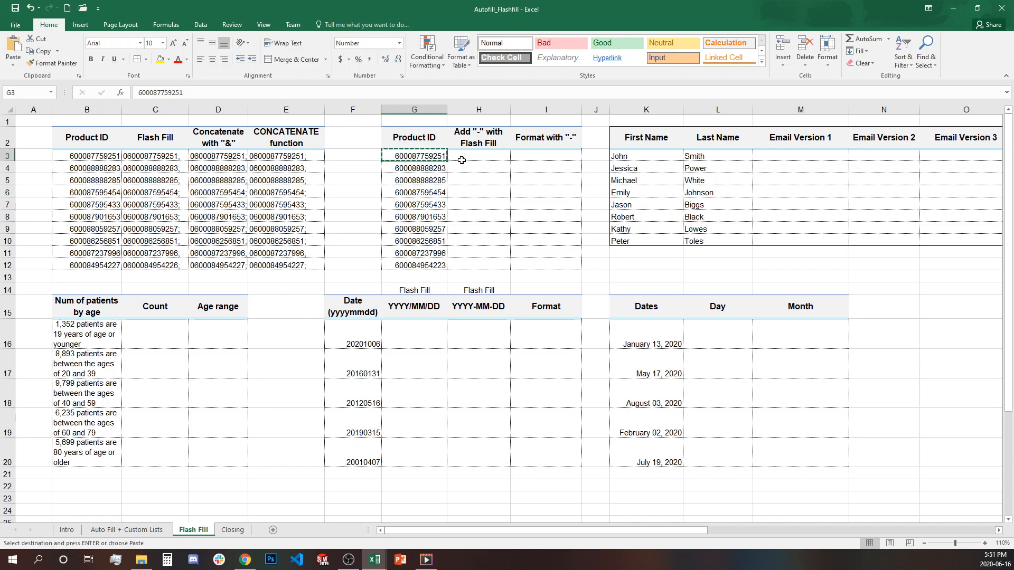
left_click(465, 158)
key("ctrl+v")
double_click(474, 156)
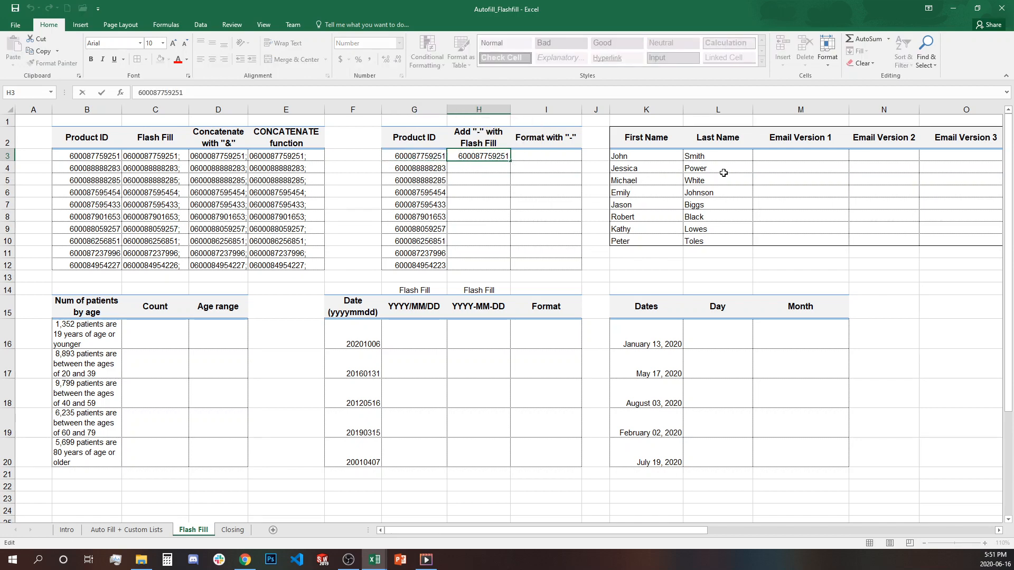
type("-")
key("Return")
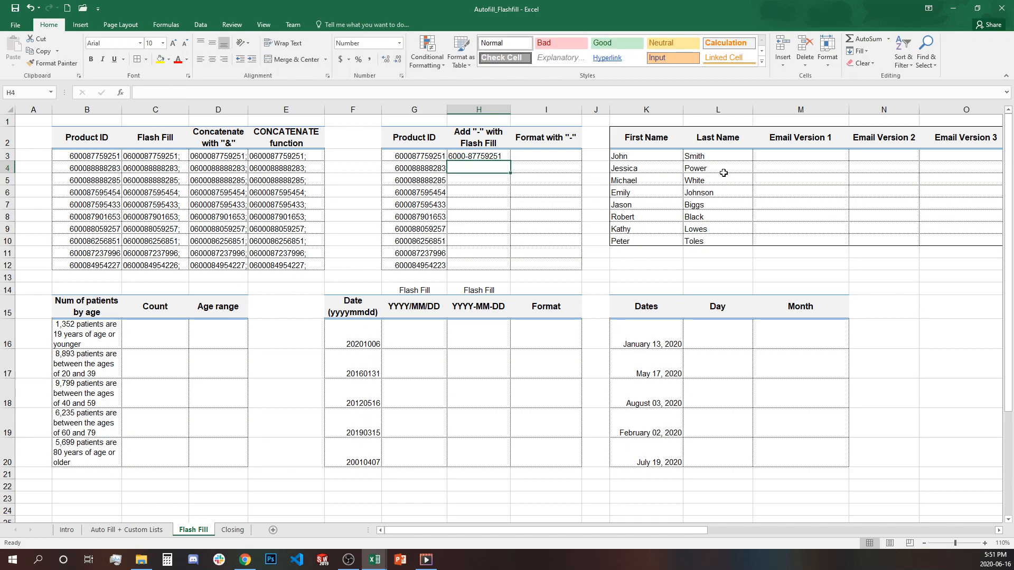
- Flash Fill the hyphen pattern down H4:H12 and check the results against column G
key("ctrl+e")
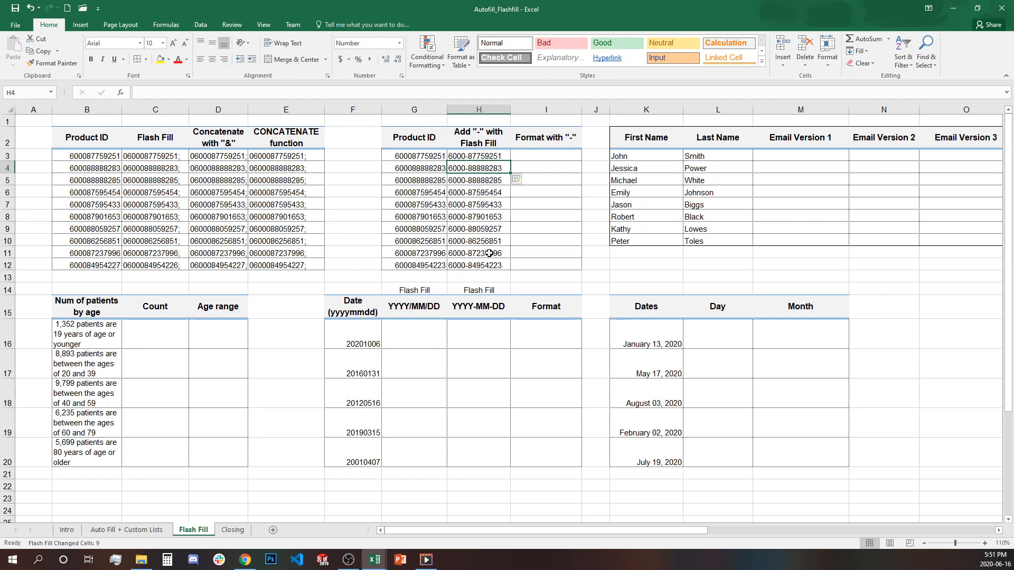
left_click(502, 158)
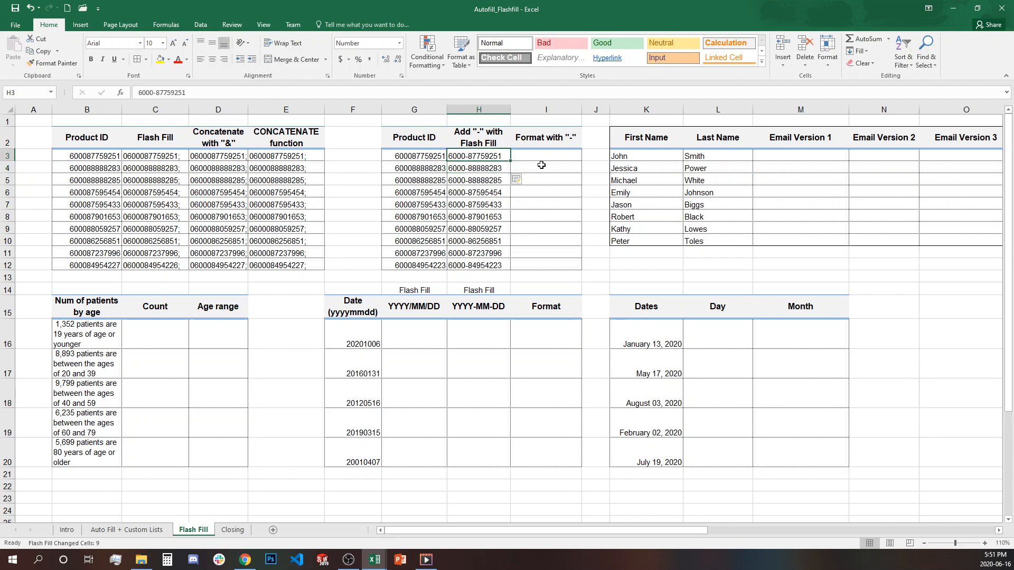
left_click(541, 165)
left_click_drag(438, 157, 424, 262)
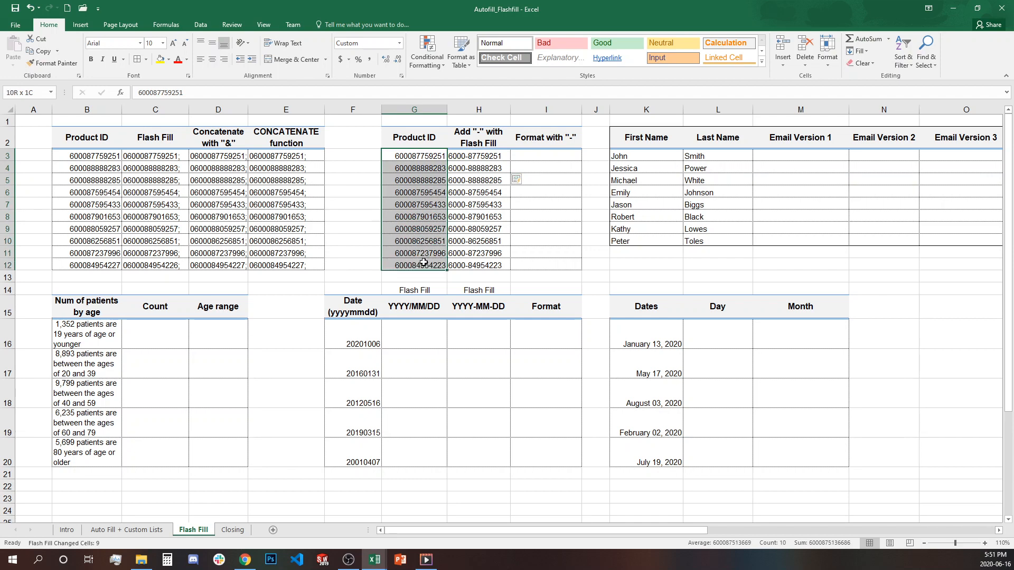
left_click(455, 261)
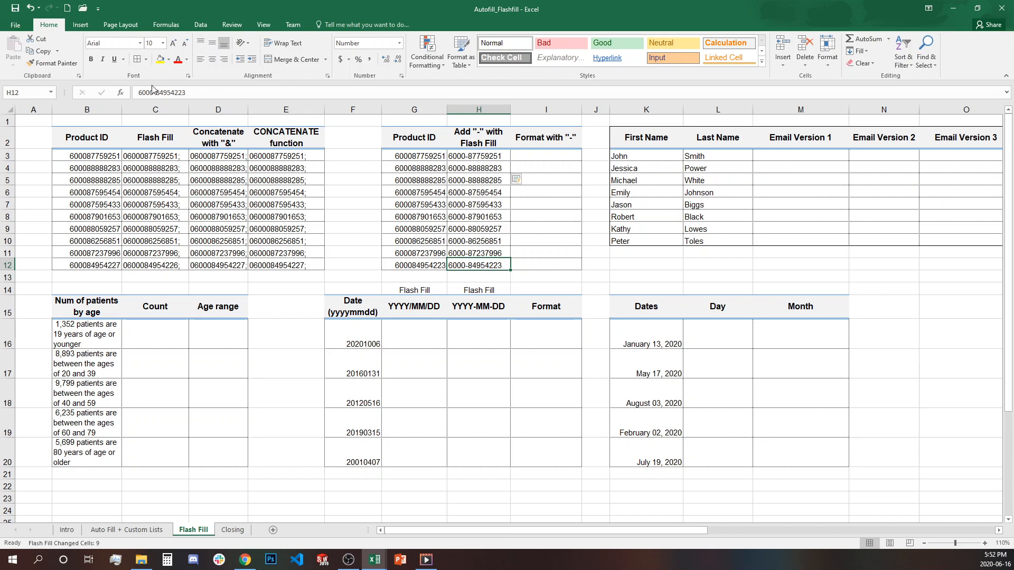
- Copy the Product IDs G3:G12 into the Format with "-" column starting at I3
left_click(432, 158)
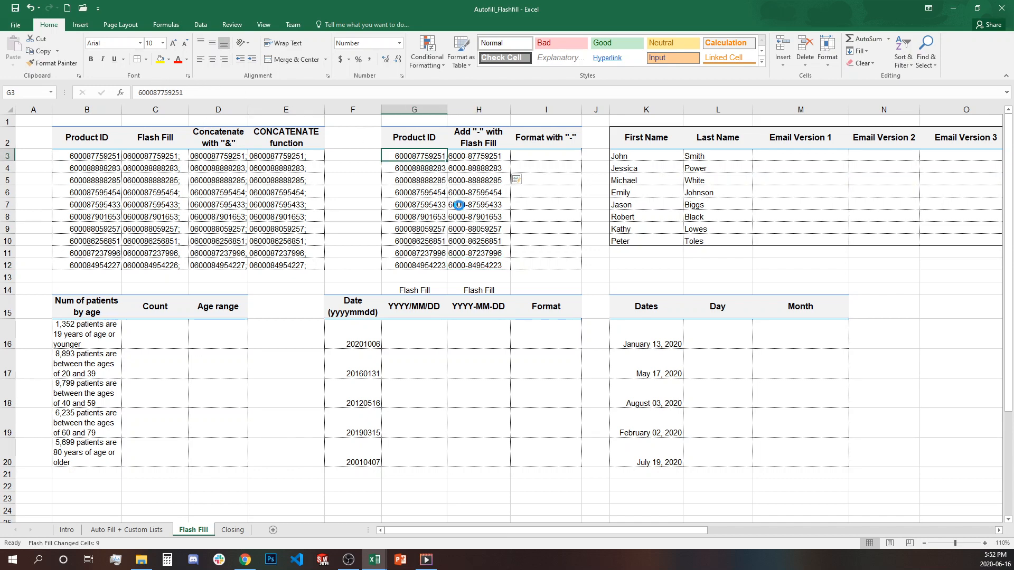
key("ctrl+c")
left_click_drag(423, 157, 423, 266)
key("ctrl+c")
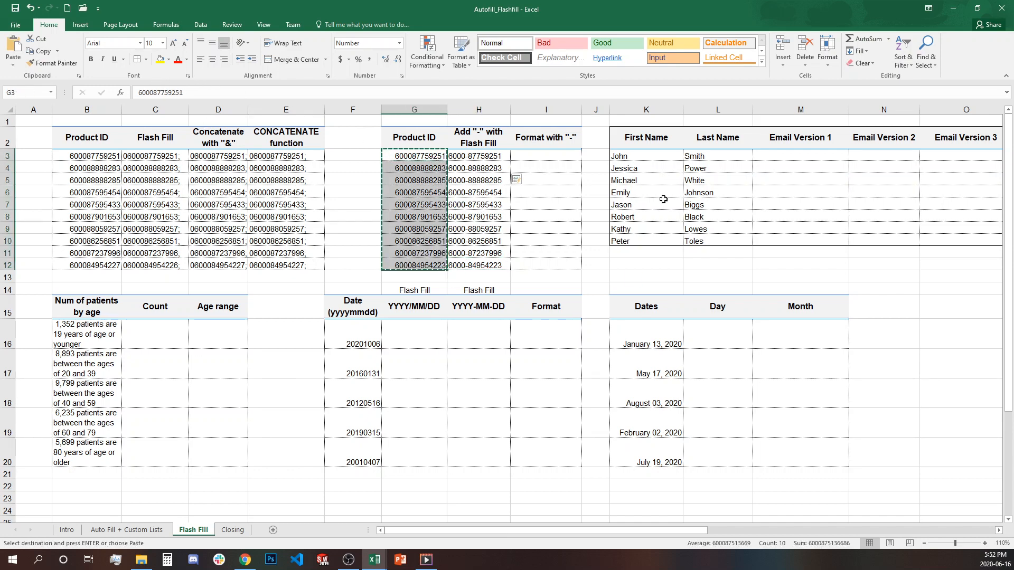
left_click(568, 152)
key("ctrl+v")
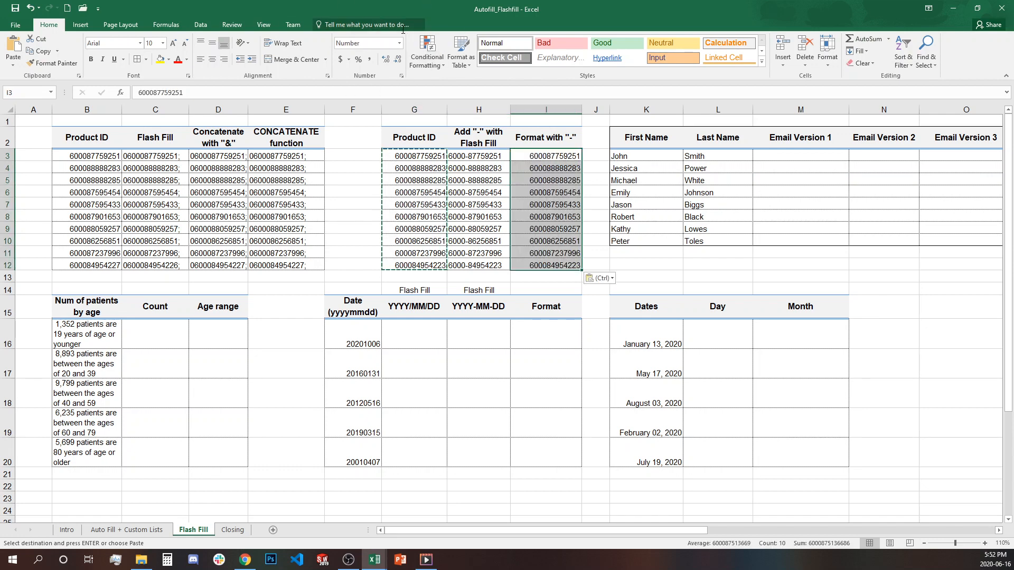
left_click(402, 75)
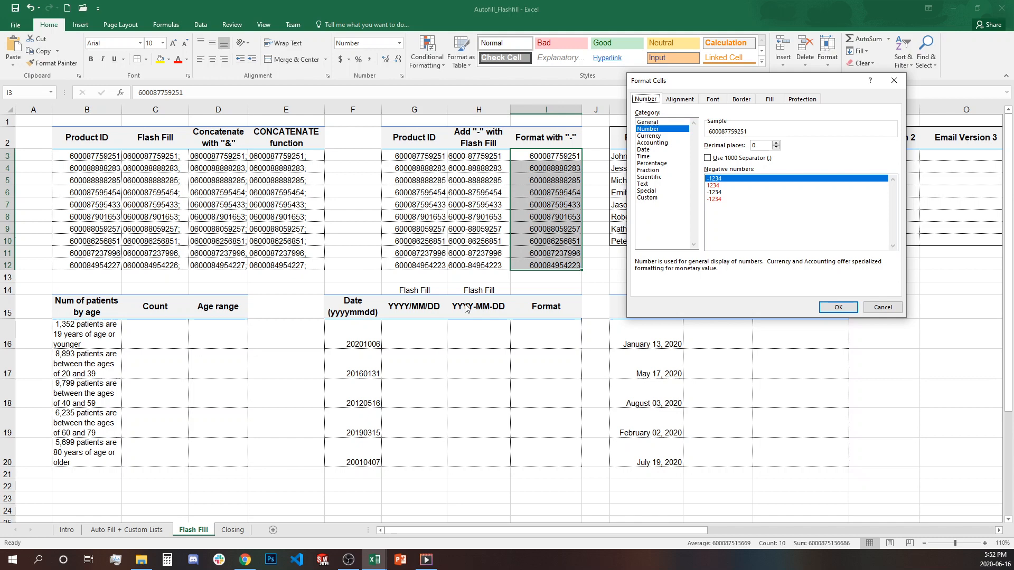
left_click(647, 198)
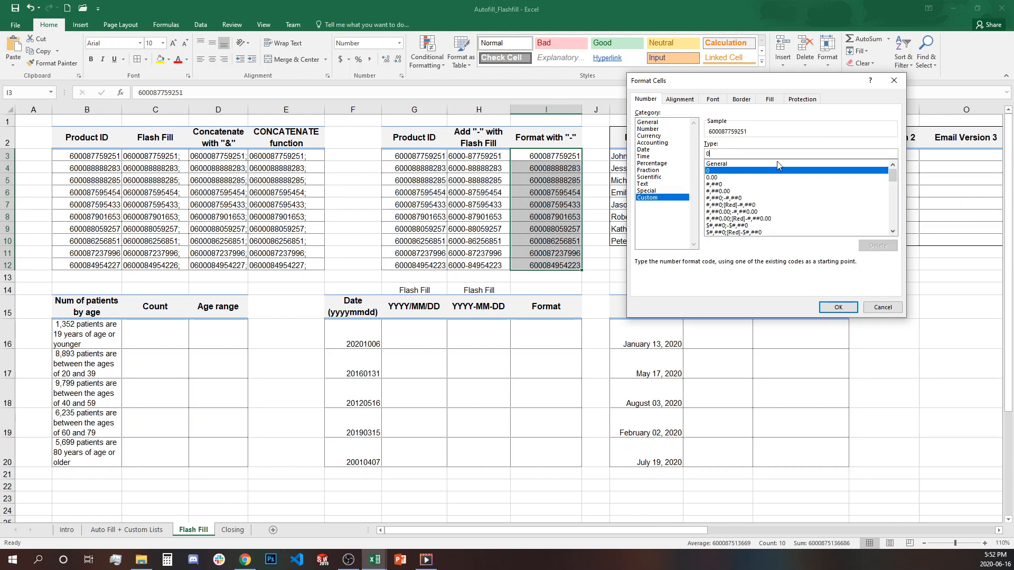
type("000-")
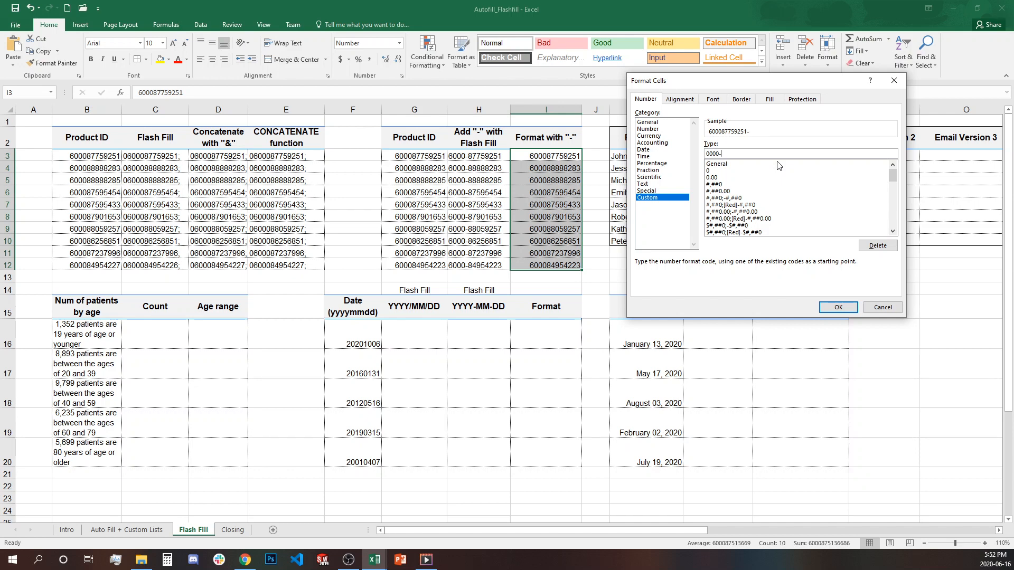
type("00000000")
left_click(856, 308)
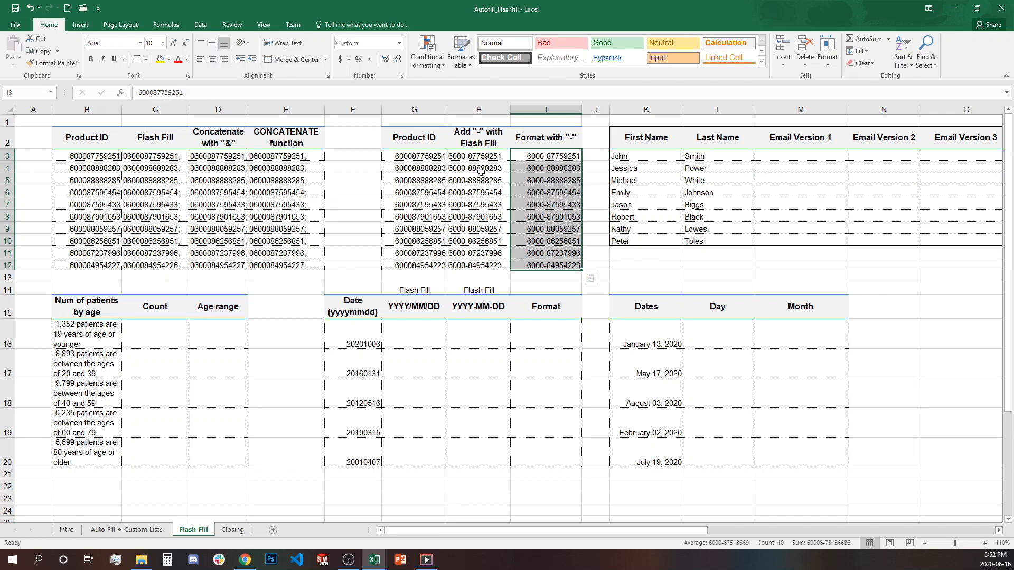
left_click(546, 166)
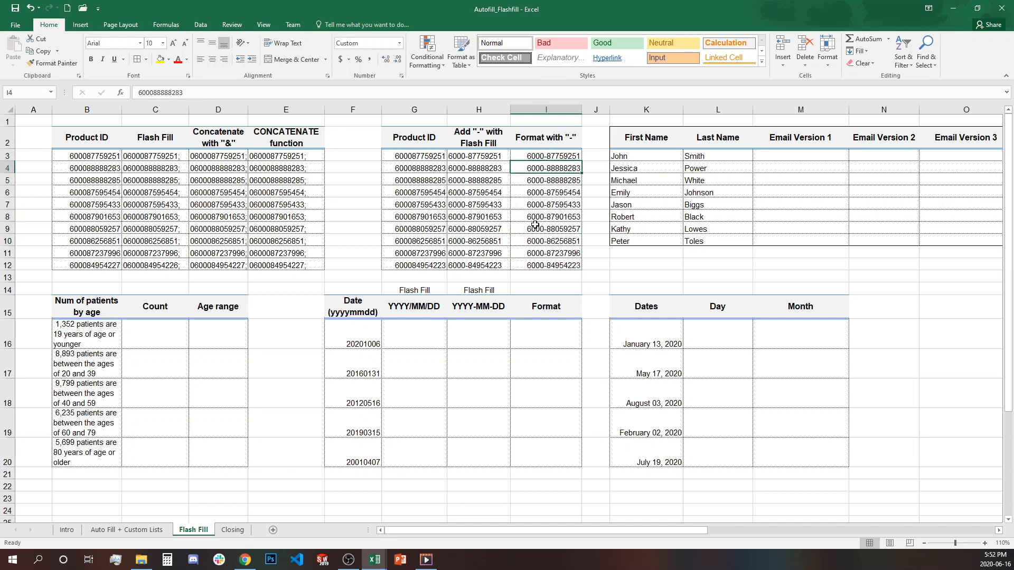
left_click(535, 225)
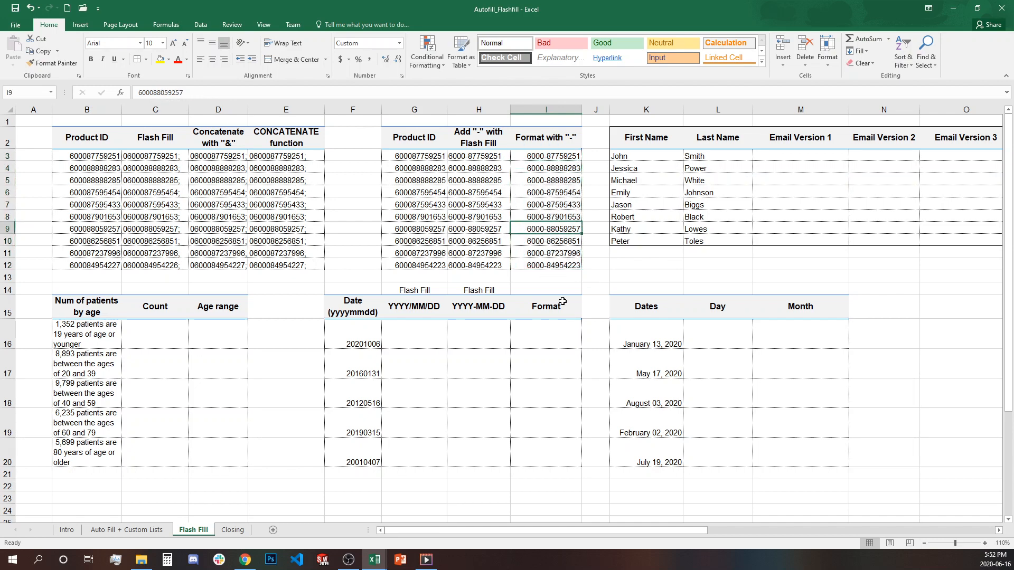
left_click(629, 275)
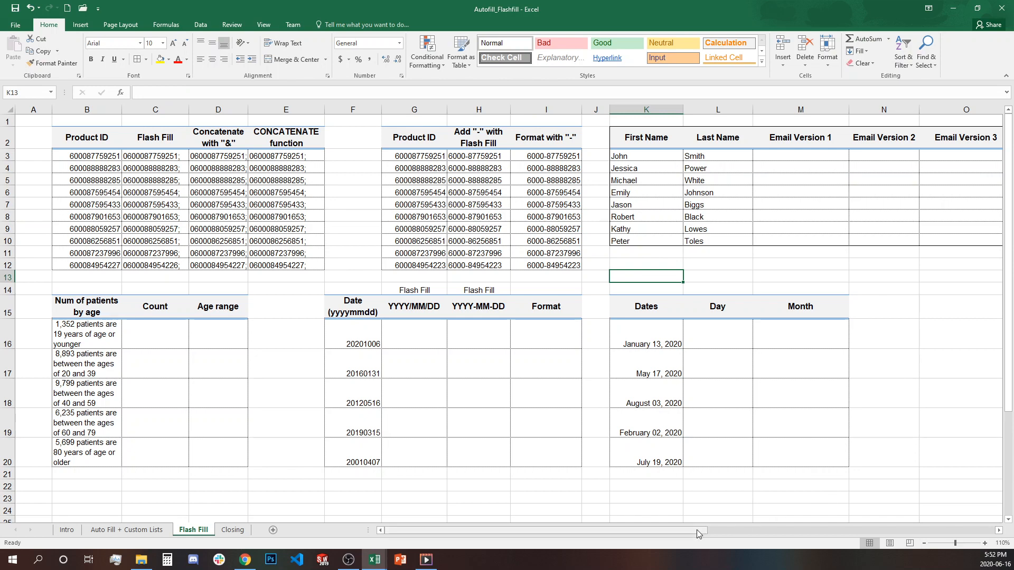
left_click_drag(696, 530, 805, 530)
left_click(342, 191)
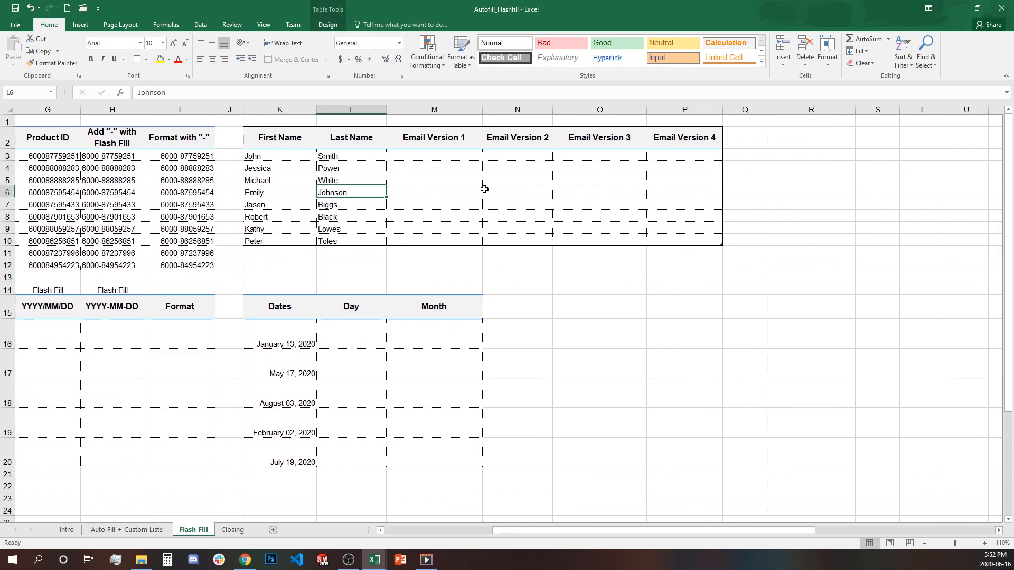
left_click(430, 154)
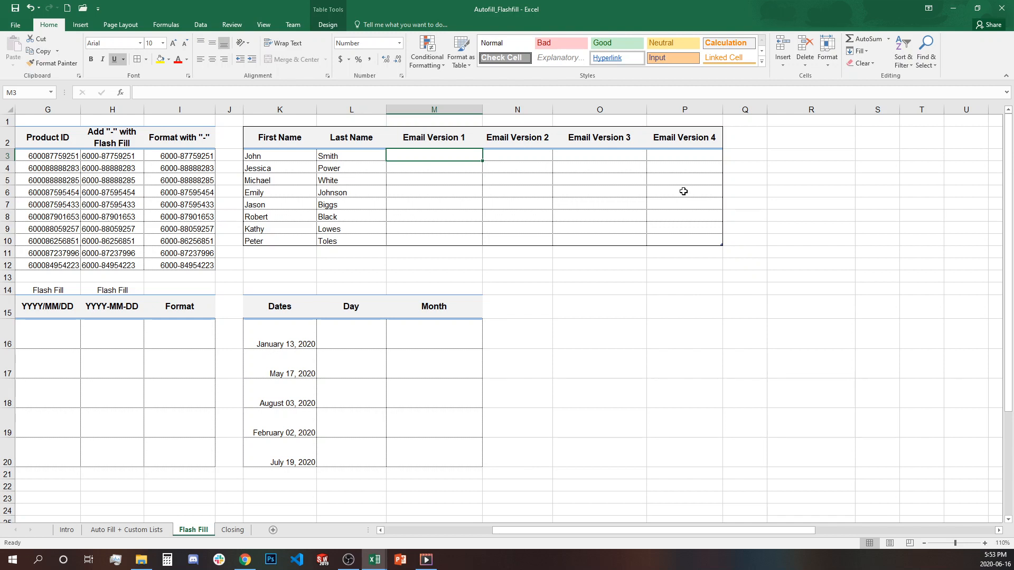
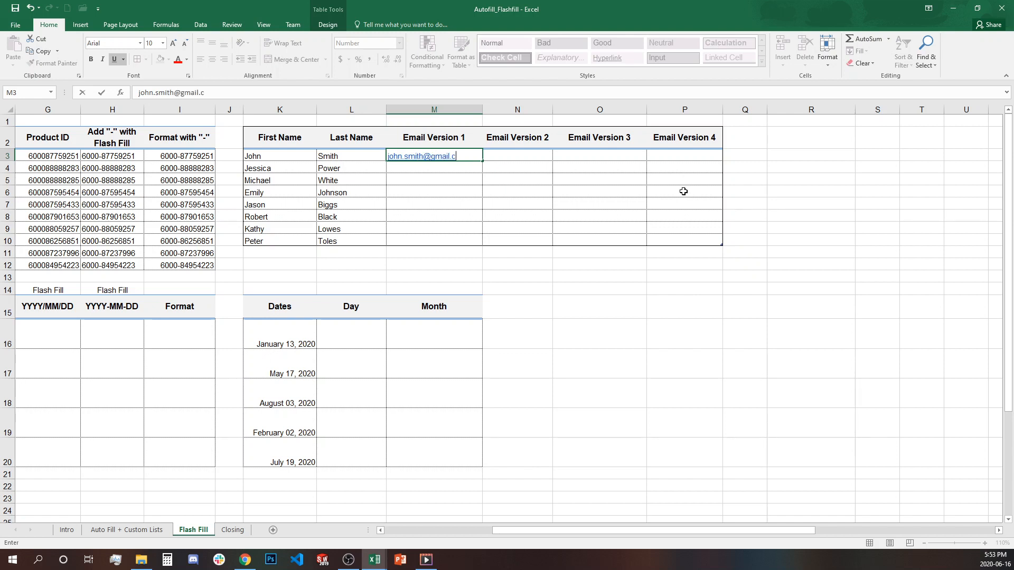
key("Return")
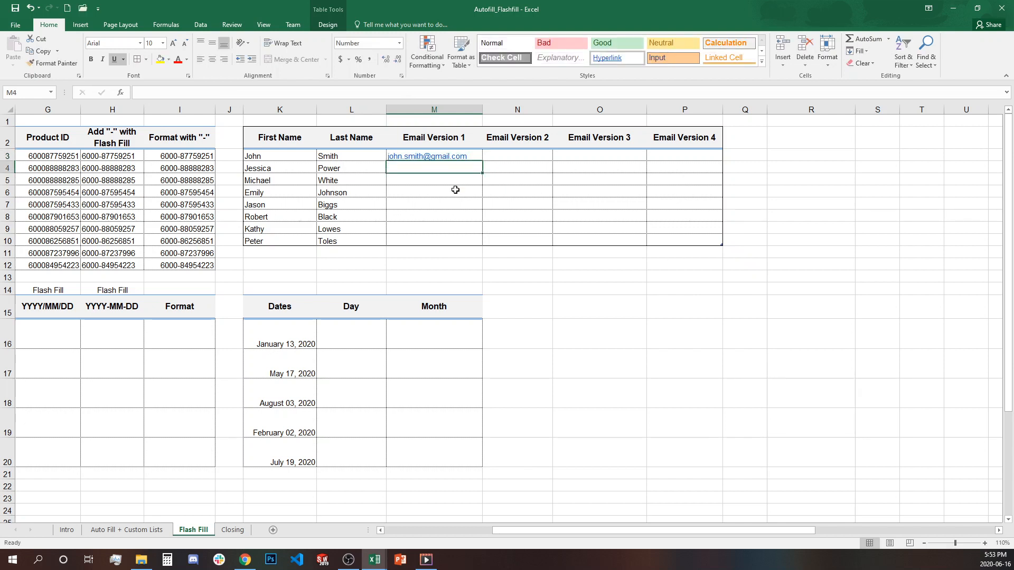
key("ctrl+e")
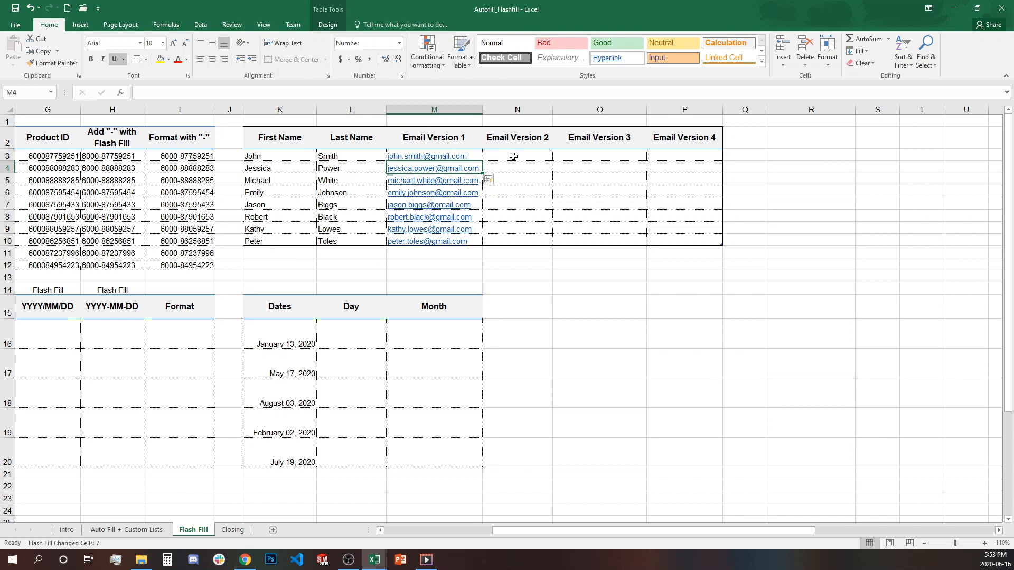
left_click(514, 156)
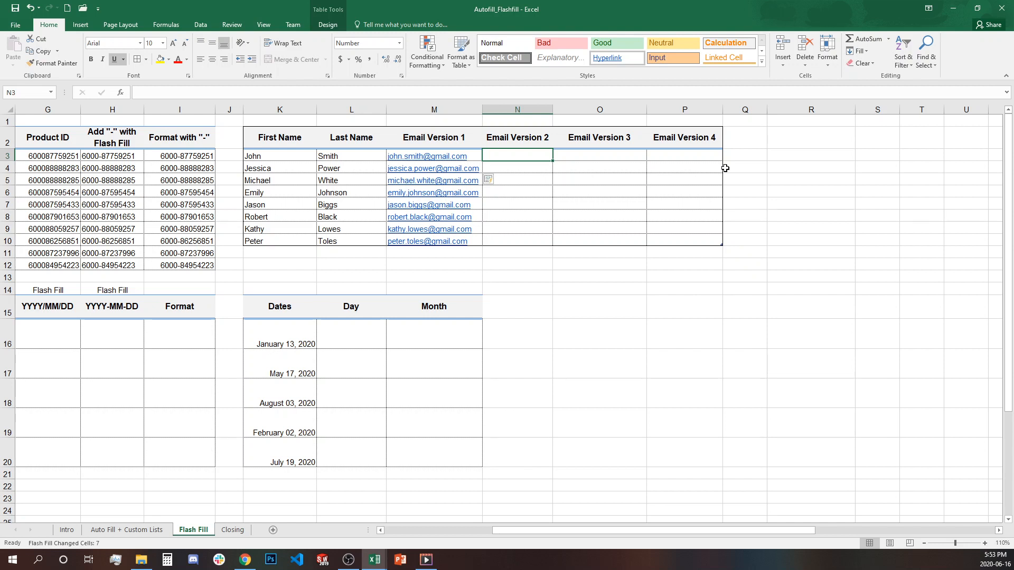
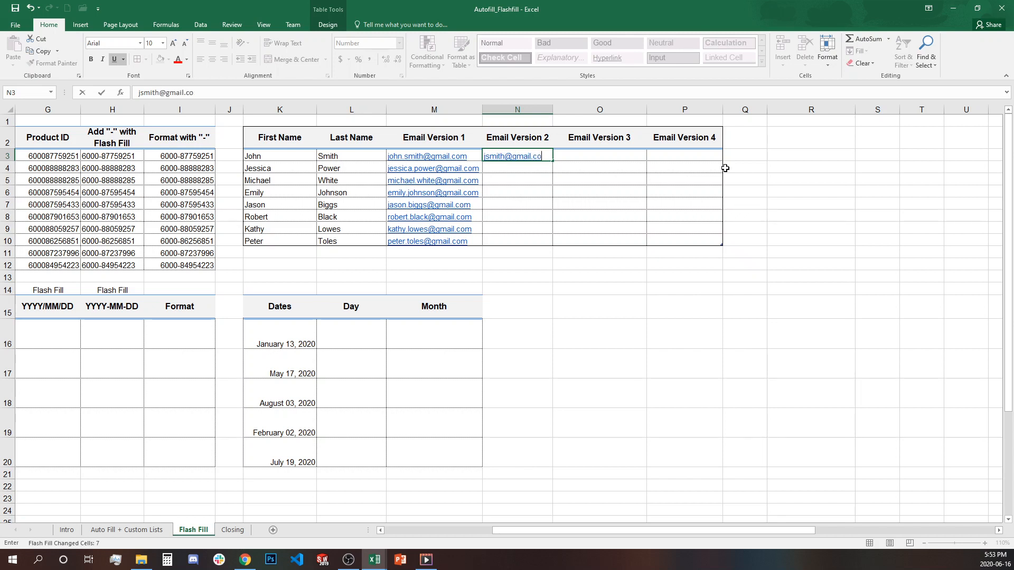
left_click(530, 179)
left_click(544, 157)
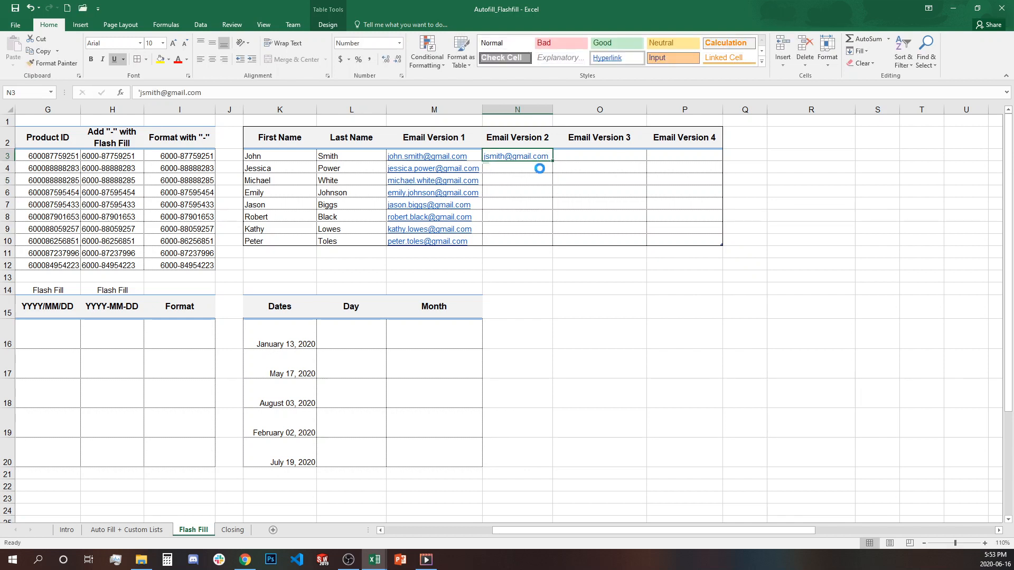
left_click(538, 169)
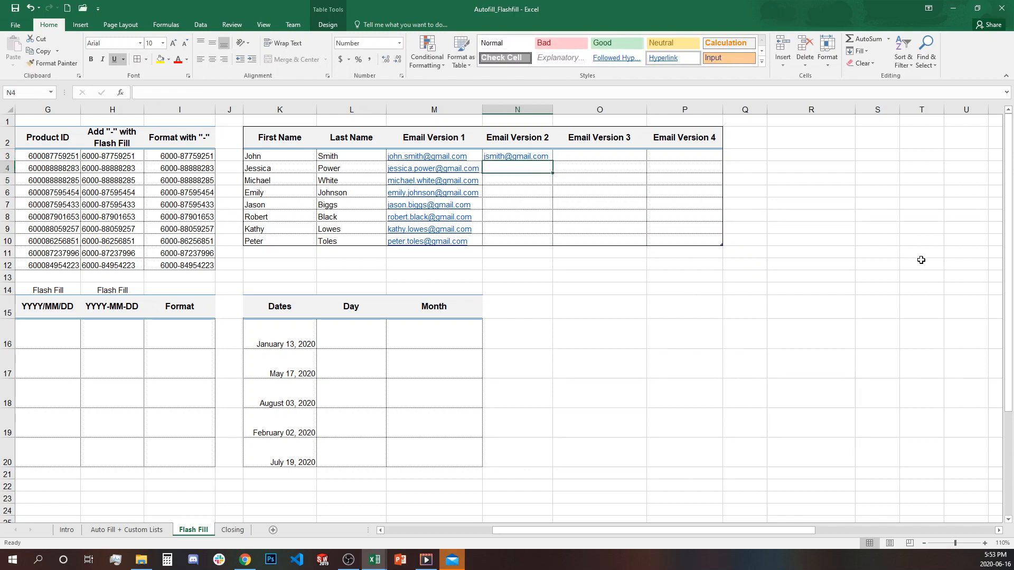
key("ctrl+e")
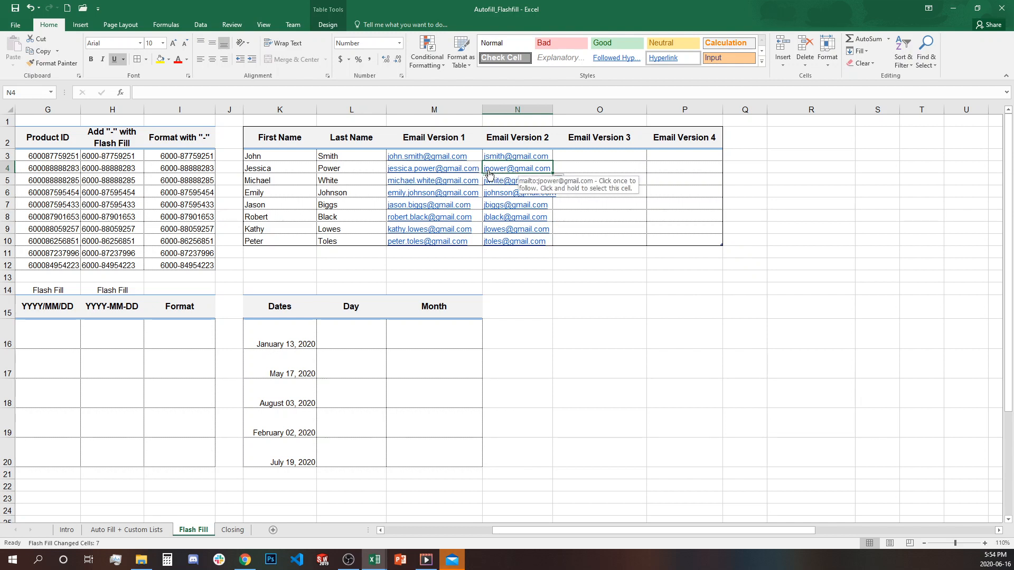
- Correct N5's wrong initial to 'm' so Flash Fill fixes the all-j pattern for every row
mouse_move(490, 182)
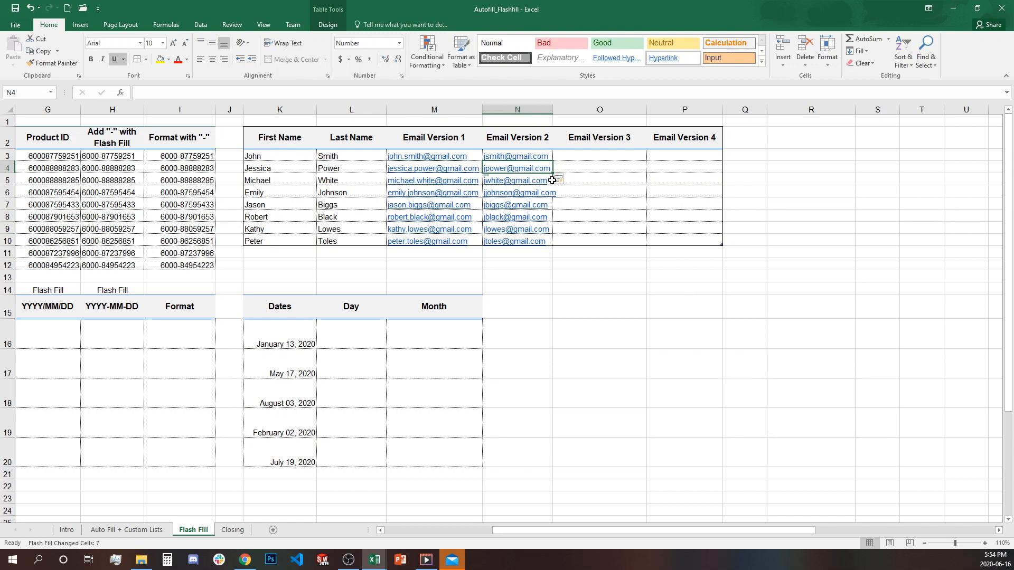
left_click(588, 178)
key("Left")
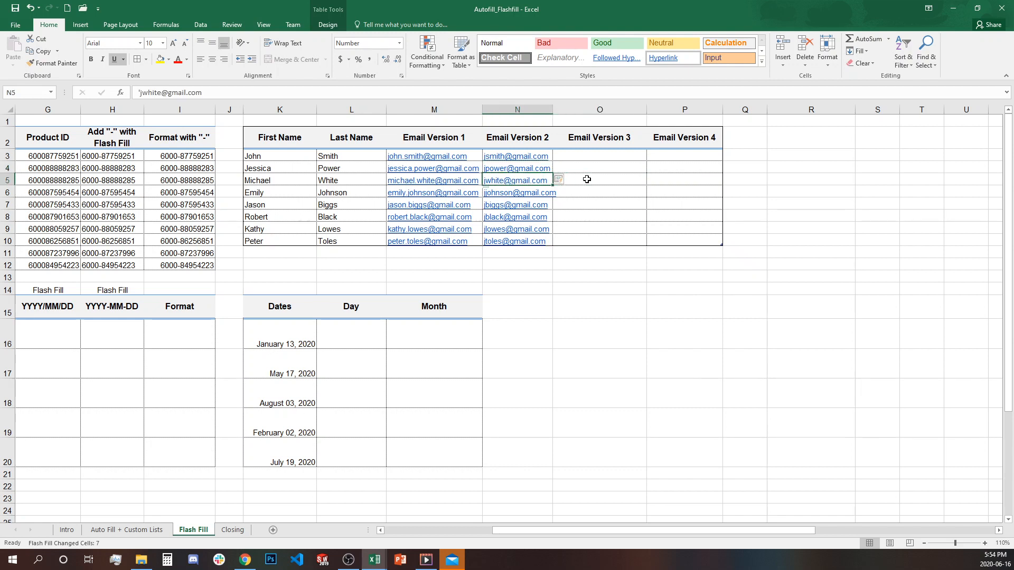
left_click(141, 93)
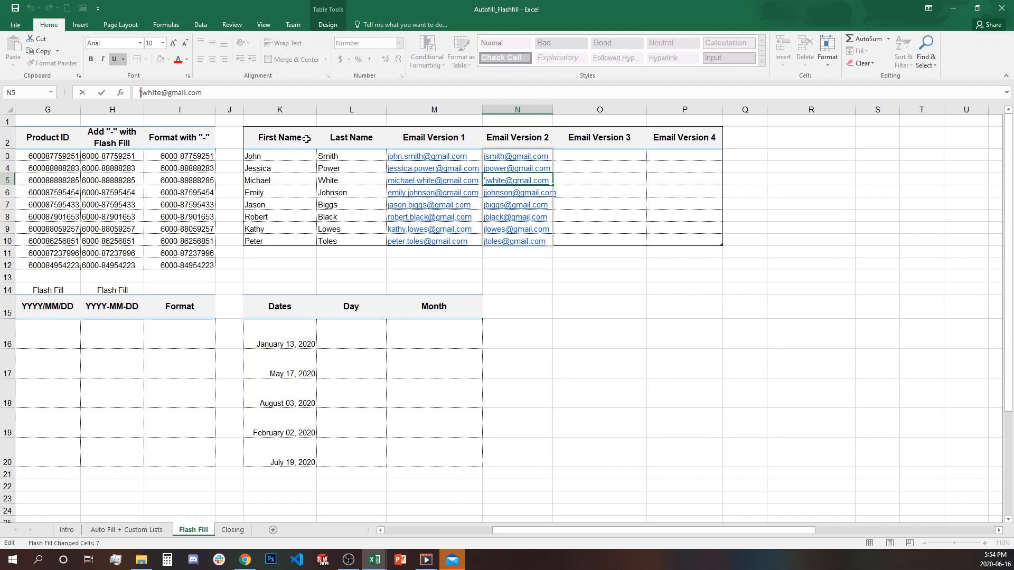
key("Delete")
type("m")
key("Return")
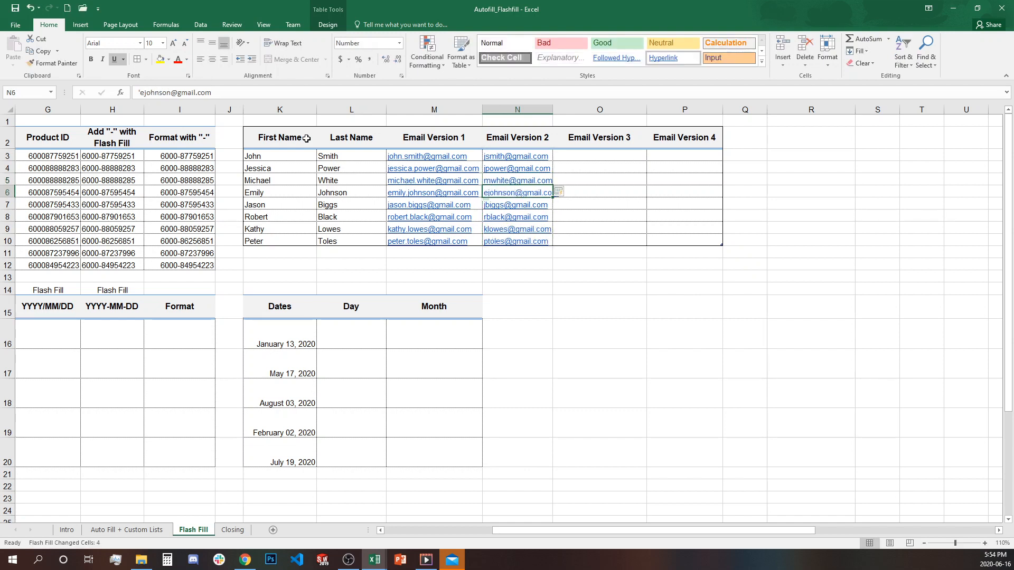
key("Up")
key("Down")
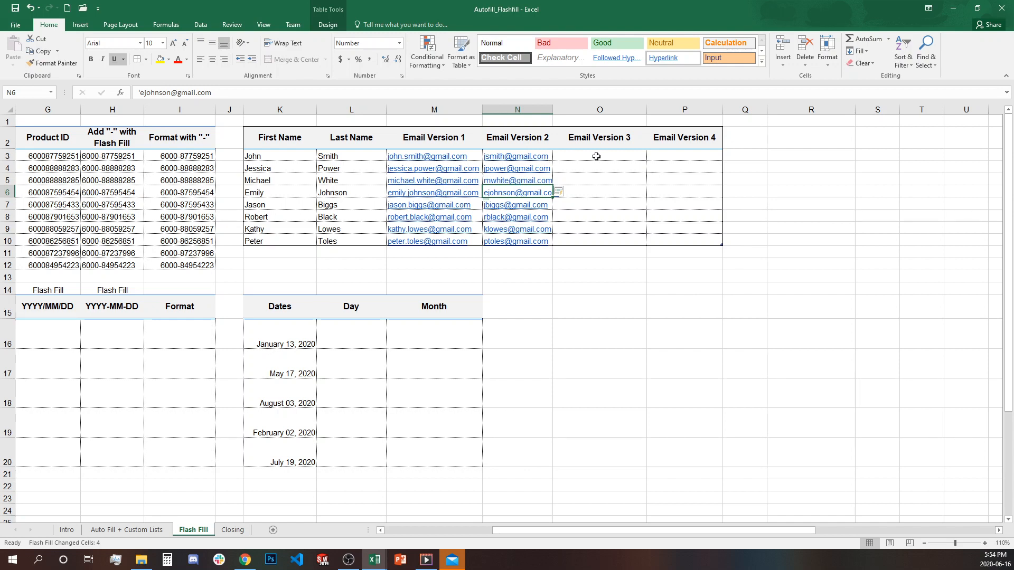
left_click(597, 156)
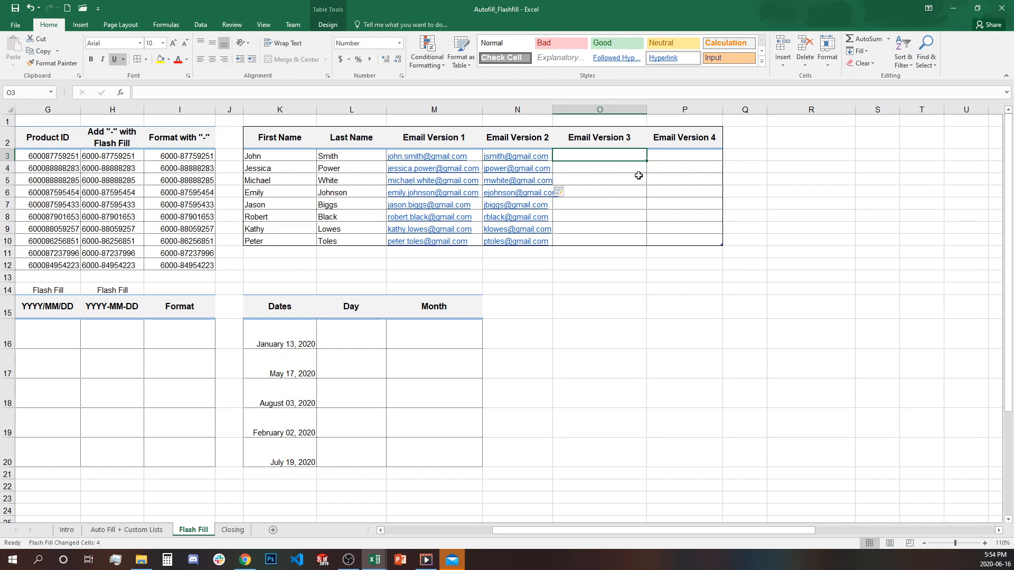
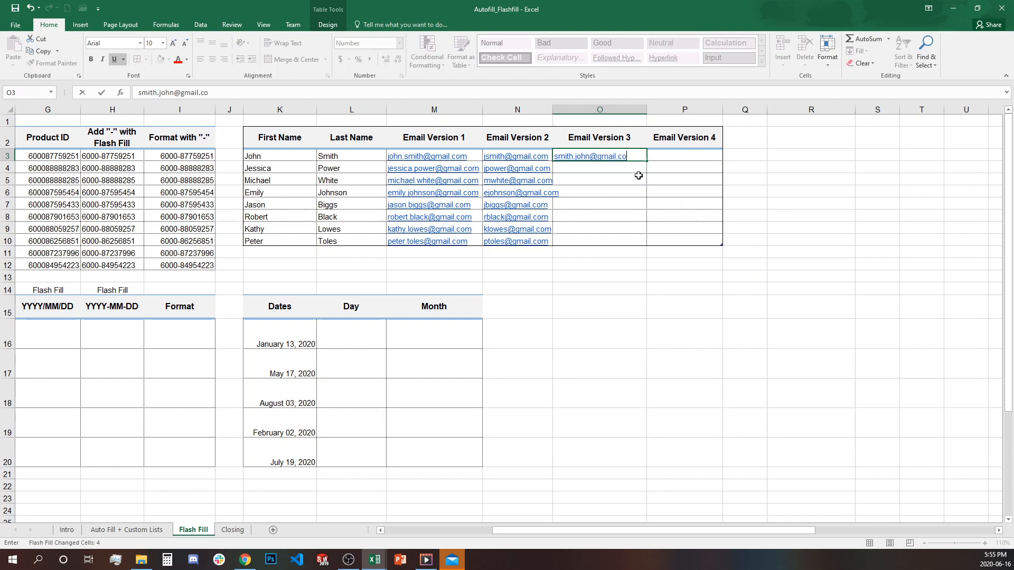
key("Return")
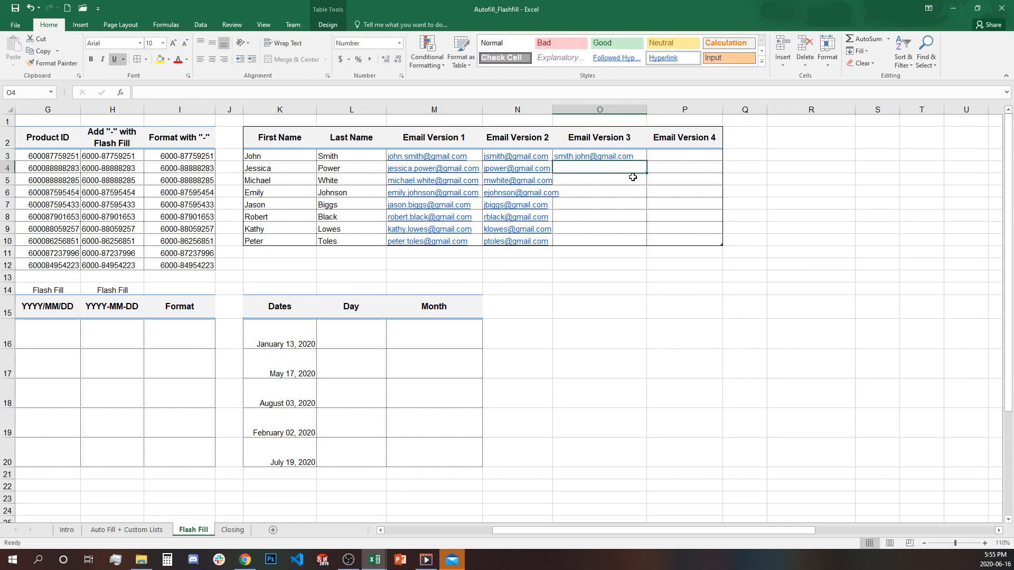
key("ctrl+e")
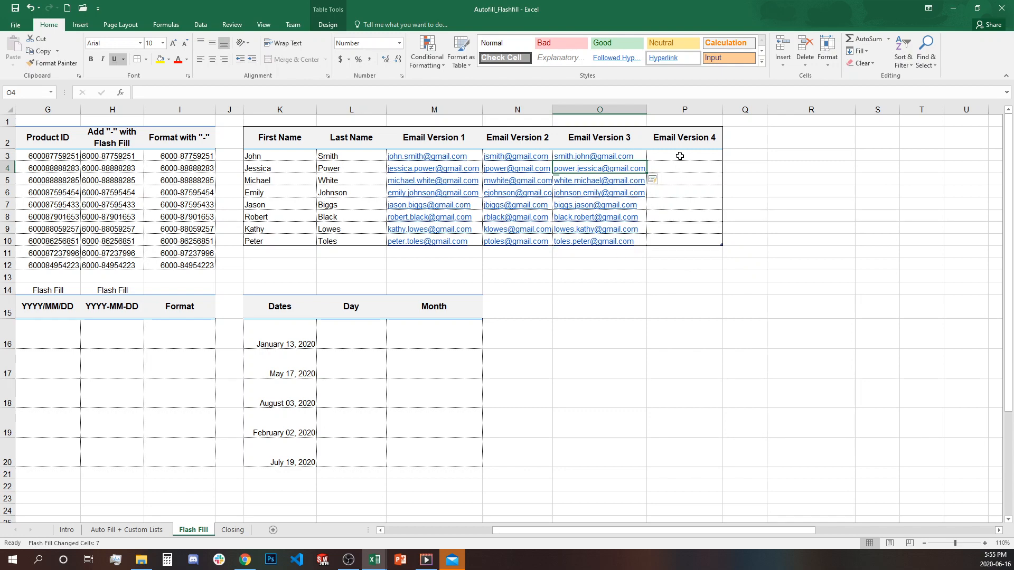
left_click(680, 156)
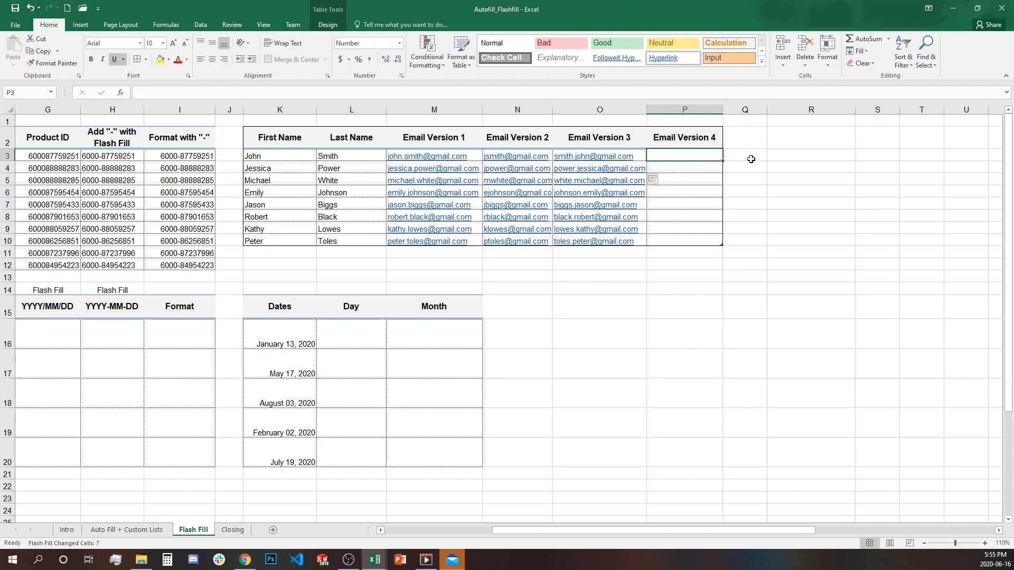
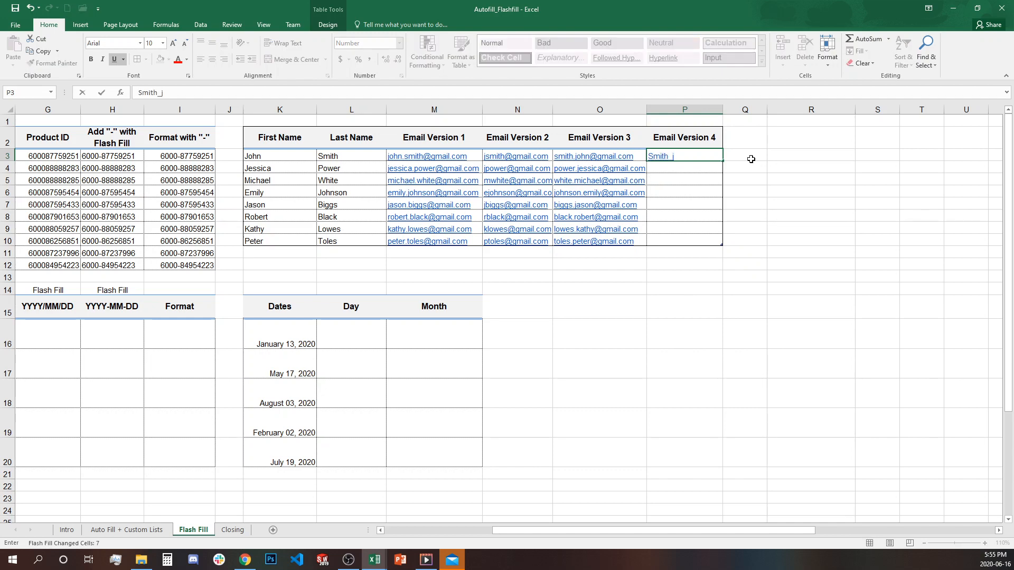
key("Return")
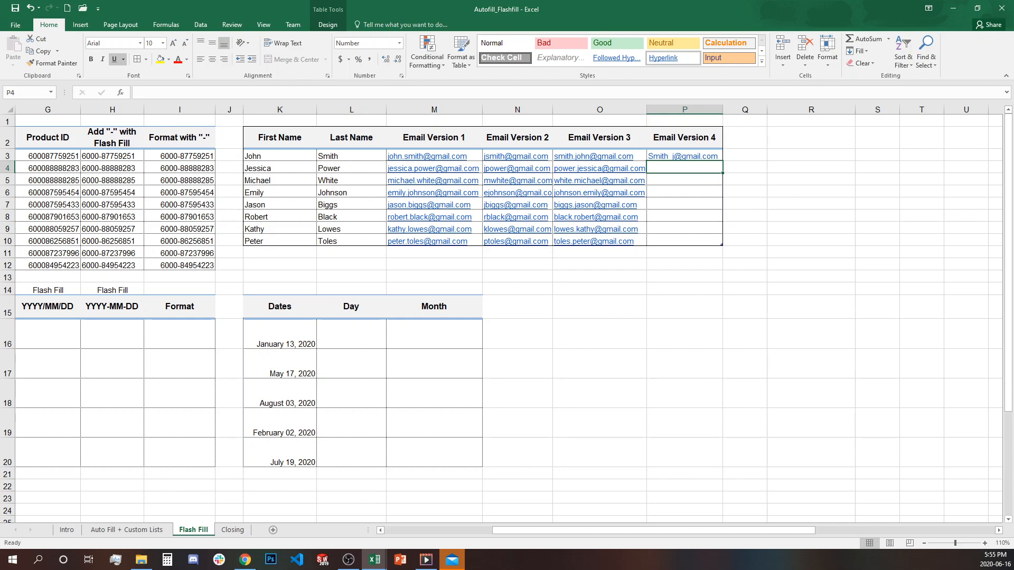
key("ctrl+e")
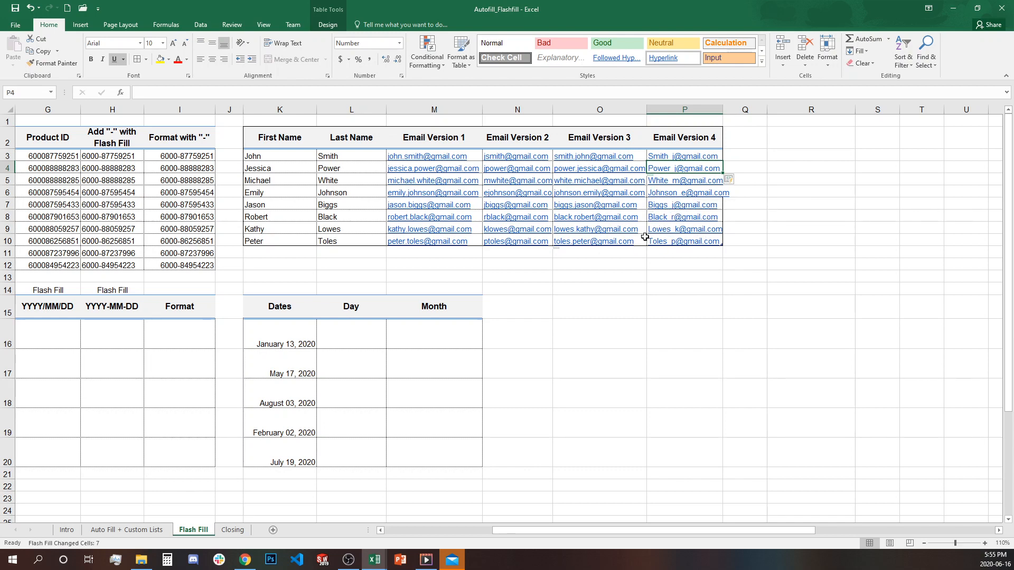
- Widen column P so the Email Version 4 addresses fit
left_click(676, 274)
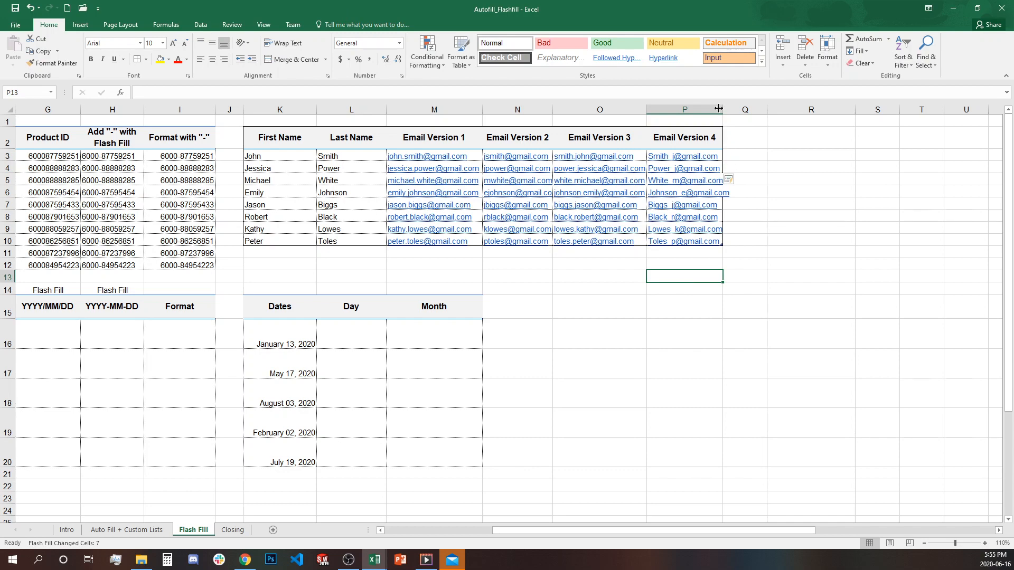
left_click_drag(719, 109, 749, 108)
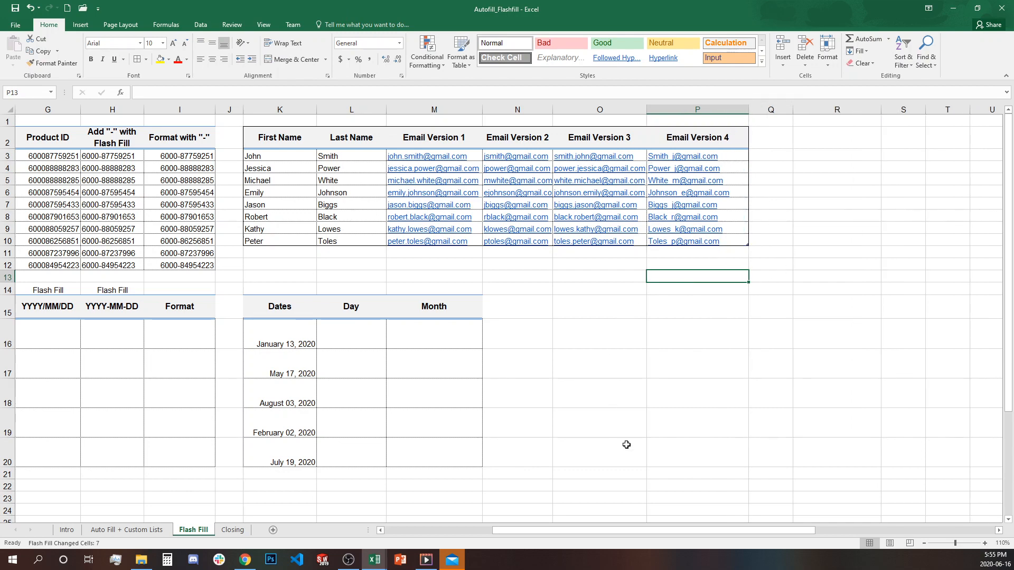
left_click_drag(592, 531, 470, 530)
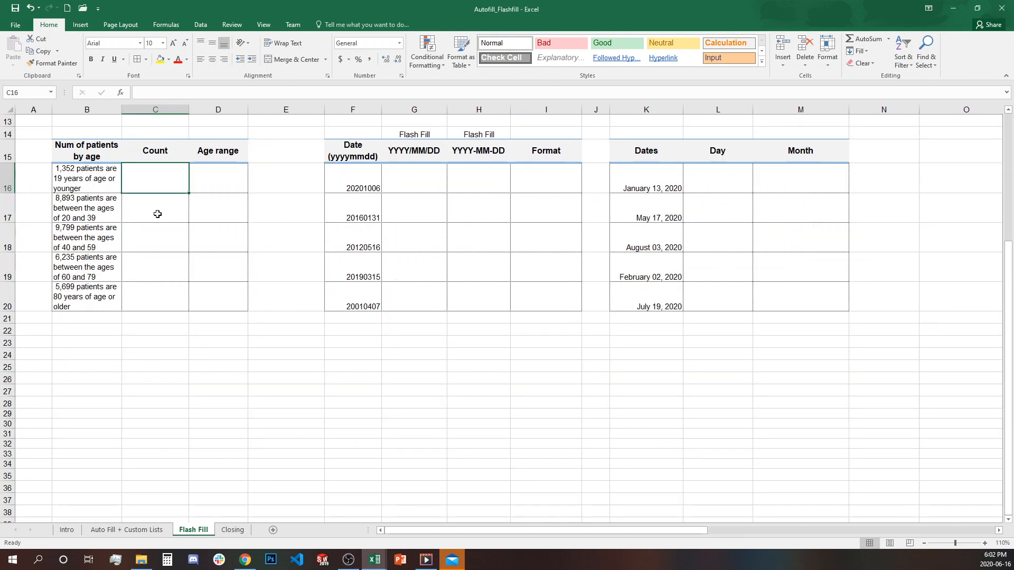
- Enter 1352 in C16 and Flash Fill the remaining patient counts from the descriptions
left_click(88, 171)
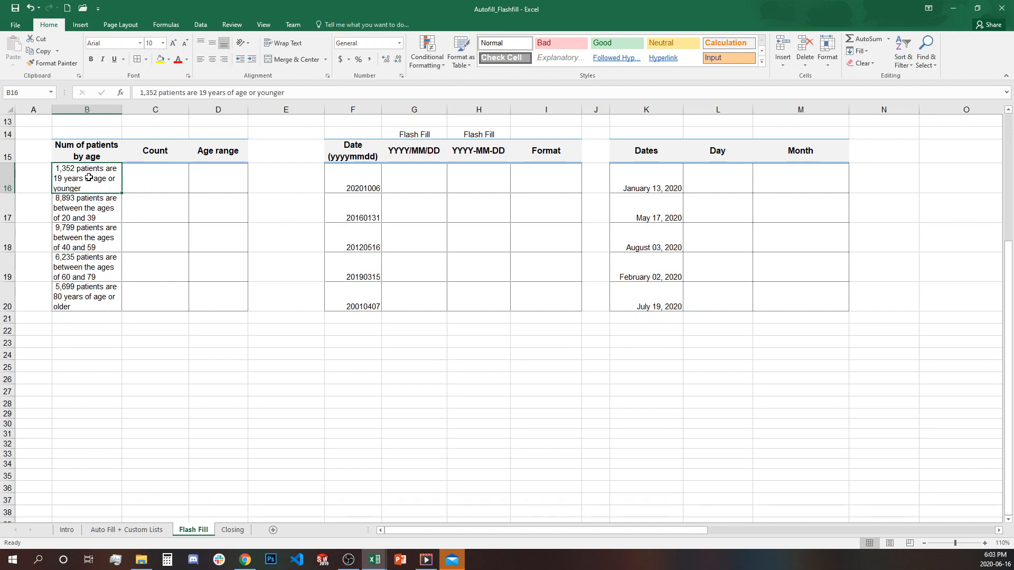
left_click(100, 217)
left_click(94, 260)
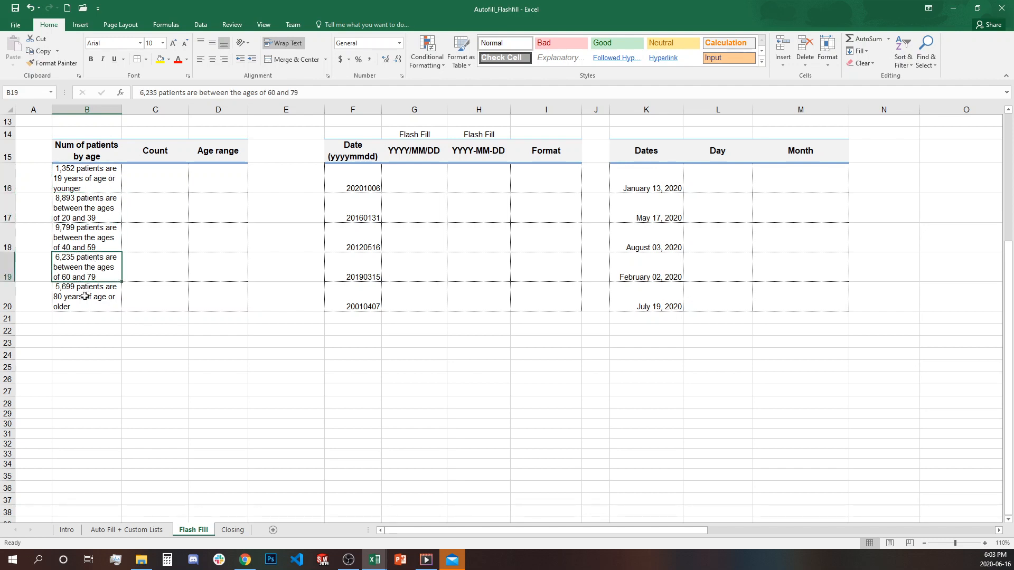
left_click(172, 175)
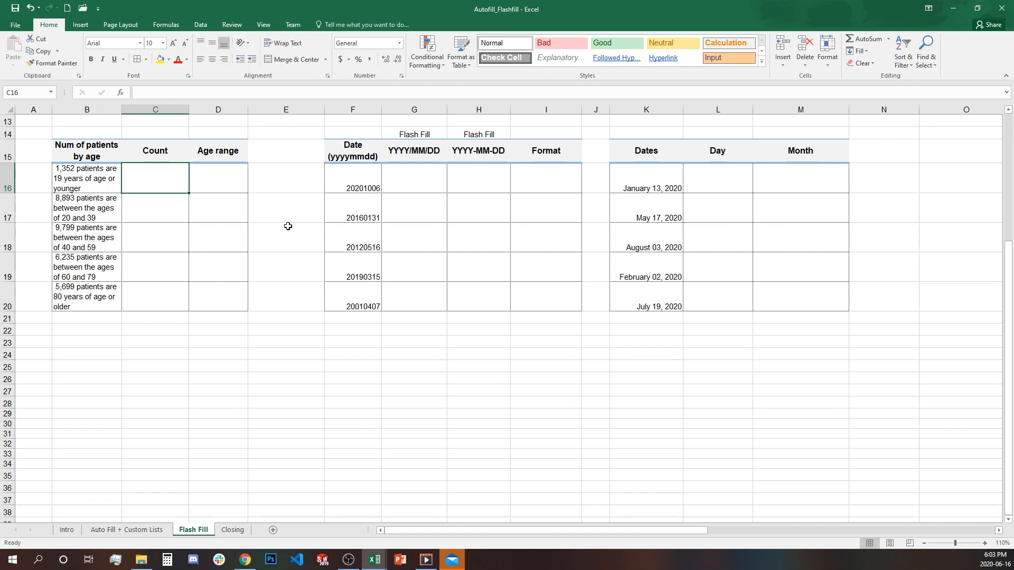
type("1352")
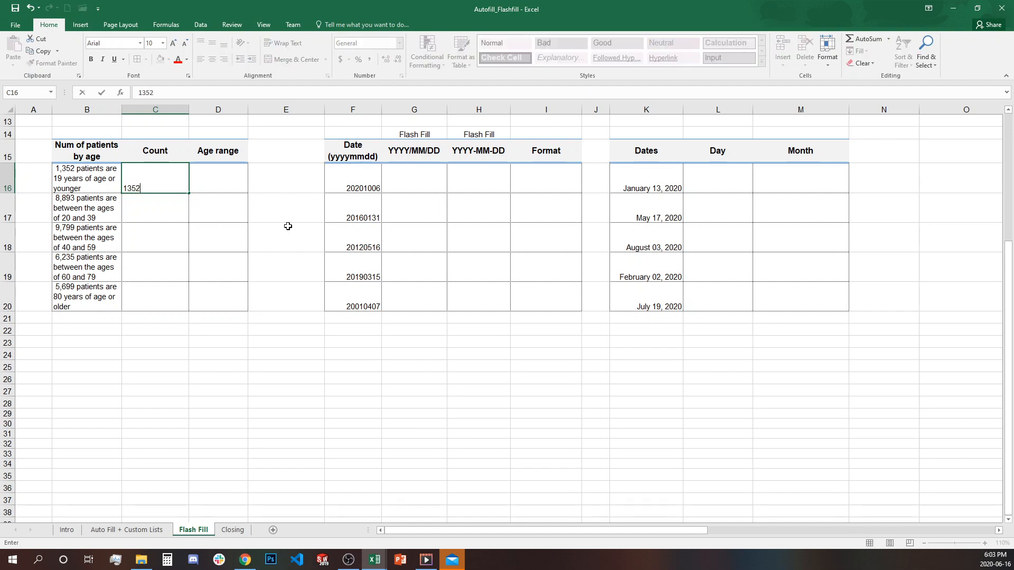
key("Return")
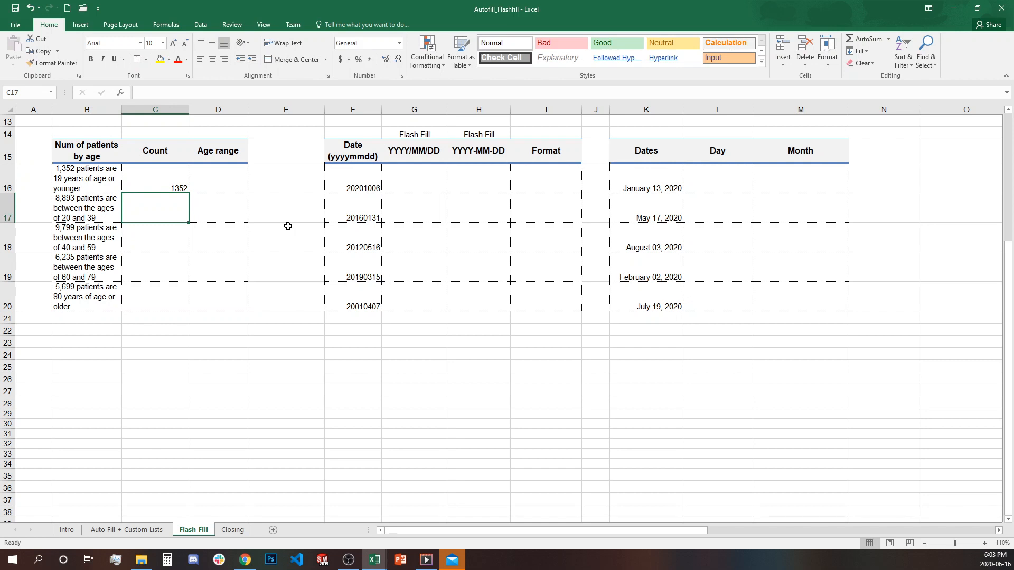
key("ctrl+e")
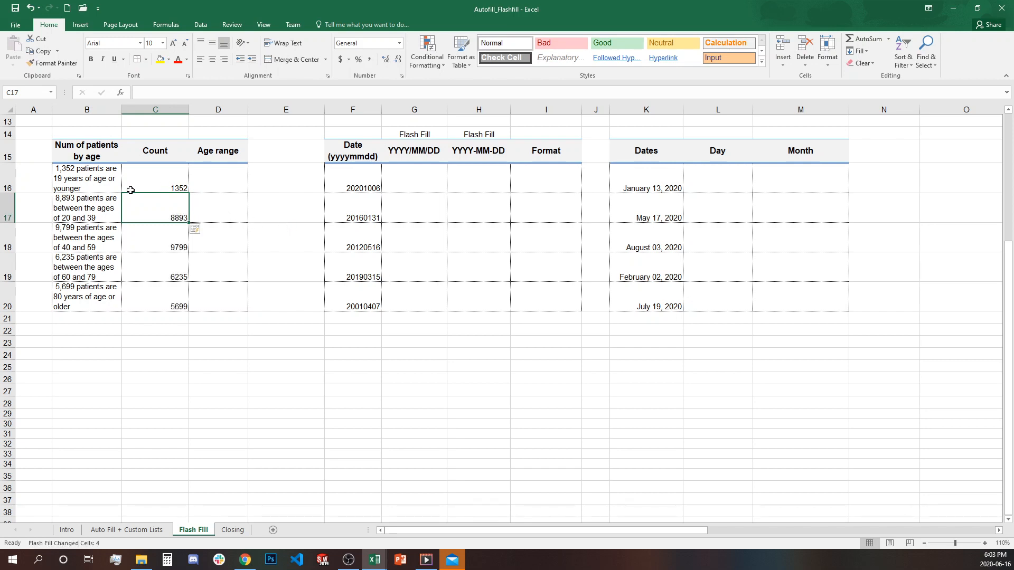
- Verify the filled counts 1352, 8893, 9799, 6235 and 5699
left_click(157, 185)
left_click(158, 208)
left_click(166, 243)
left_click(166, 269)
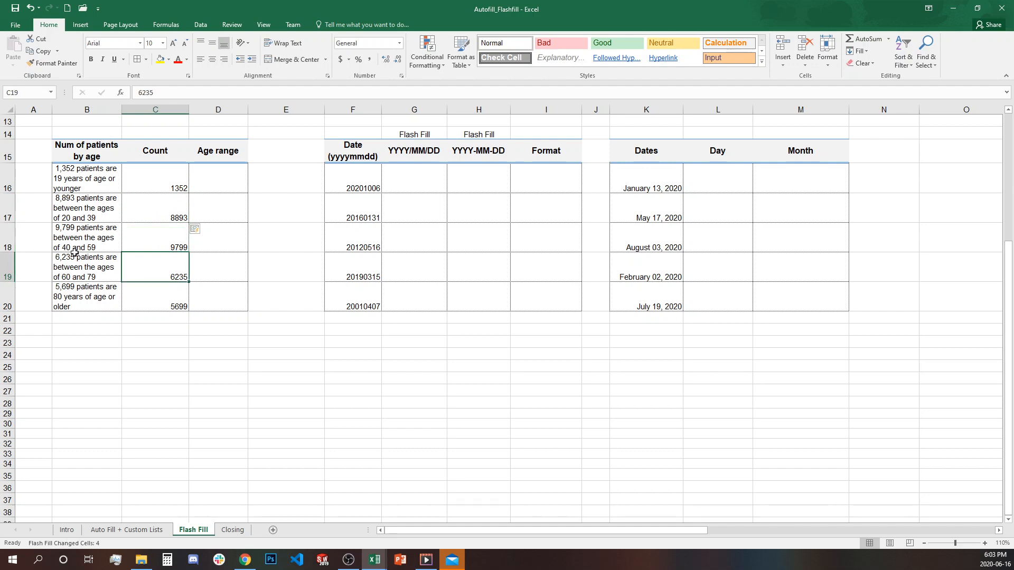
left_click(153, 302)
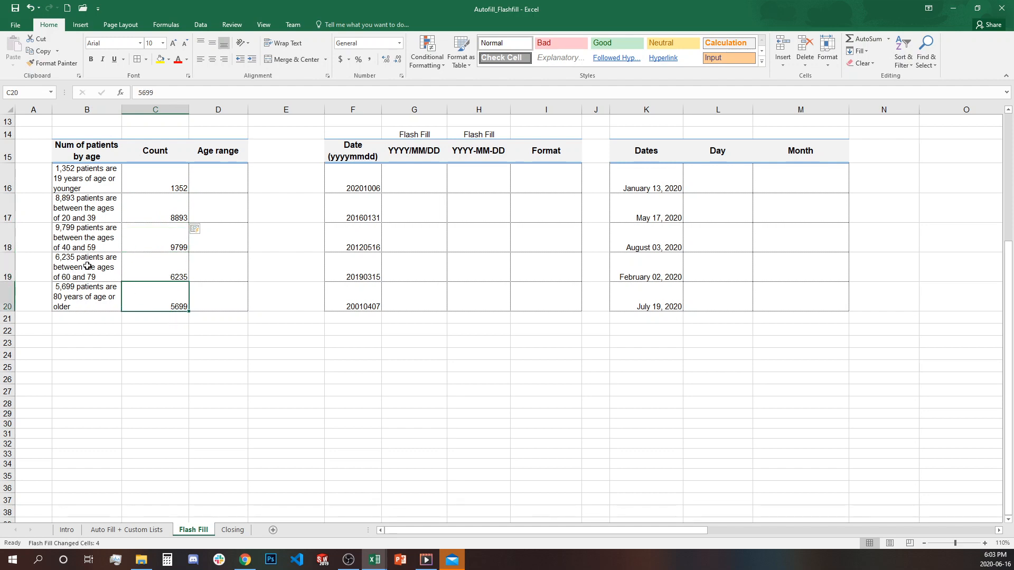
left_click(232, 180)
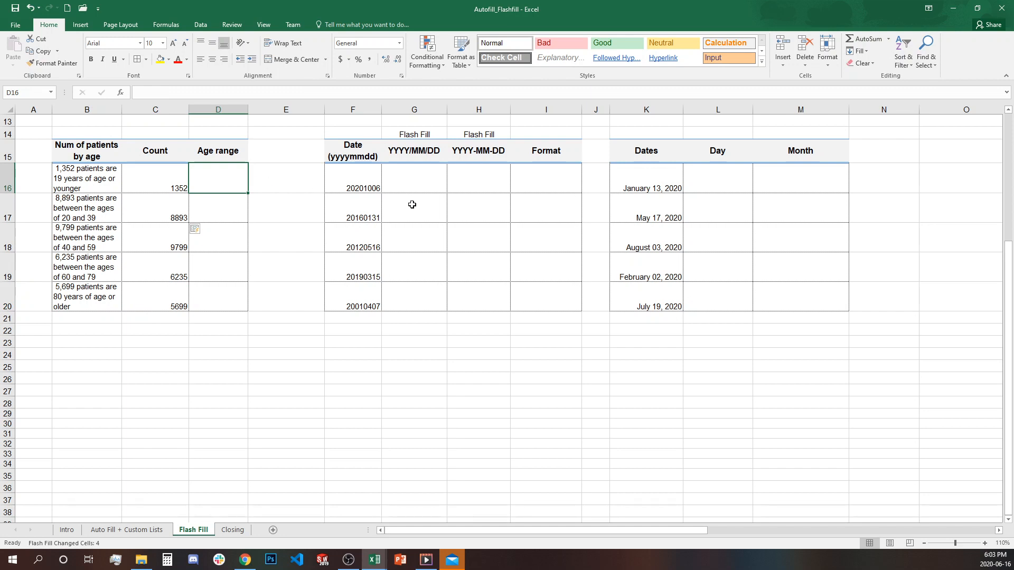
- Enter 19 in D16, Flash Fill, and fix D17 to 20-39 so the ranges refill
type("19")
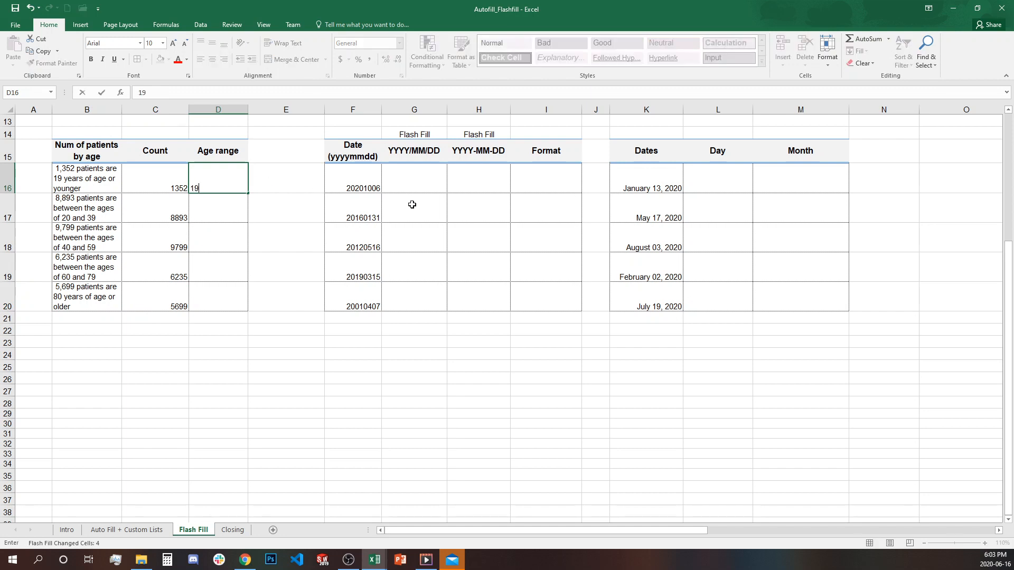
key("Return")
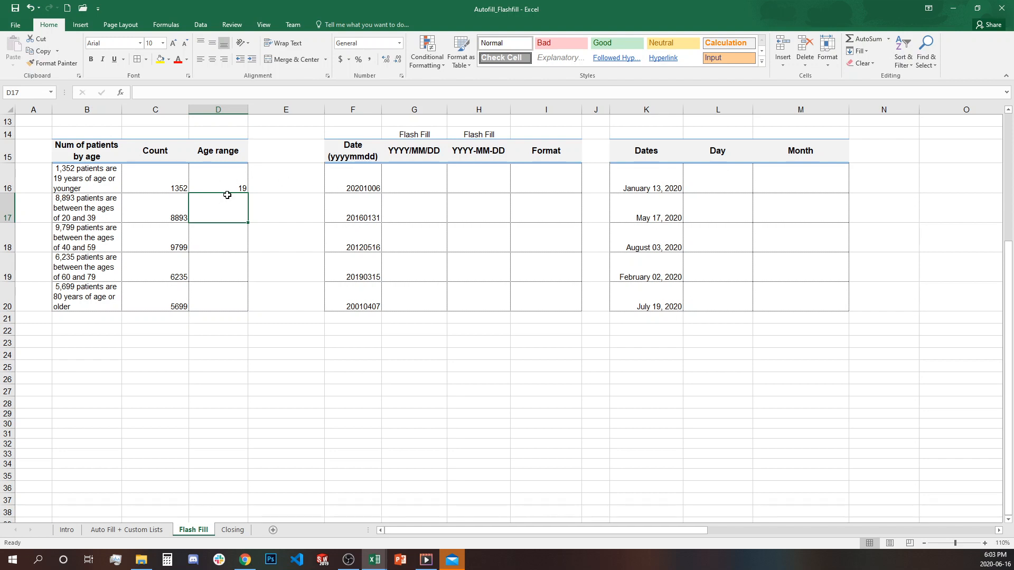
key("ctrl+e")
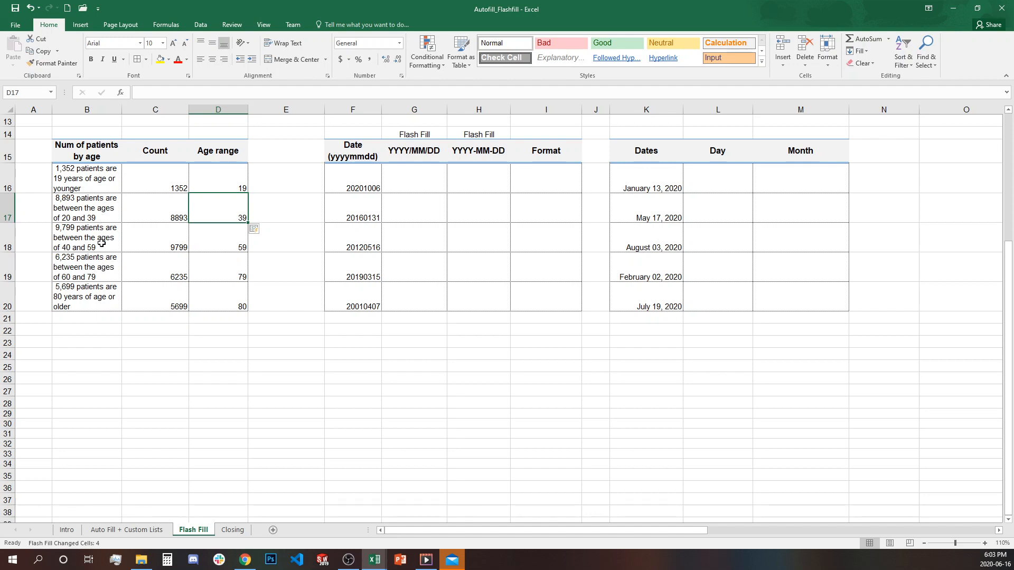
left_click(226, 213)
double_click(226, 213)
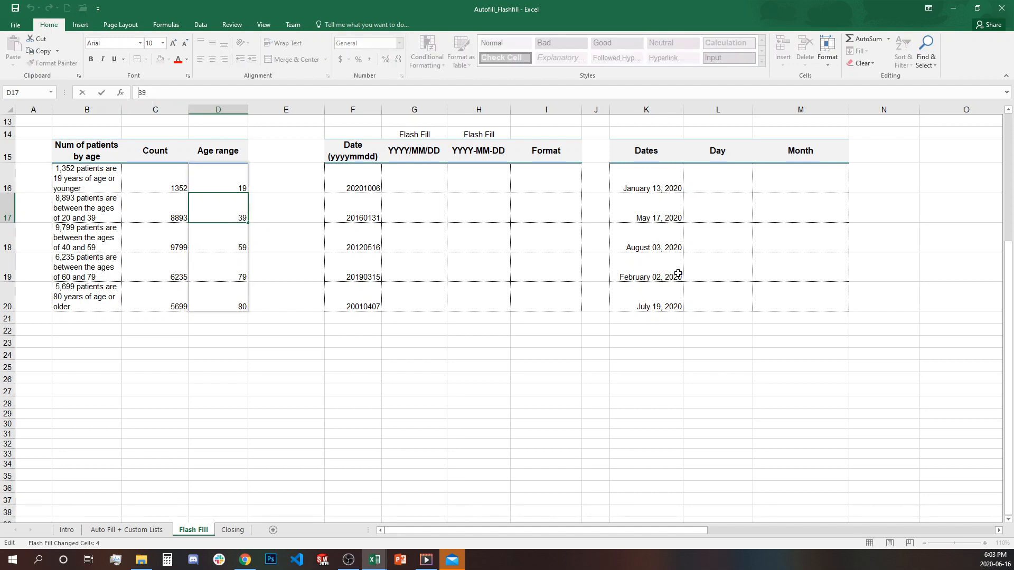
type("20-")
key("Return")
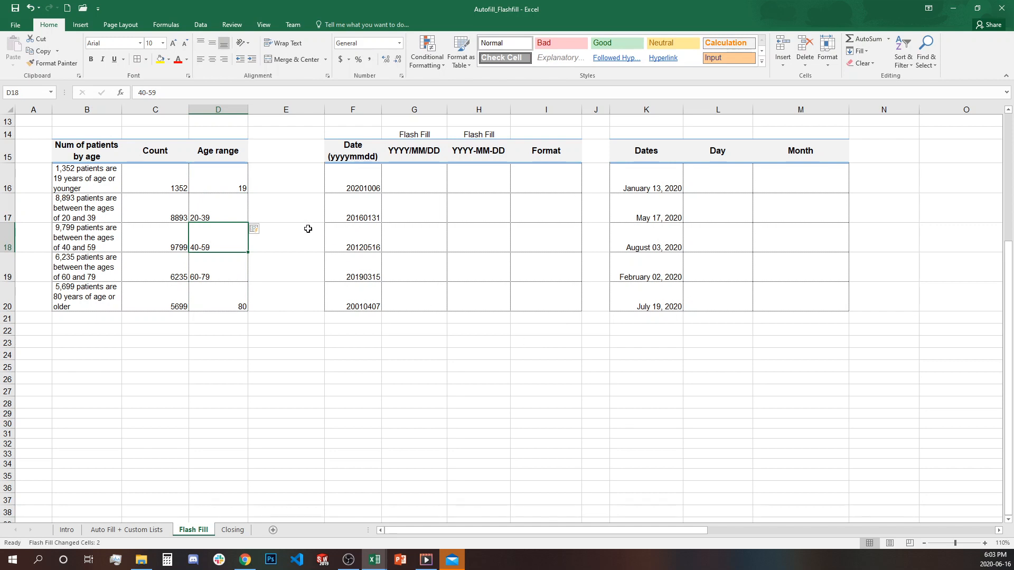
left_click_drag(225, 207, 228, 273)
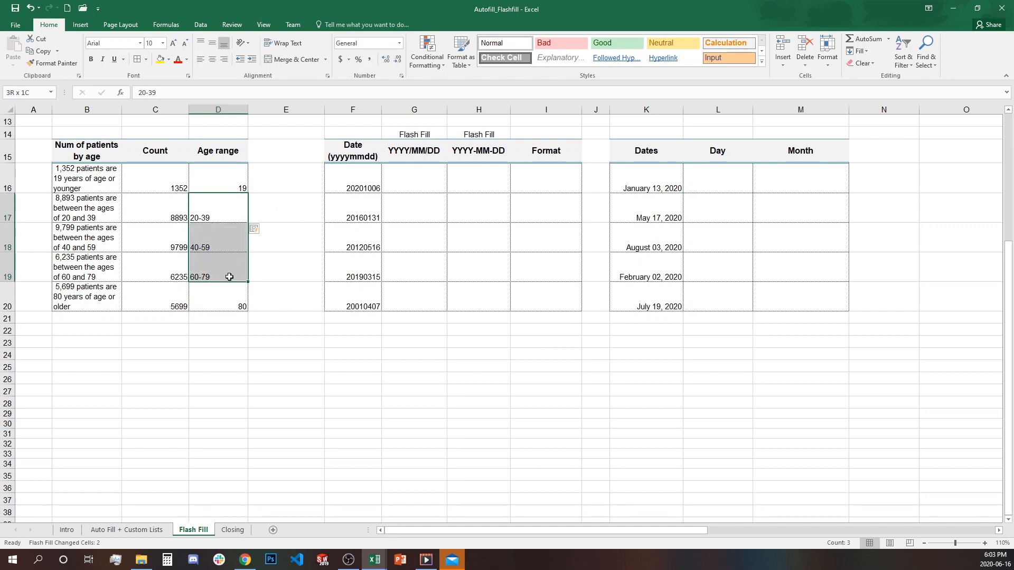
- Change the first age range D16 to 'up to19'
left_click(234, 181)
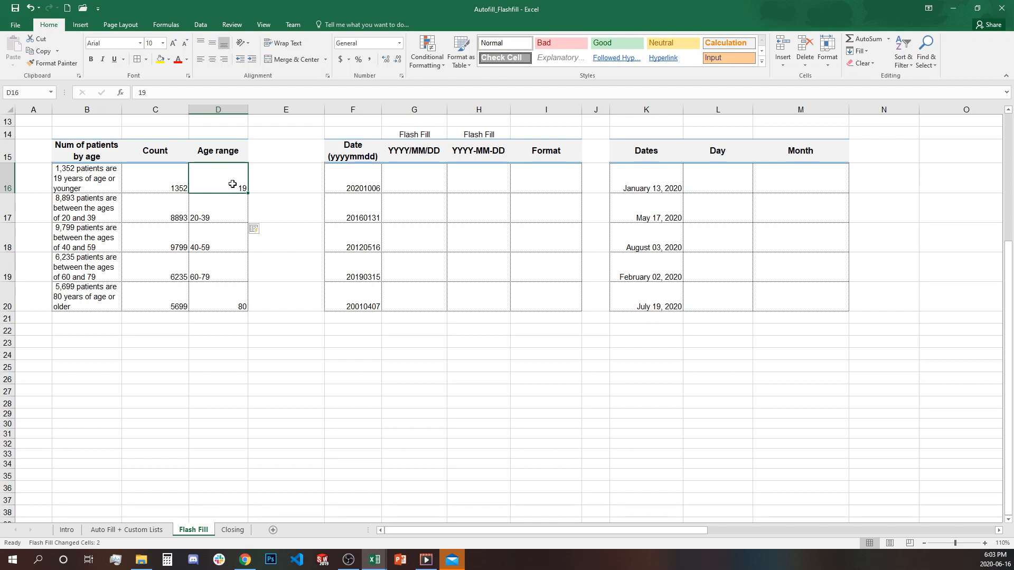
left_click(139, 92)
type("up to")
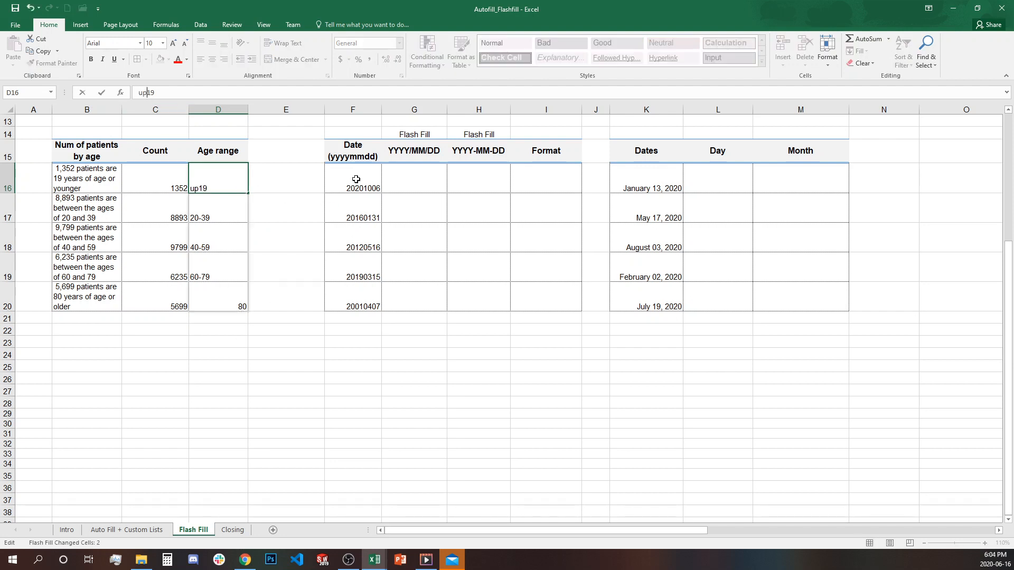
key("Return")
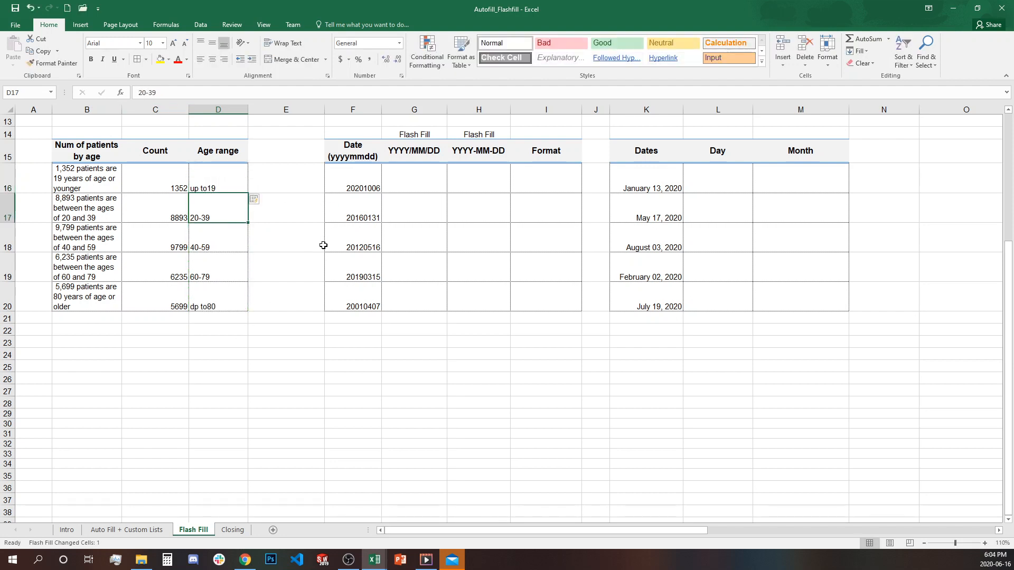
- Correct the last age range to 'over 80' and review all five ranges
left_click(201, 302)
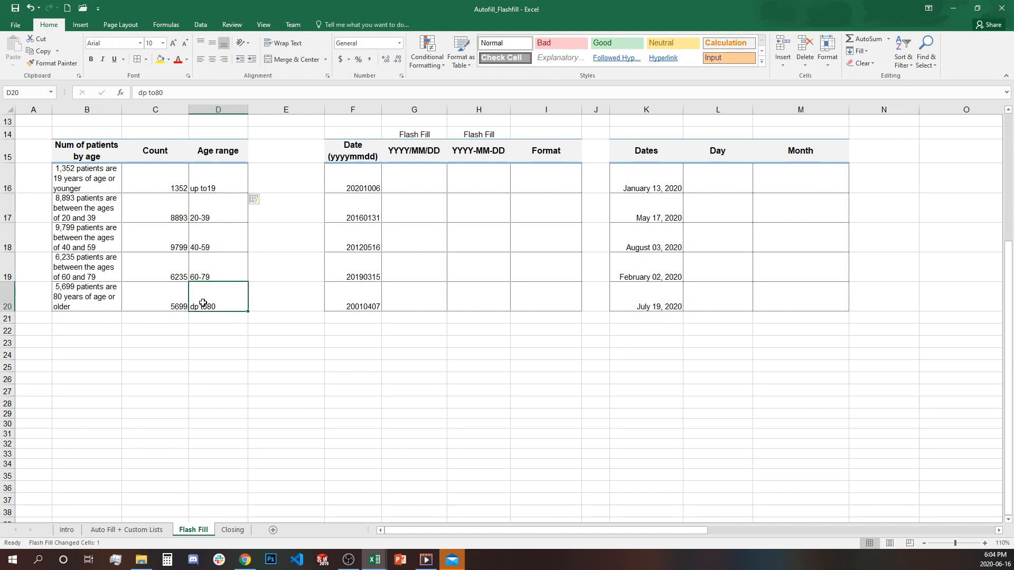
double_click(204, 304)
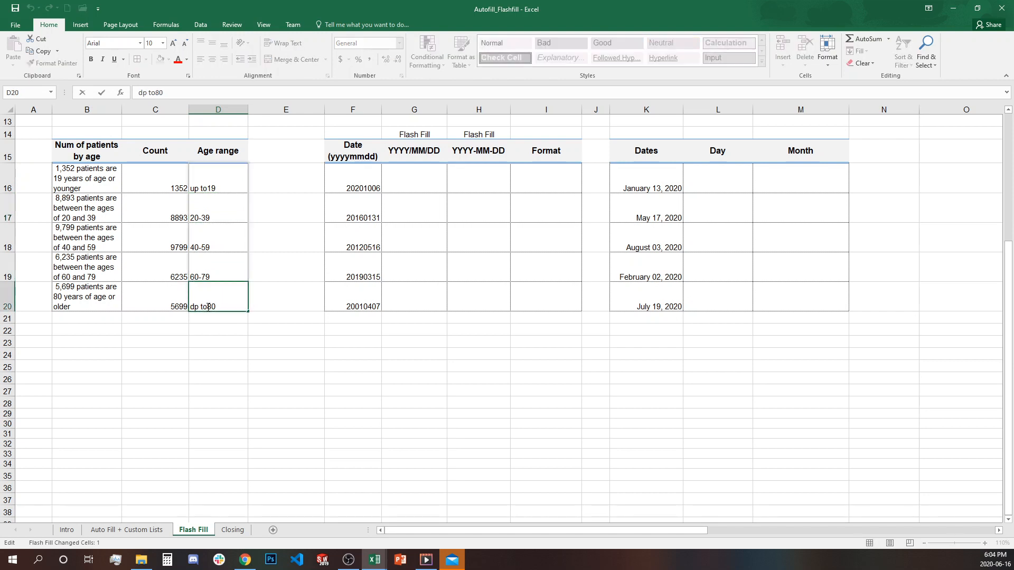
left_click_drag(203, 306, 190, 306)
key("Delete")
type("ver .")
key("BackSpace")
key("Return")
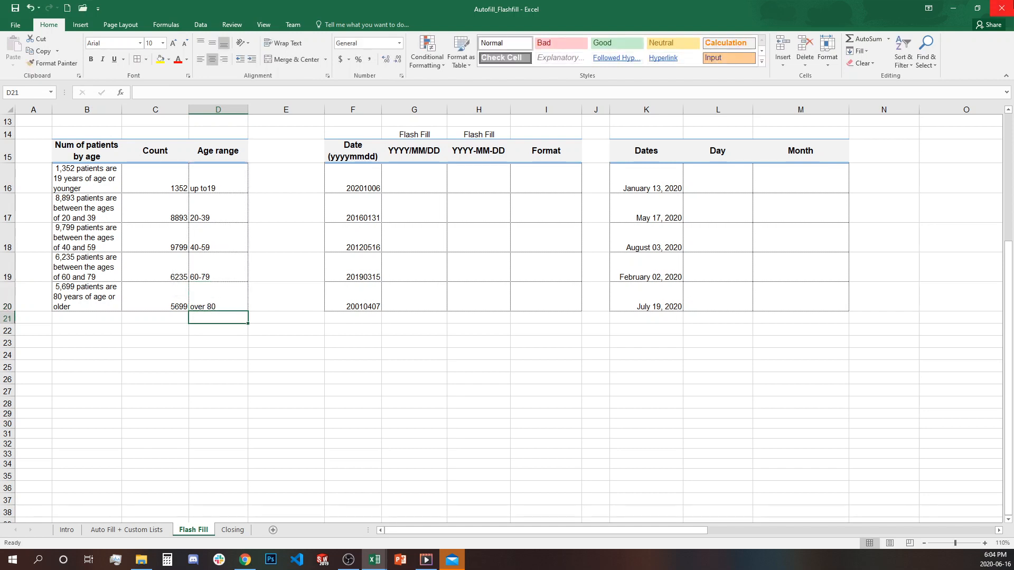
left_click_drag(216, 186, 215, 306)
left_click(241, 350)
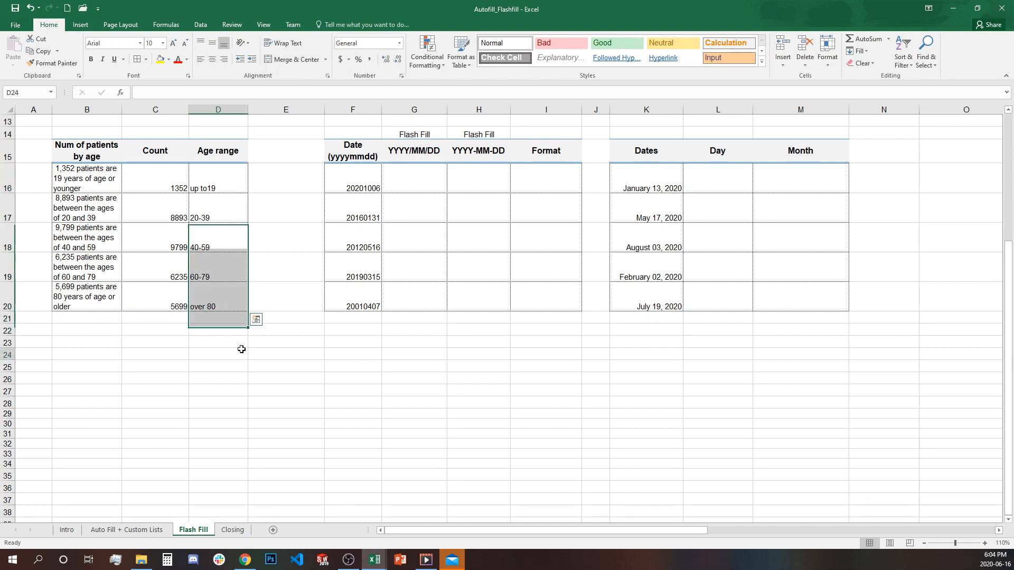
- Enter an example date 2020/01/06 in G16 and Flash Fill the YYYY/MM/DD column
left_click(400, 181)
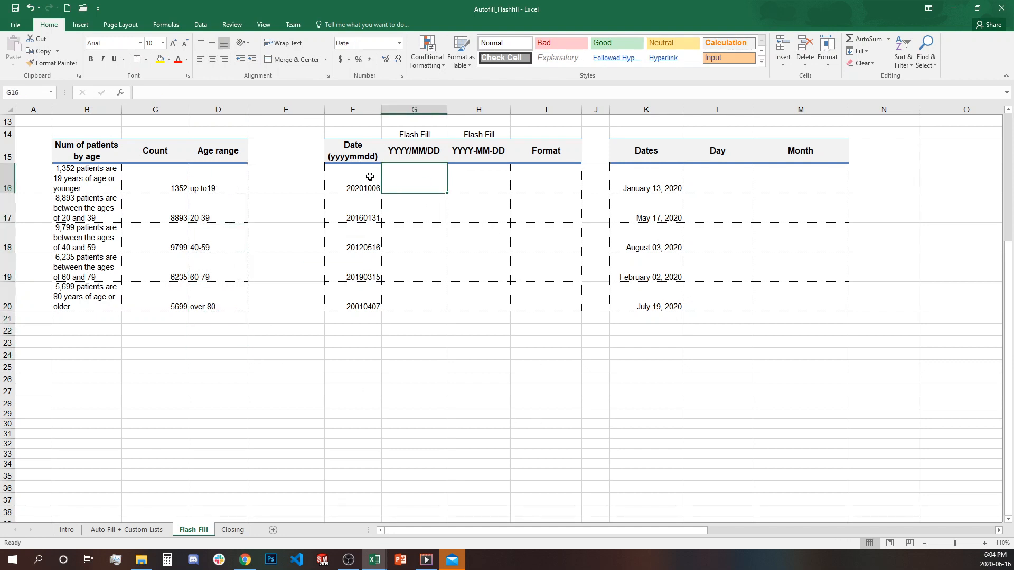
left_click_drag(371, 178, 361, 305)
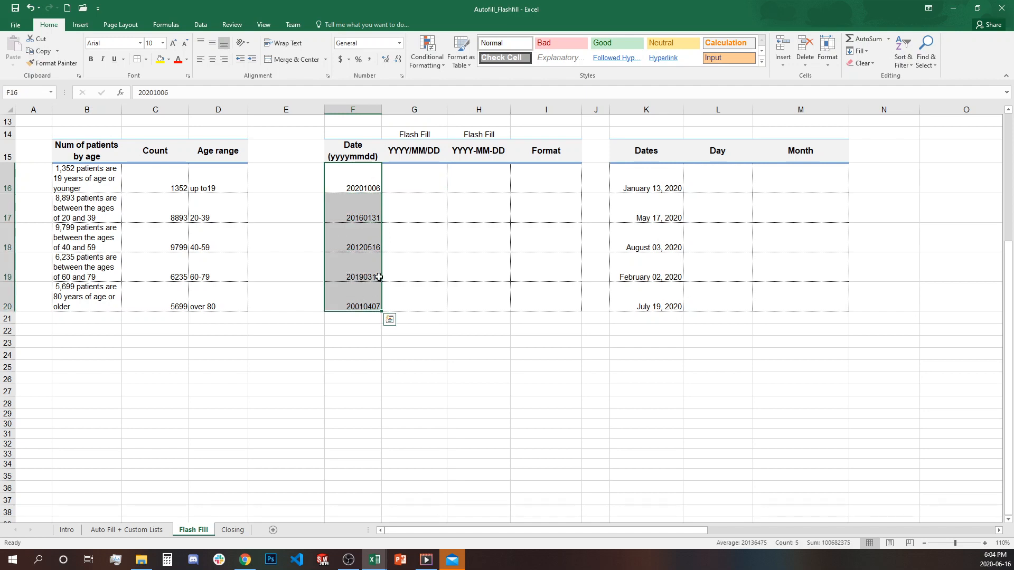
left_click(391, 180)
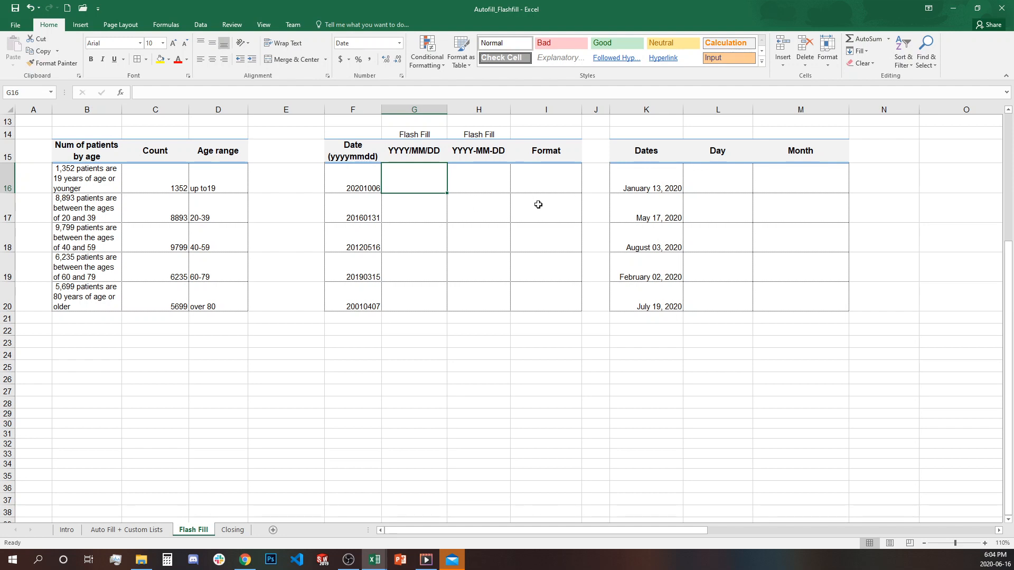
type("2020/01")
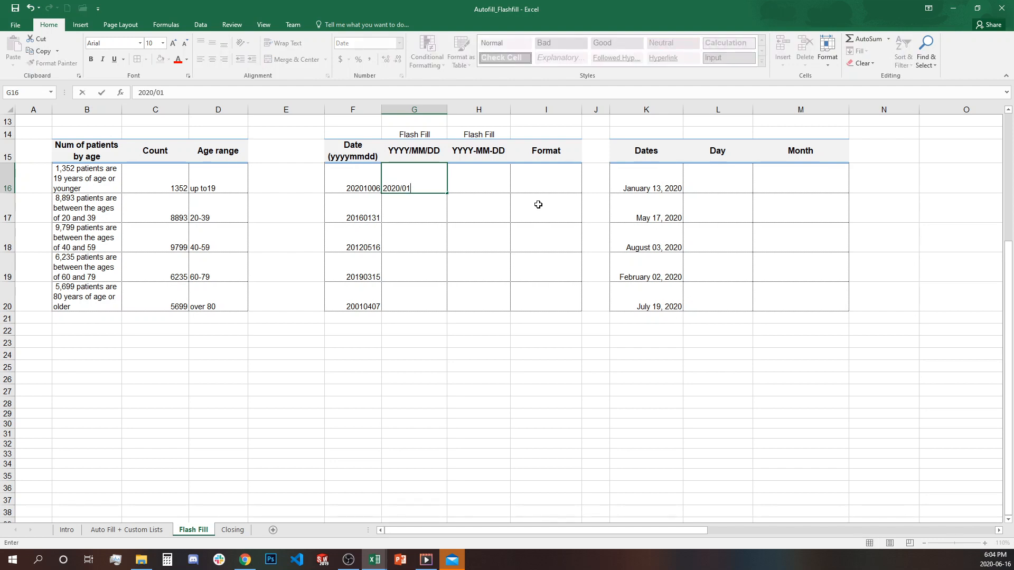
type("/06")
key("ctrl+Return")
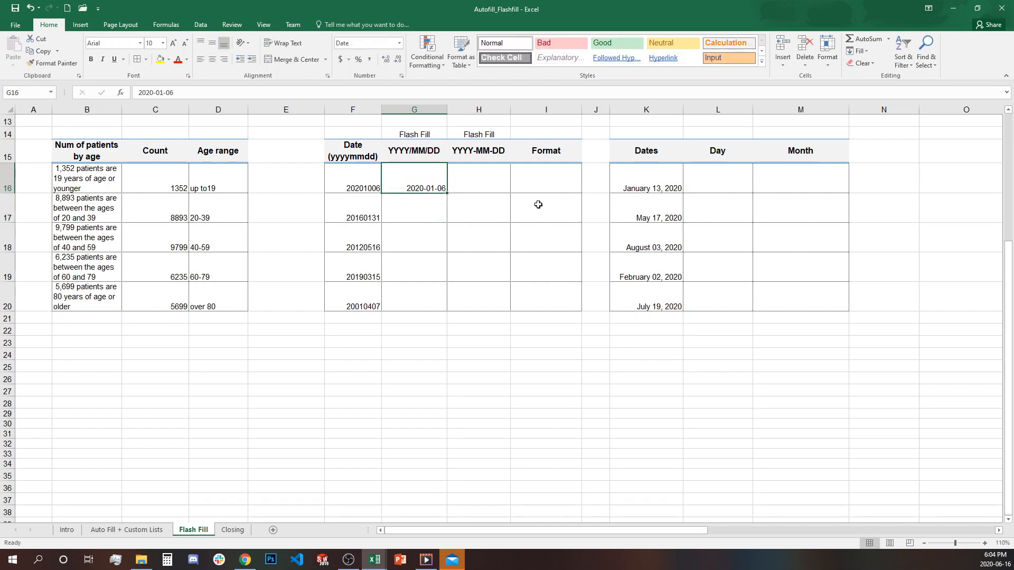
left_click(426, 202)
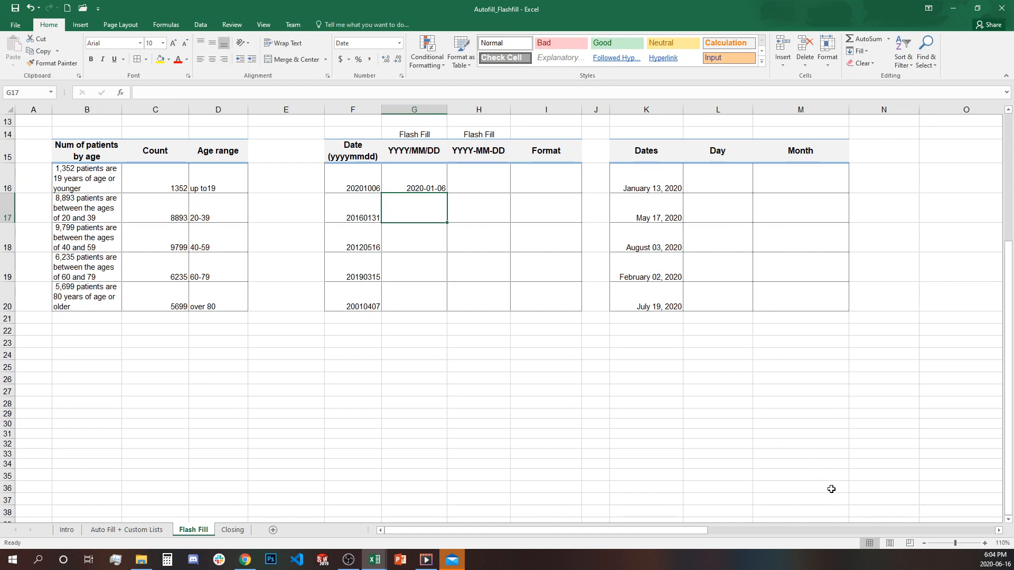
key("ctrl+e")
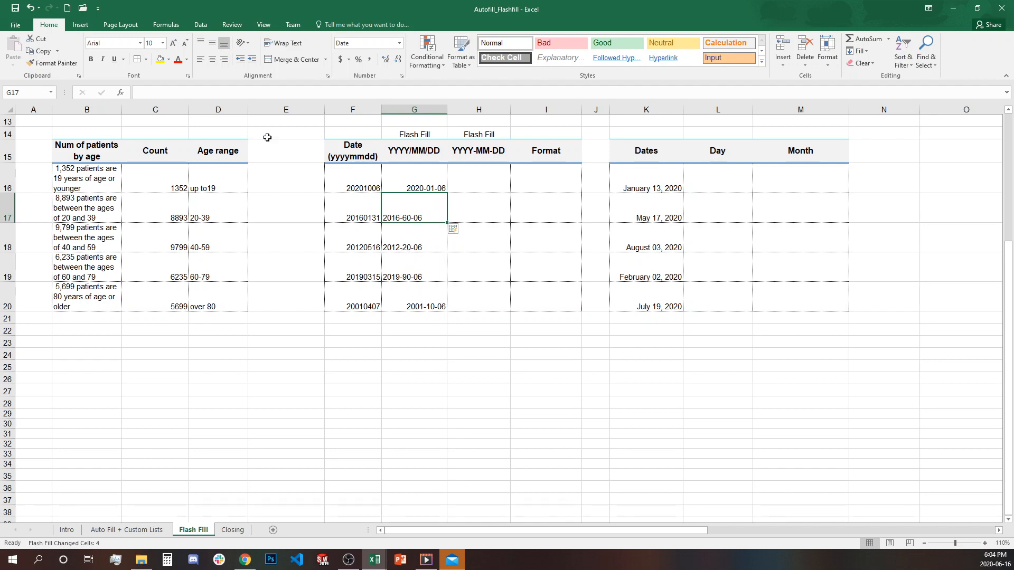
- Correct G17 to 2016-01-31 and G16 to 2020-10-06 so Flash Fill relearns the pattern
left_click(411, 206)
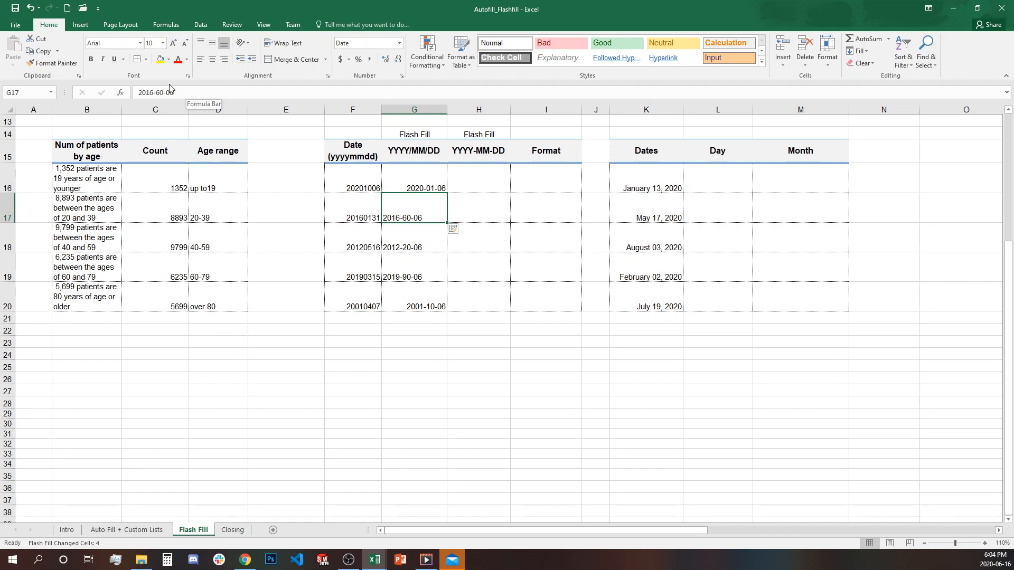
left_click_drag(156, 93, 181, 91)
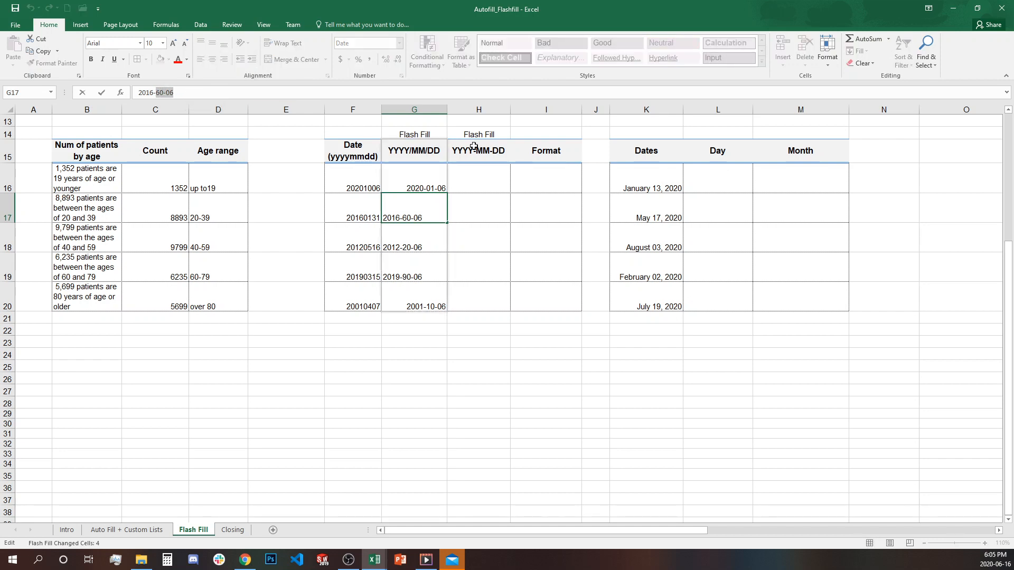
type("01-31")
key("Return")
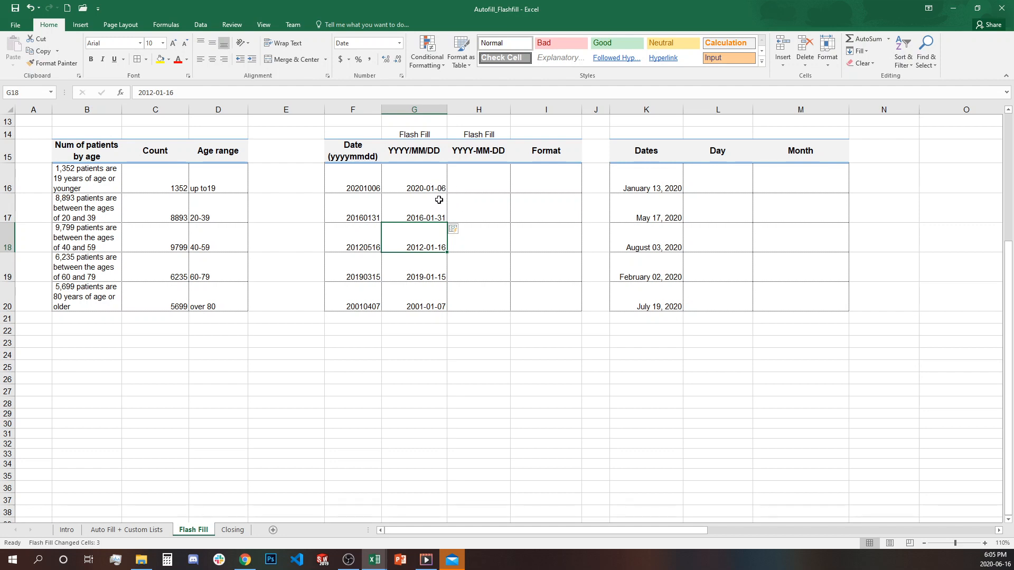
left_click(418, 191)
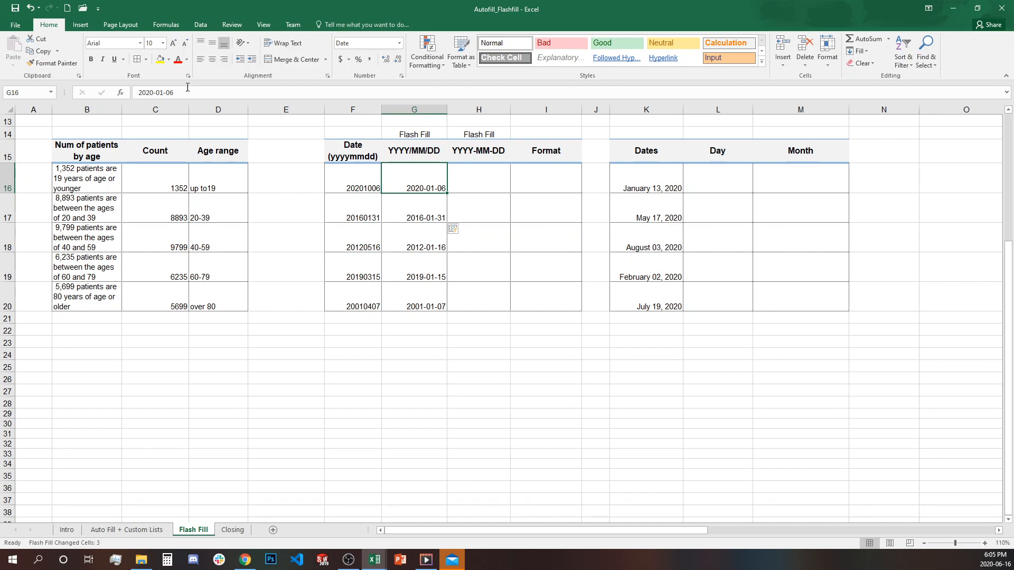
left_click(162, 93)
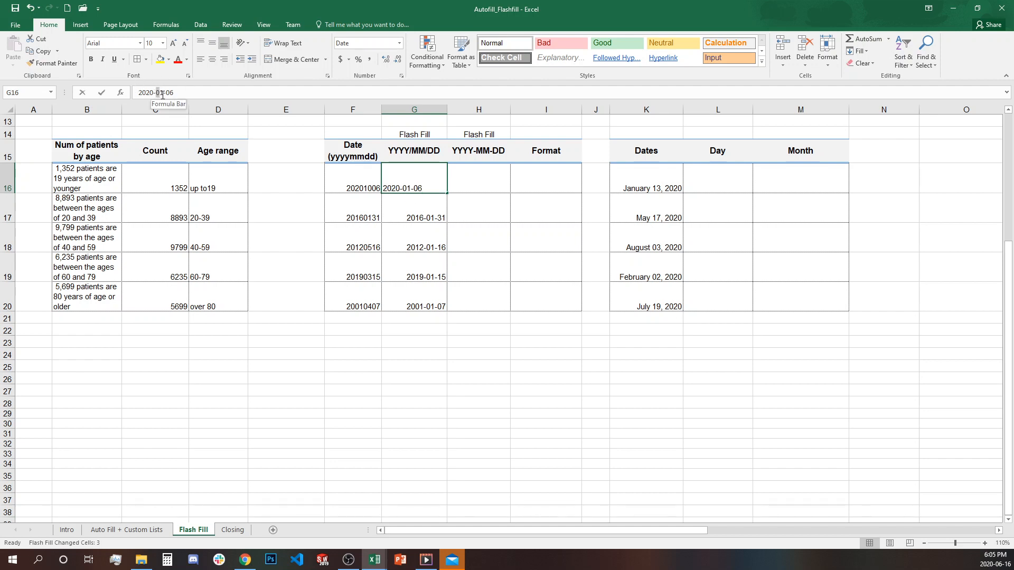
type("10")
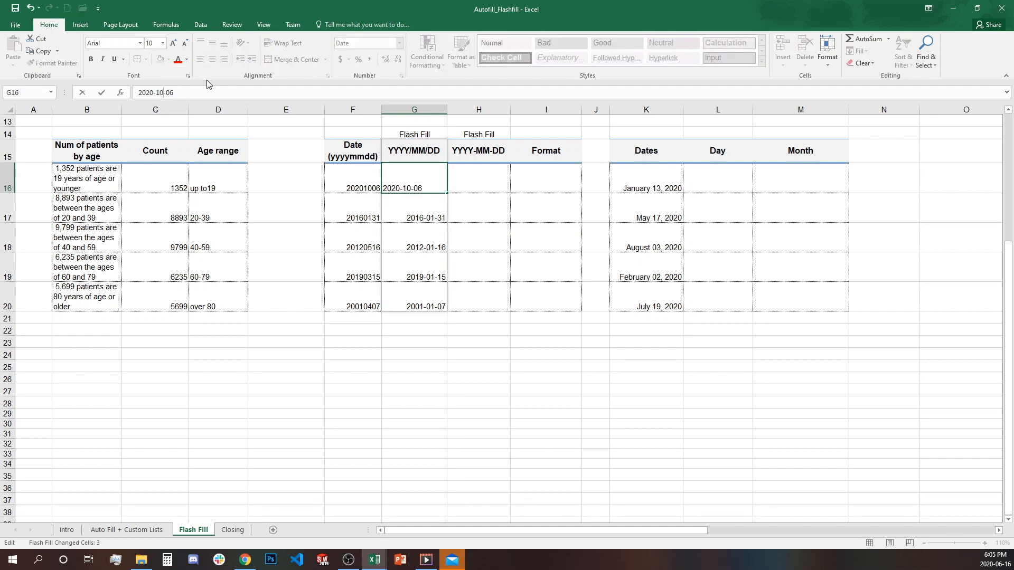
key("Return")
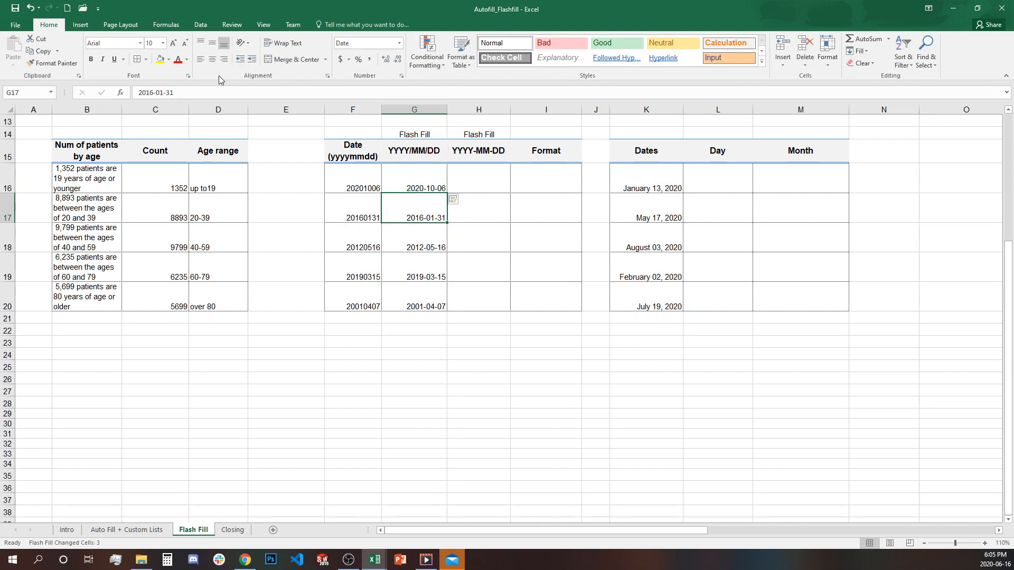
- Verify the converted dates 2020-10-06, 2016-01-31, 2012-05-16 and 2019-03-15
left_click(418, 184)
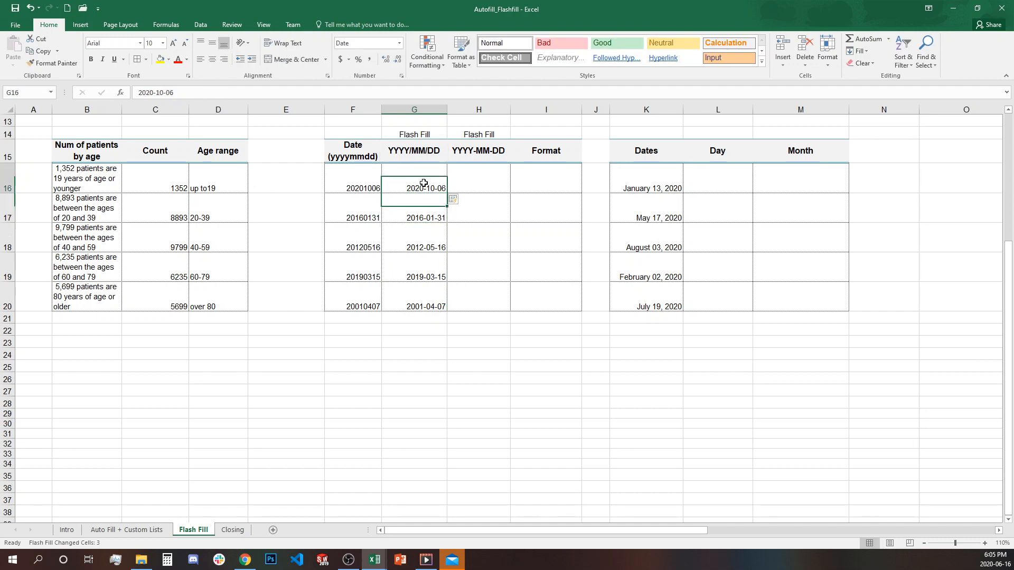
left_click(435, 213)
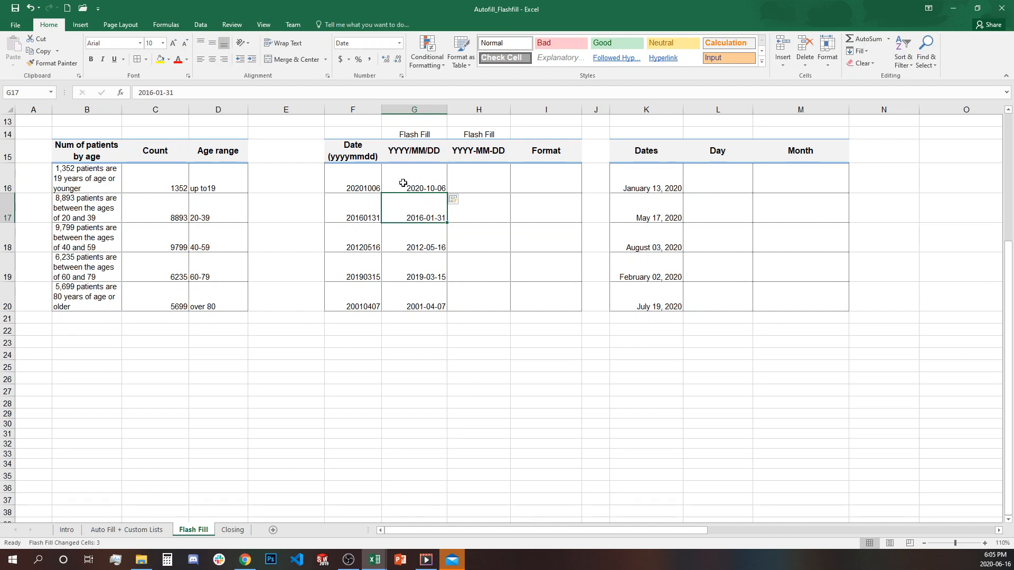
left_click(436, 191)
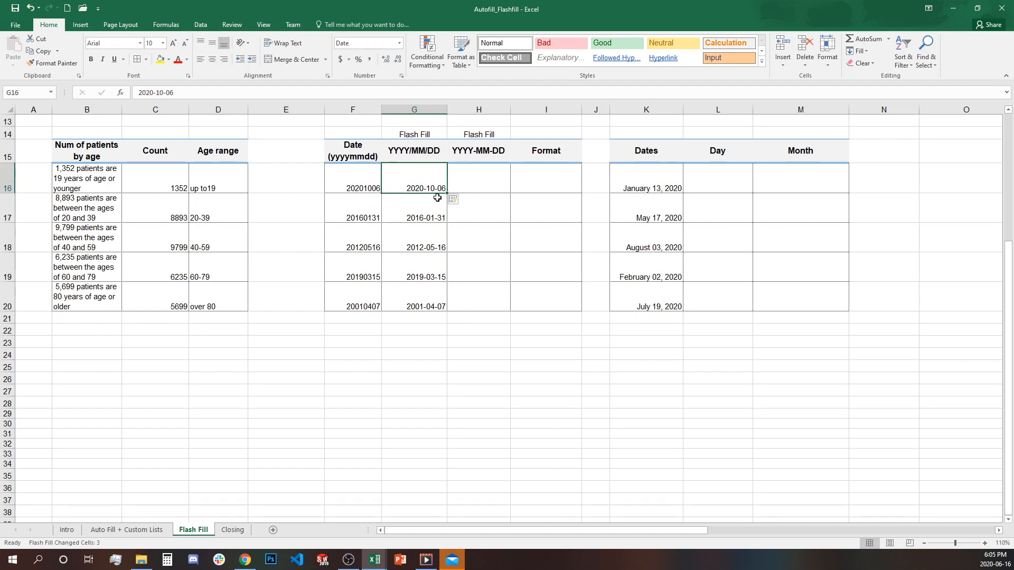
left_click(436, 219)
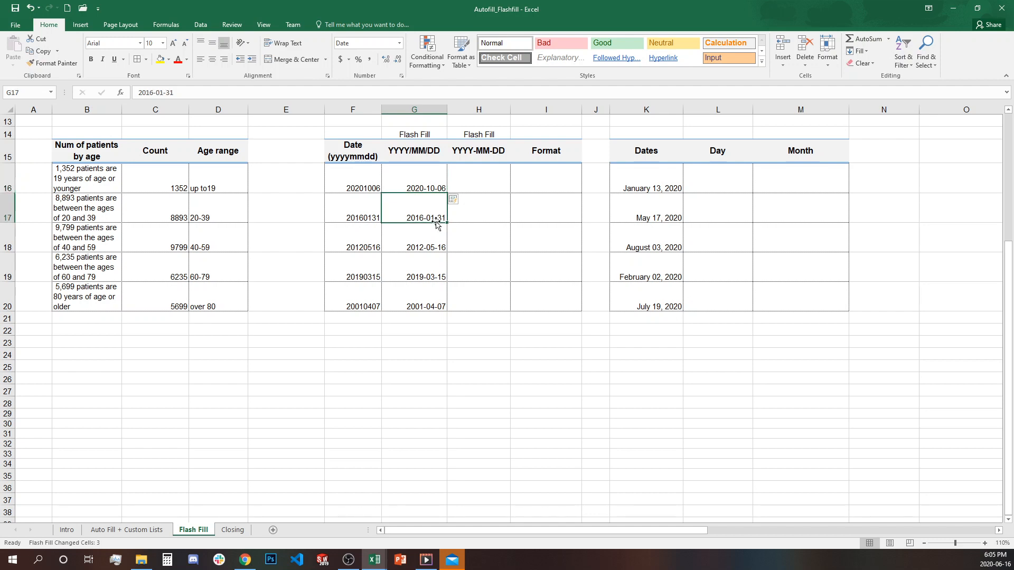
left_click(444, 253)
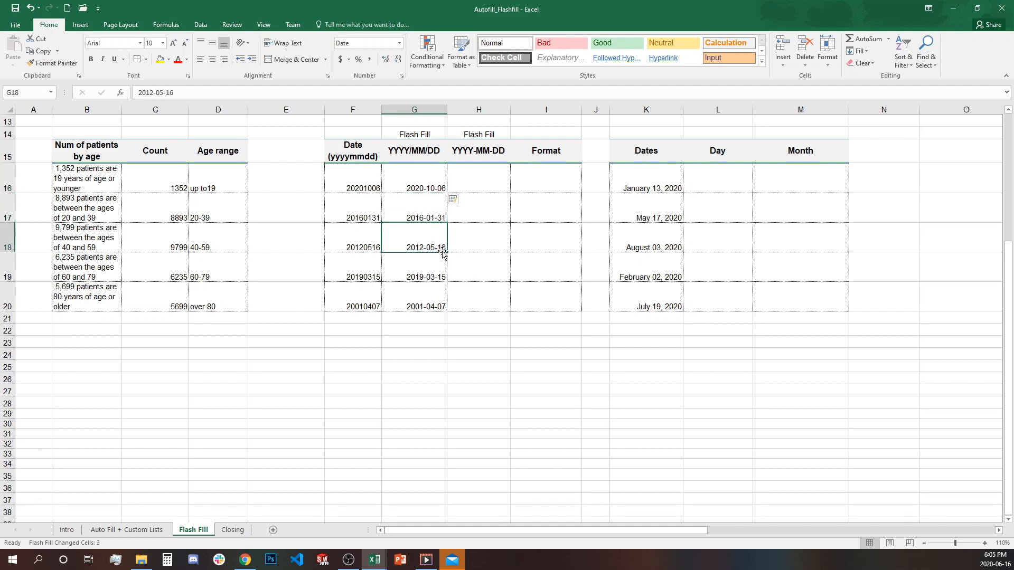
left_click(412, 276)
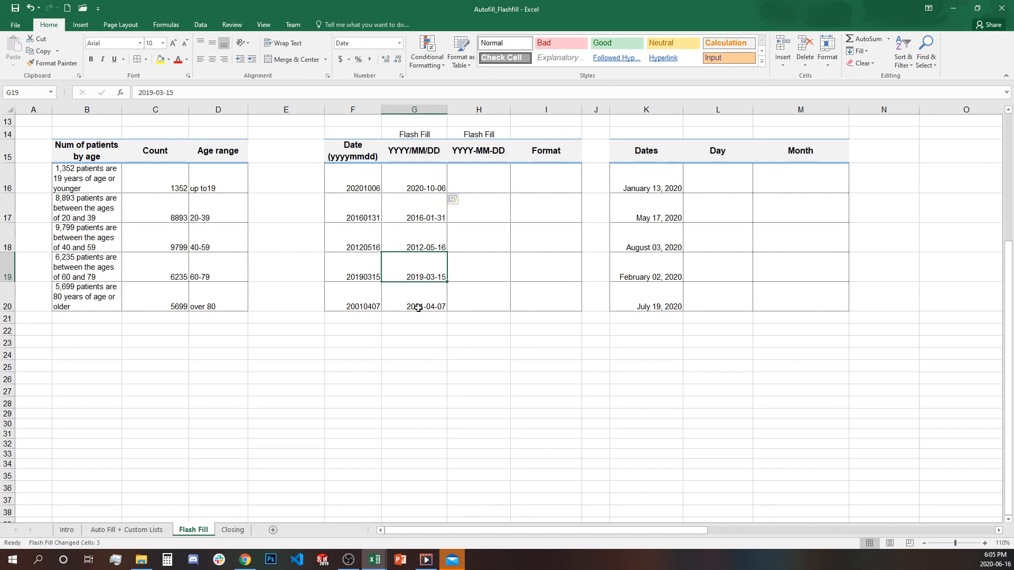
left_click(493, 178)
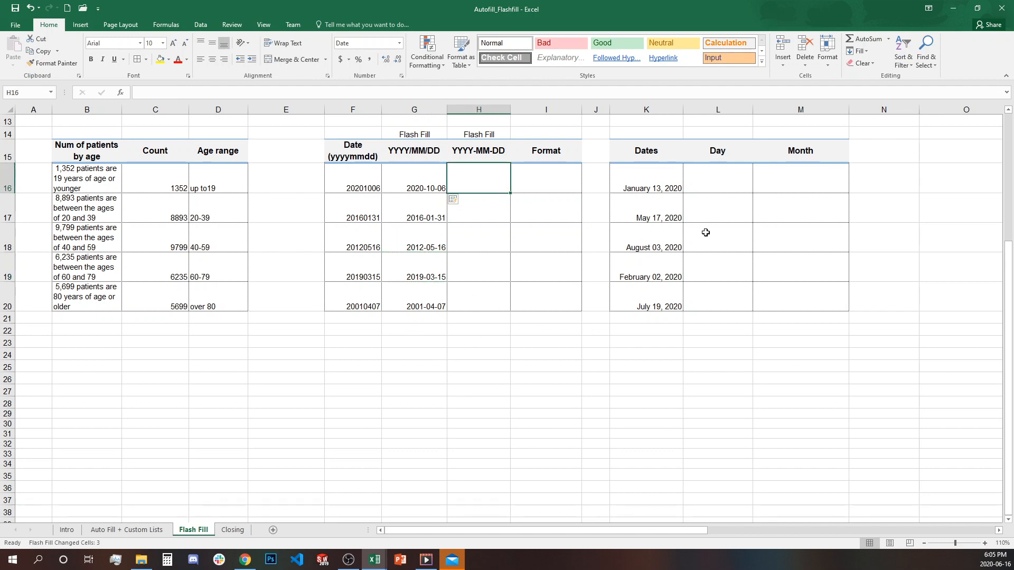
type("2020-10")
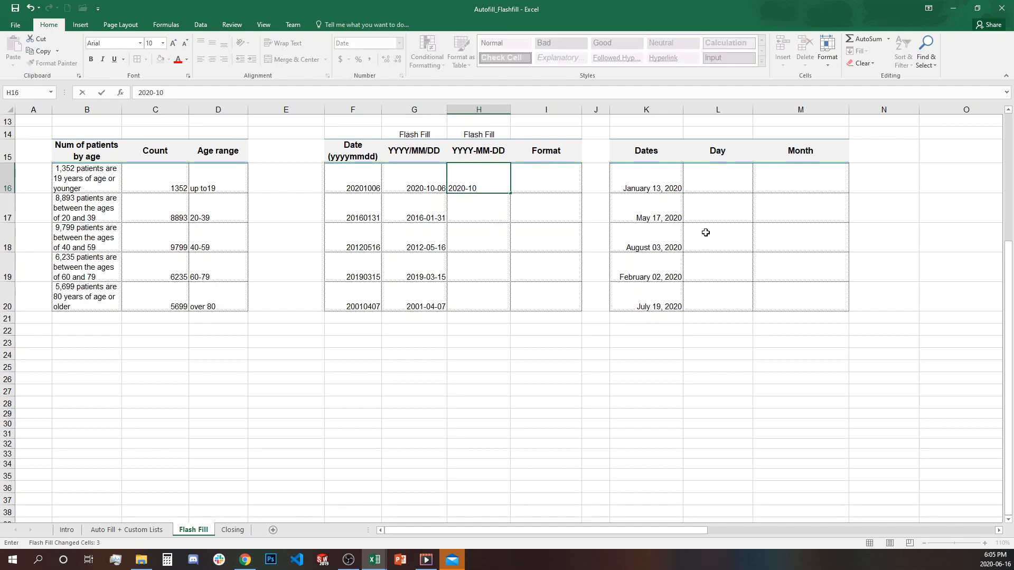
type("-06")
key("Return")
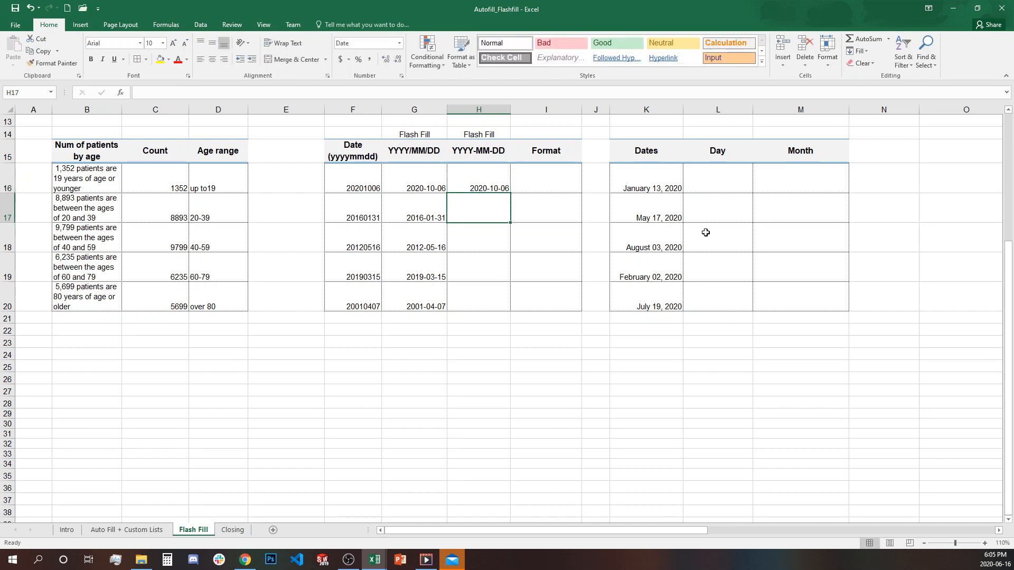
key("ctrl+e")
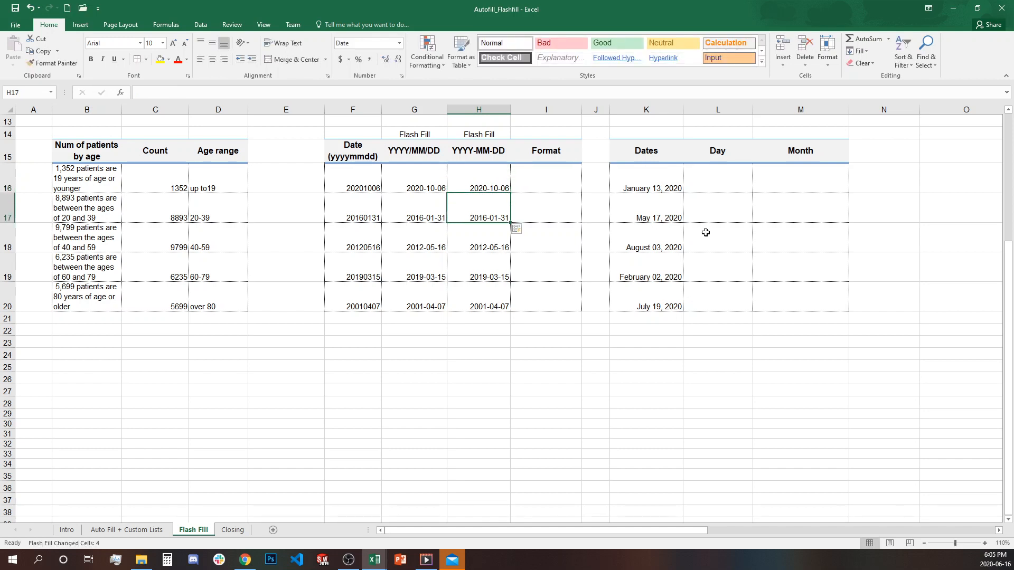
key("Up")
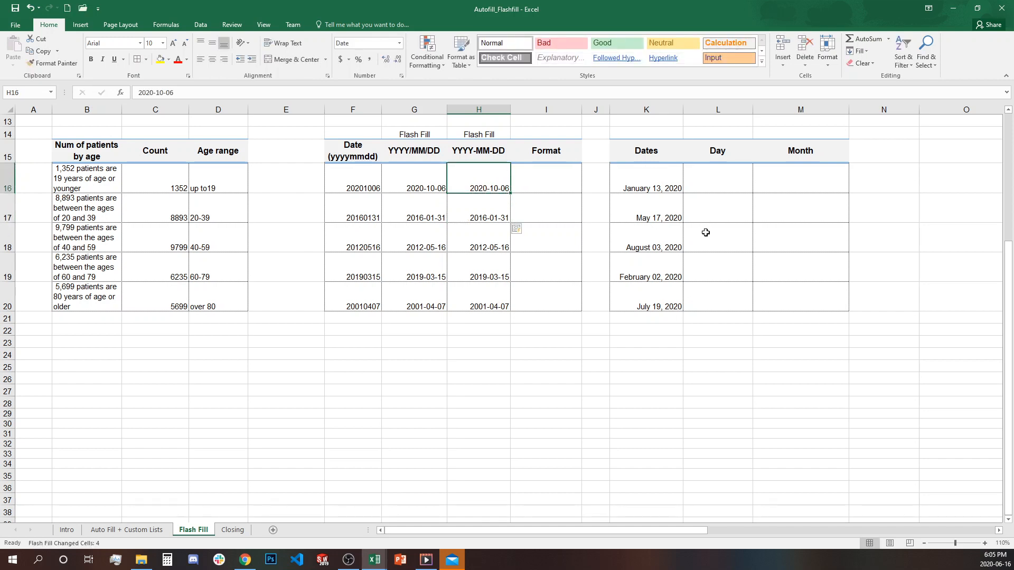
key("Right")
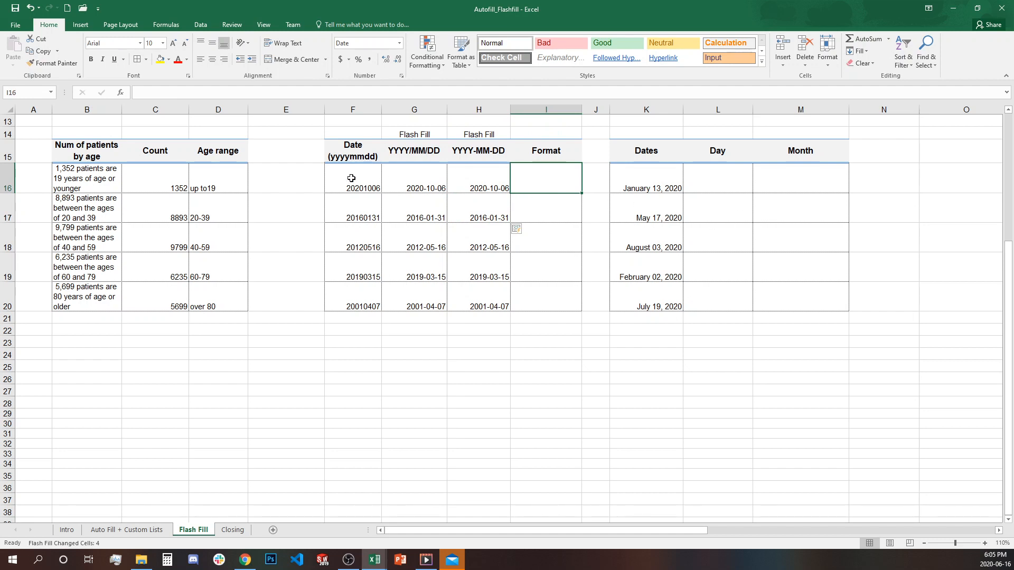
- Copy the original yyyymmdd dates F16:F20 into the Format column at I16
left_click_drag(351, 176, 351, 303)
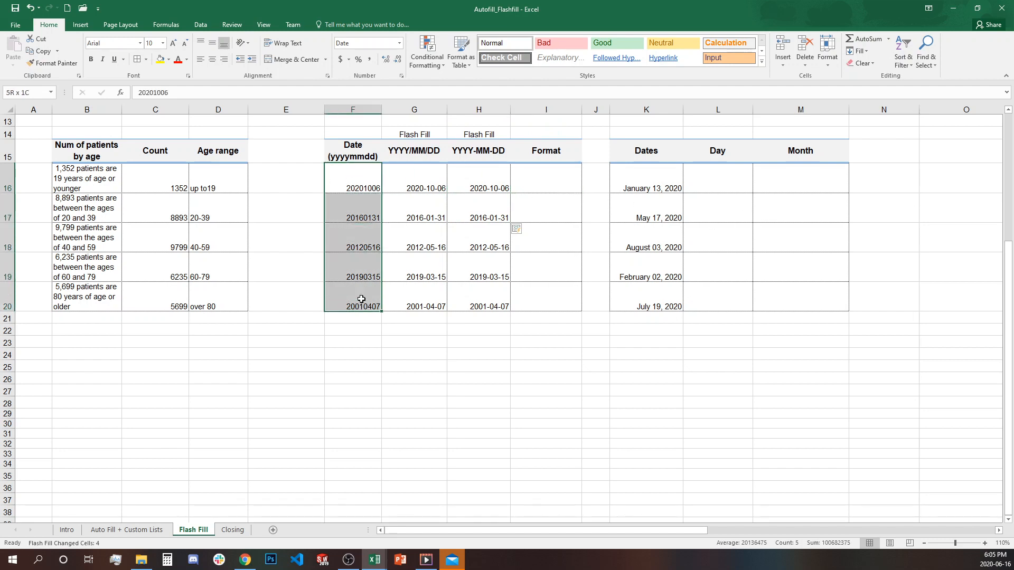
key("ctrl+c")
left_click(562, 190)
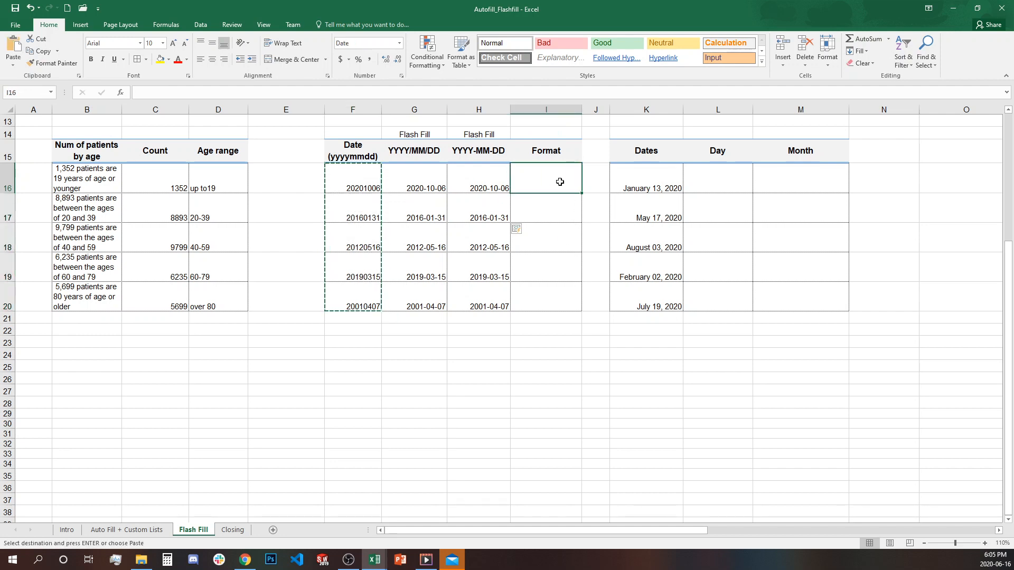
key("ctrl+v")
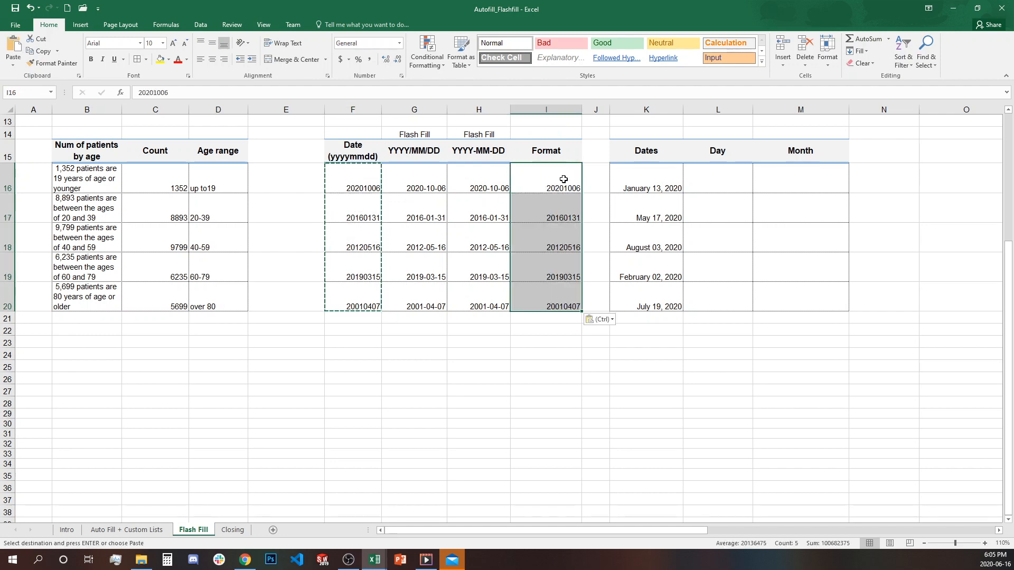
- Open Format Cells and browse the built-in date formats for a year-month-day option
left_click(401, 75)
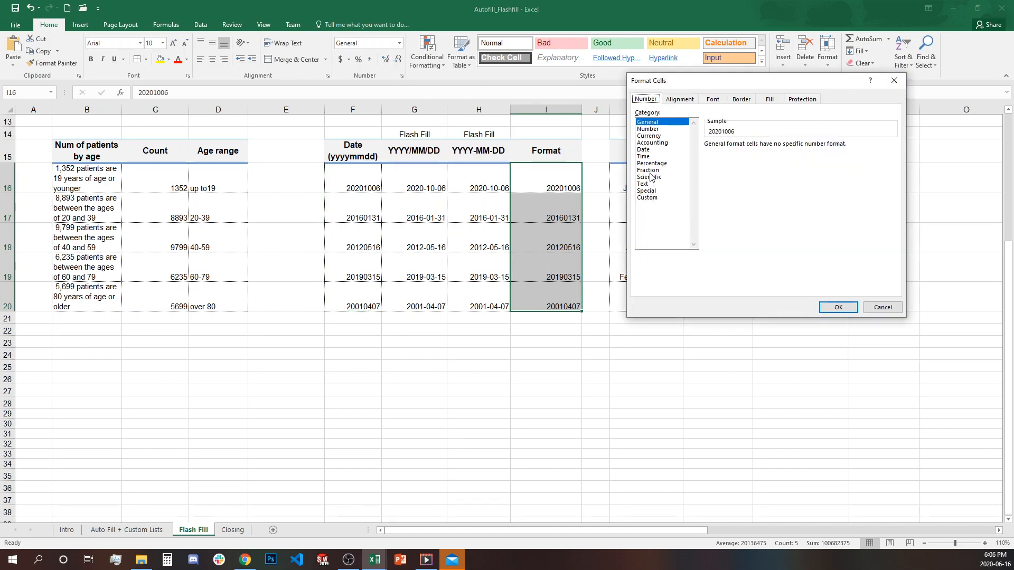
left_click(647, 198)
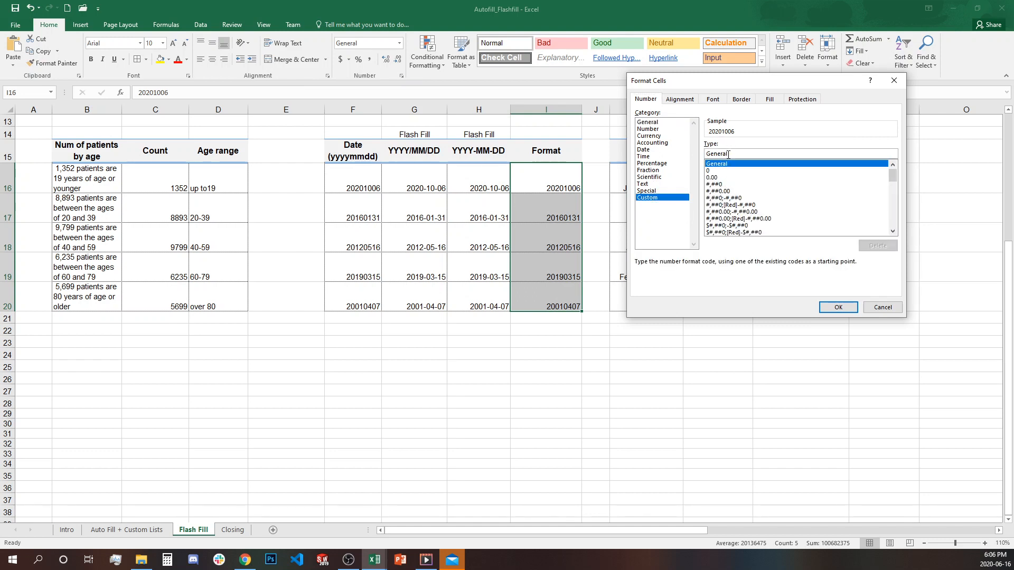
left_click_drag(738, 154, 691, 155)
type("yyyy")
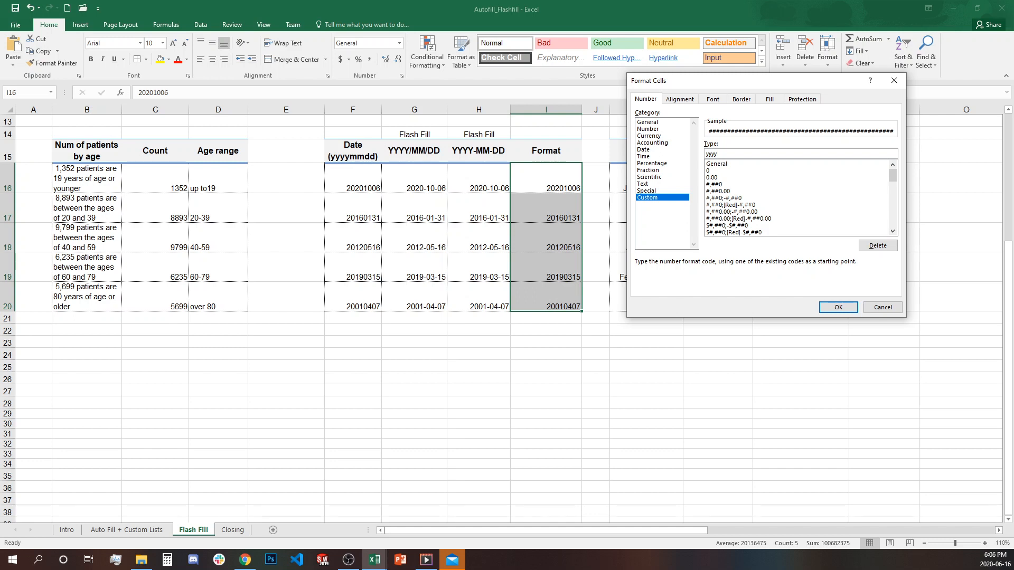
key("BackSpace")
key("BackSpace")
key("BackSpace")
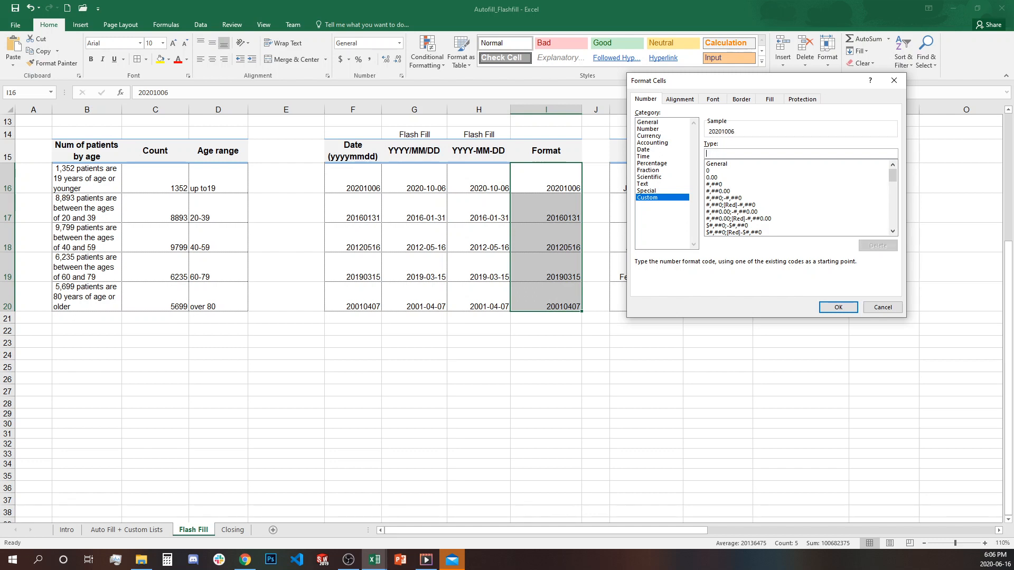
left_click(647, 151)
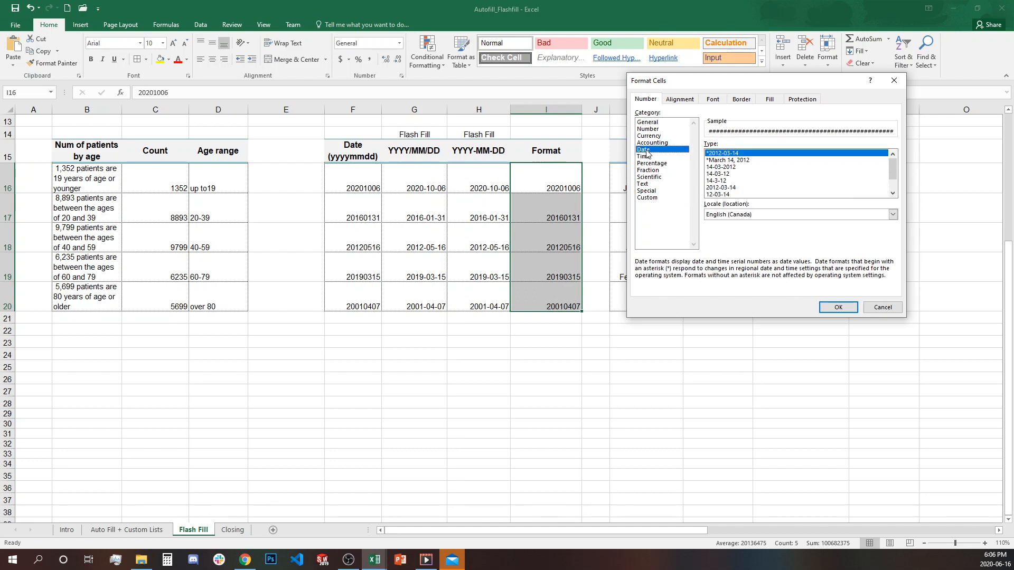
left_click(738, 153)
left_click(724, 194)
left_click(723, 176)
left_click(722, 162)
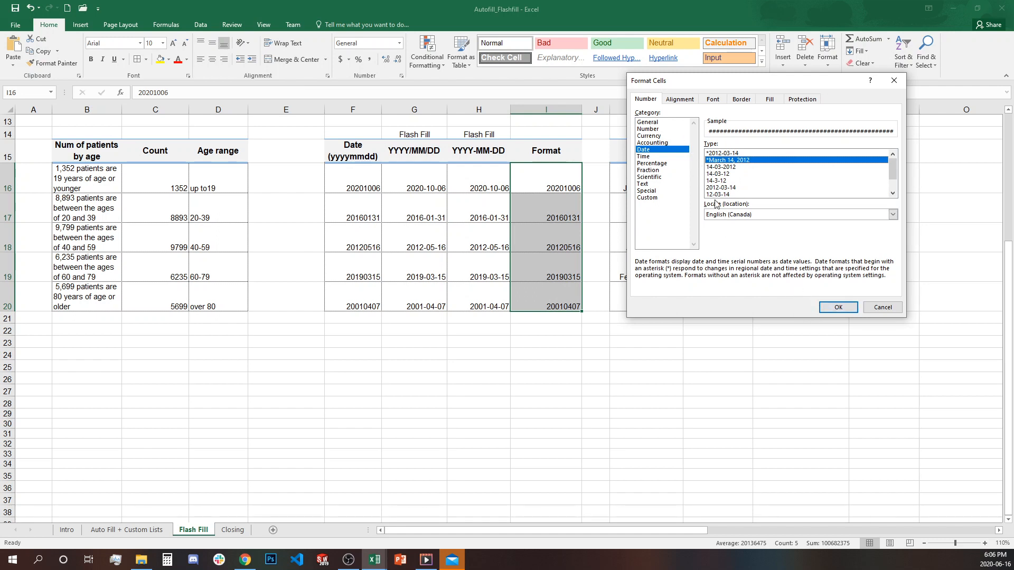
- Apply the custom number format 0000-00-00 to the pasted dates
left_click(648, 198)
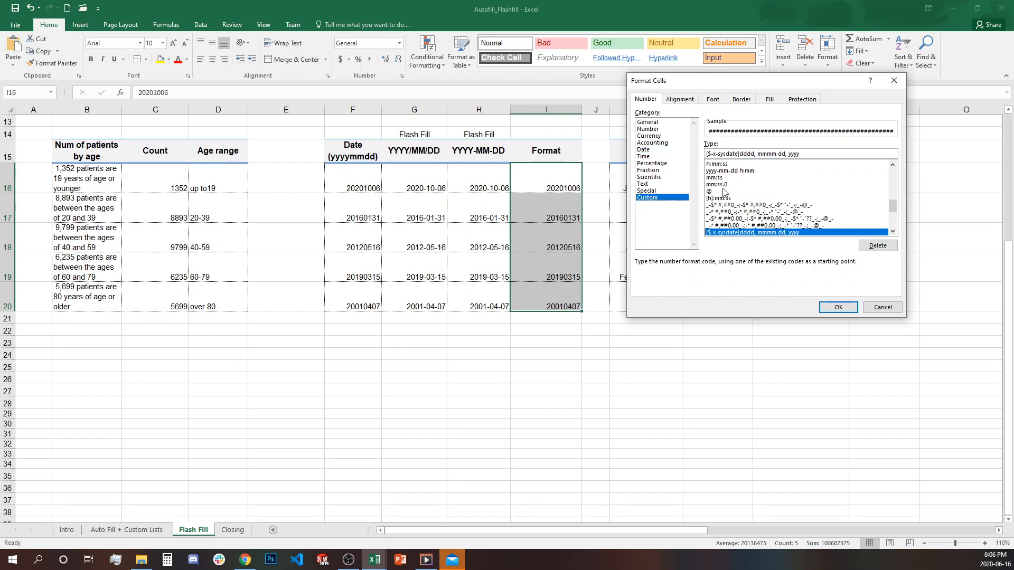
left_click_drag(814, 153, 691, 150)
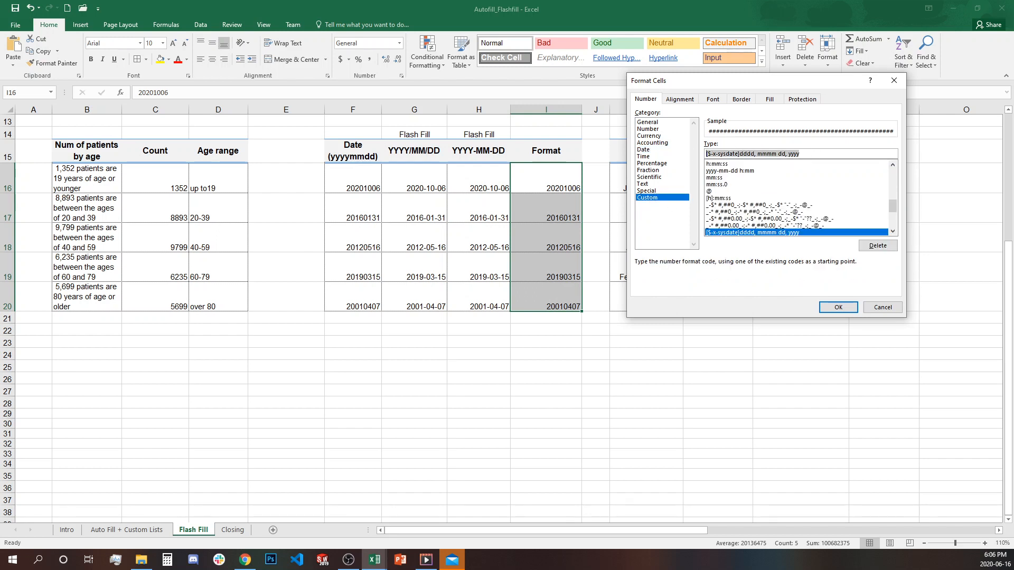
type("0")
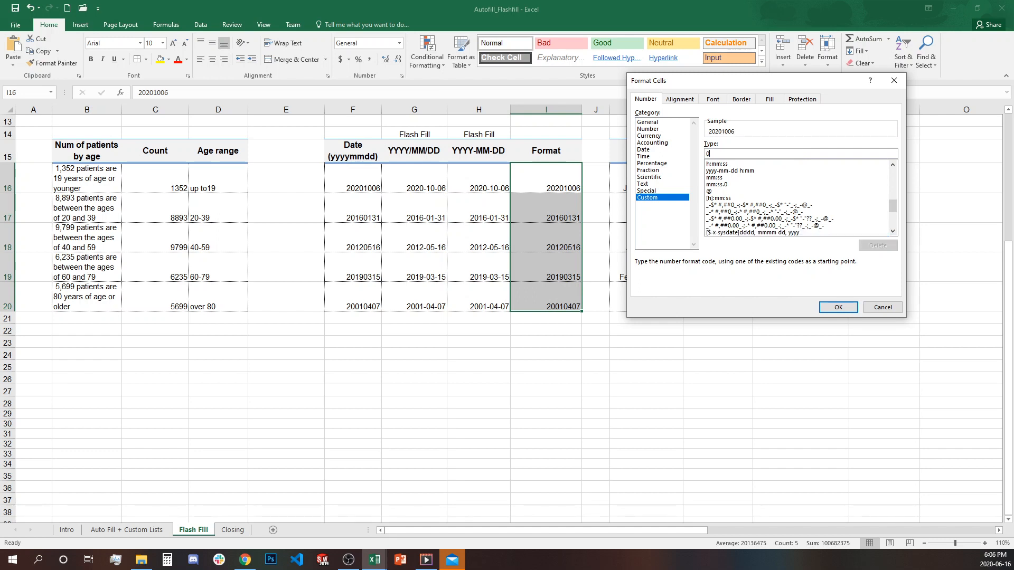
type("0")
type("00-00-00")
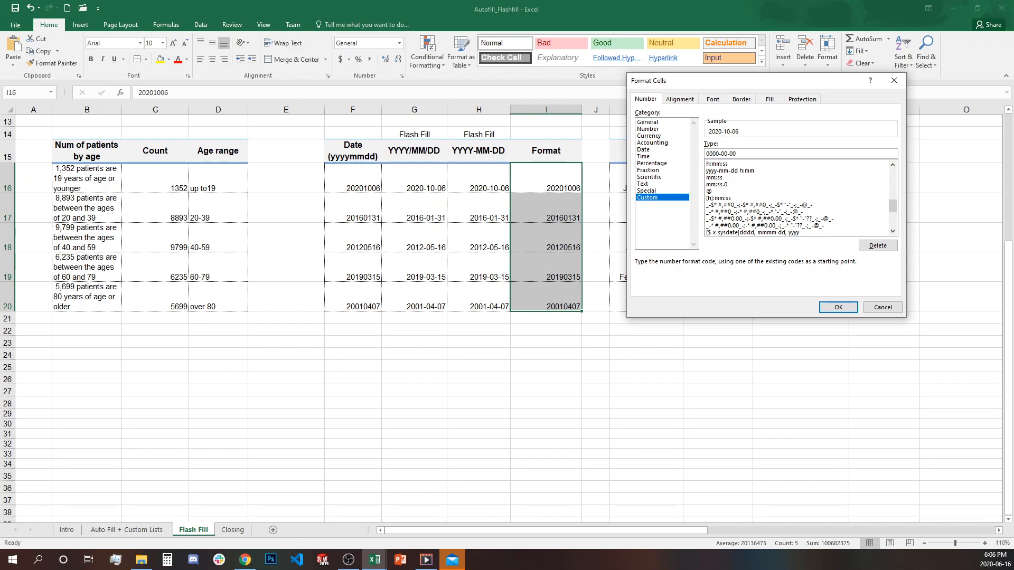
left_click(838, 308)
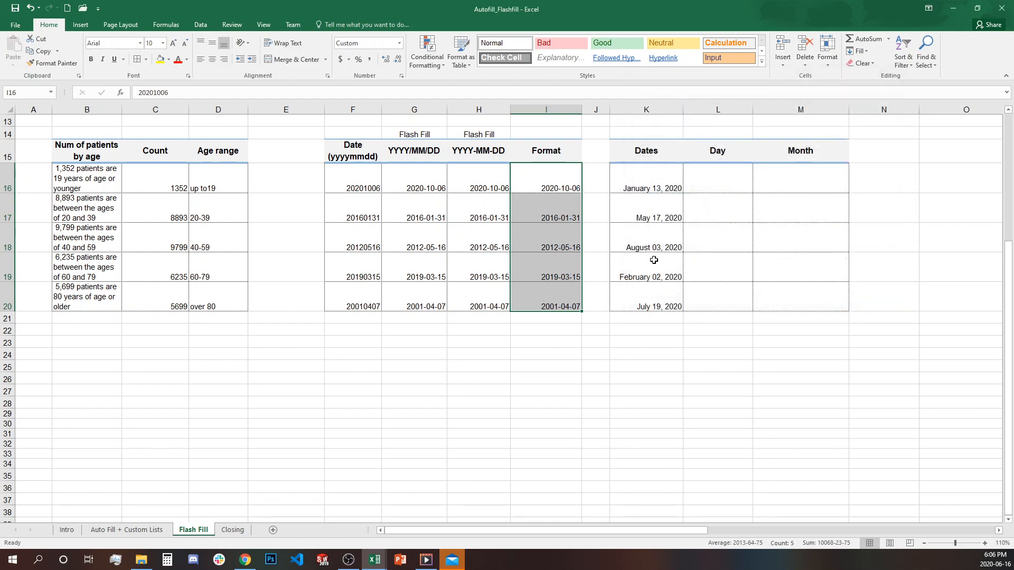
left_click(553, 181)
left_click_drag(554, 180, 546, 301)
left_click(569, 182)
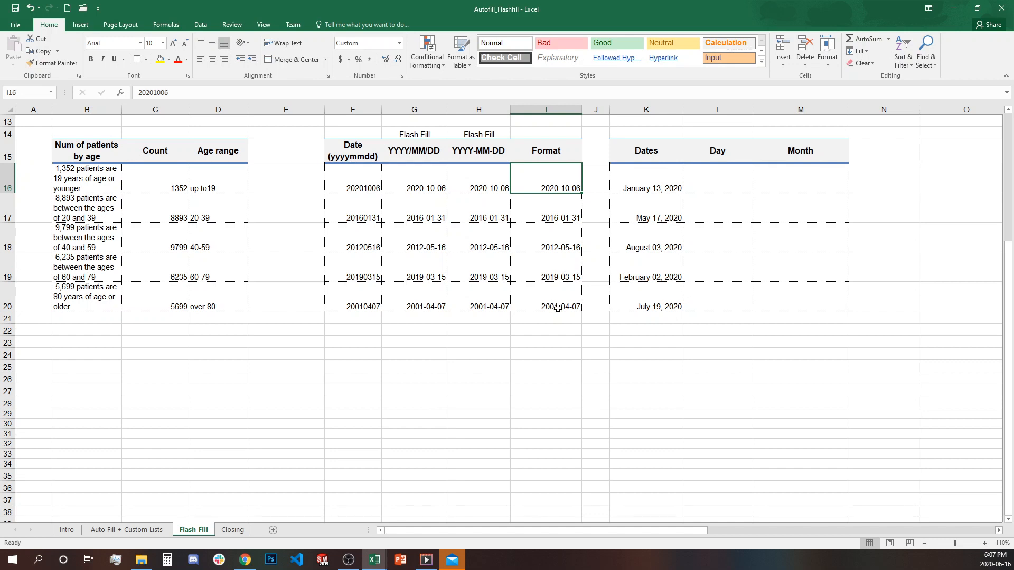
key("Down")
key("Down")
key("Down")
key("Down")
left_click(597, 354)
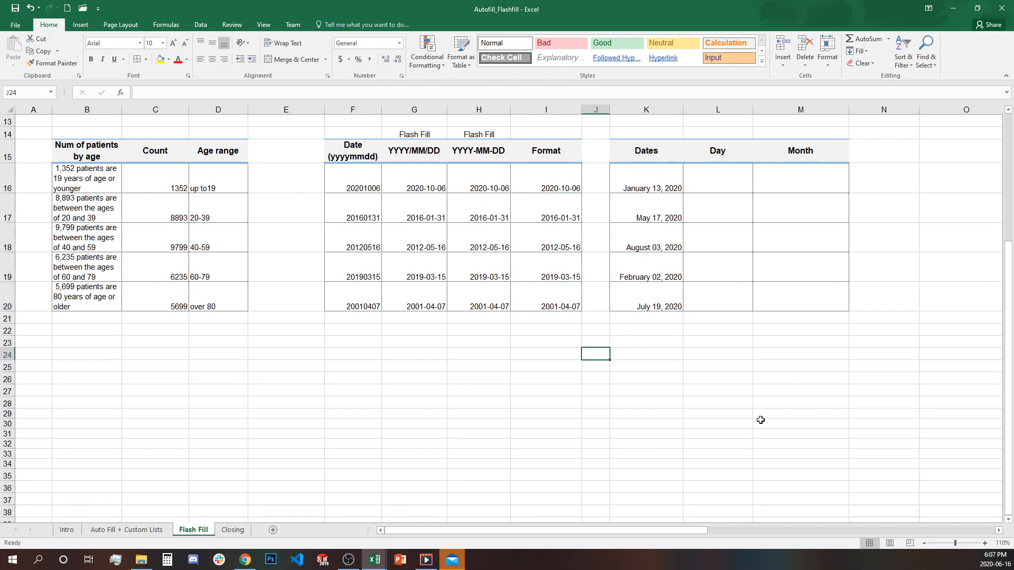
left_click_drag(657, 185, 664, 294)
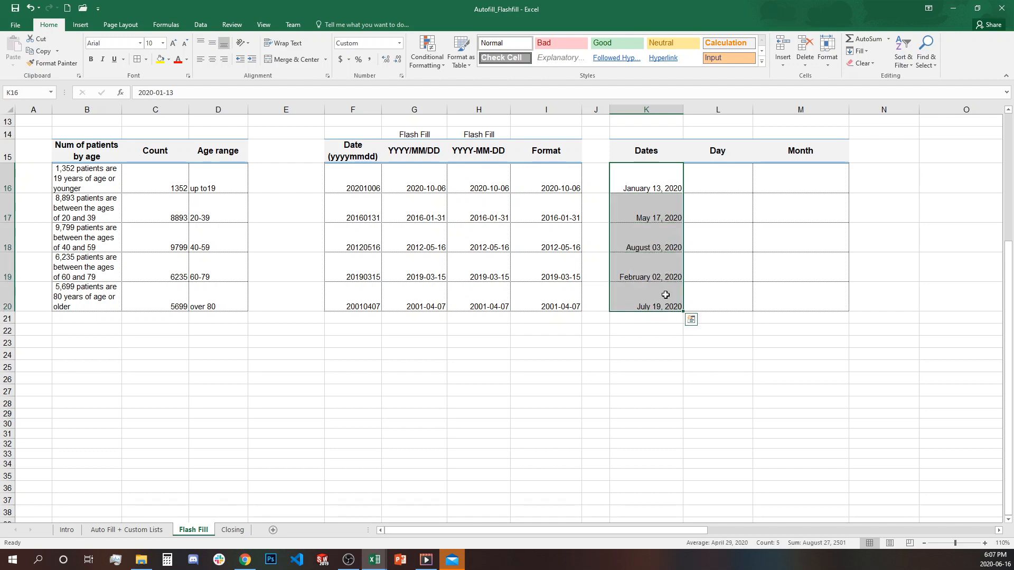
left_click(711, 182)
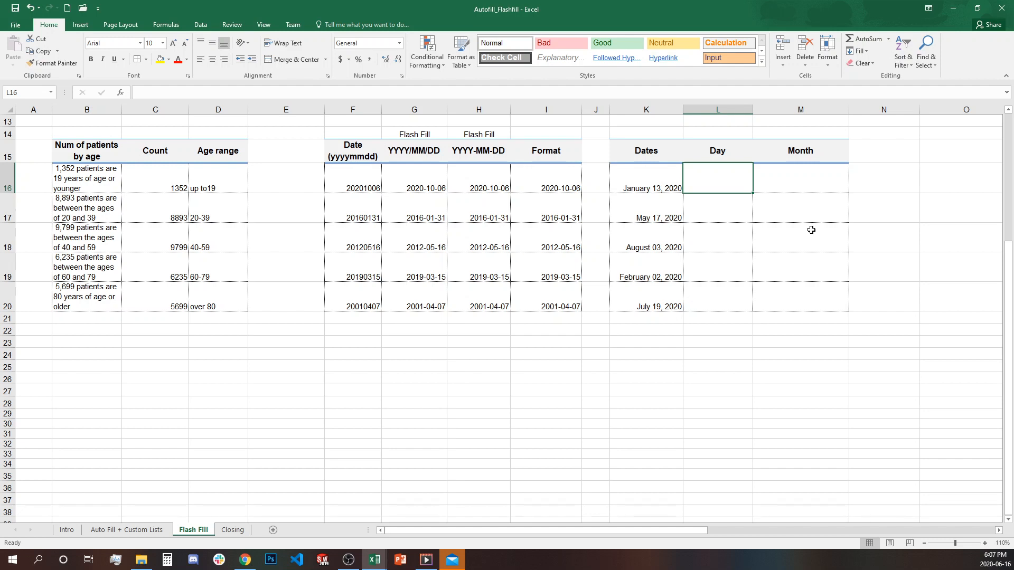
- Enter 13 in L16 and Flash Fill the Day column (13, 17, 3, 2, 19)
type("13")
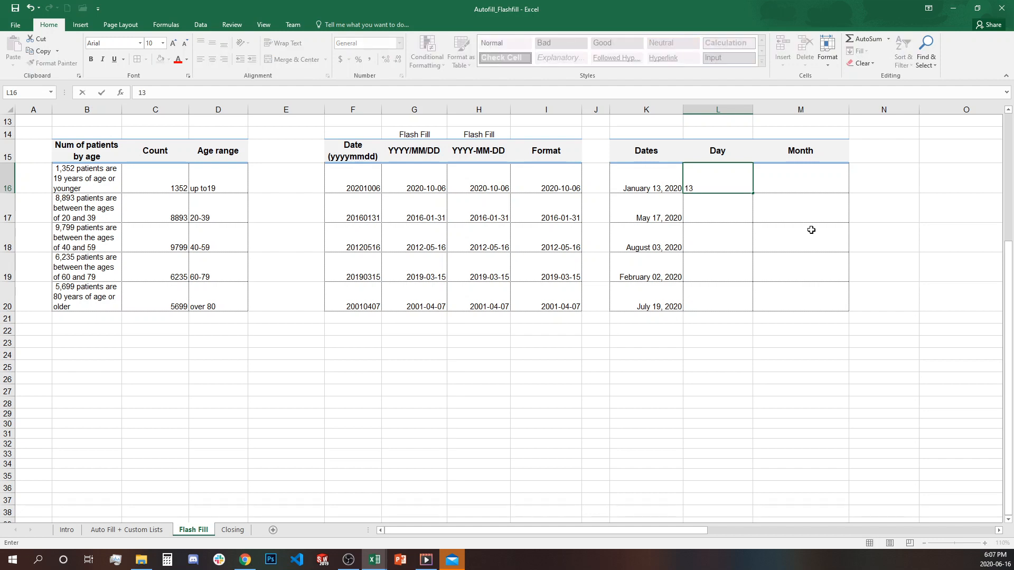
key("Return")
key("ctrl+e")
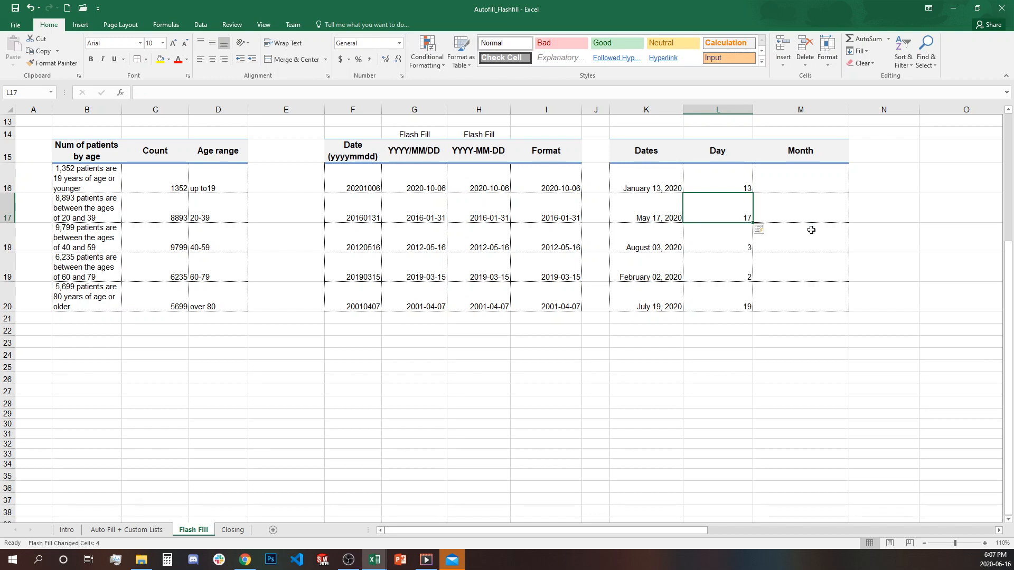
left_click(731, 182)
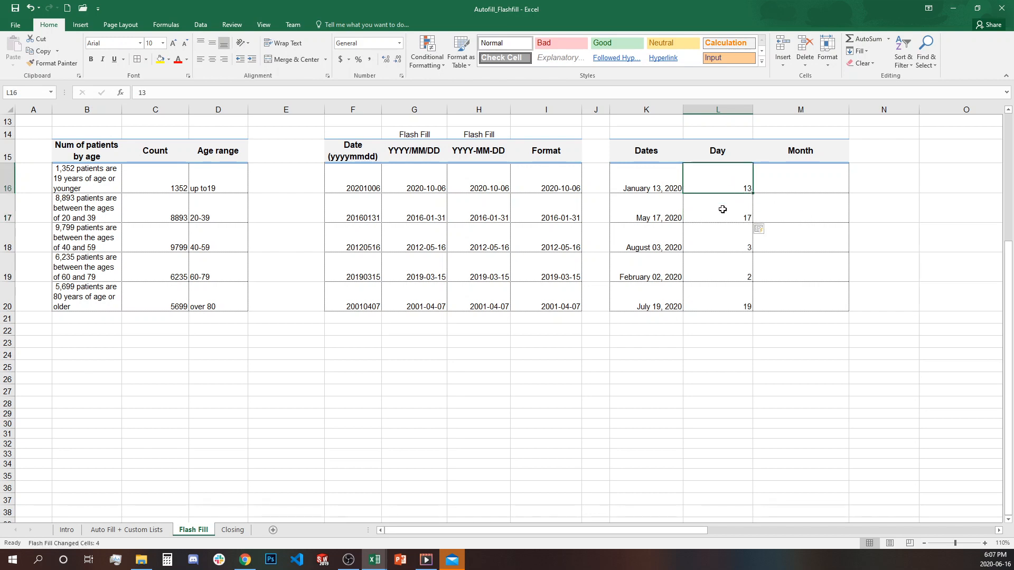
left_click(721, 211)
left_click(719, 239)
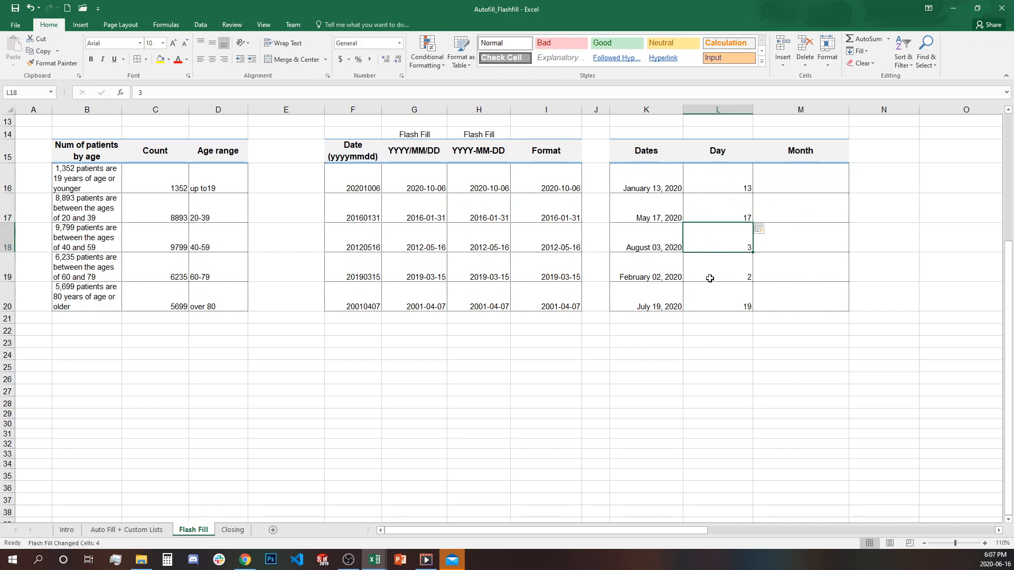
left_click(729, 212)
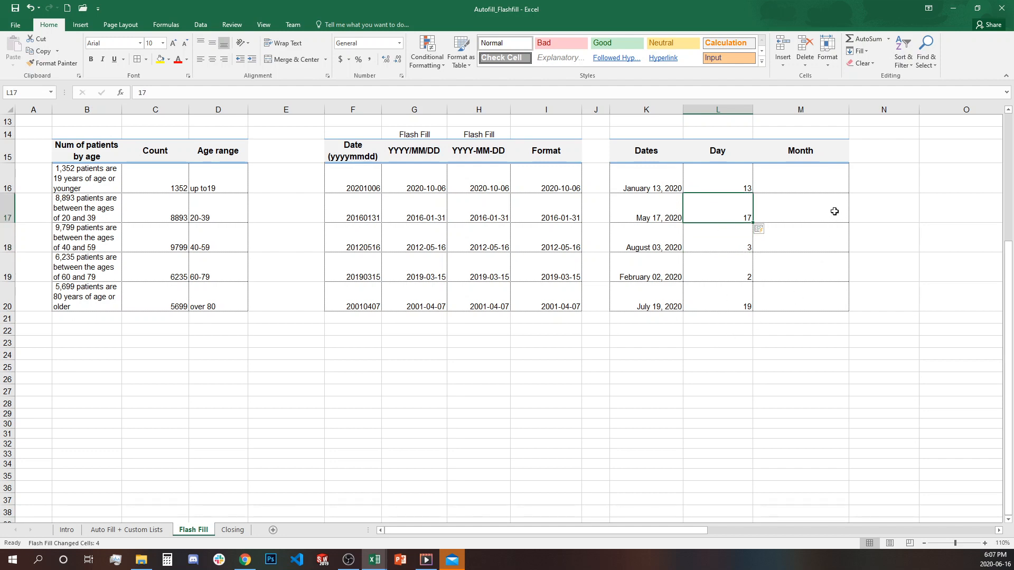
- Enter January in M16 and Flash Fill the month names through July
left_click(841, 185)
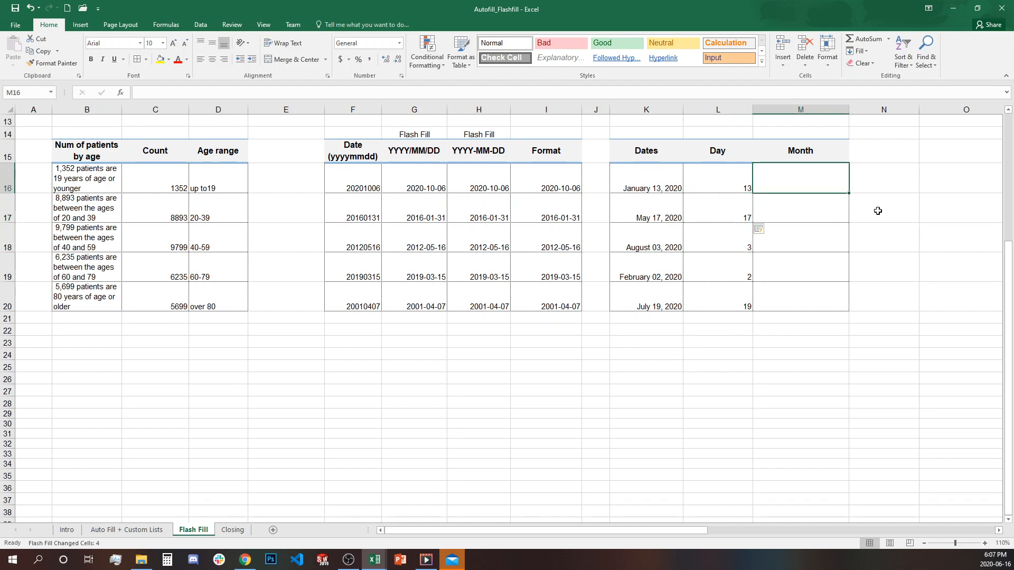
type("January")
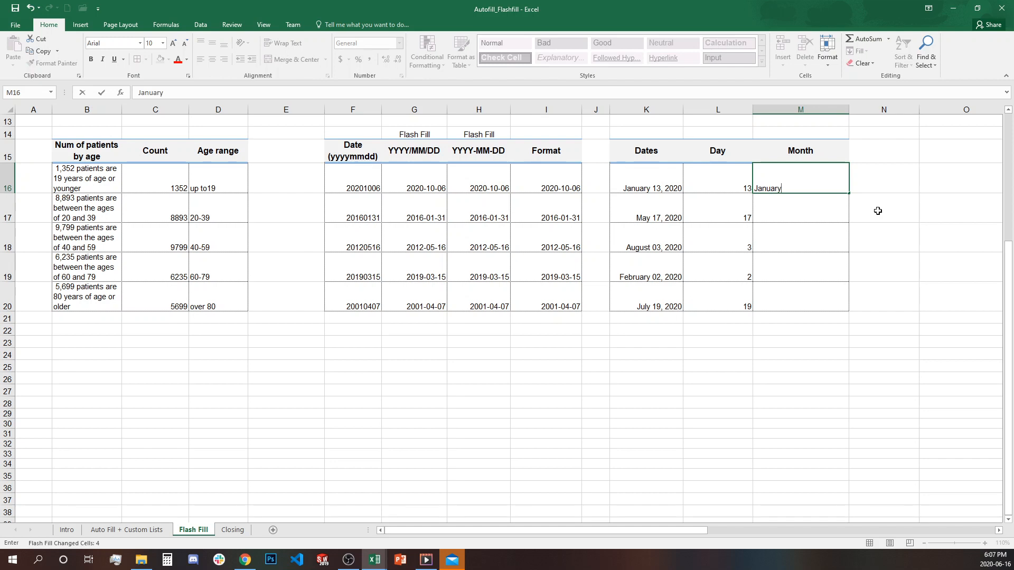
key("Return")
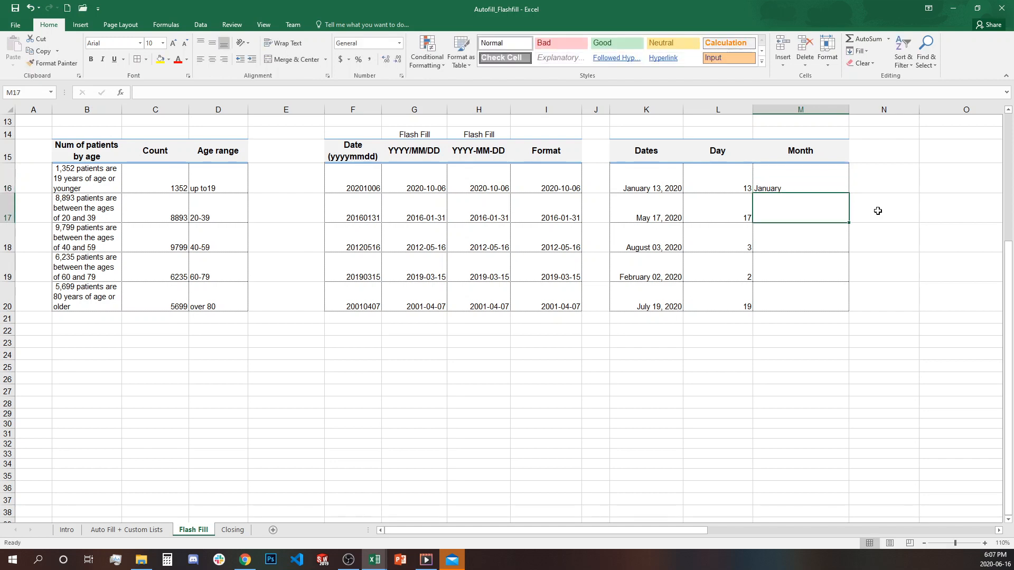
key("ctrl+e")
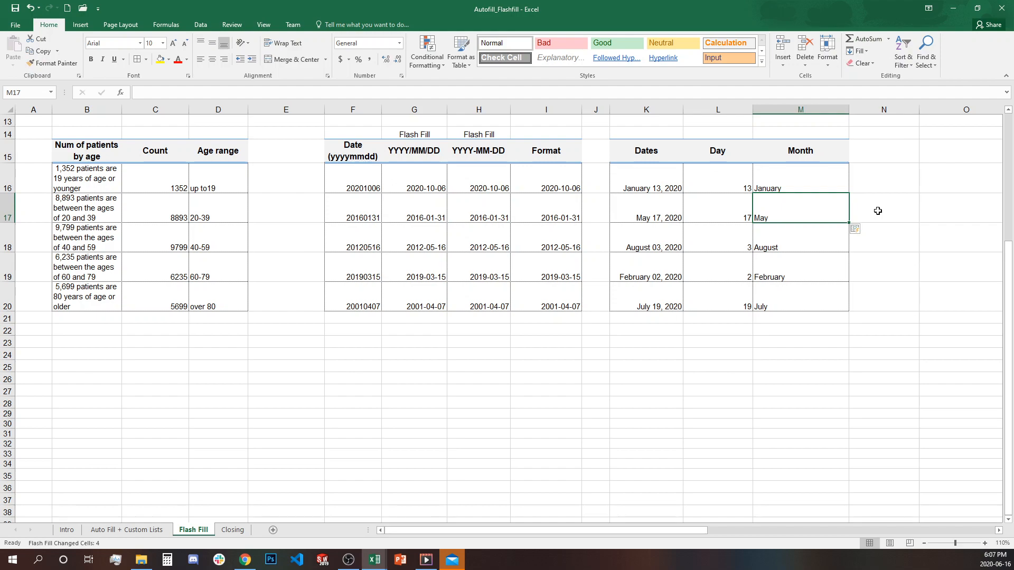
scroll(797, 411, "up", 4)
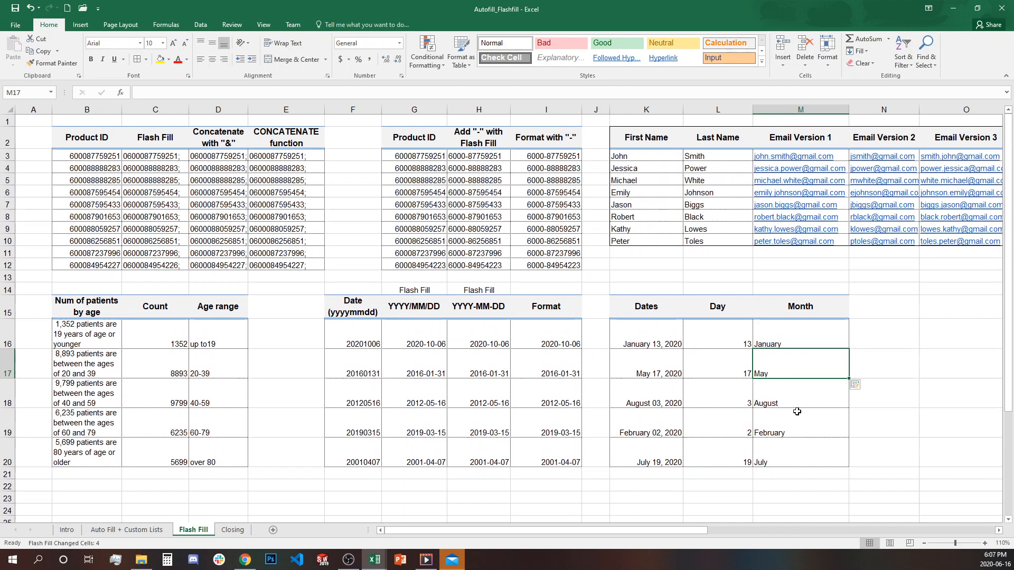